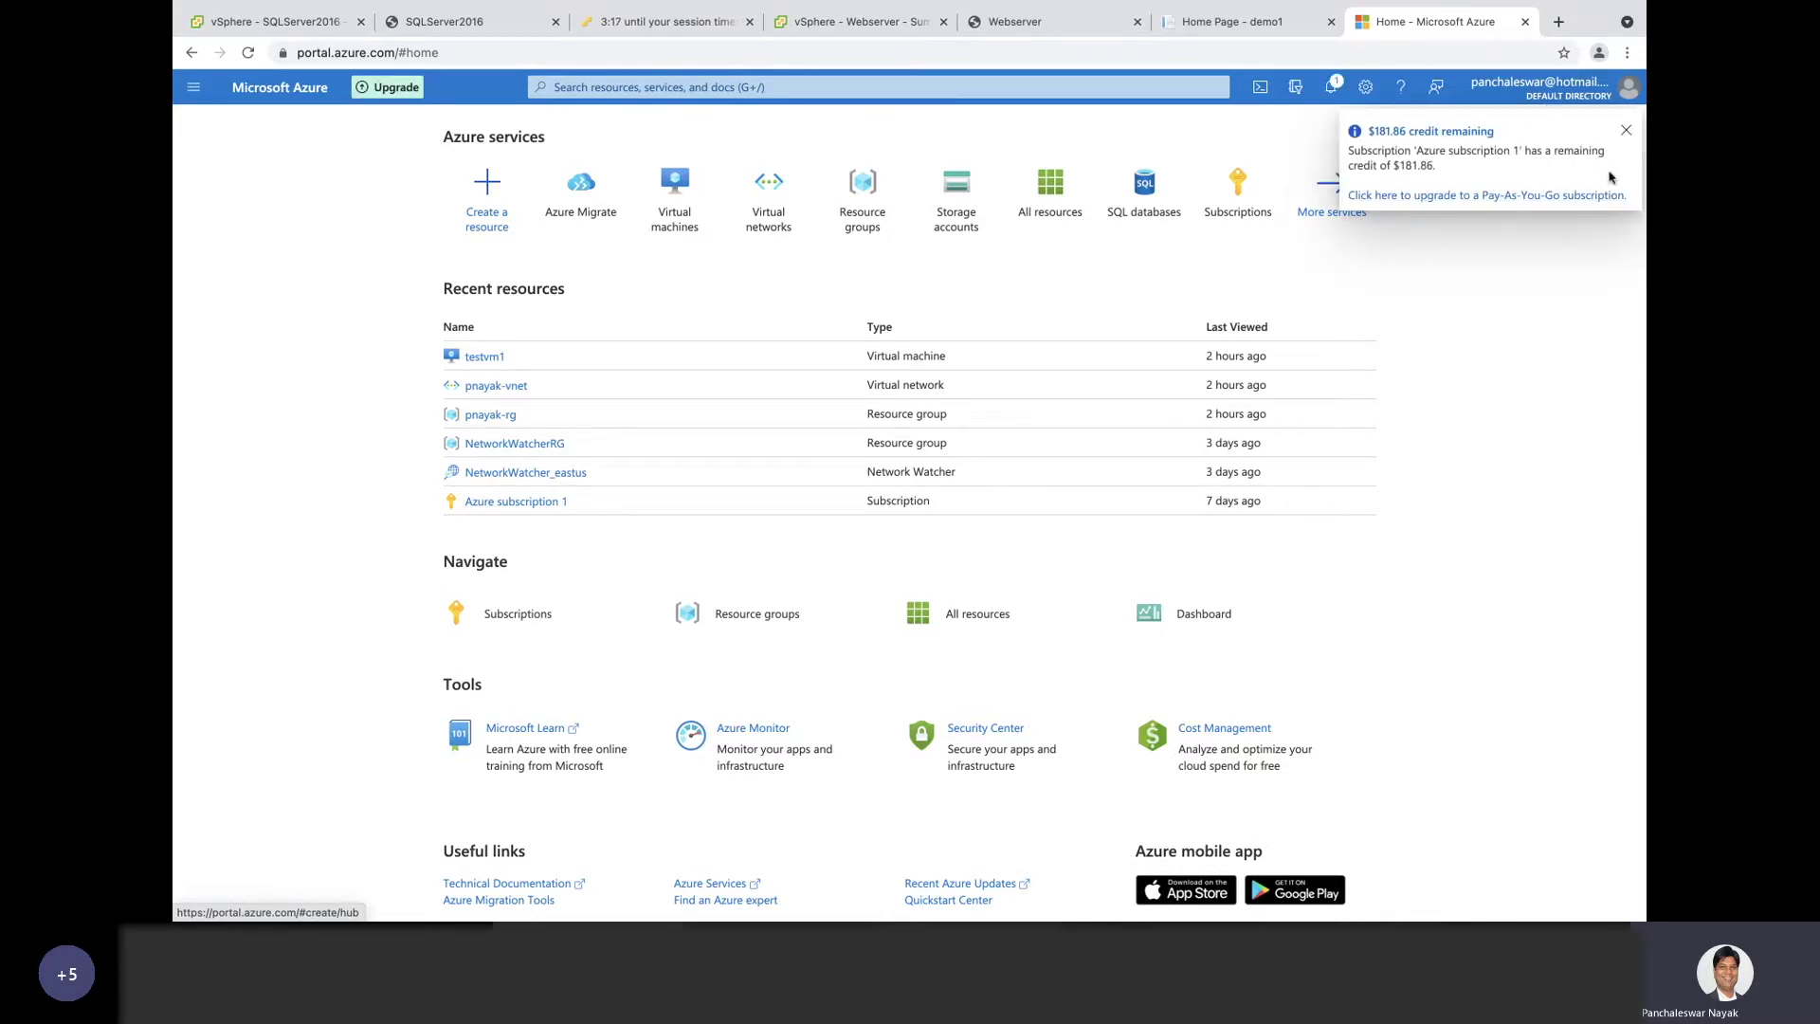
Step: Dismiss the notification about the remaining subscription credit
left_click(1626, 132)
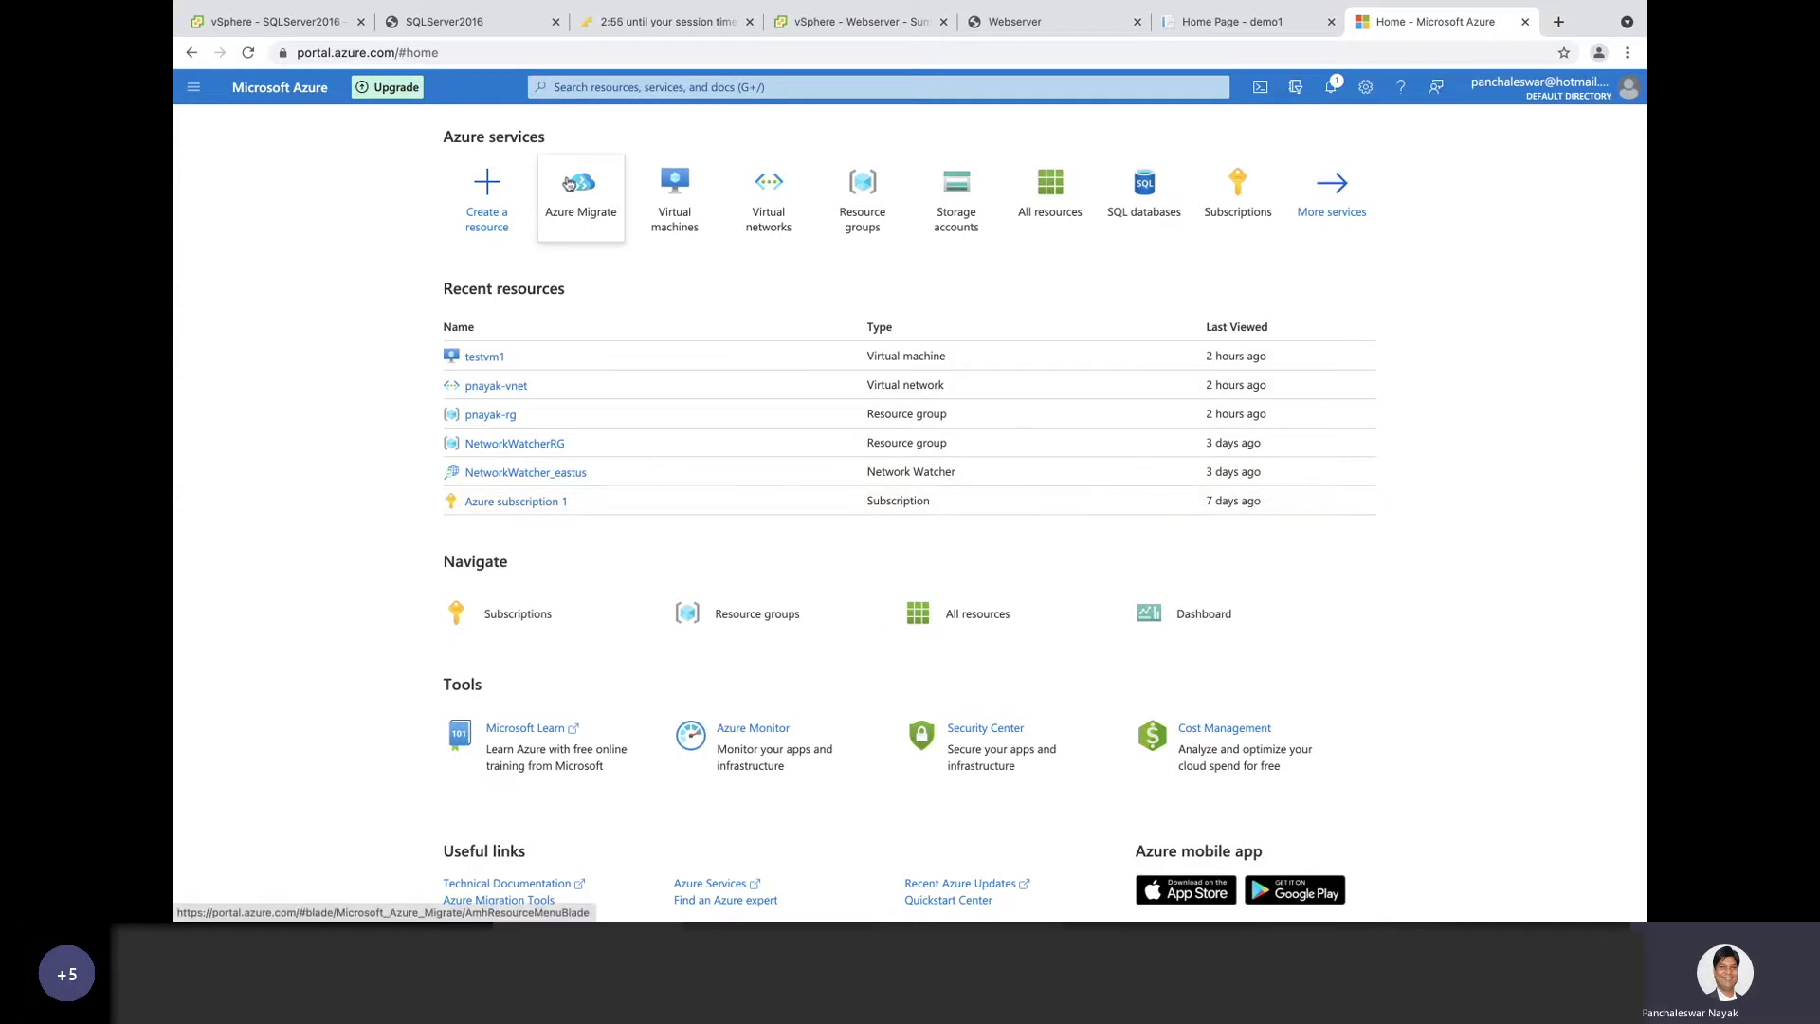
mouse_move(569, 184)
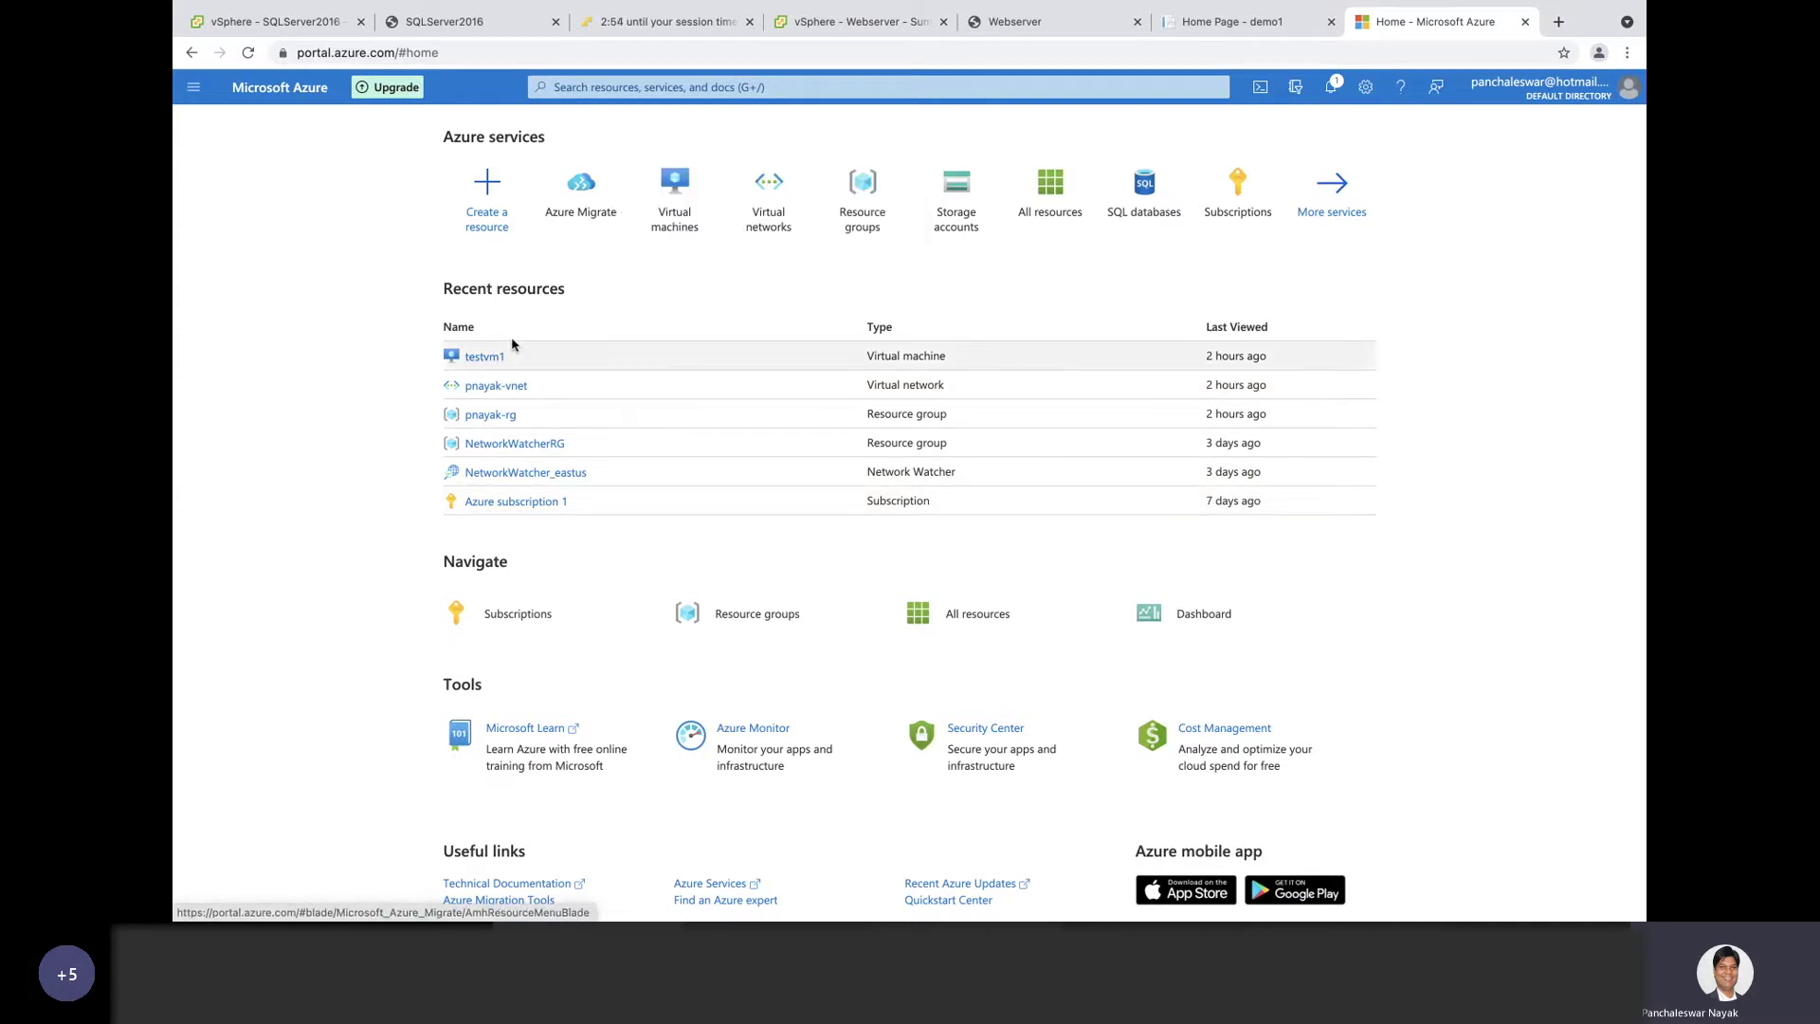
Step: Open the form for creating a resource group and check the Resource groups entry among the portal's favorites
left_click(865, 224)
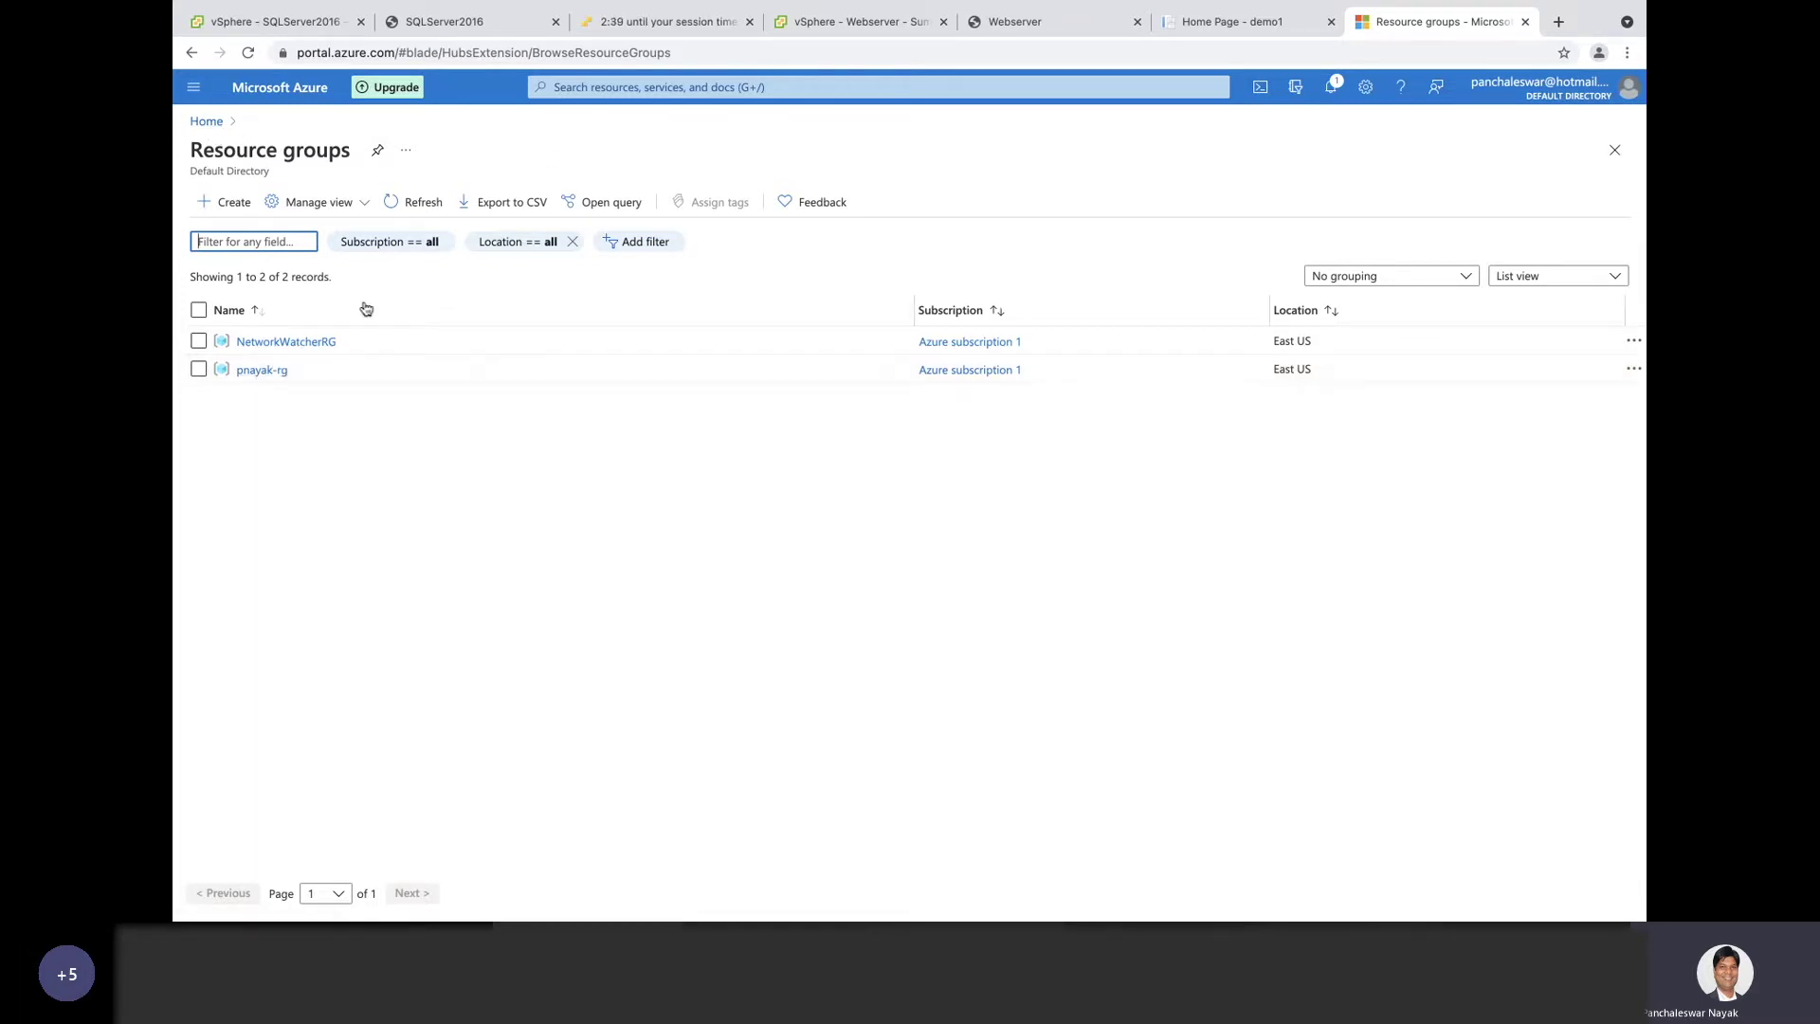
left_click(231, 202)
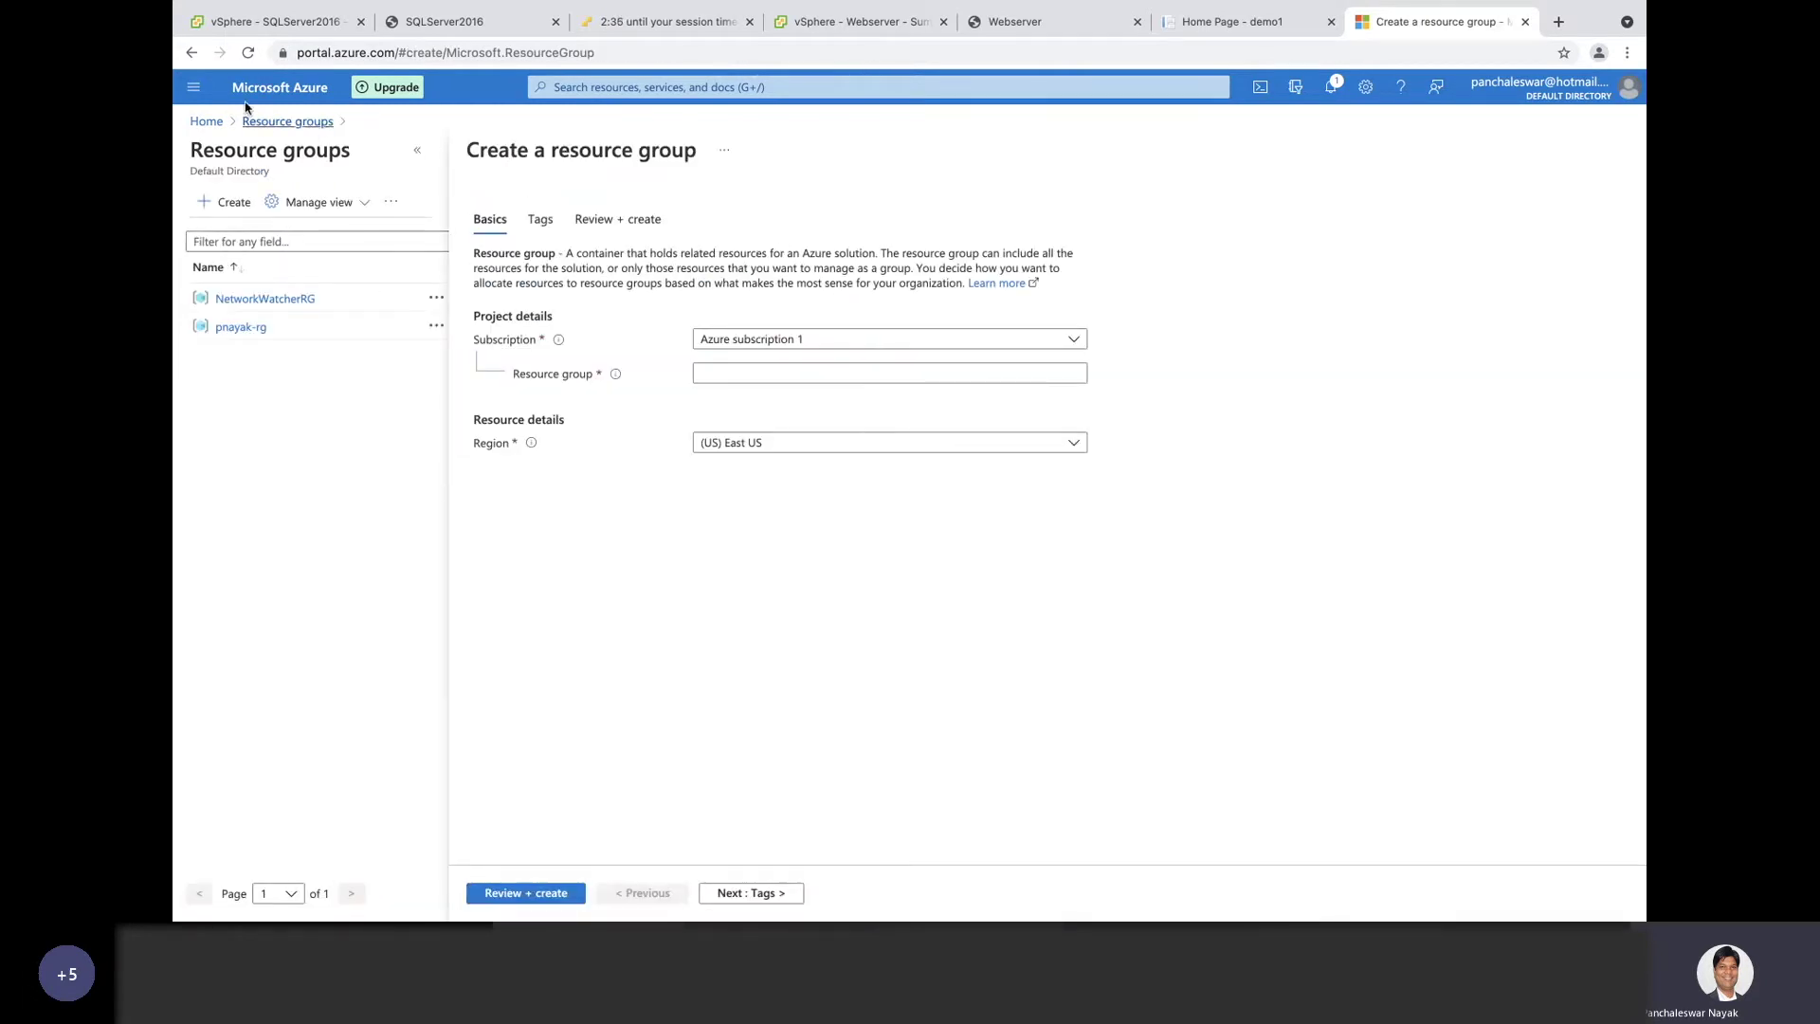
left_click(195, 87)
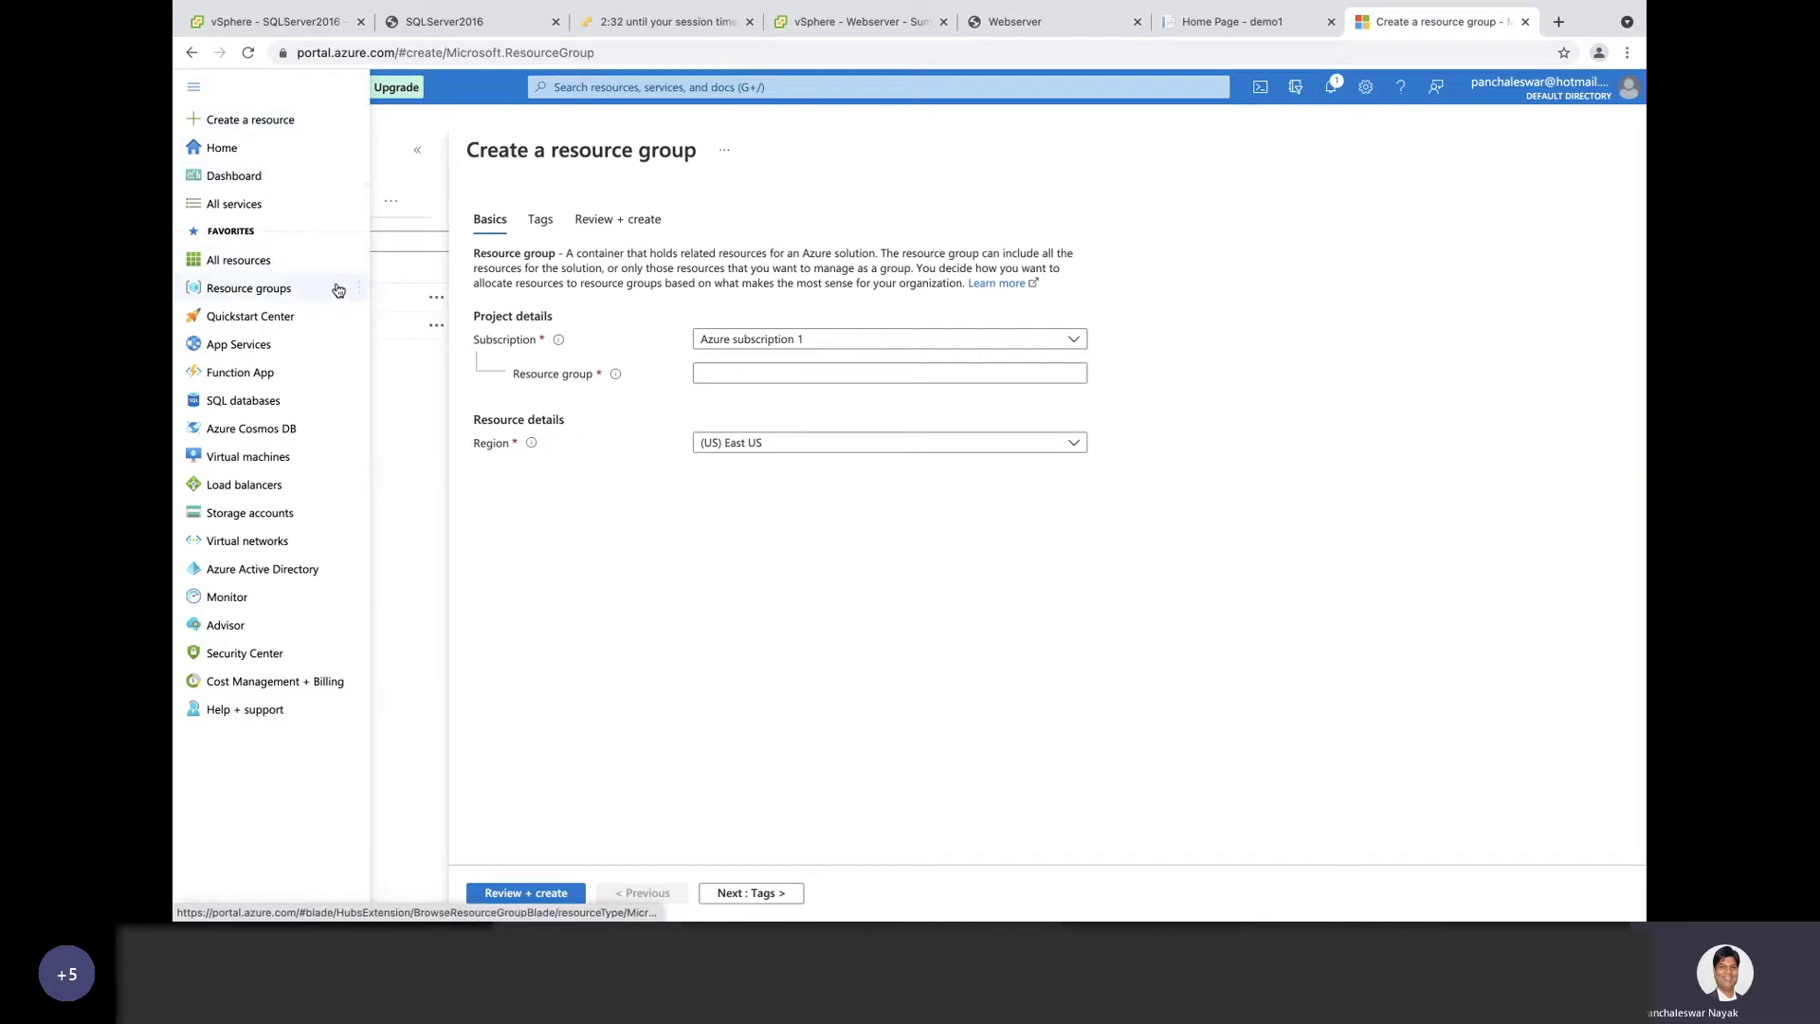
left_click(195, 91)
left_click(194, 89)
mouse_move(247, 290)
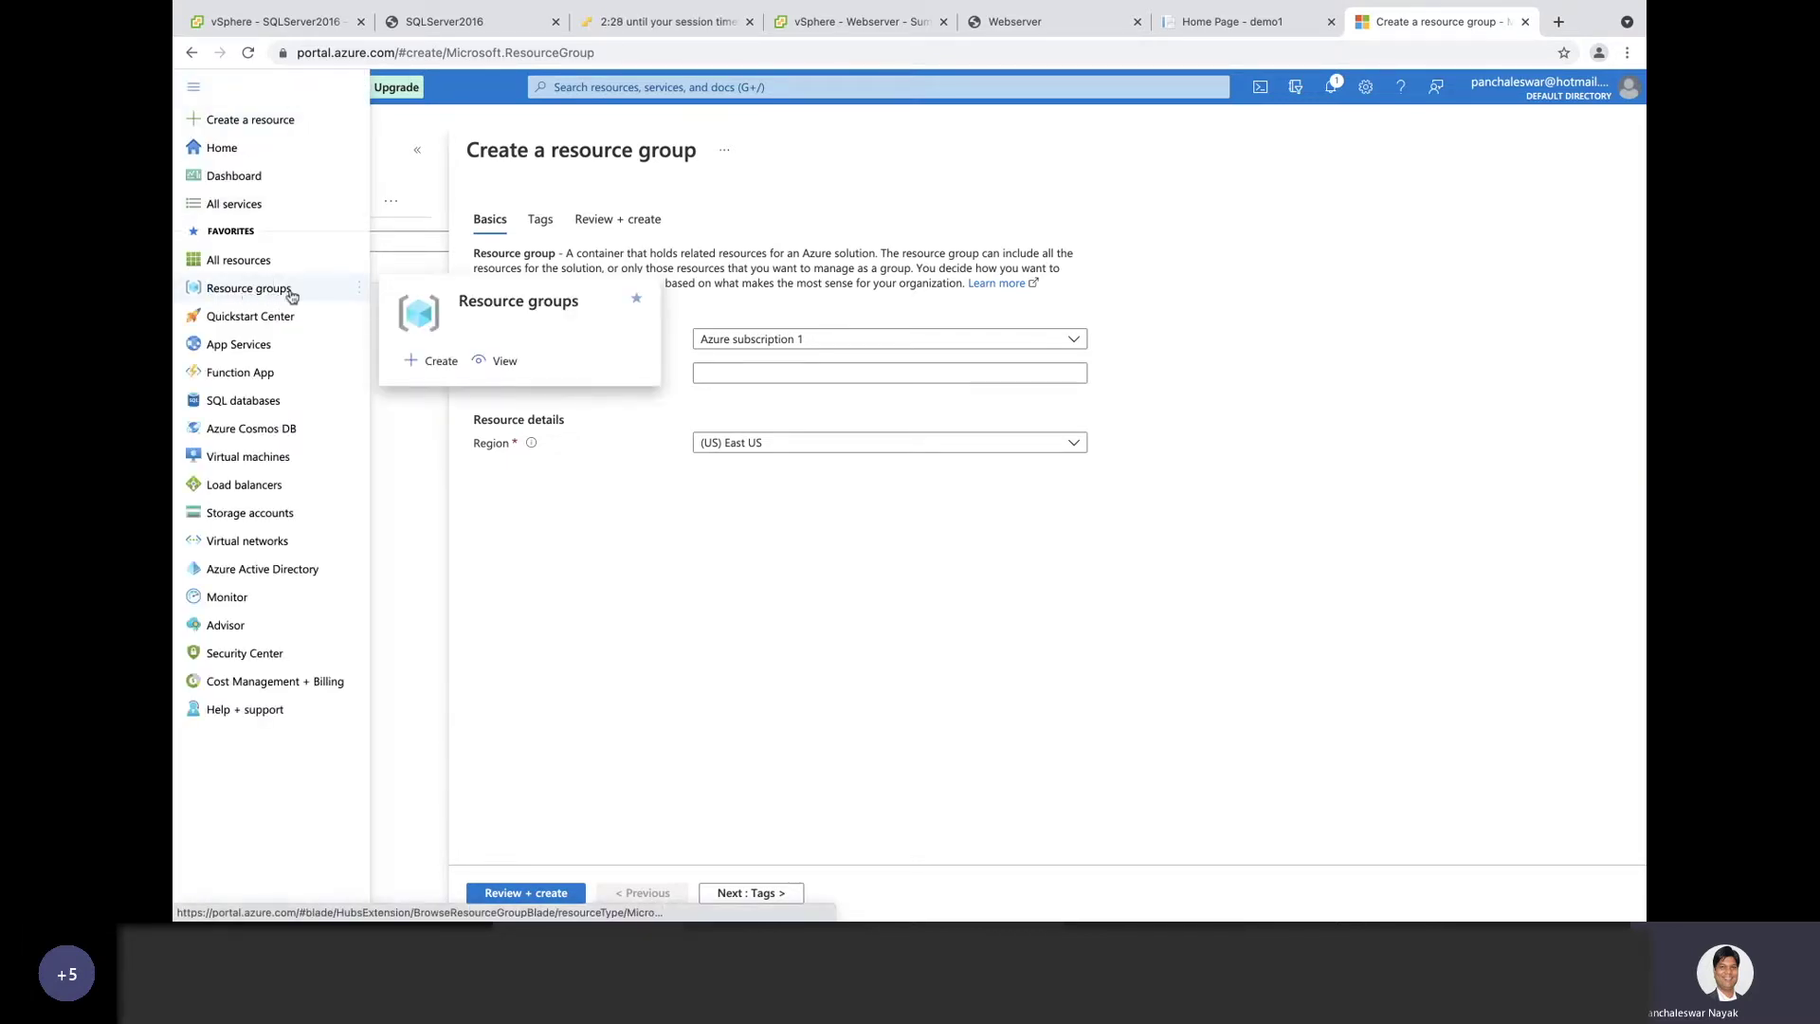
left_click(976, 597)
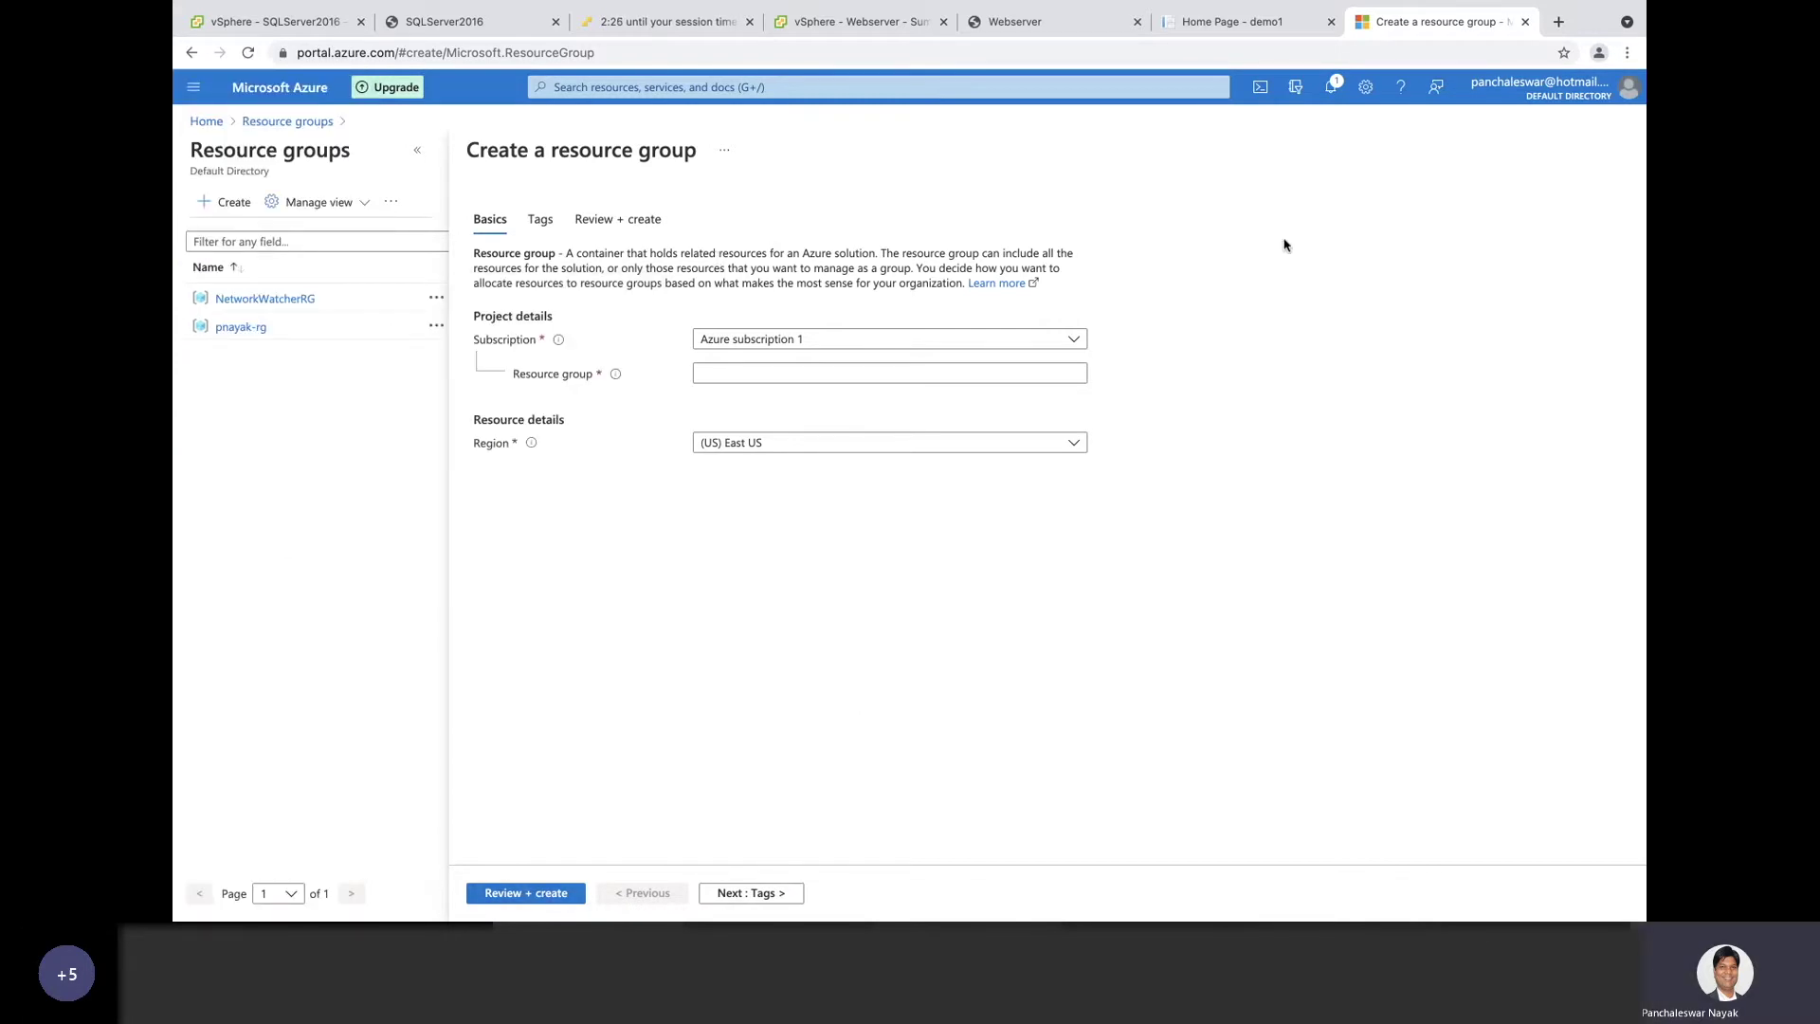
Step: Return to the portal home and start creating a resource group from the Resource groups list
left_click(206, 121)
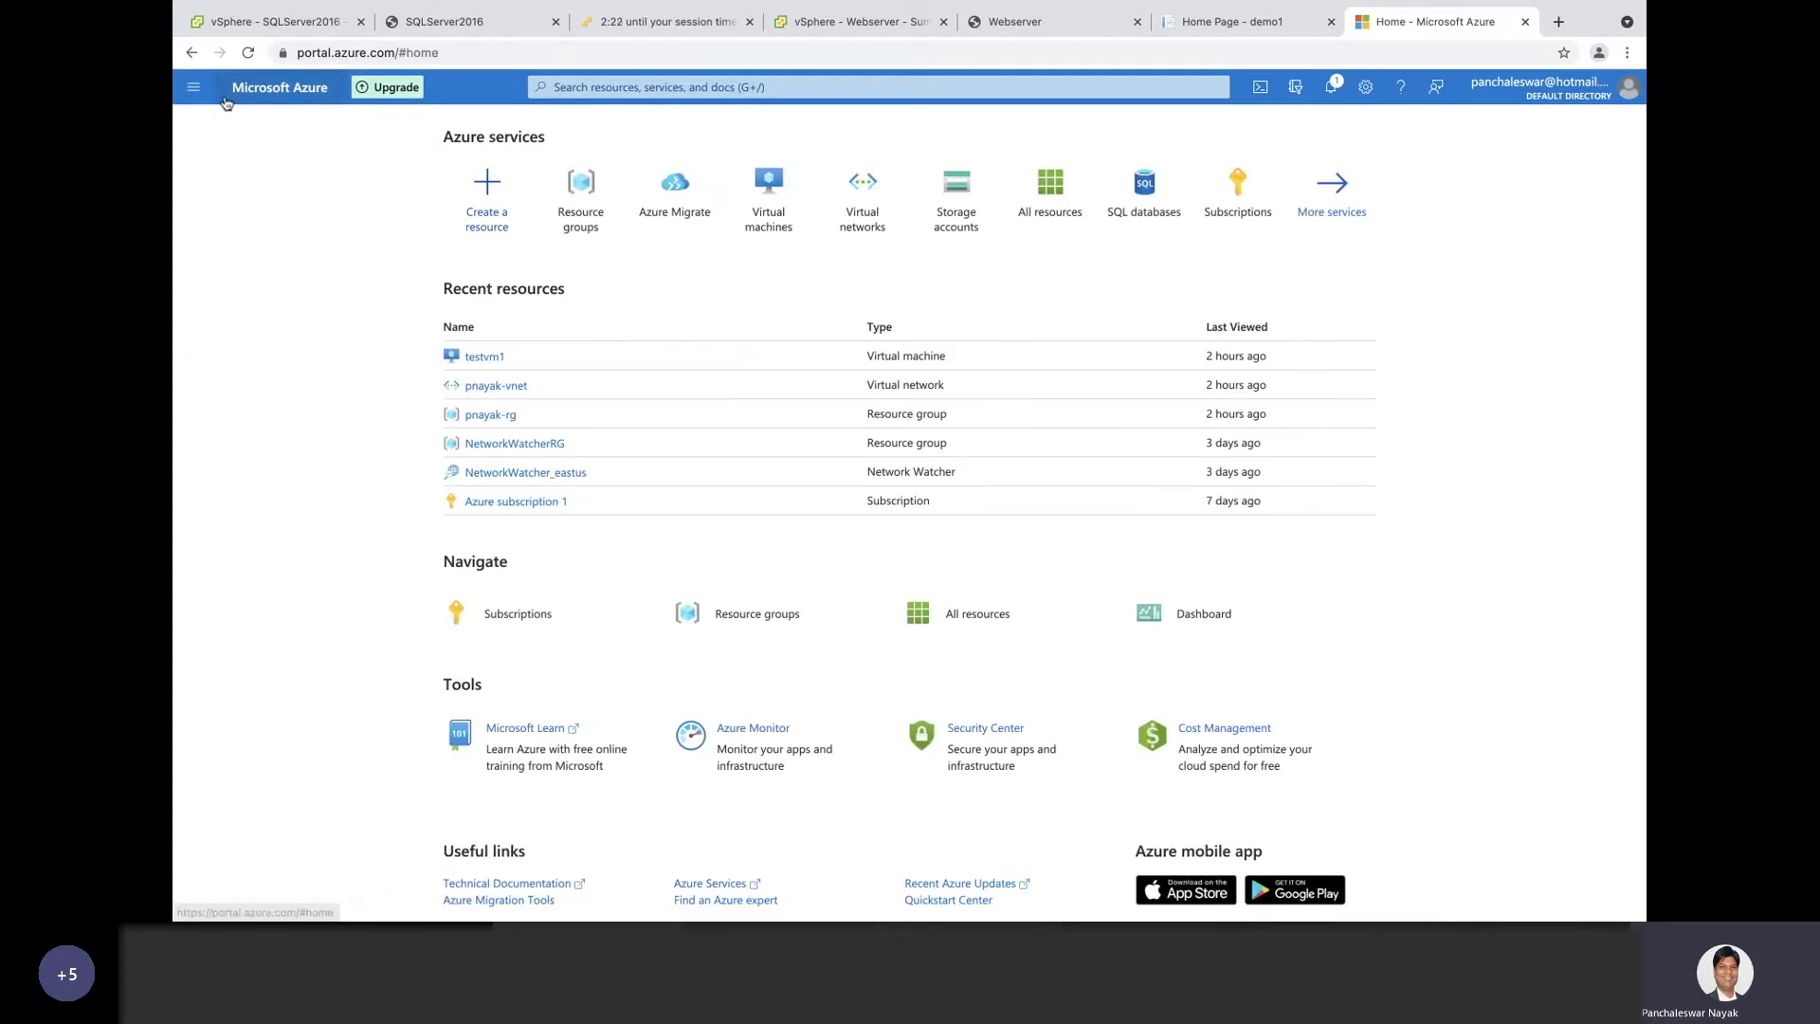
left_click(195, 91)
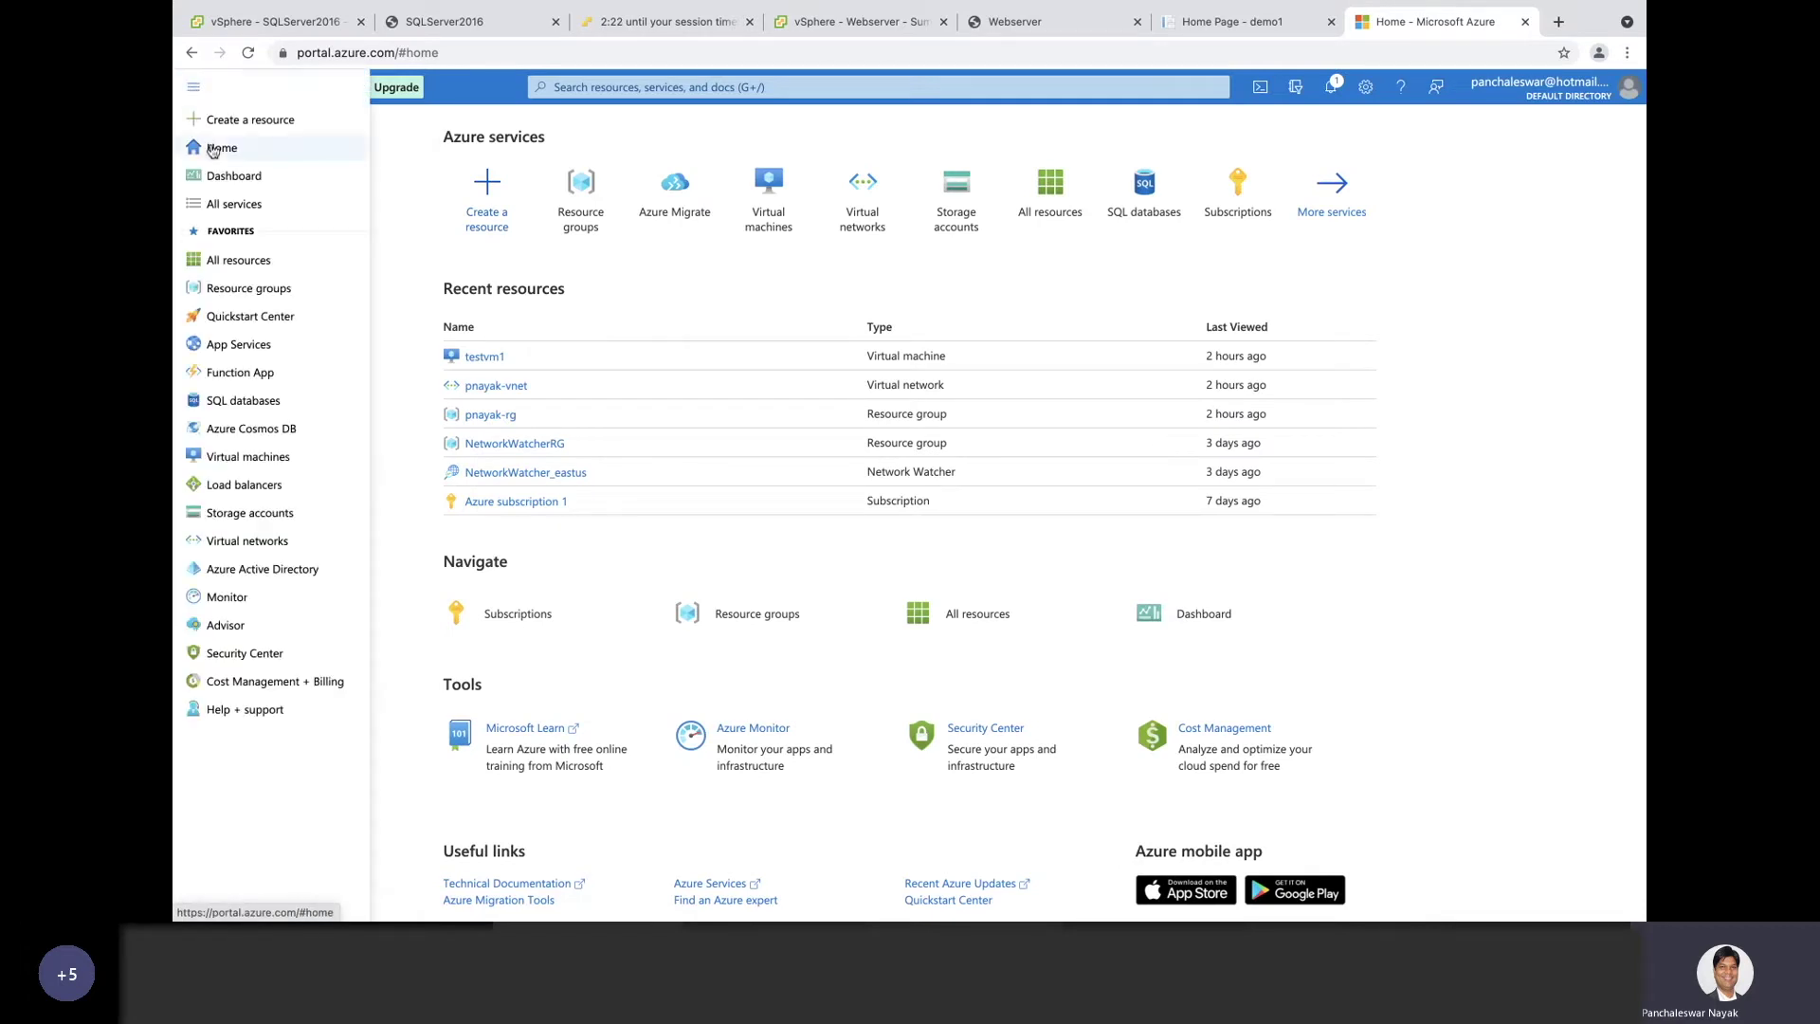
left_click(248, 289)
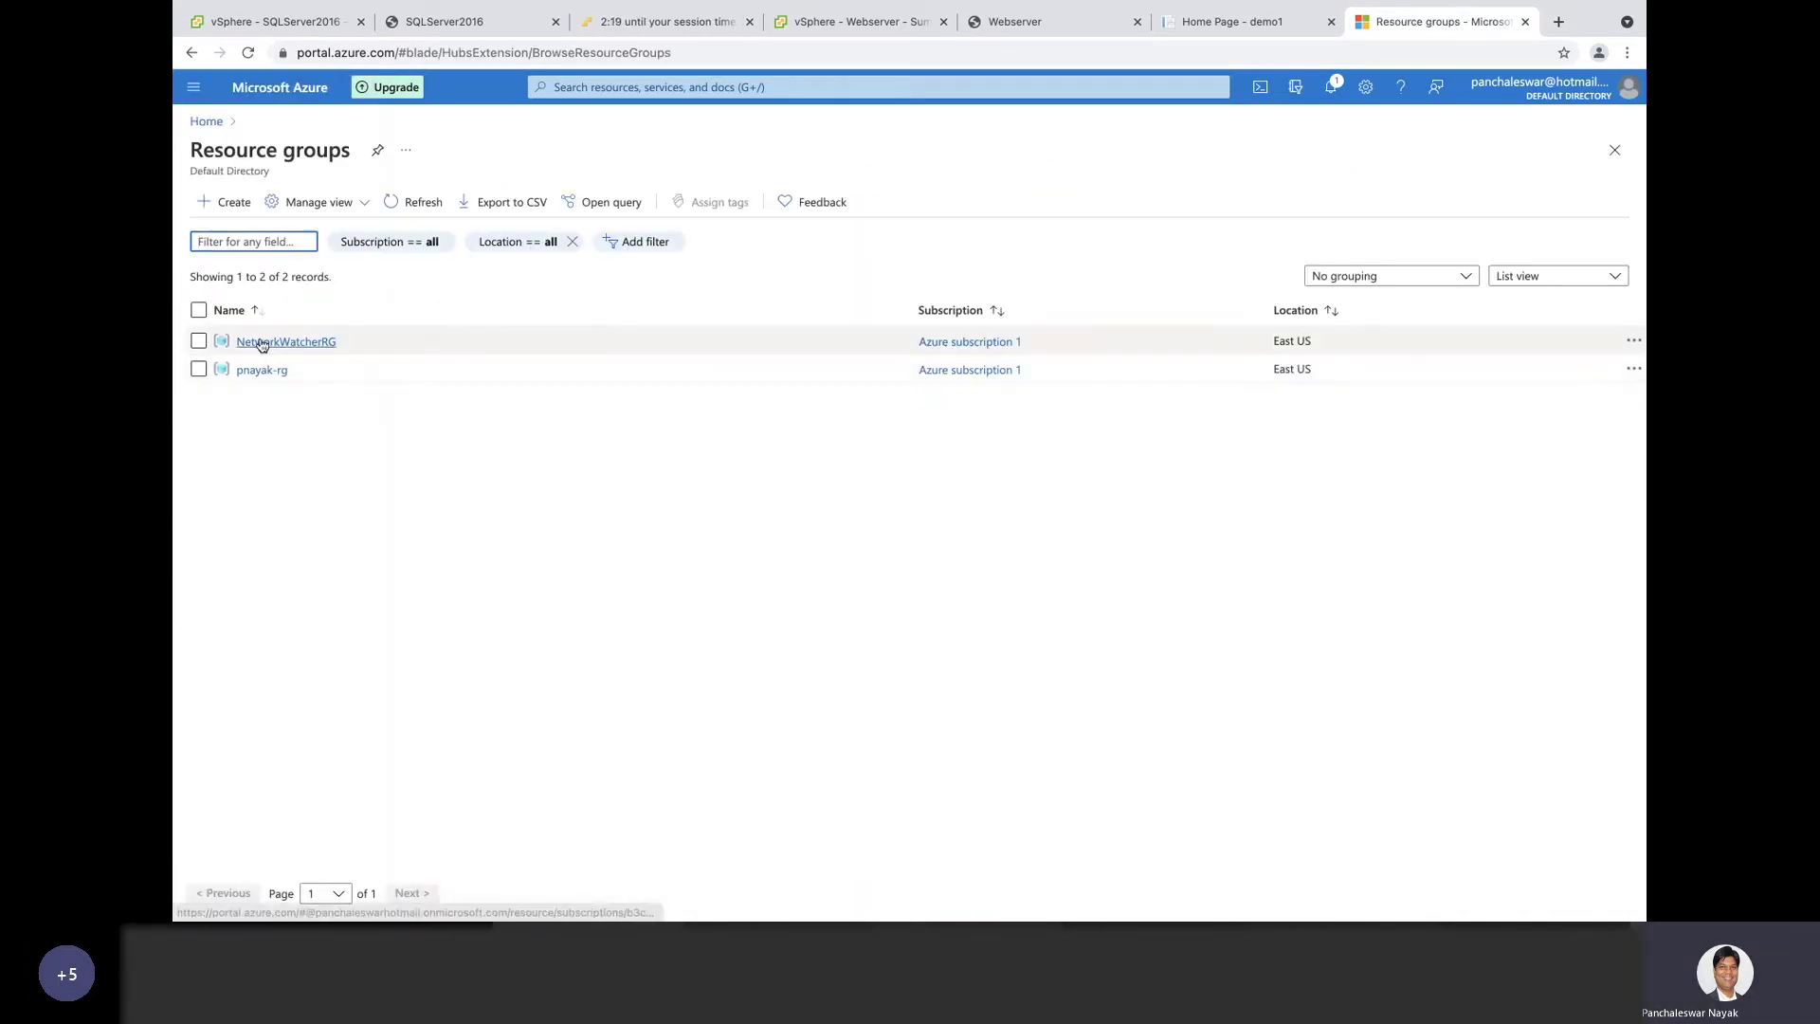
left_click(234, 201)
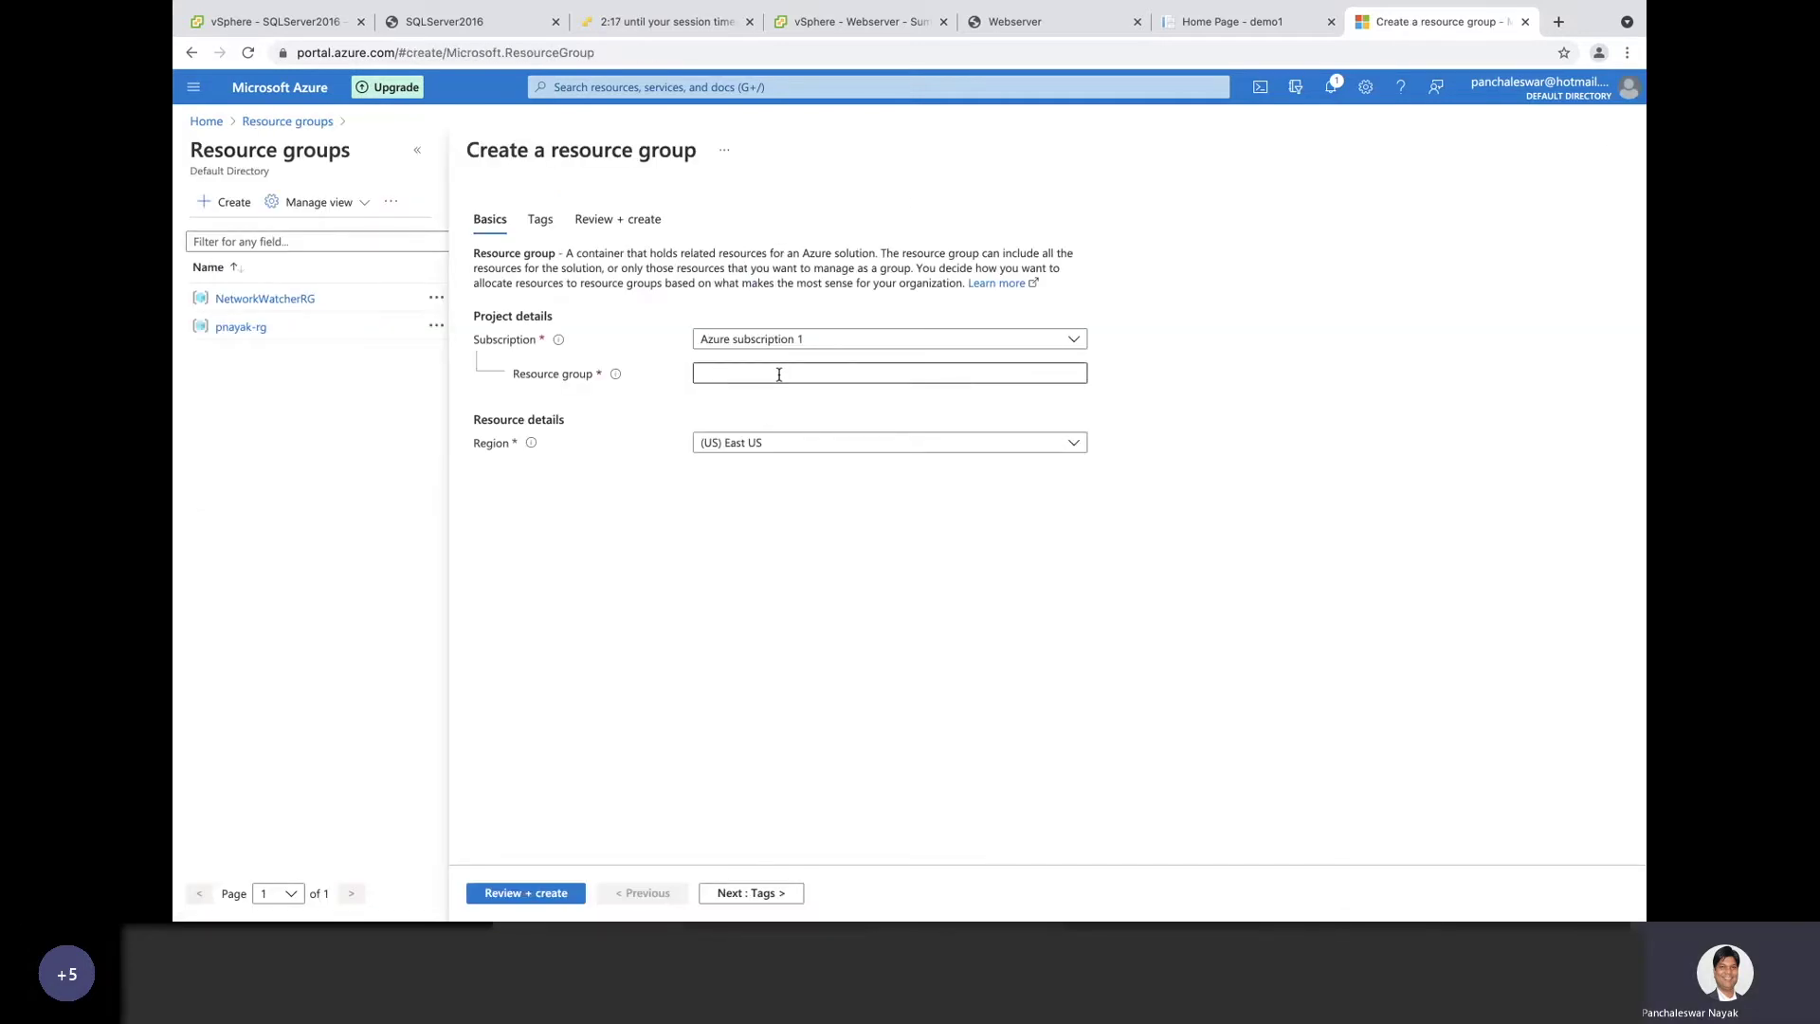
Step: Name the new resource group test-rg and look through the available regions, keeping (US) East US
left_click(780, 376)
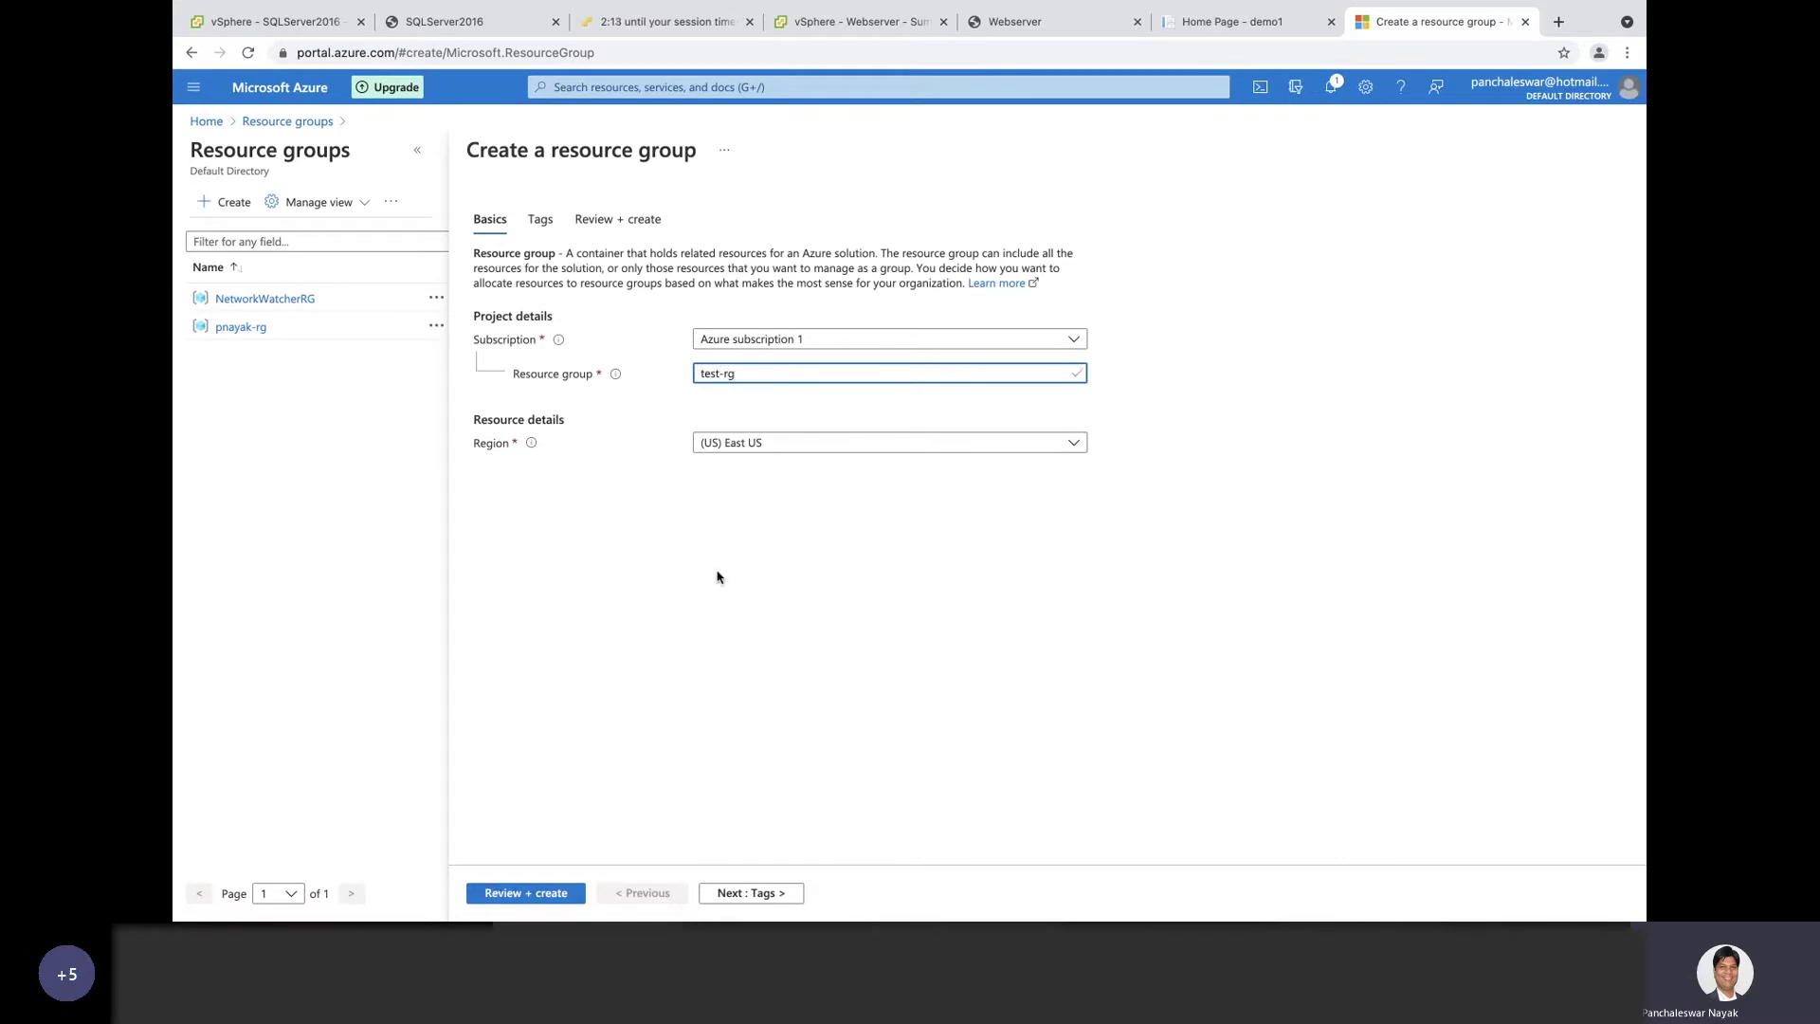
left_click(770, 445)
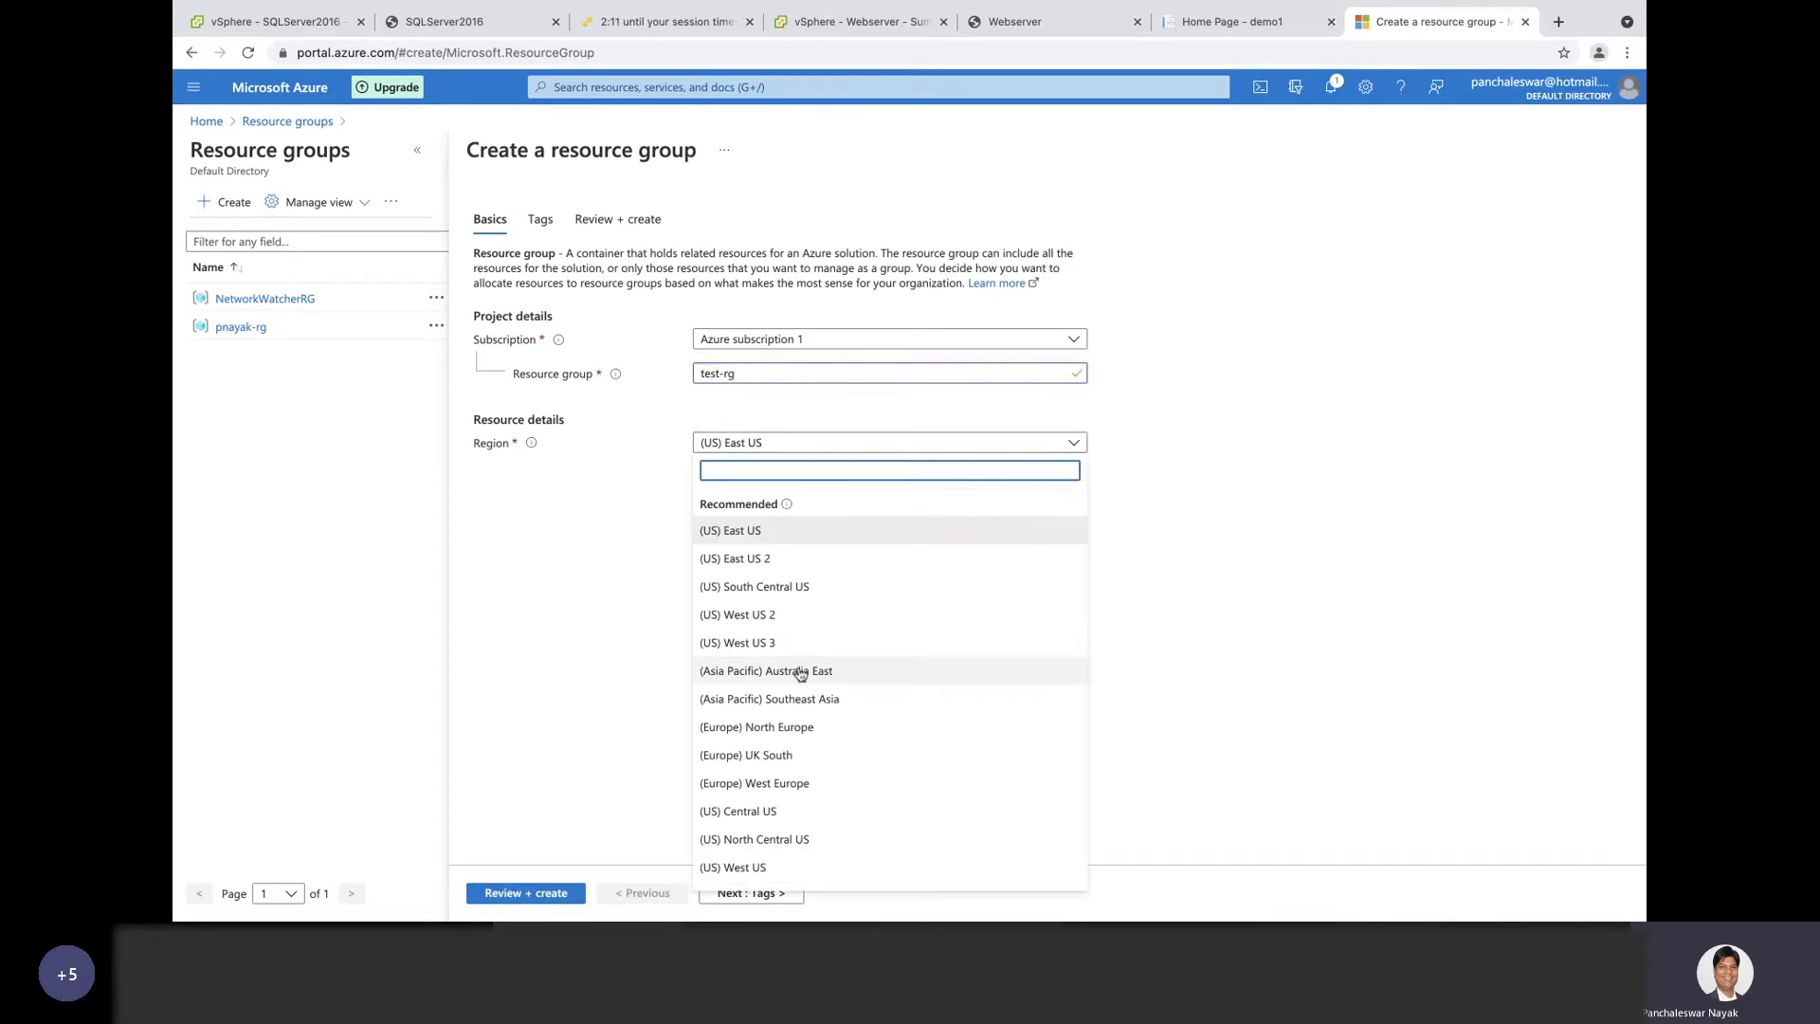
scroll(801, 673, "down", 2)
scroll(801, 673, "down", 3)
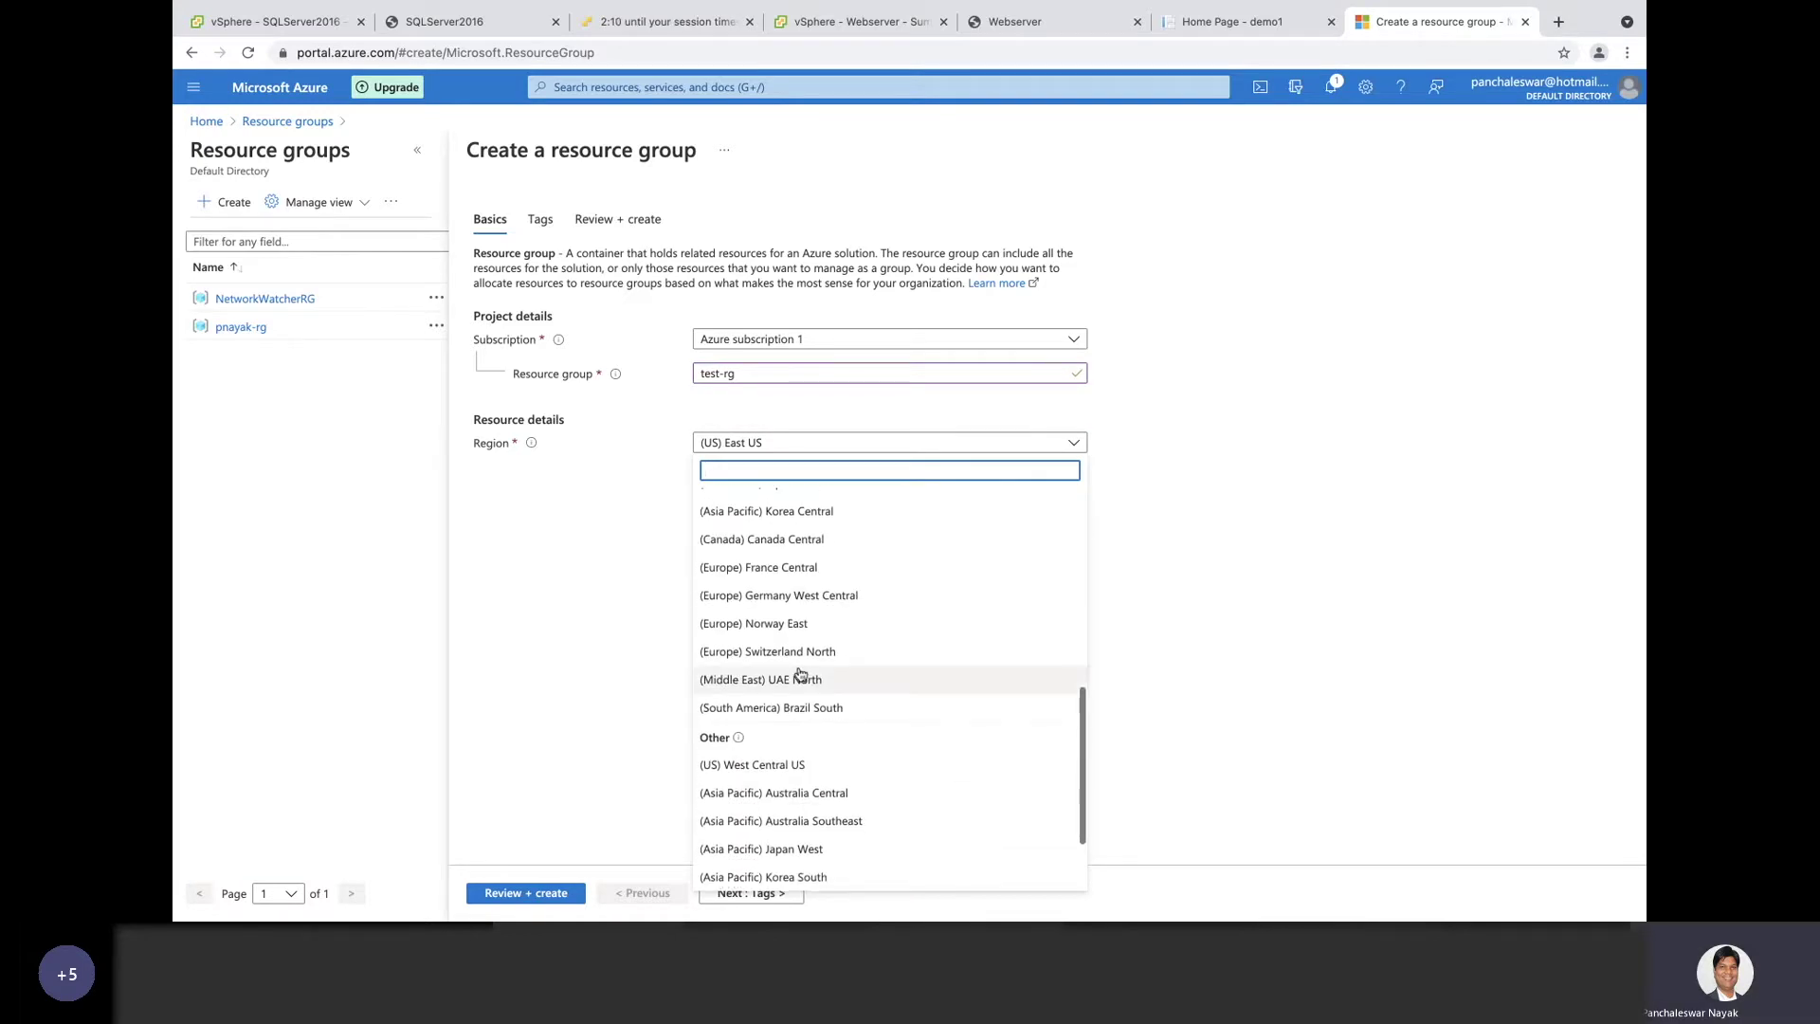
scroll(801, 673, "up", 10)
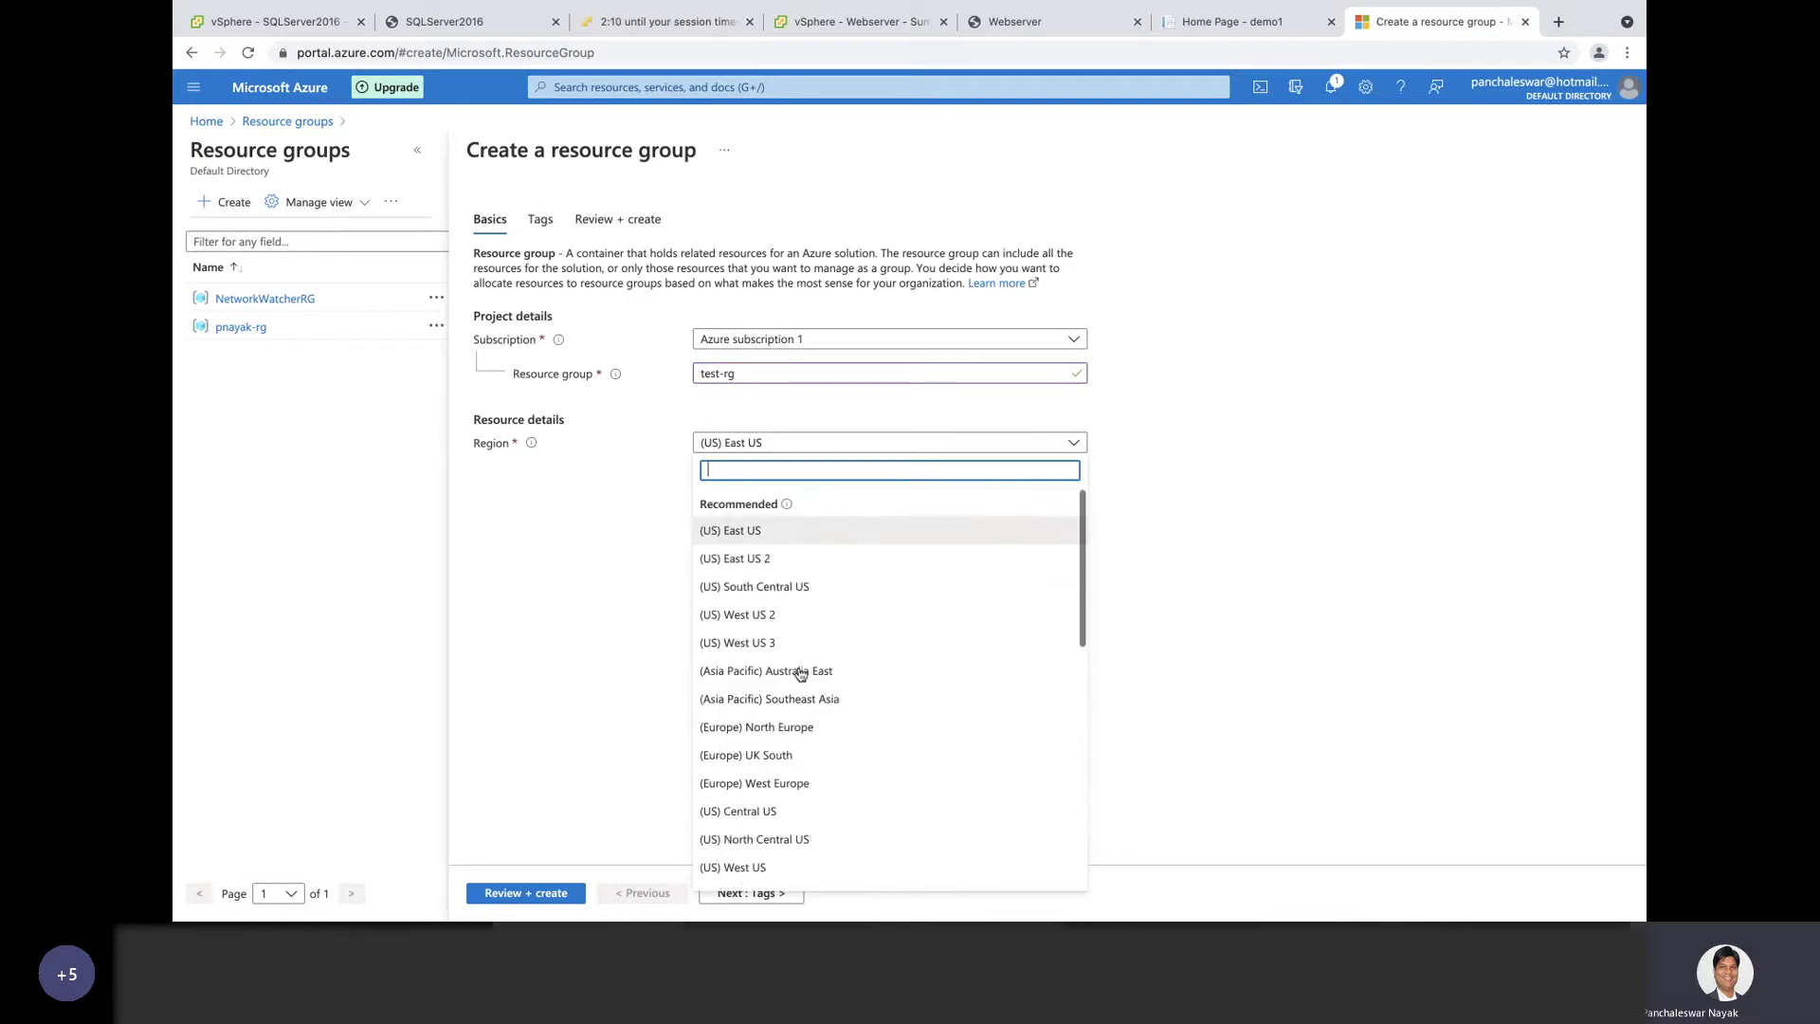
left_click(1354, 515)
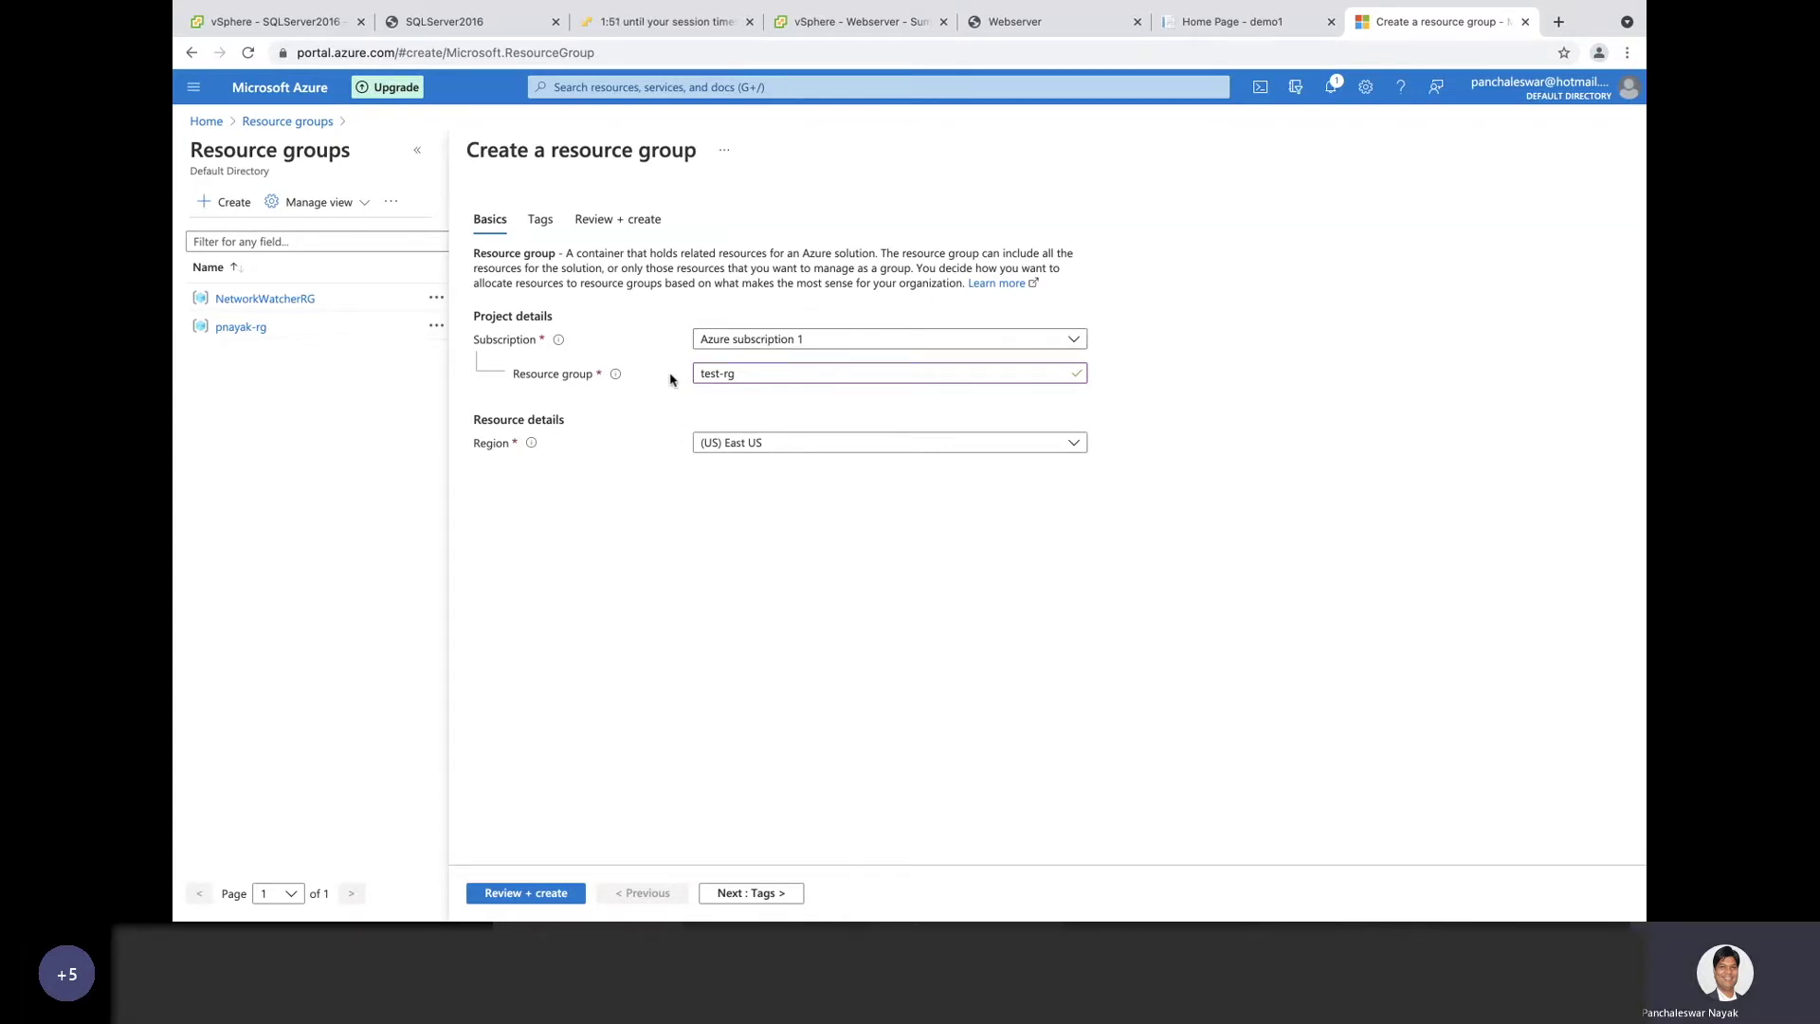
Step: Abandon the resource group form, discard its unsaved edits and return to the portal home
mouse_move(617, 377)
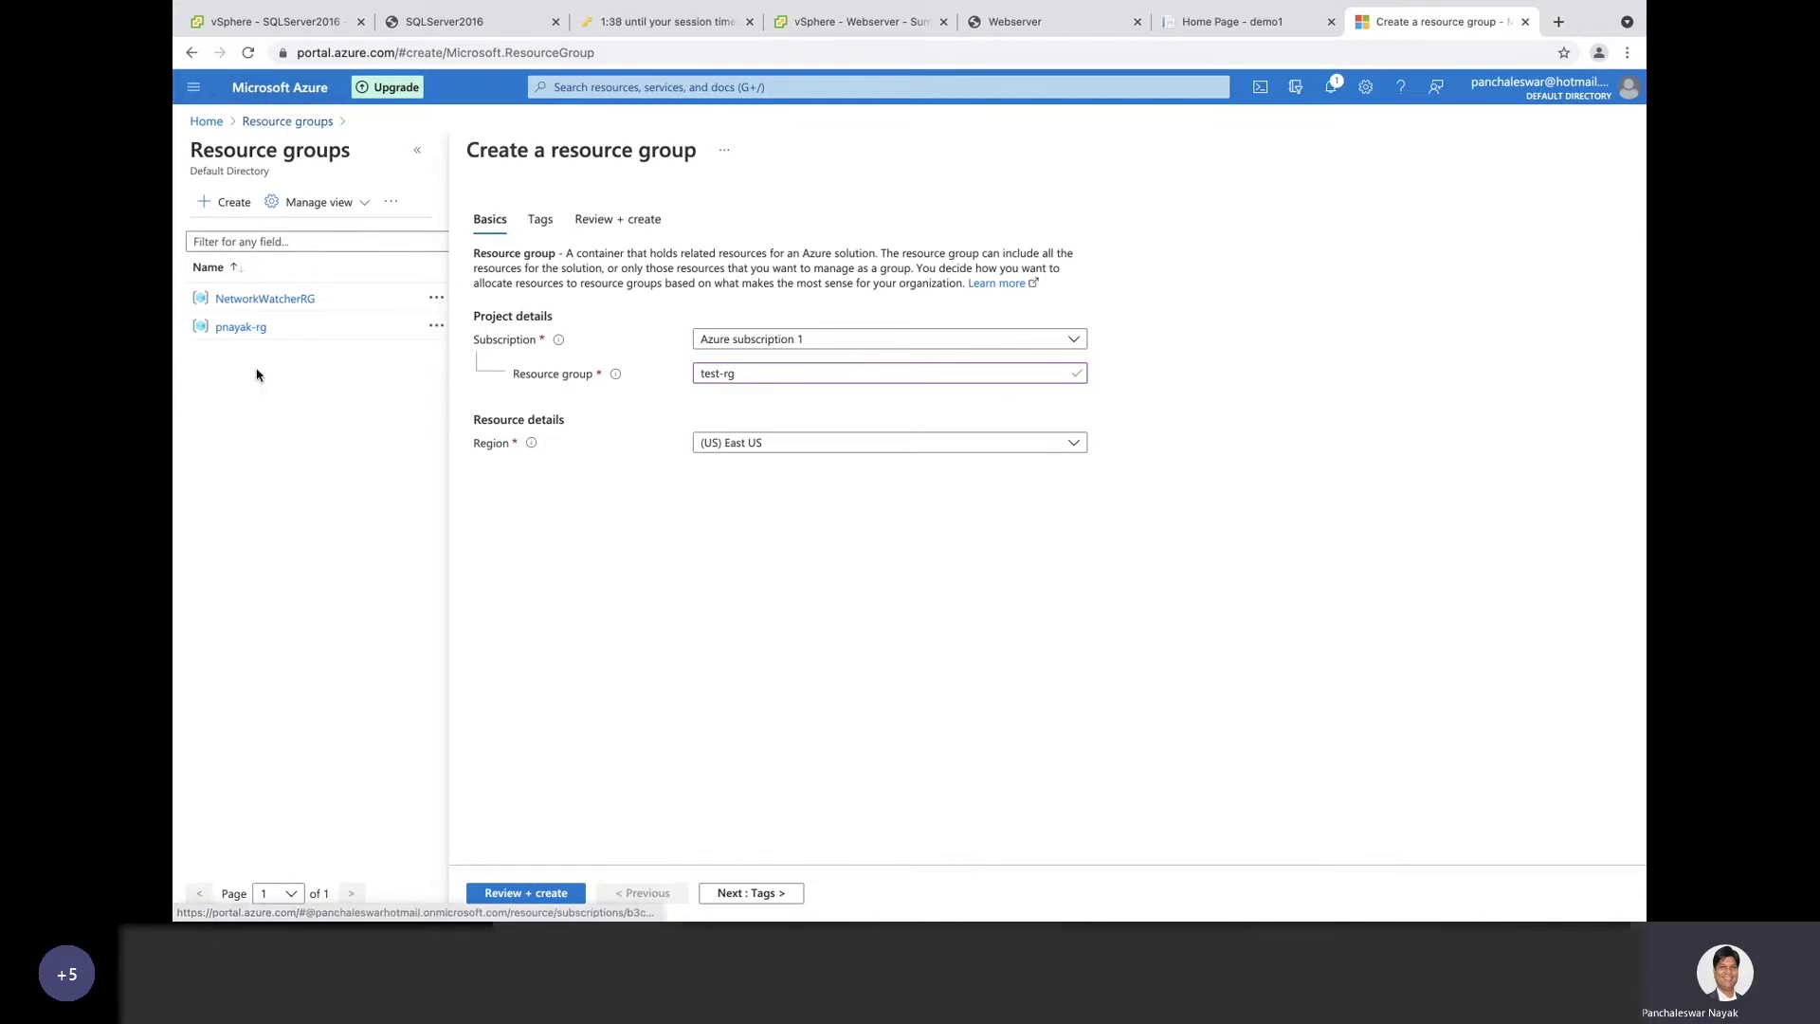
left_click(207, 124)
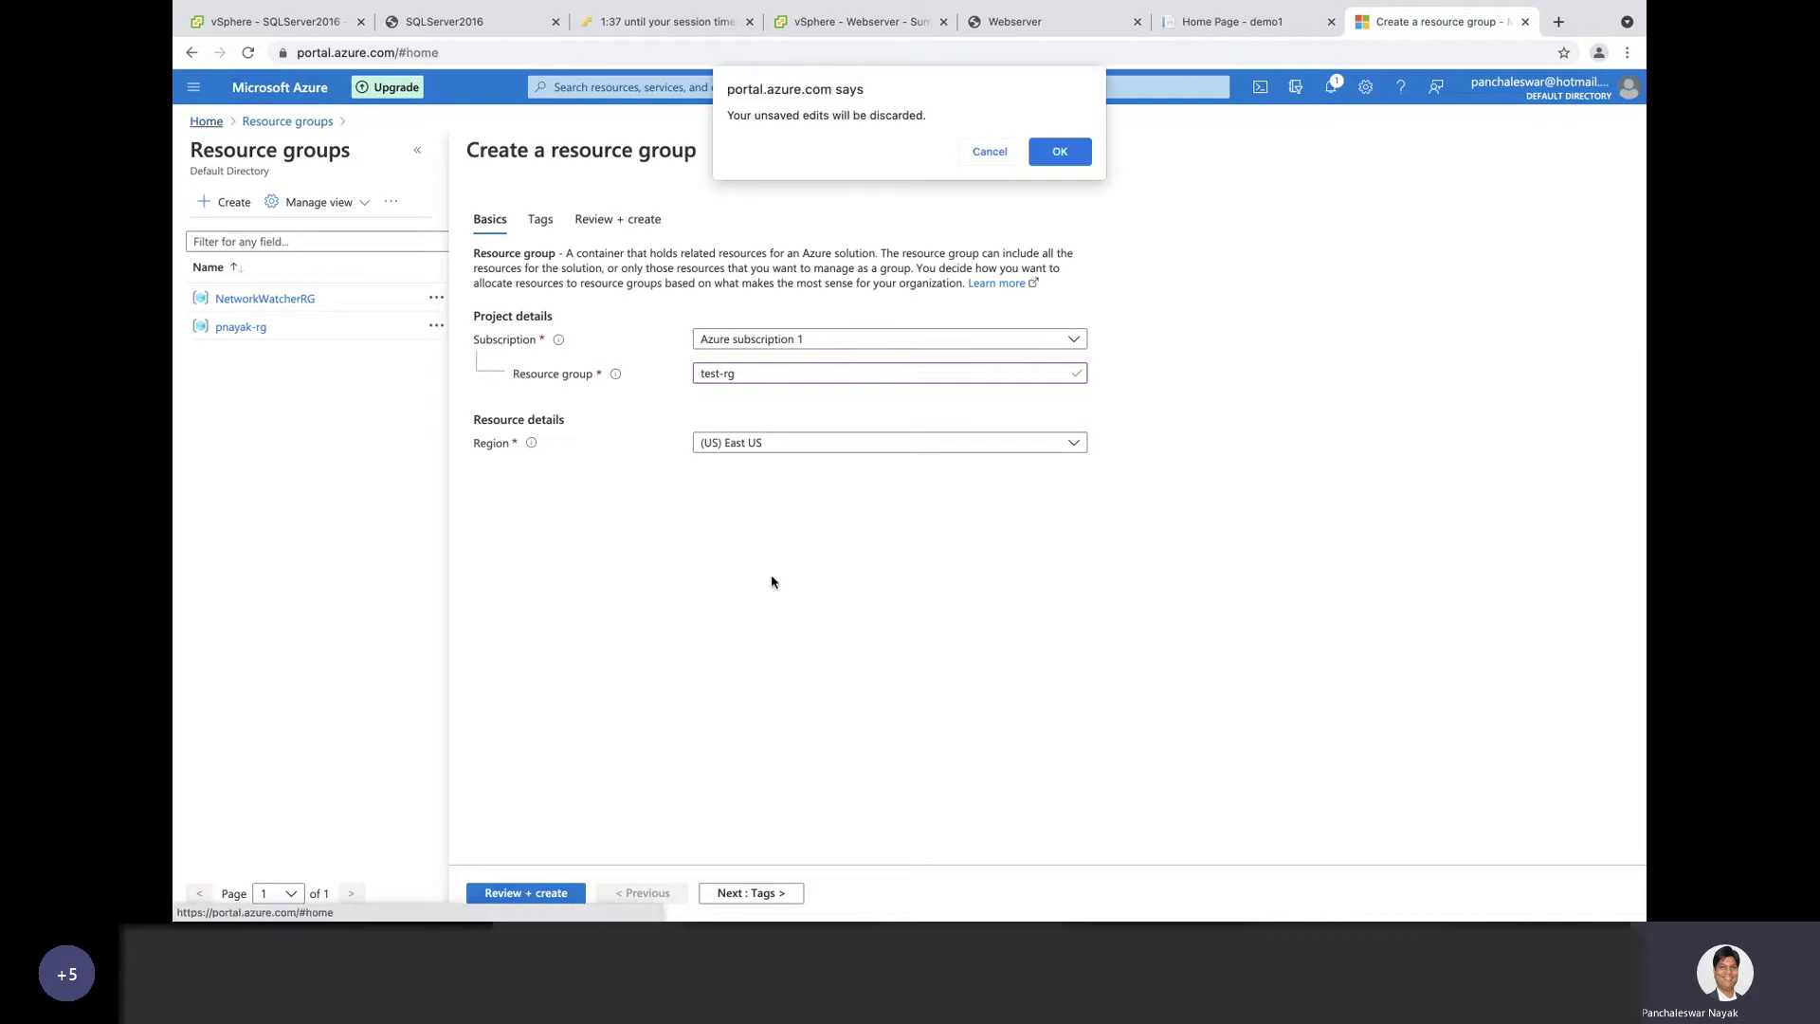
left_click(1060, 152)
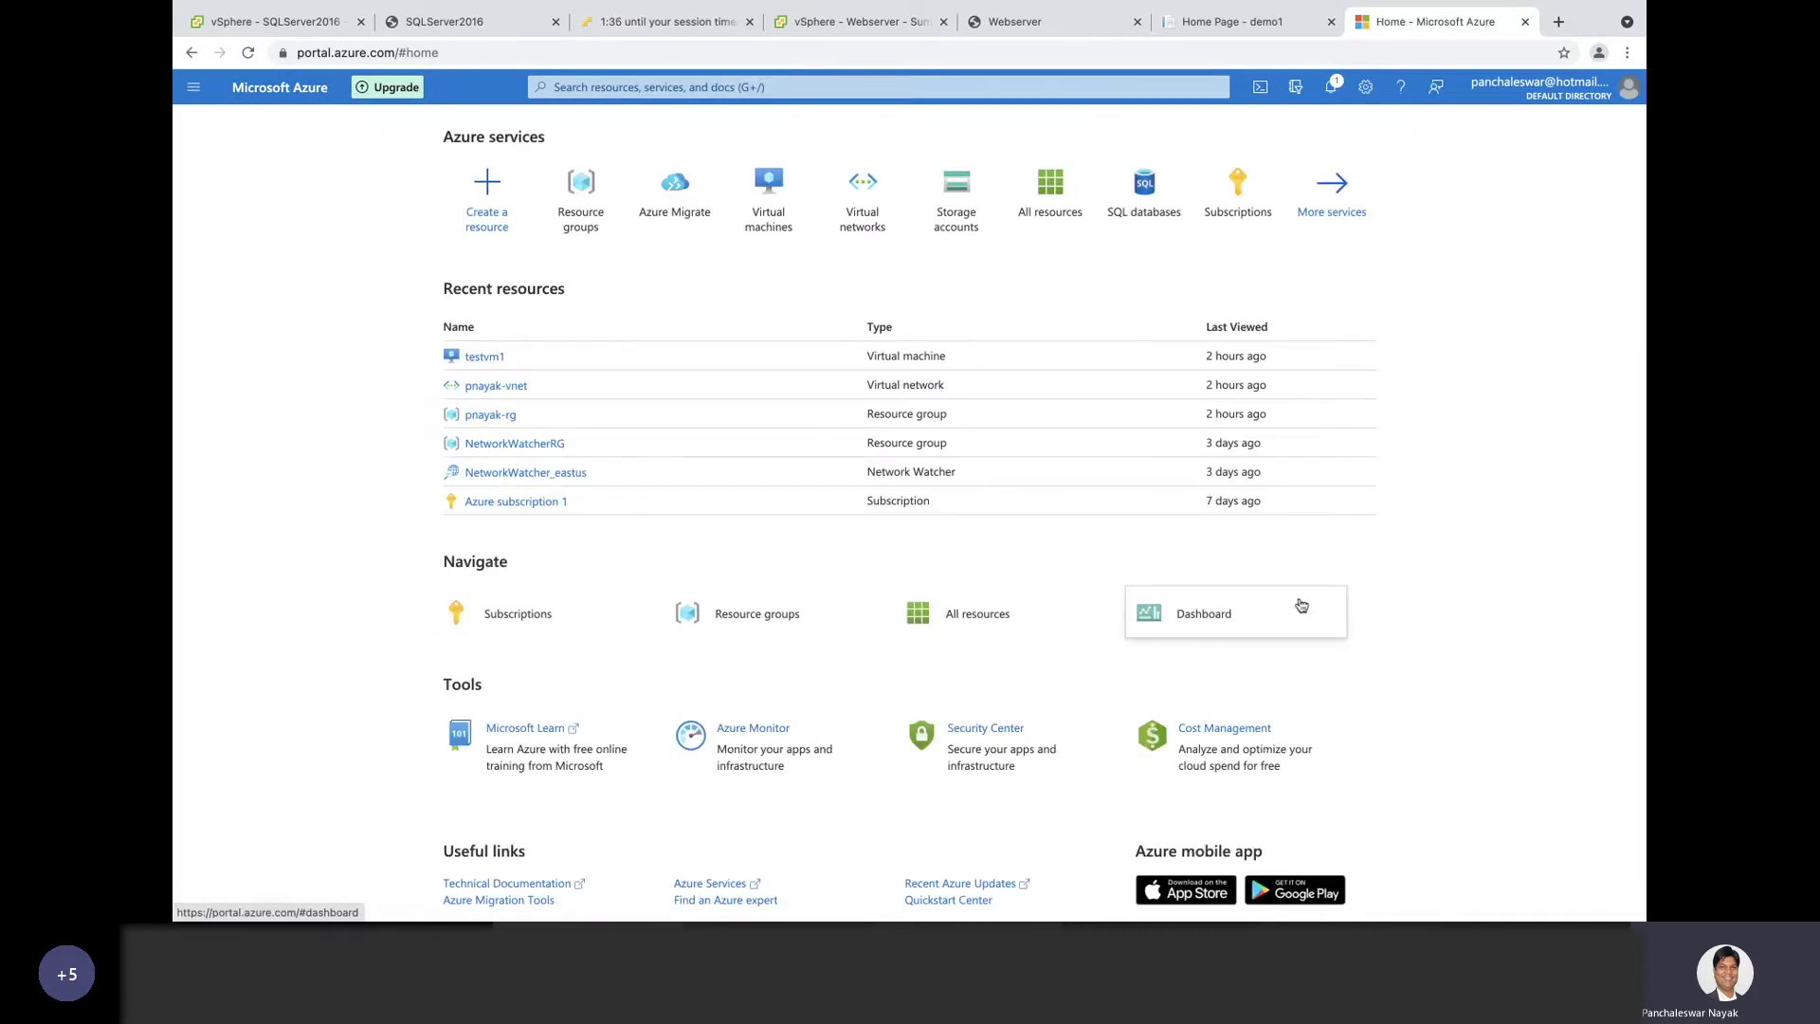
Step: Find Azure Migrate with a portal search for "Azure Mig" and open its discover, assess and migrate page for servers, databases and web apps
mouse_move(675, 210)
left_click(675, 211)
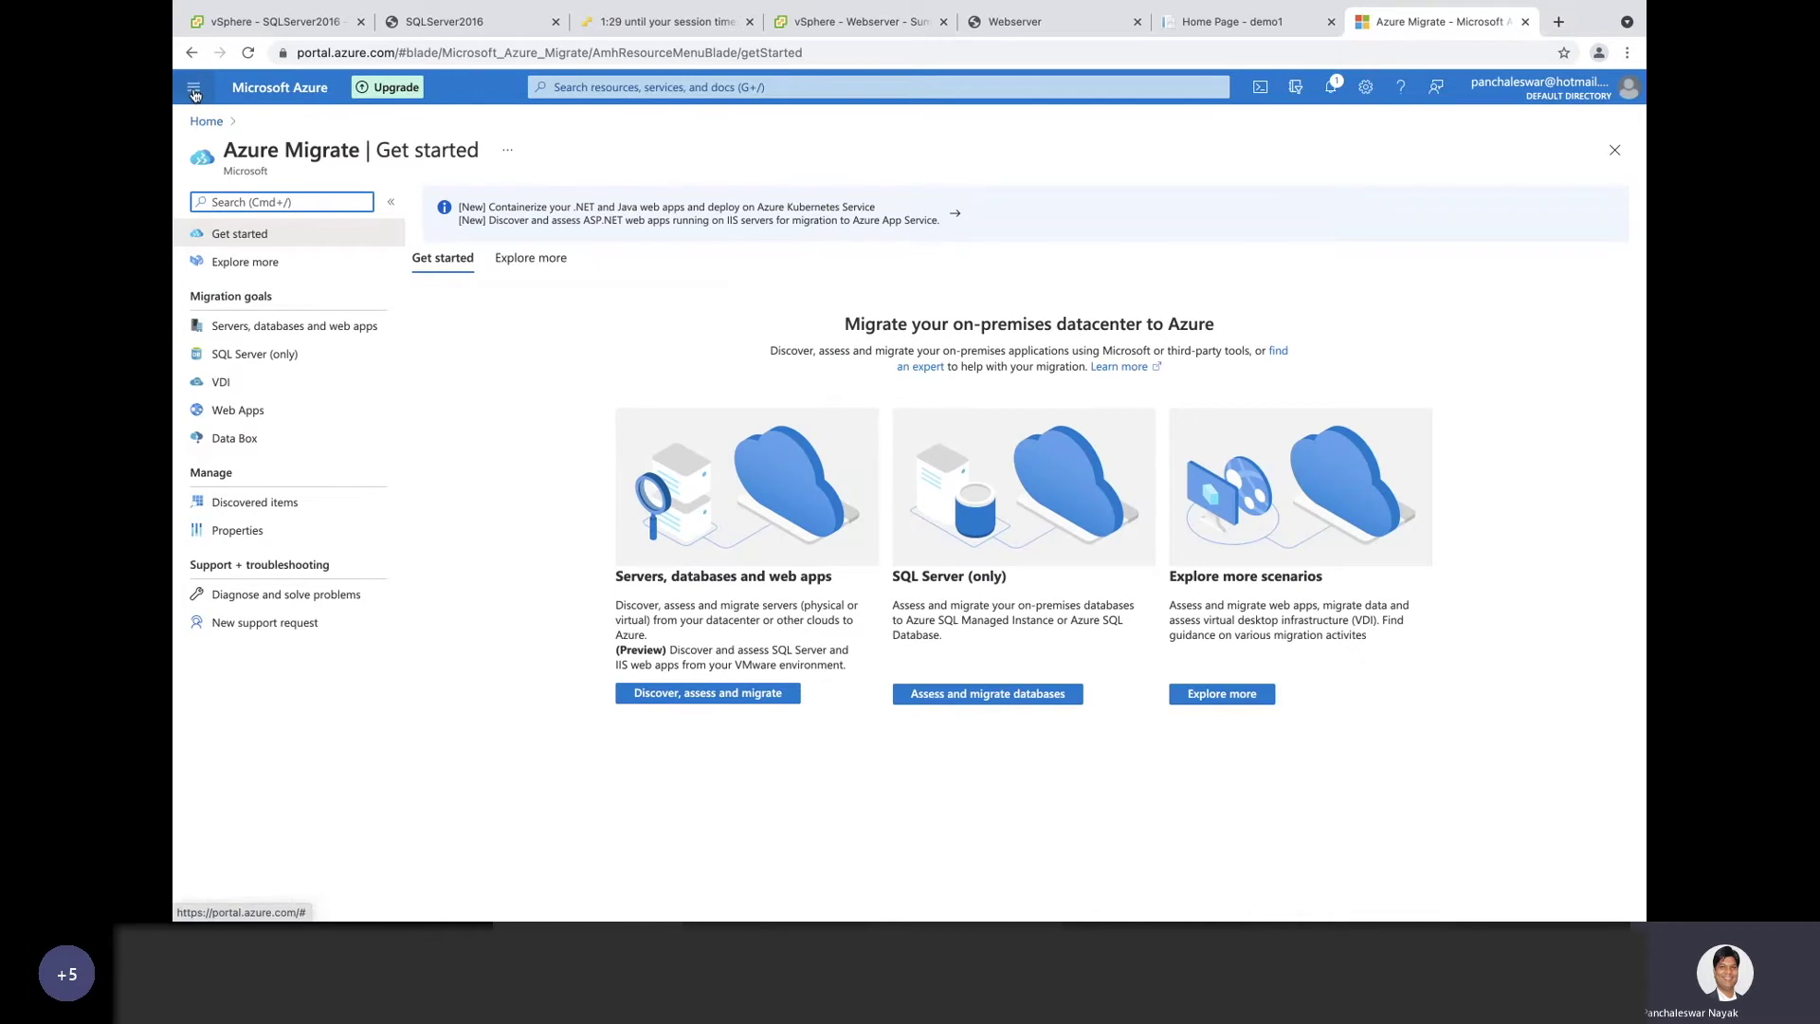
left_click(833, 85)
type("Azure Mig")
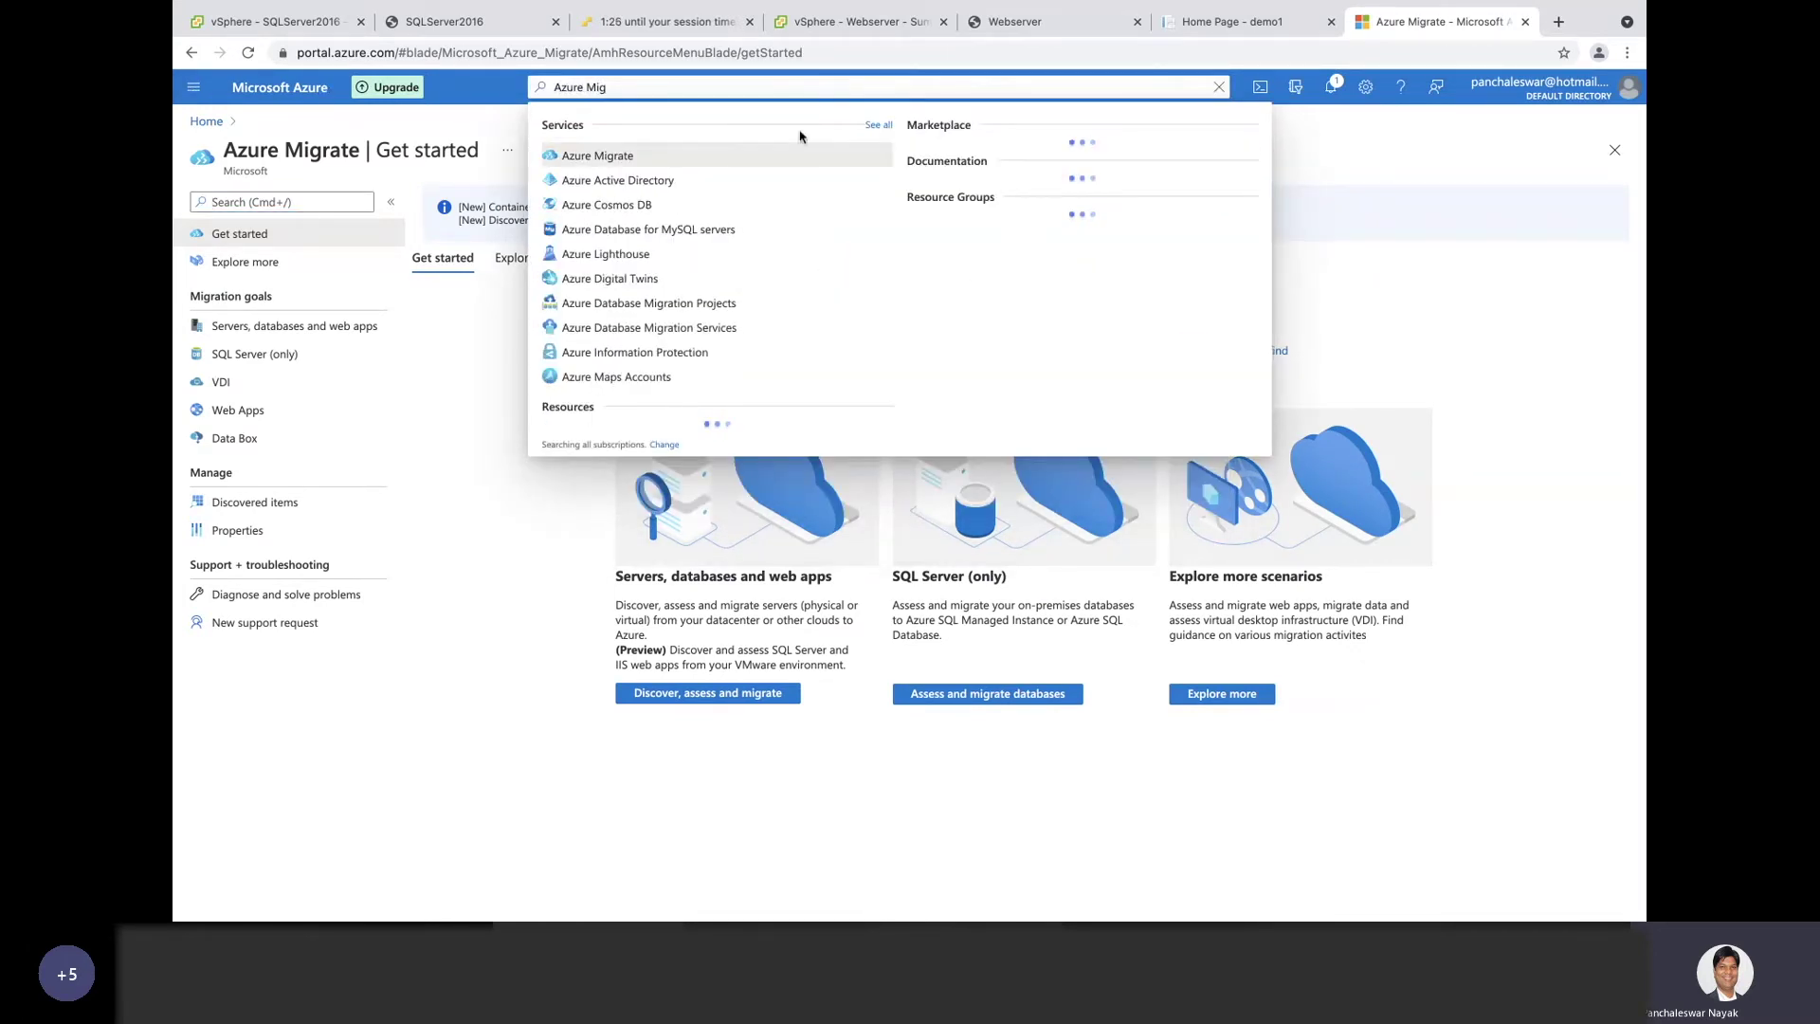
left_click(583, 163)
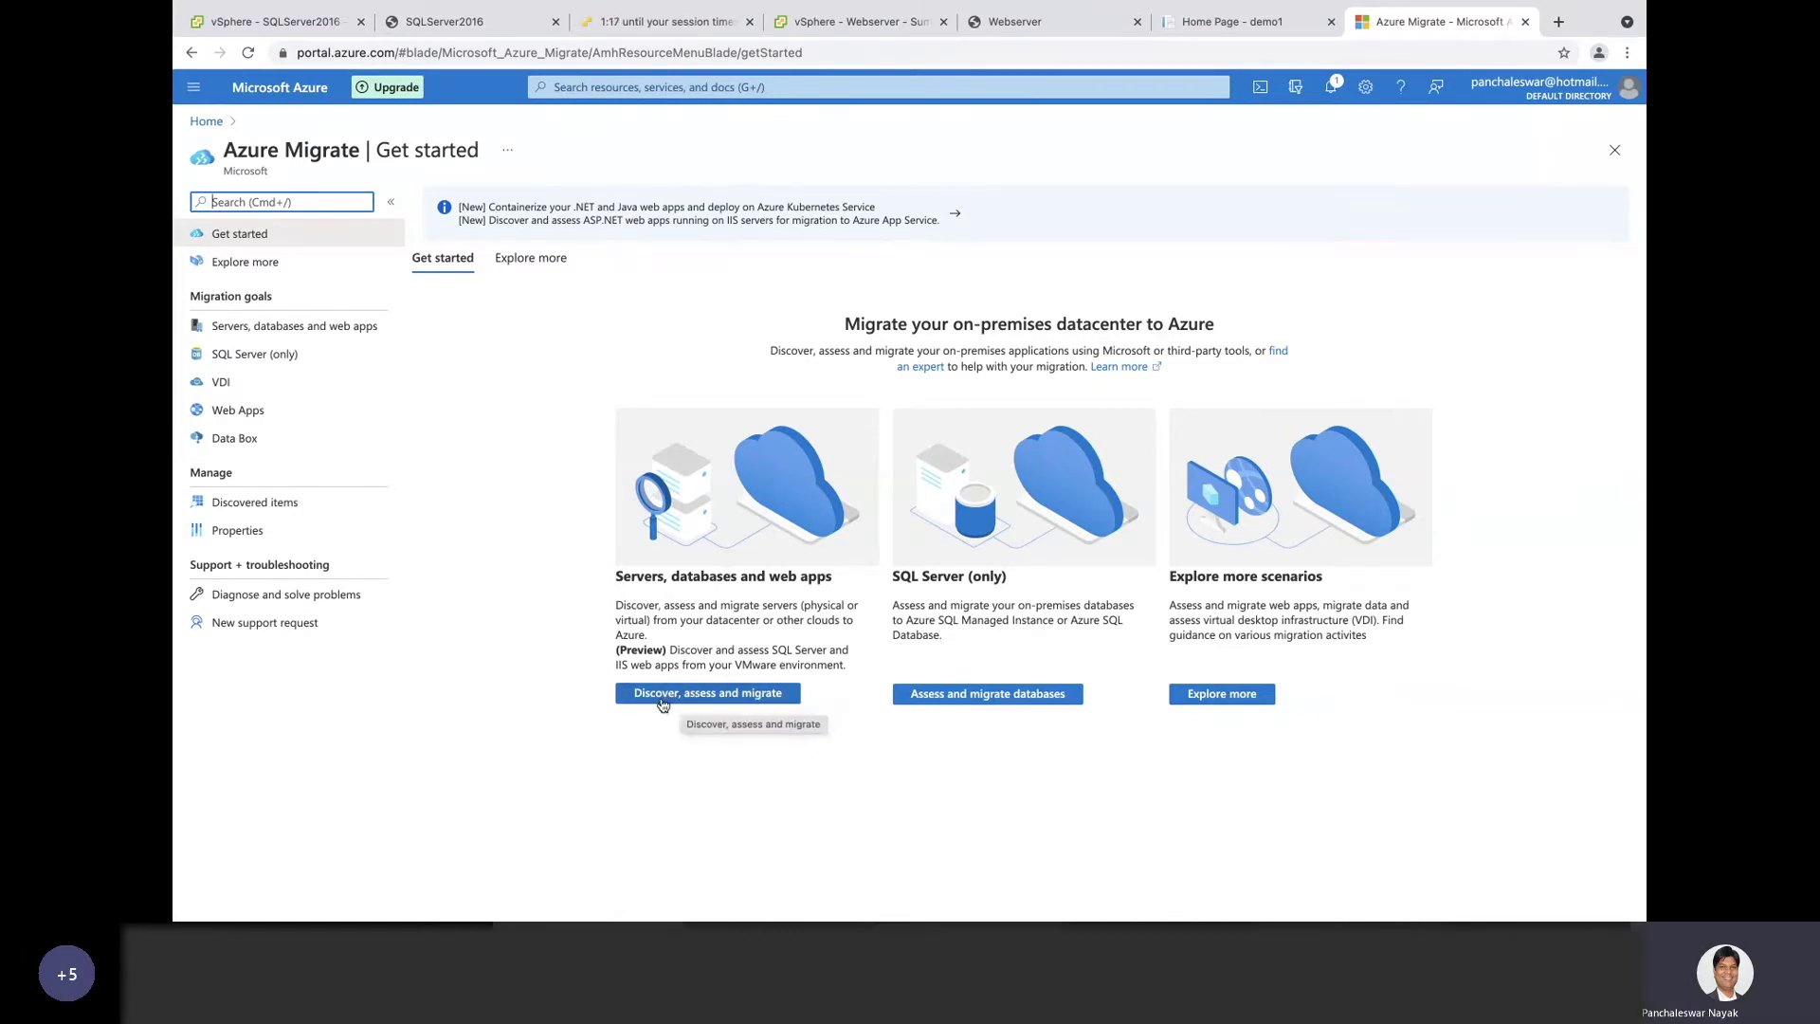
left_click(741, 698)
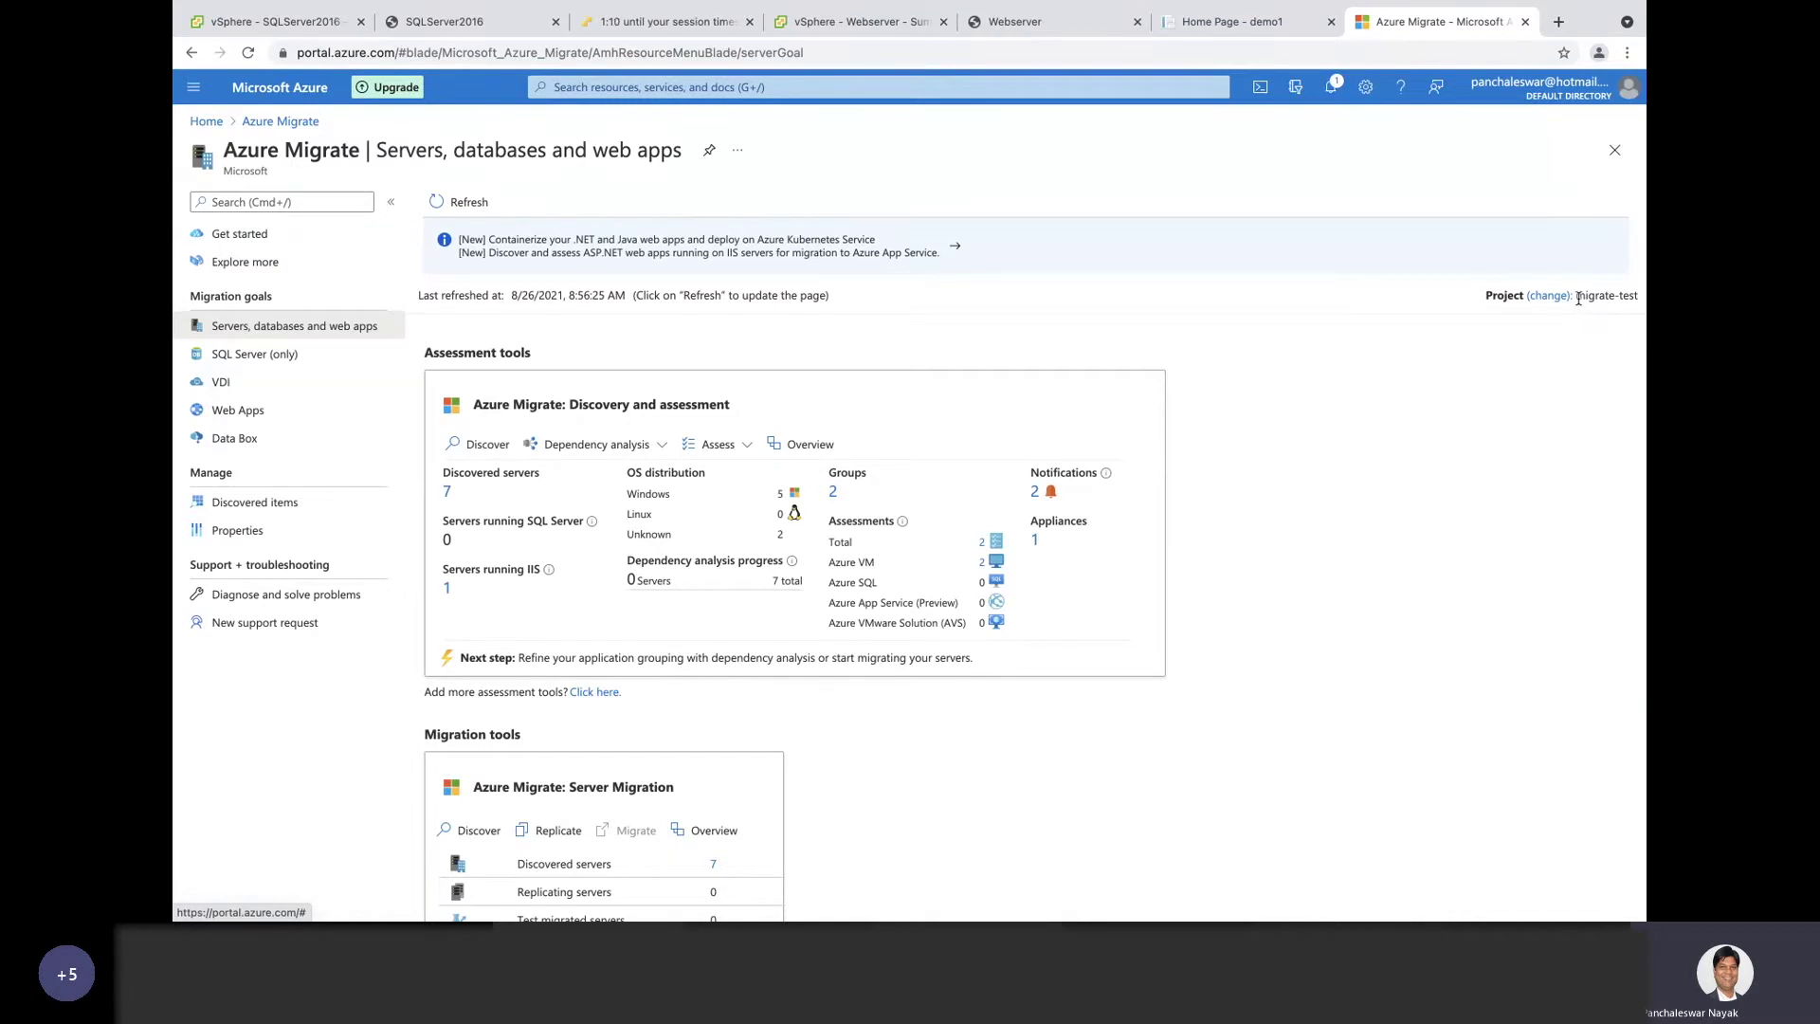
left_click_drag(1579, 299, 1639, 300)
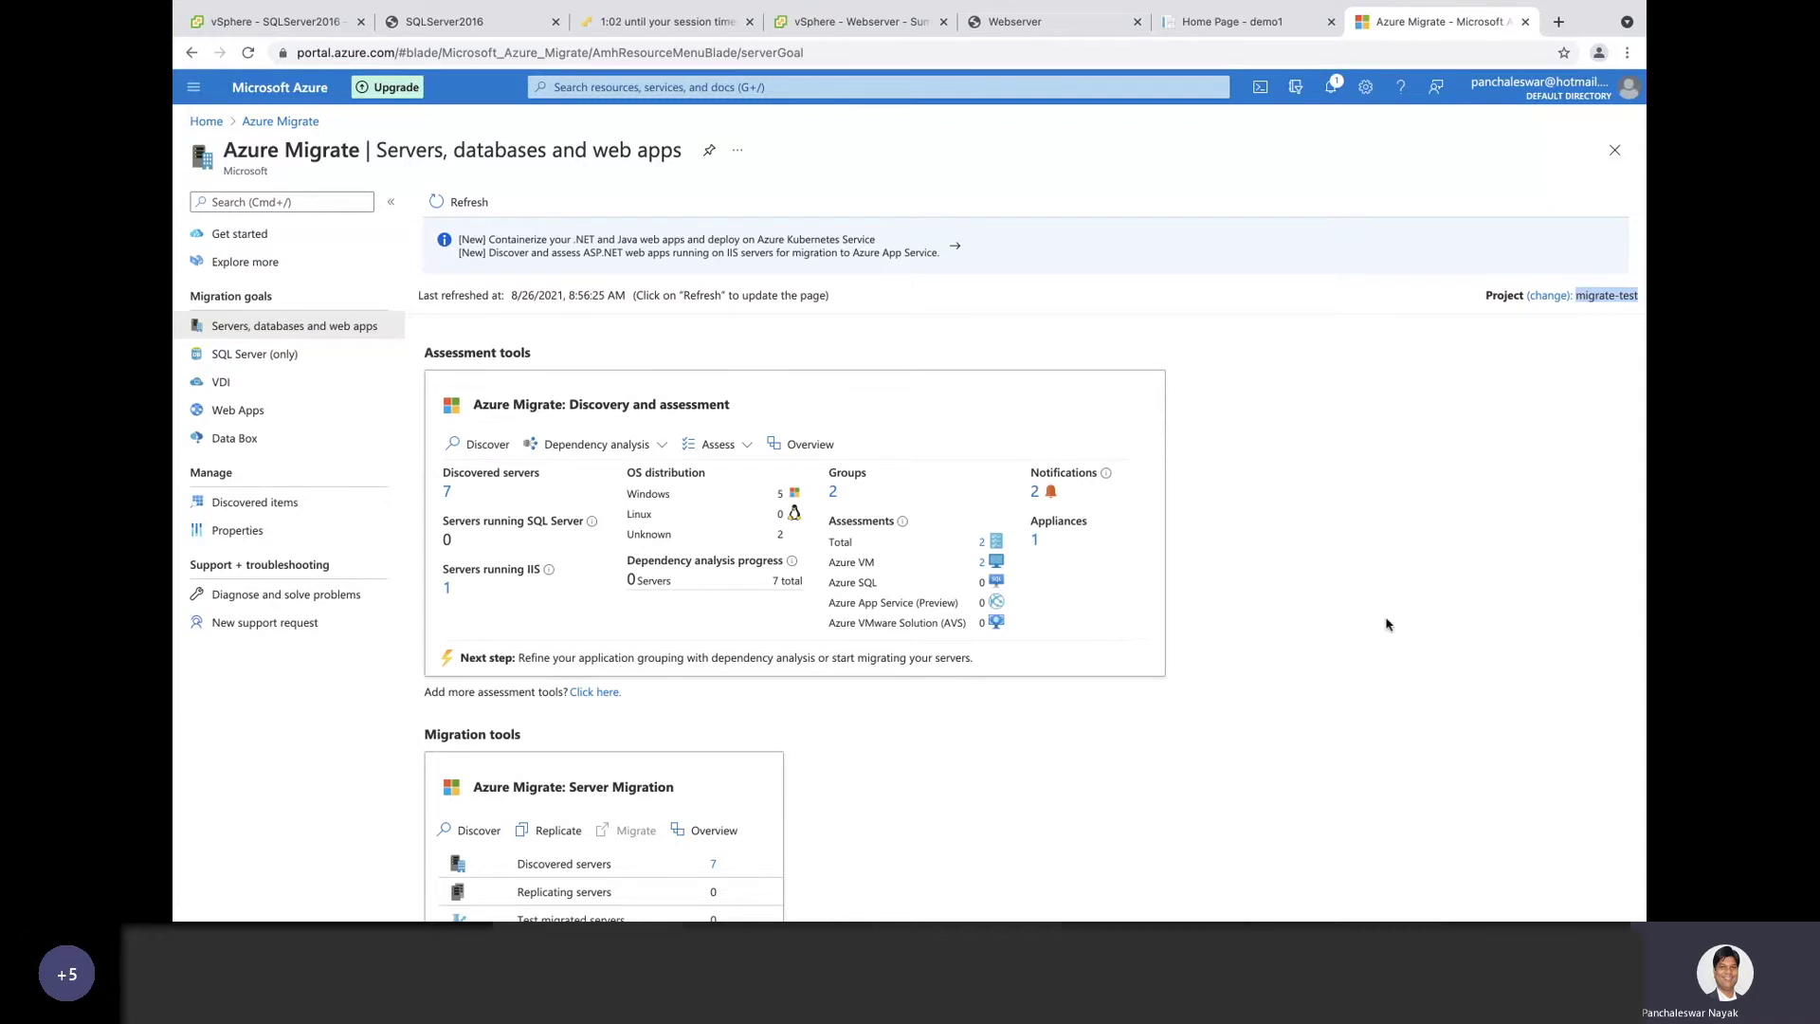
key("ctrl+Left")
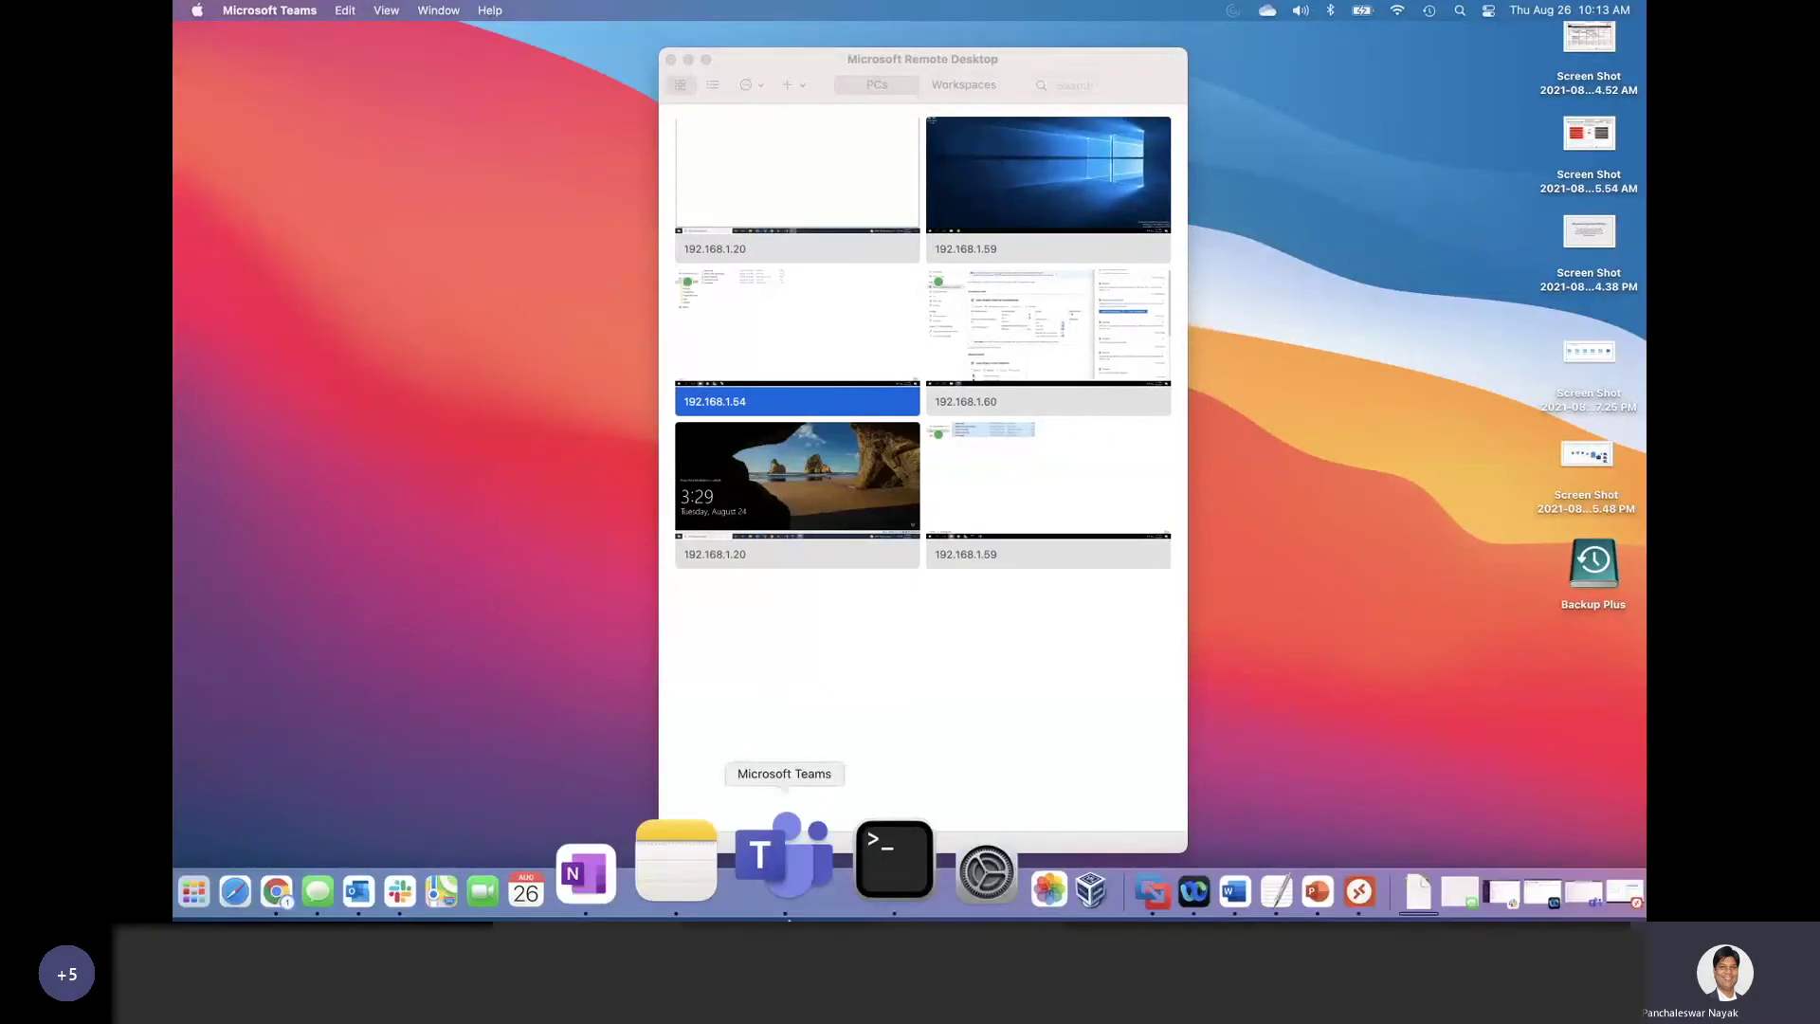
left_click(413, 853)
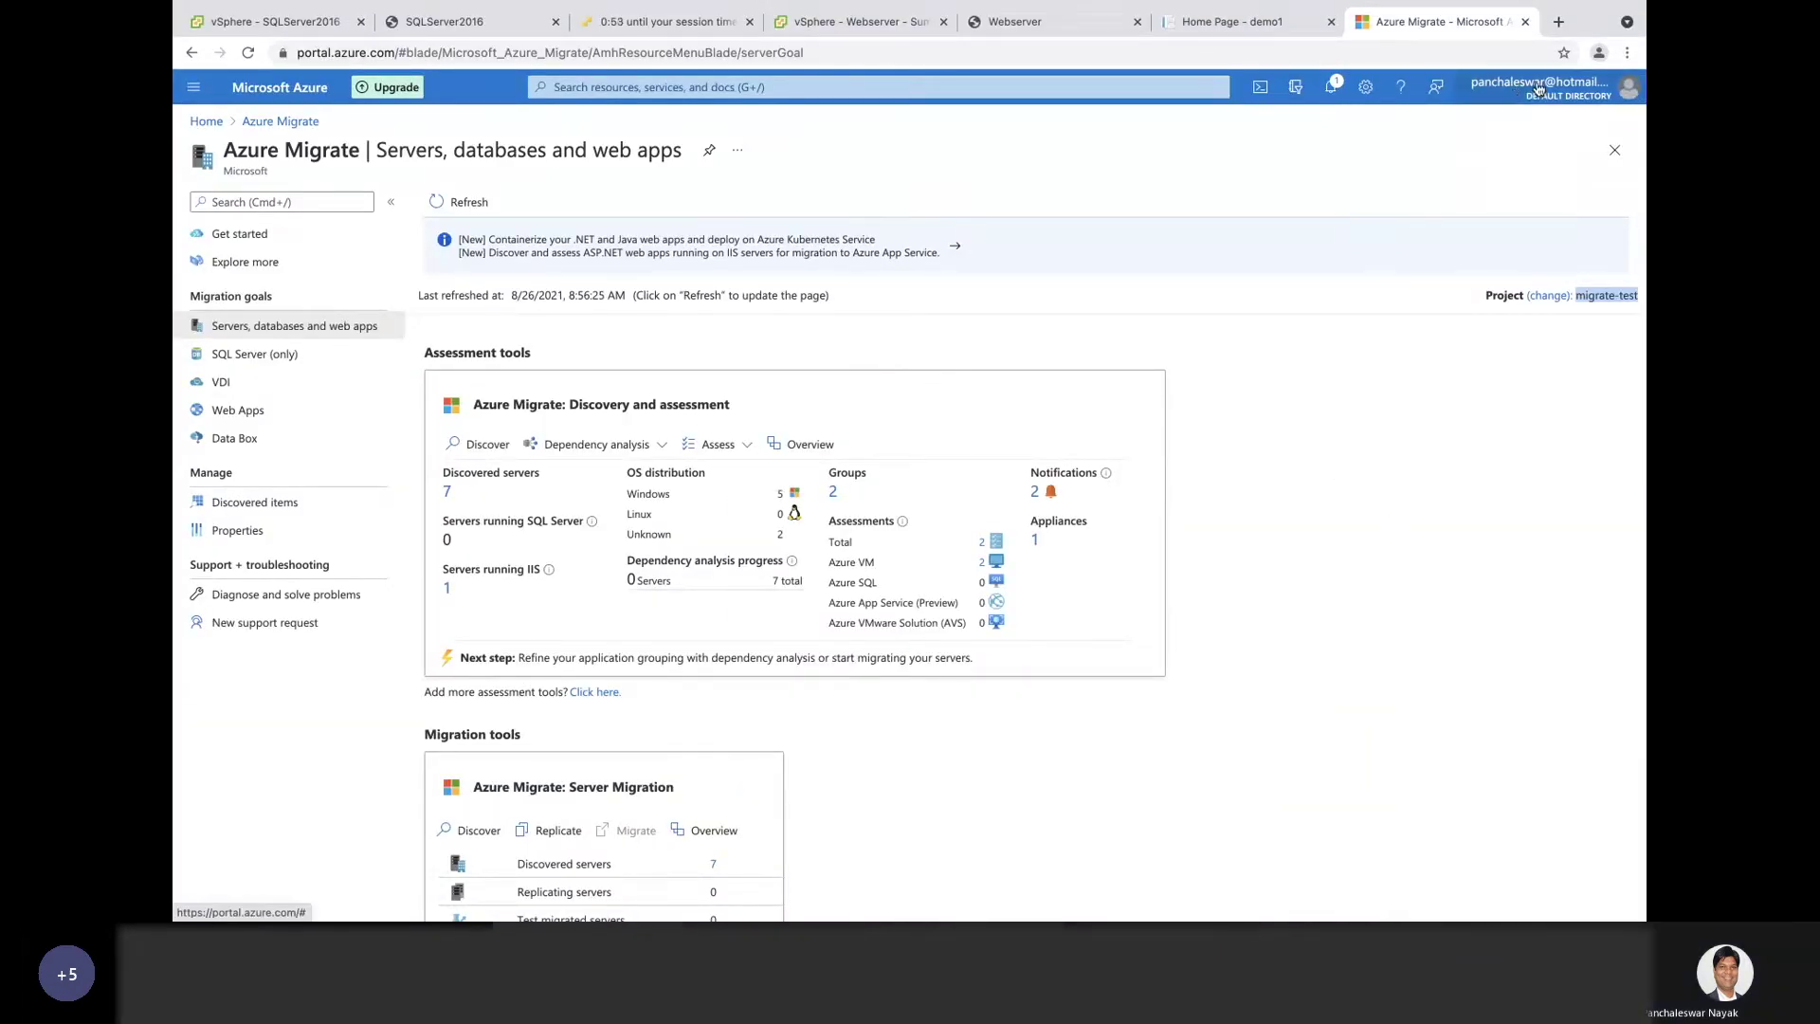
key("ctrl+Up")
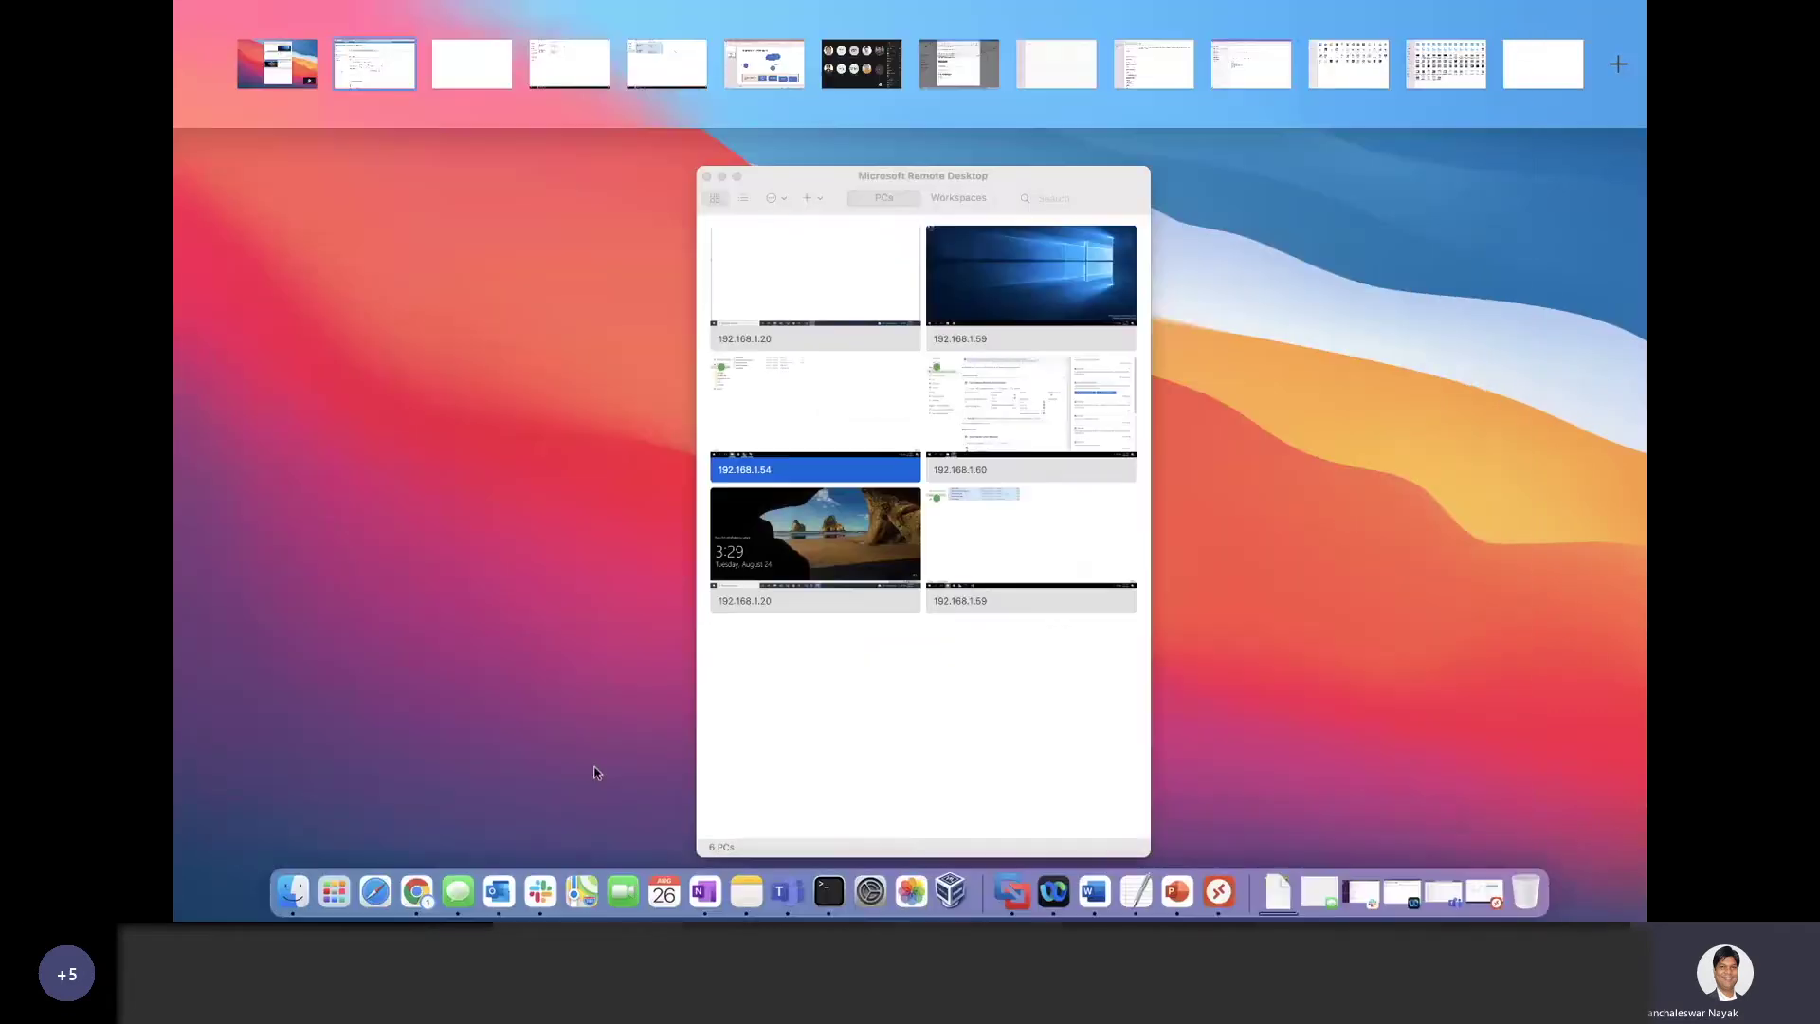
left_click(423, 882)
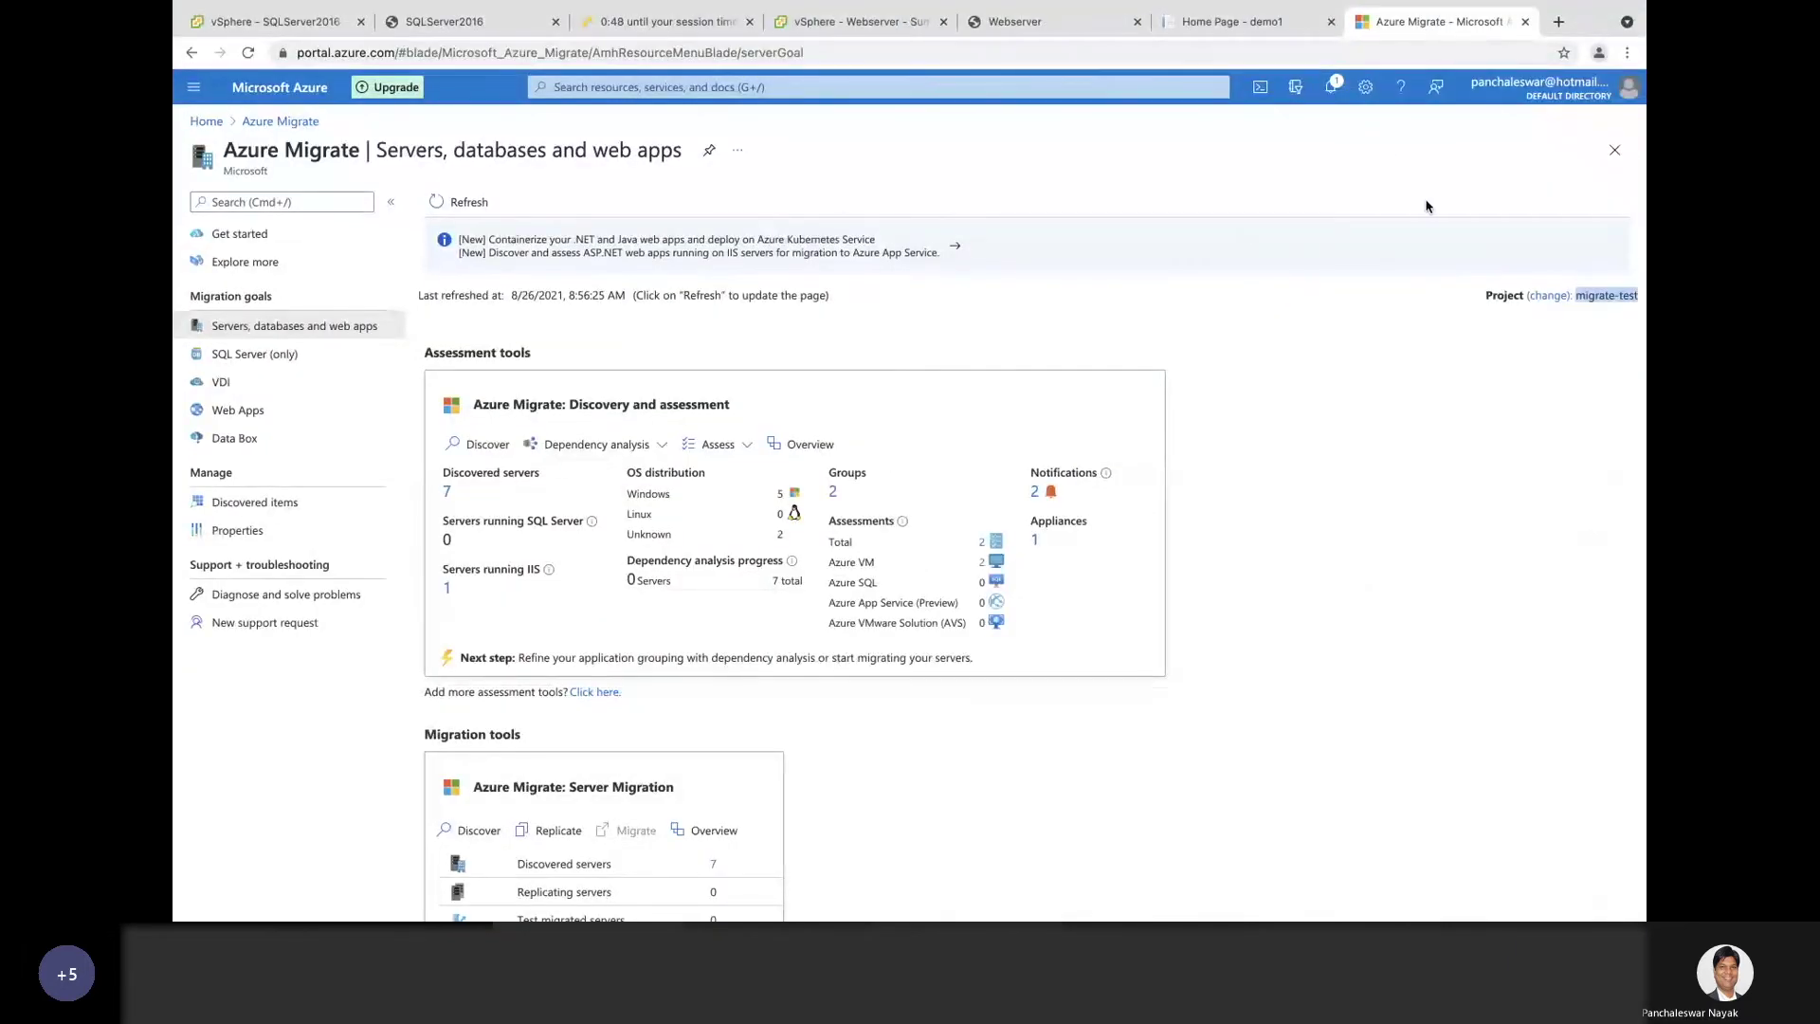
Step: Clear all entries from the browser's download list in a new tab, and close that tab
left_click(1559, 21)
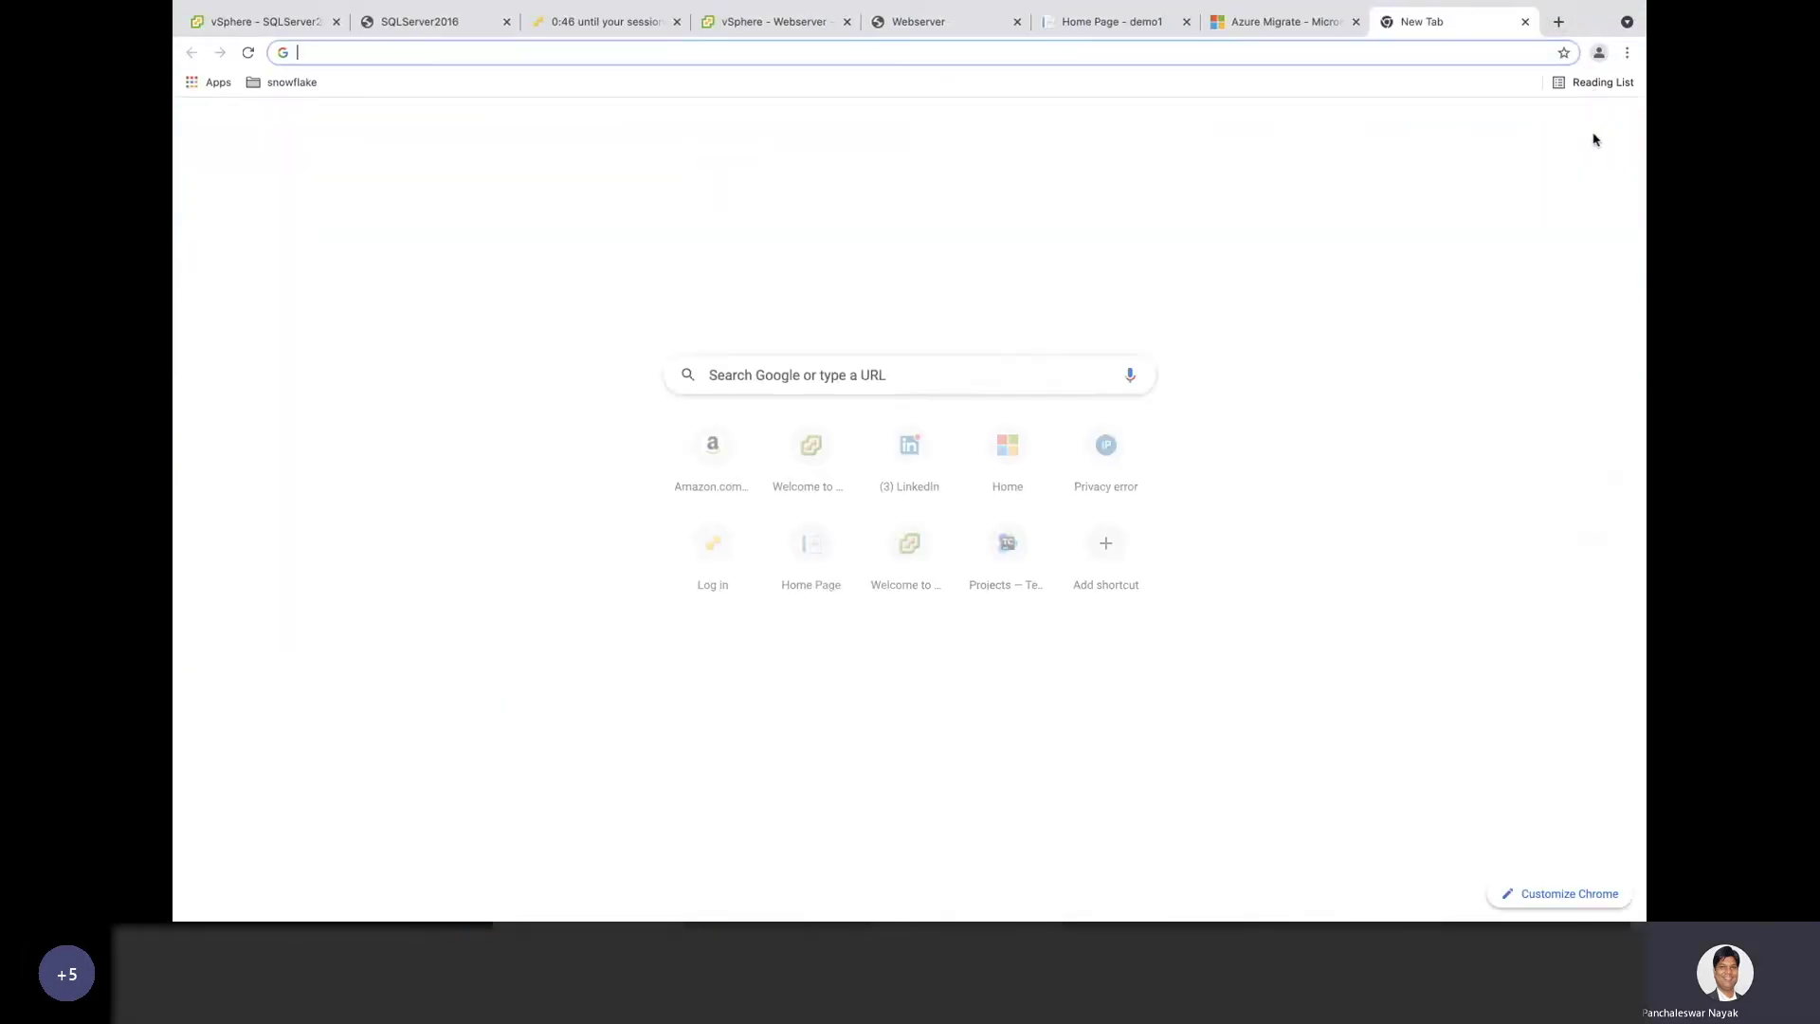
left_click(1627, 52)
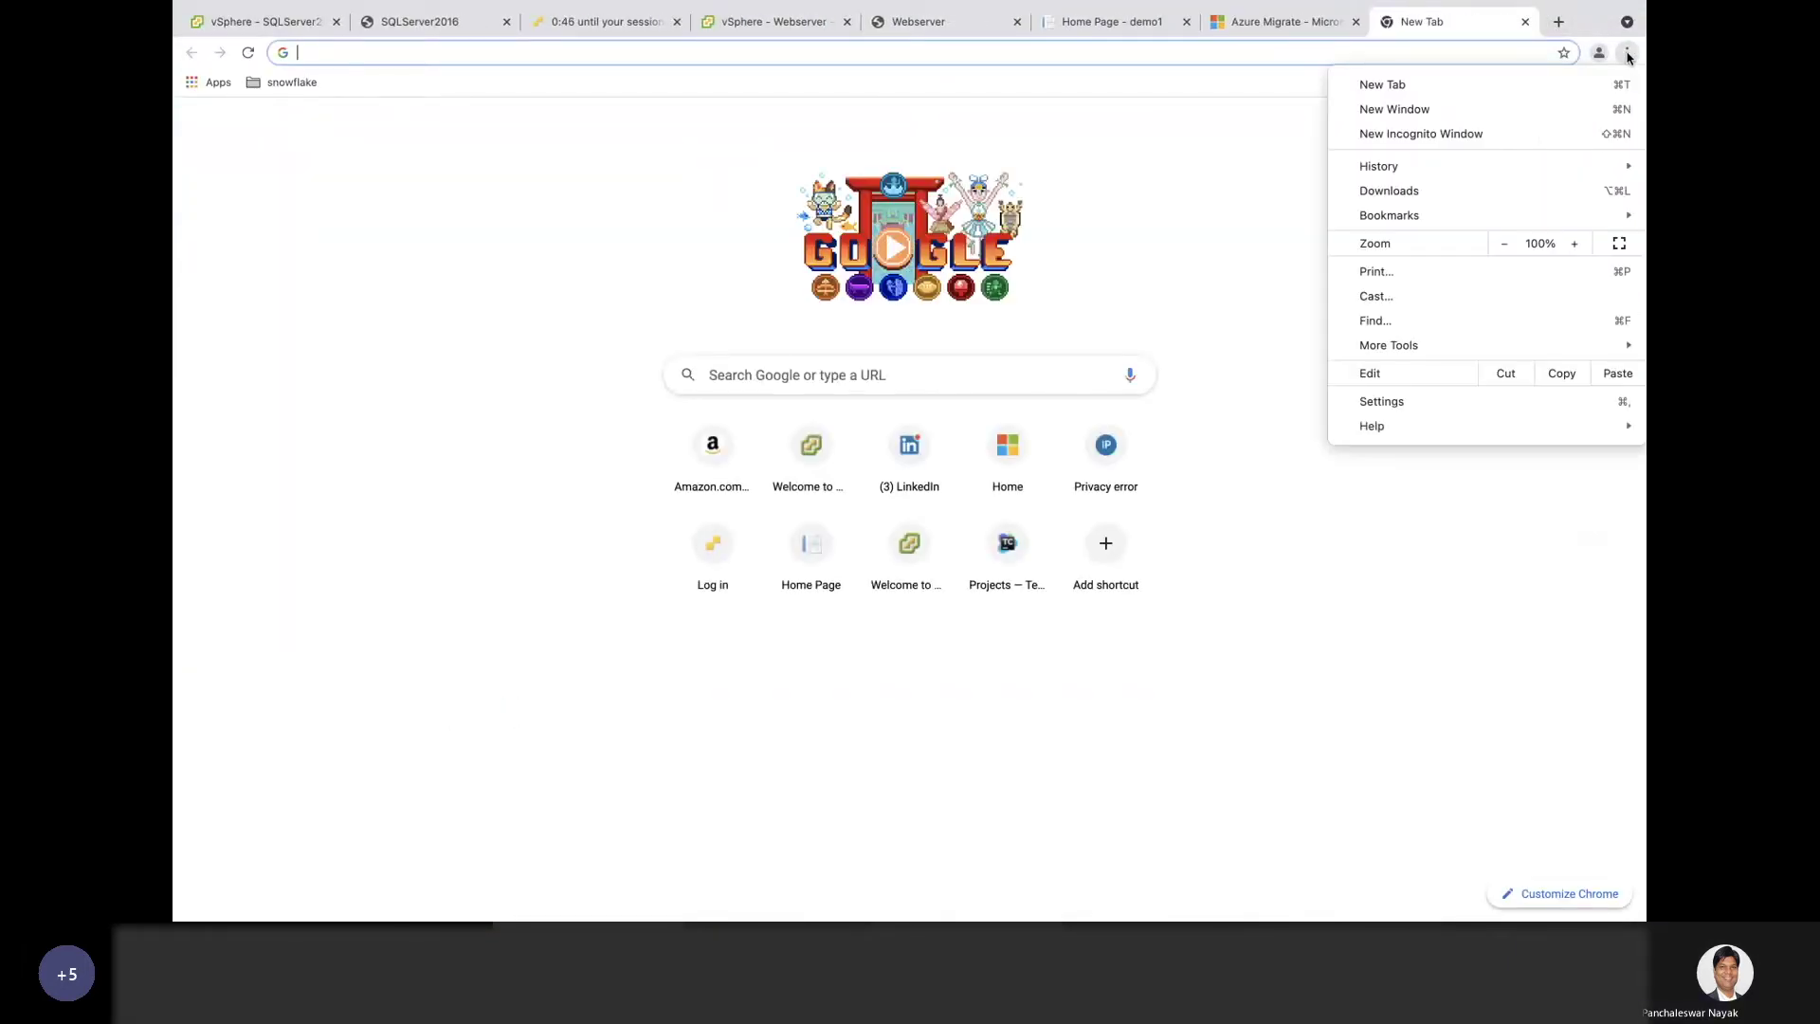
left_click(1404, 190)
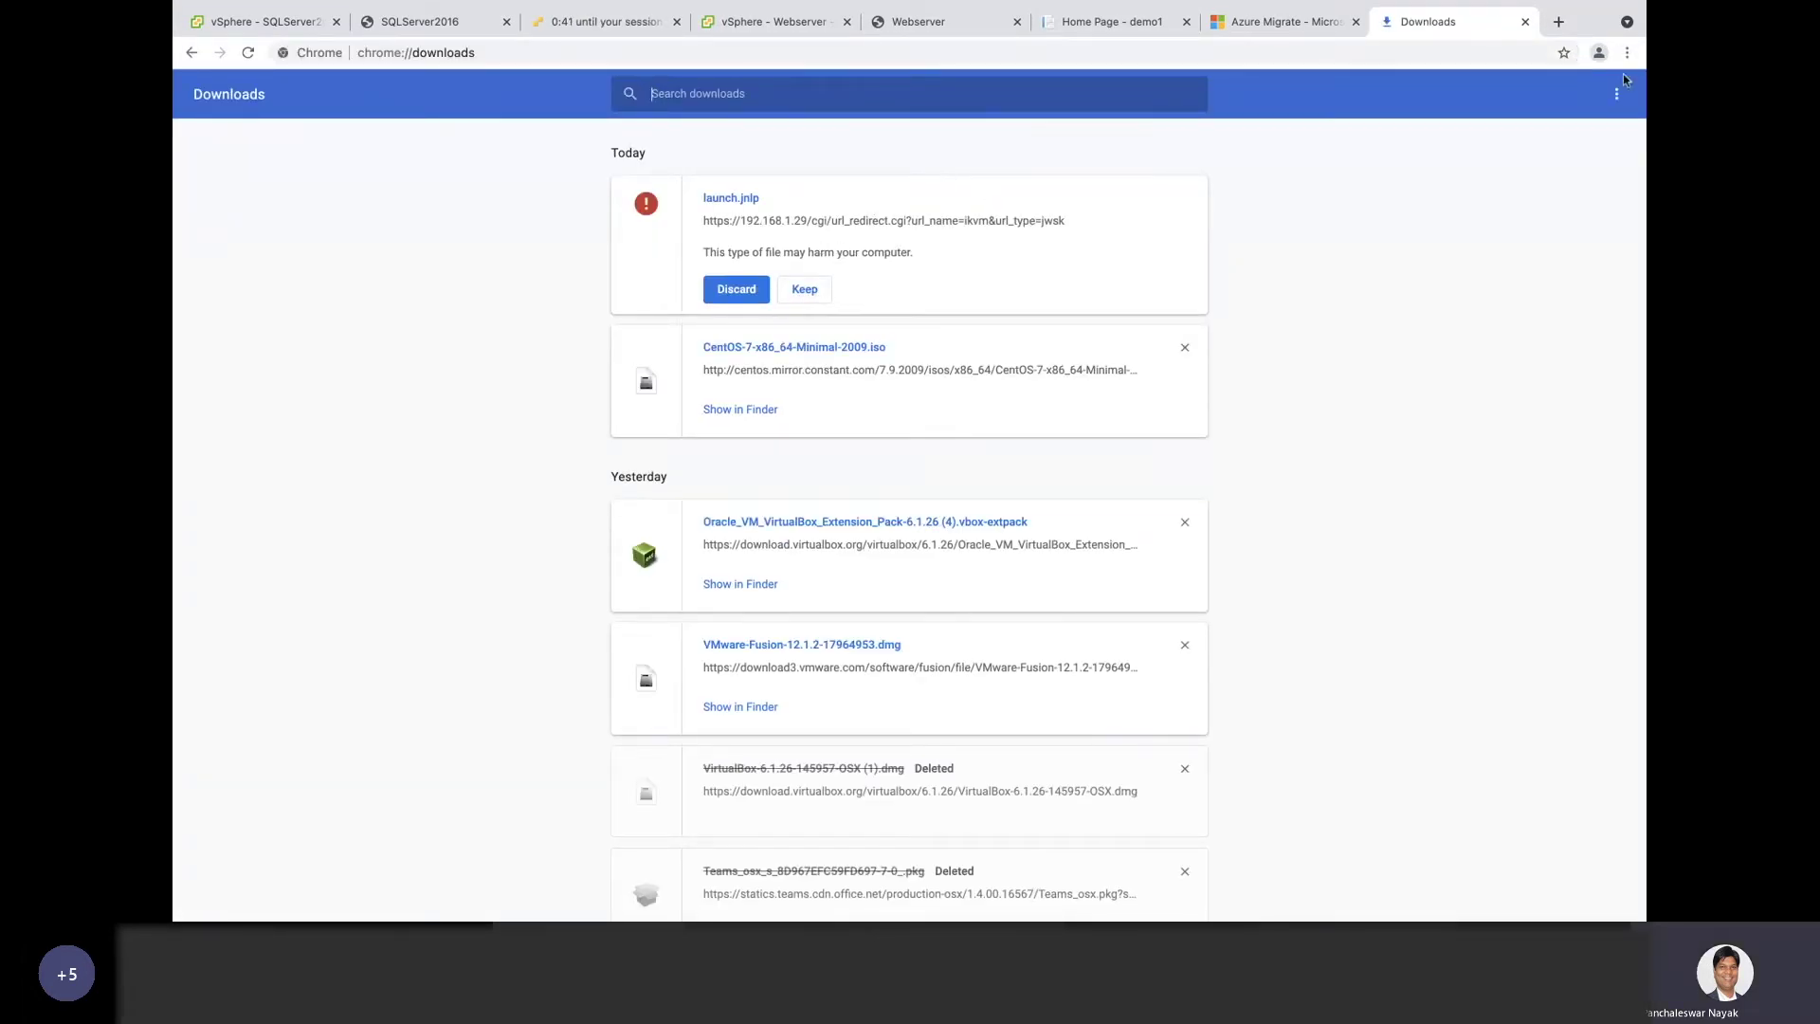
left_click(1617, 94)
left_click(1545, 99)
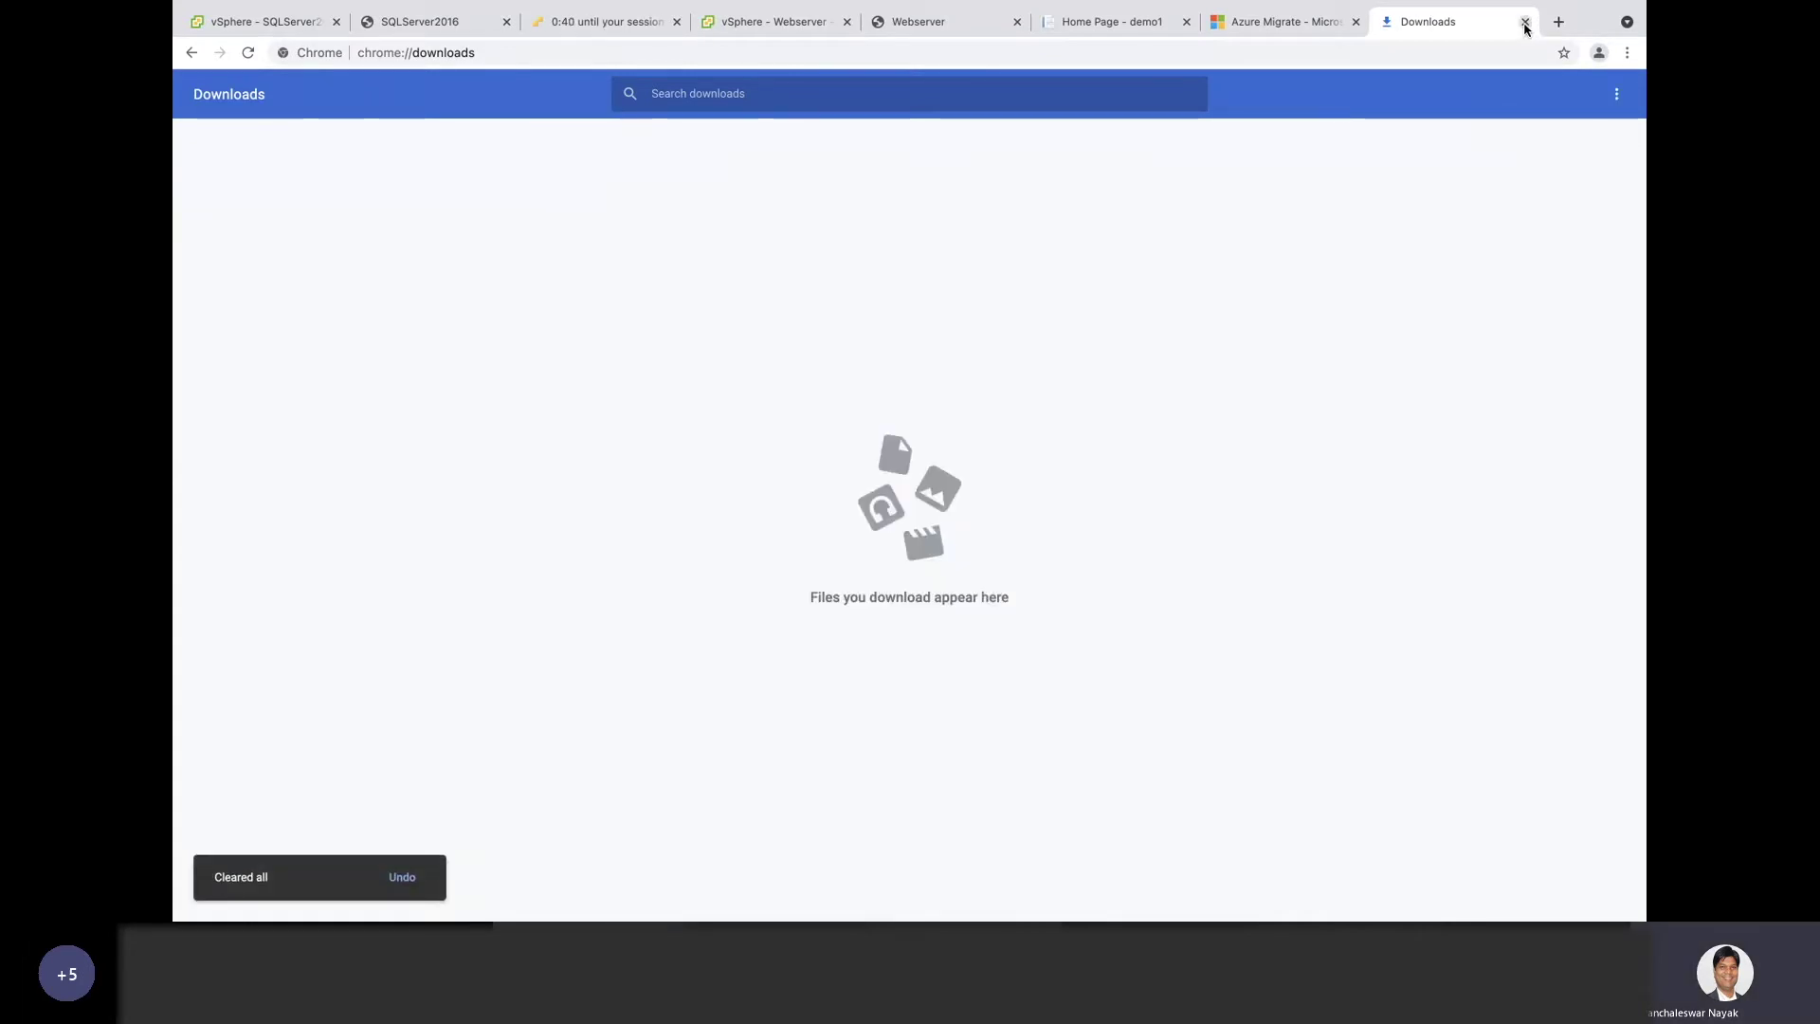
left_click(1524, 21)
Step: Examine the assessment tools and migration tools summaries of the migrate-test project
left_click(1420, 639)
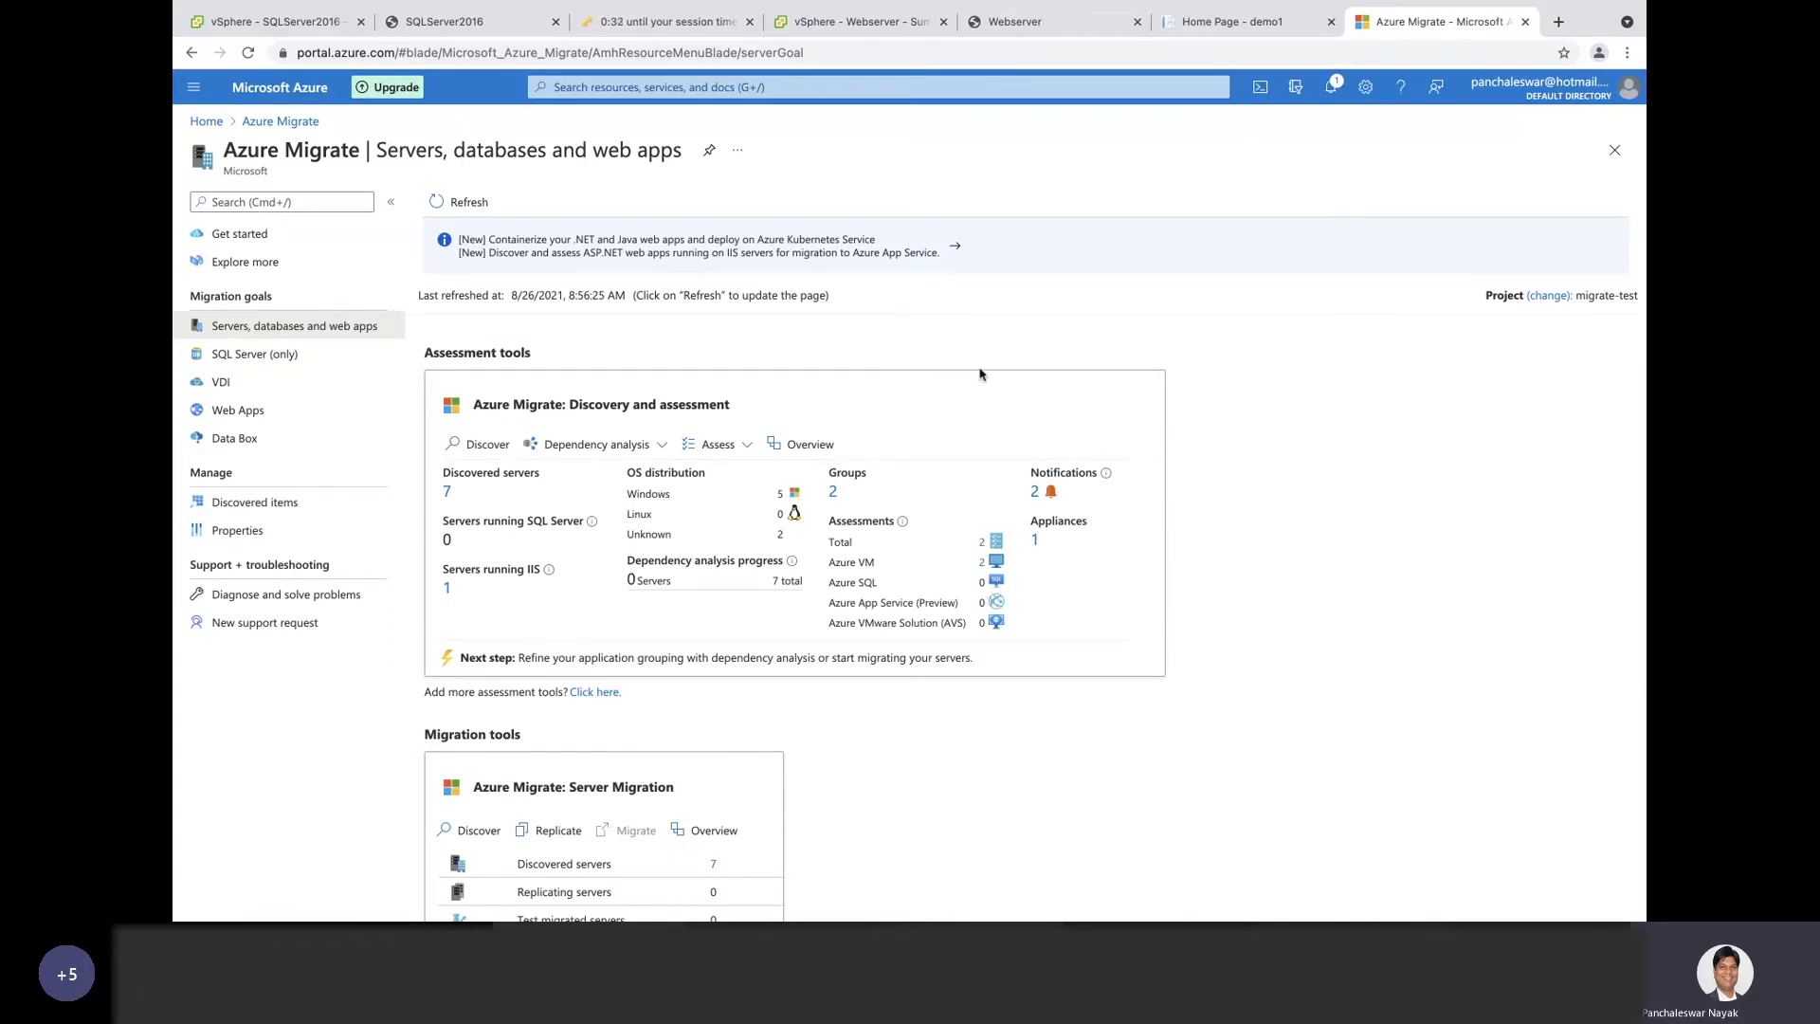
scroll(607, 616, "down", 3)
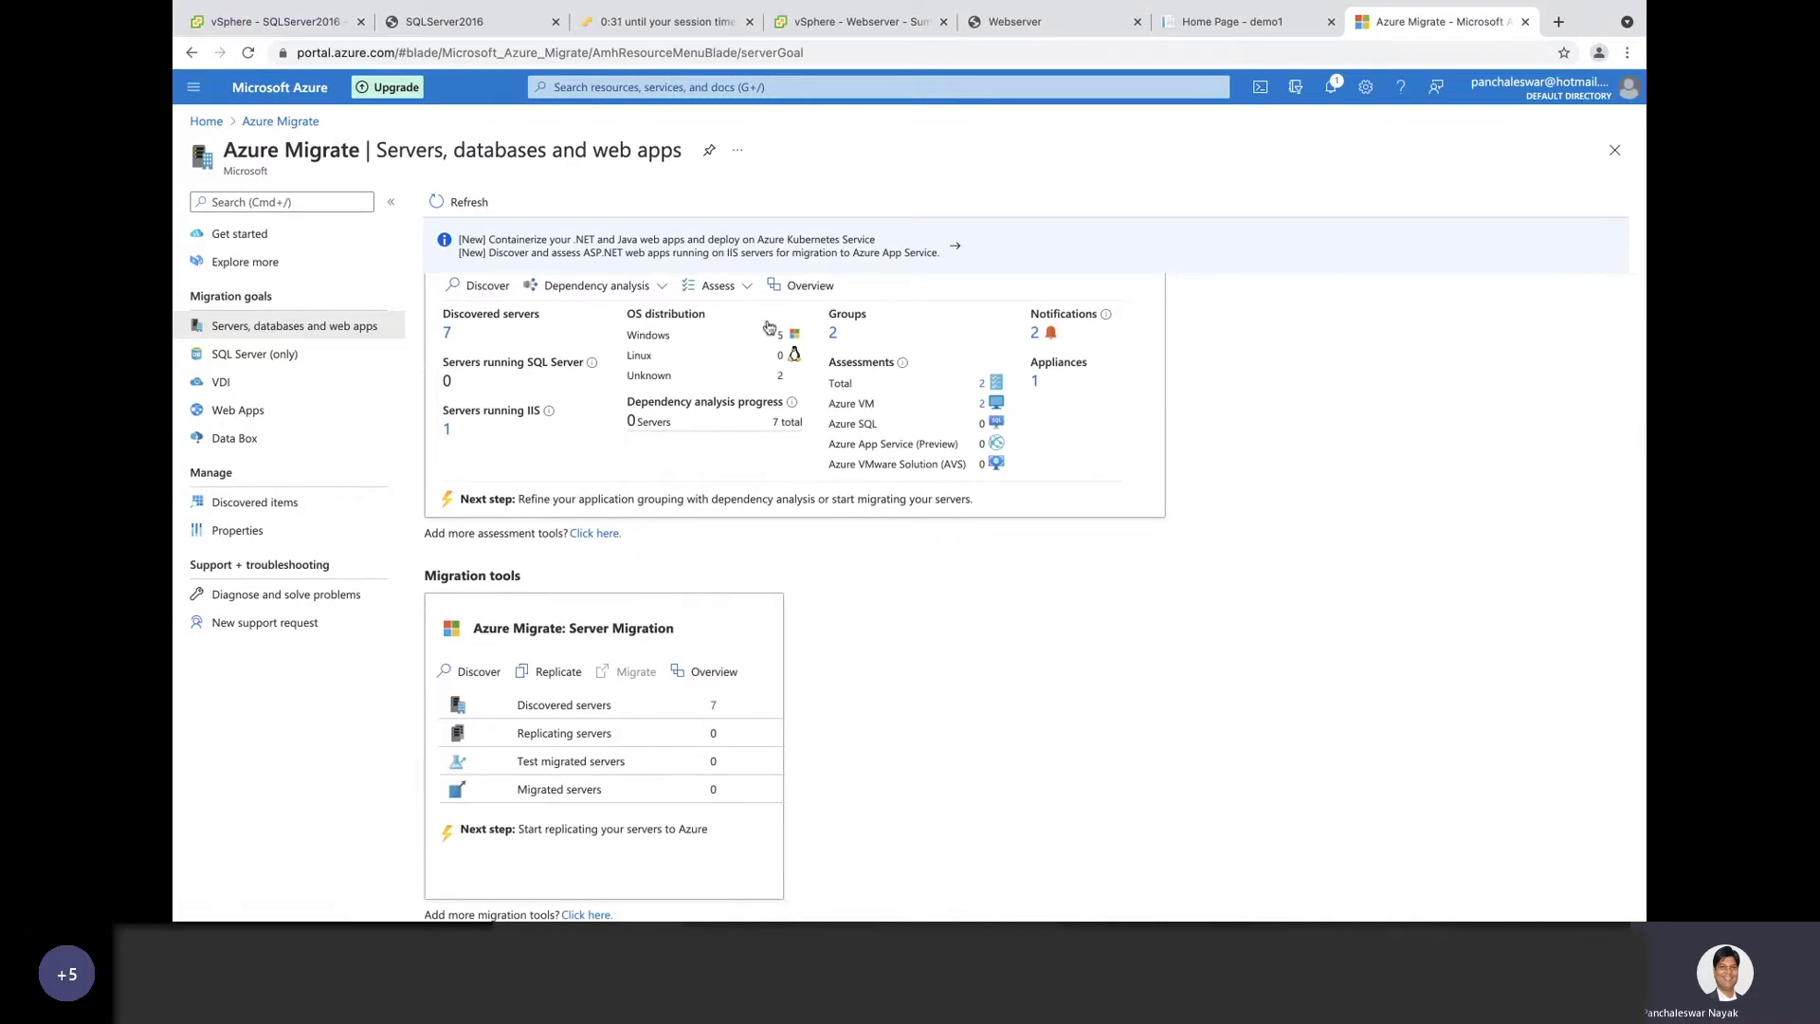
scroll(804, 813, "up", 3)
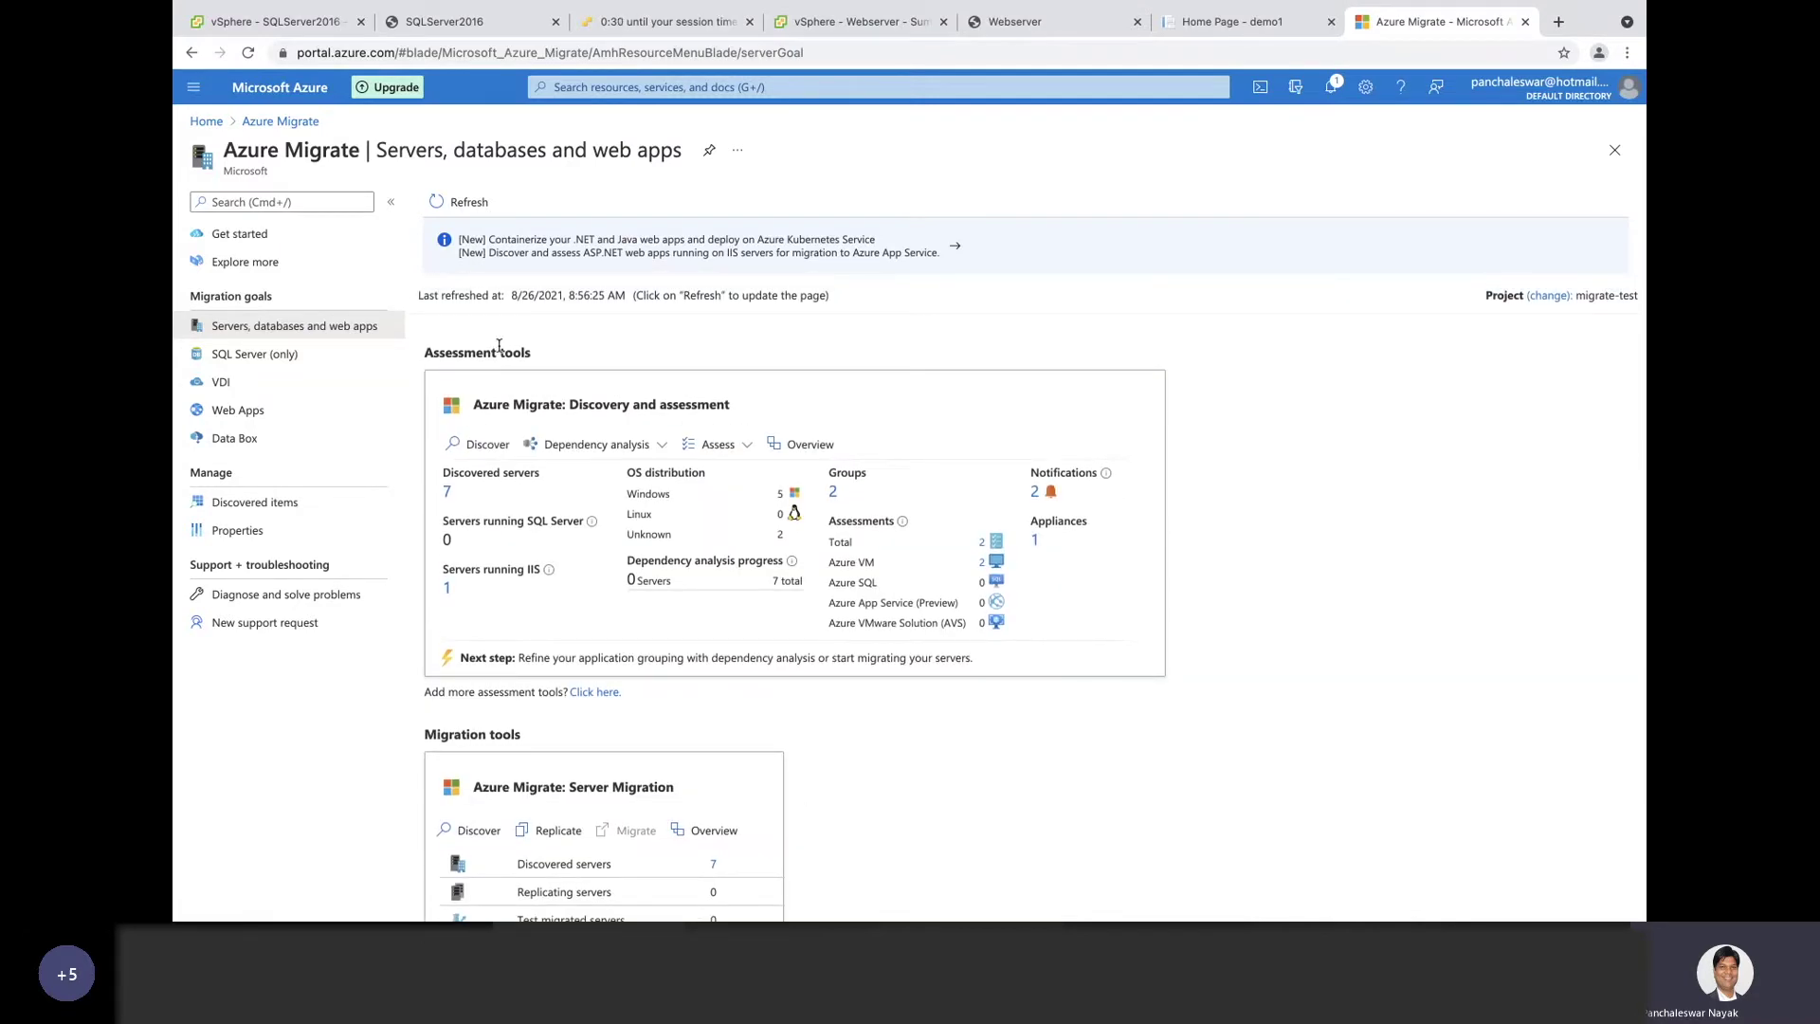
Step: Start server discovery from the Server Migration tool, choosing VMware vSphere Hypervisor as the virtualization type and agentless replication
scroll(501, 575, "down", 3)
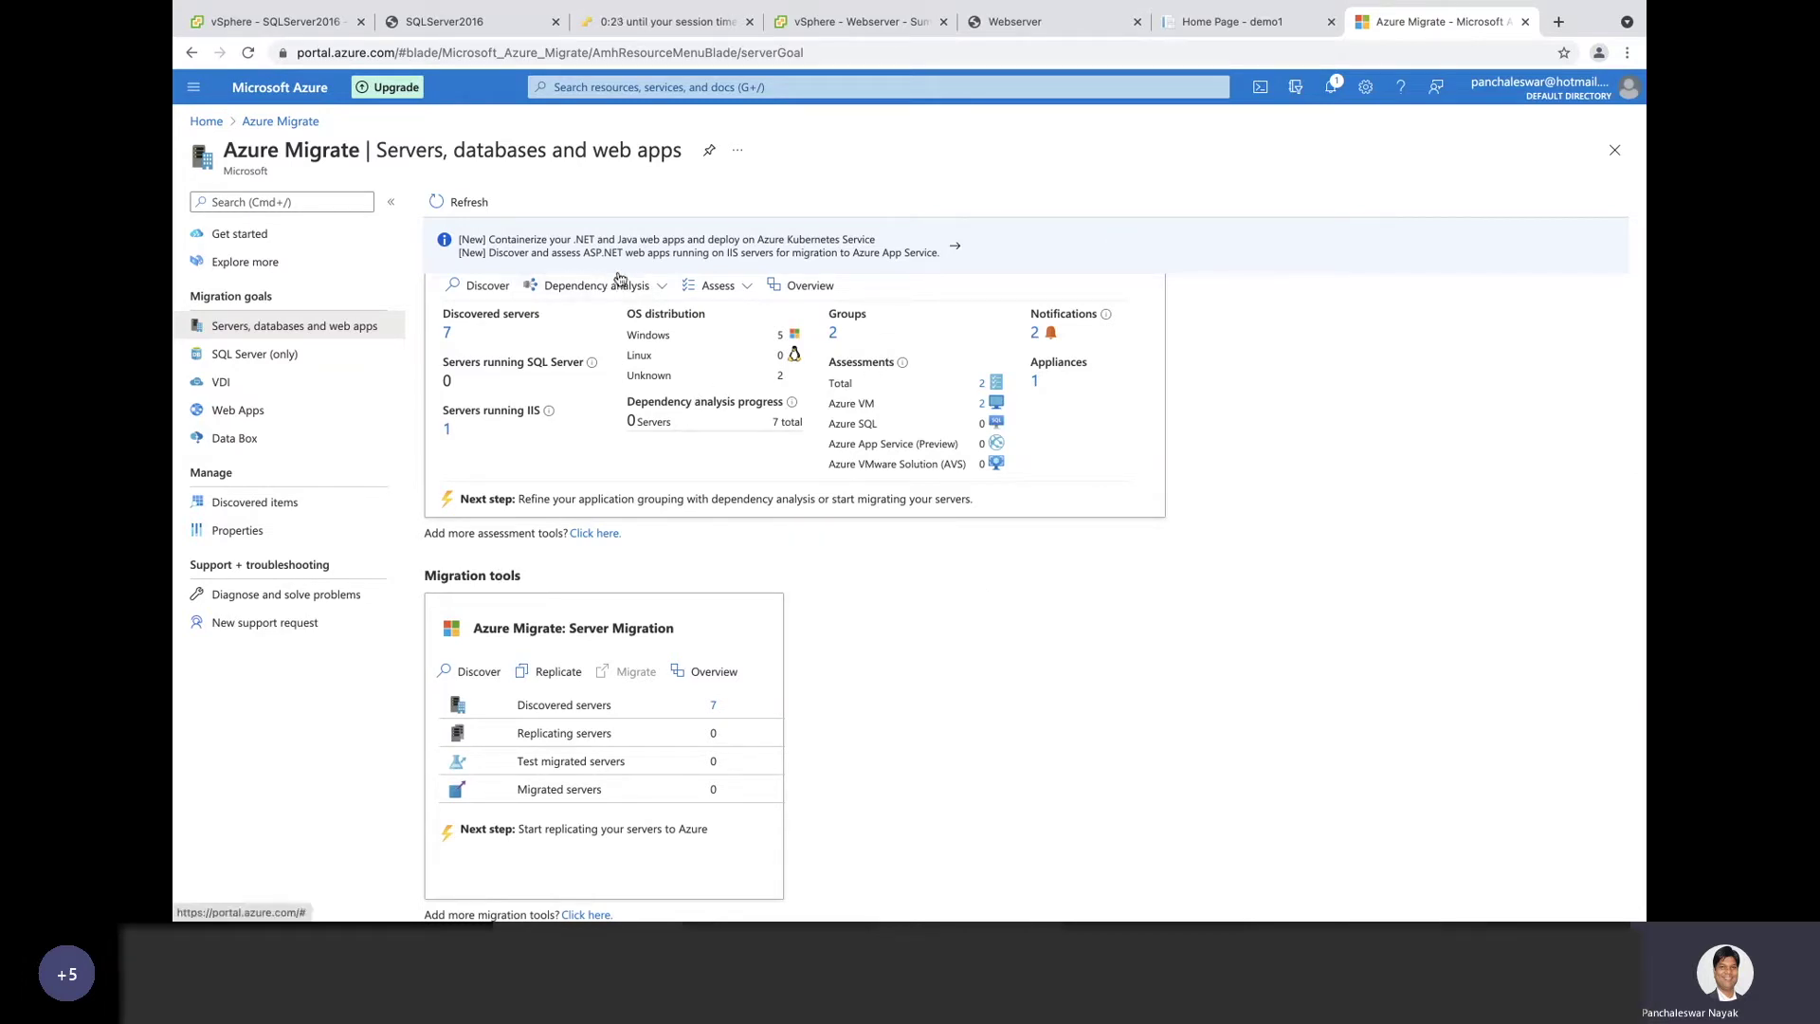
scroll(722, 398, "up", 3)
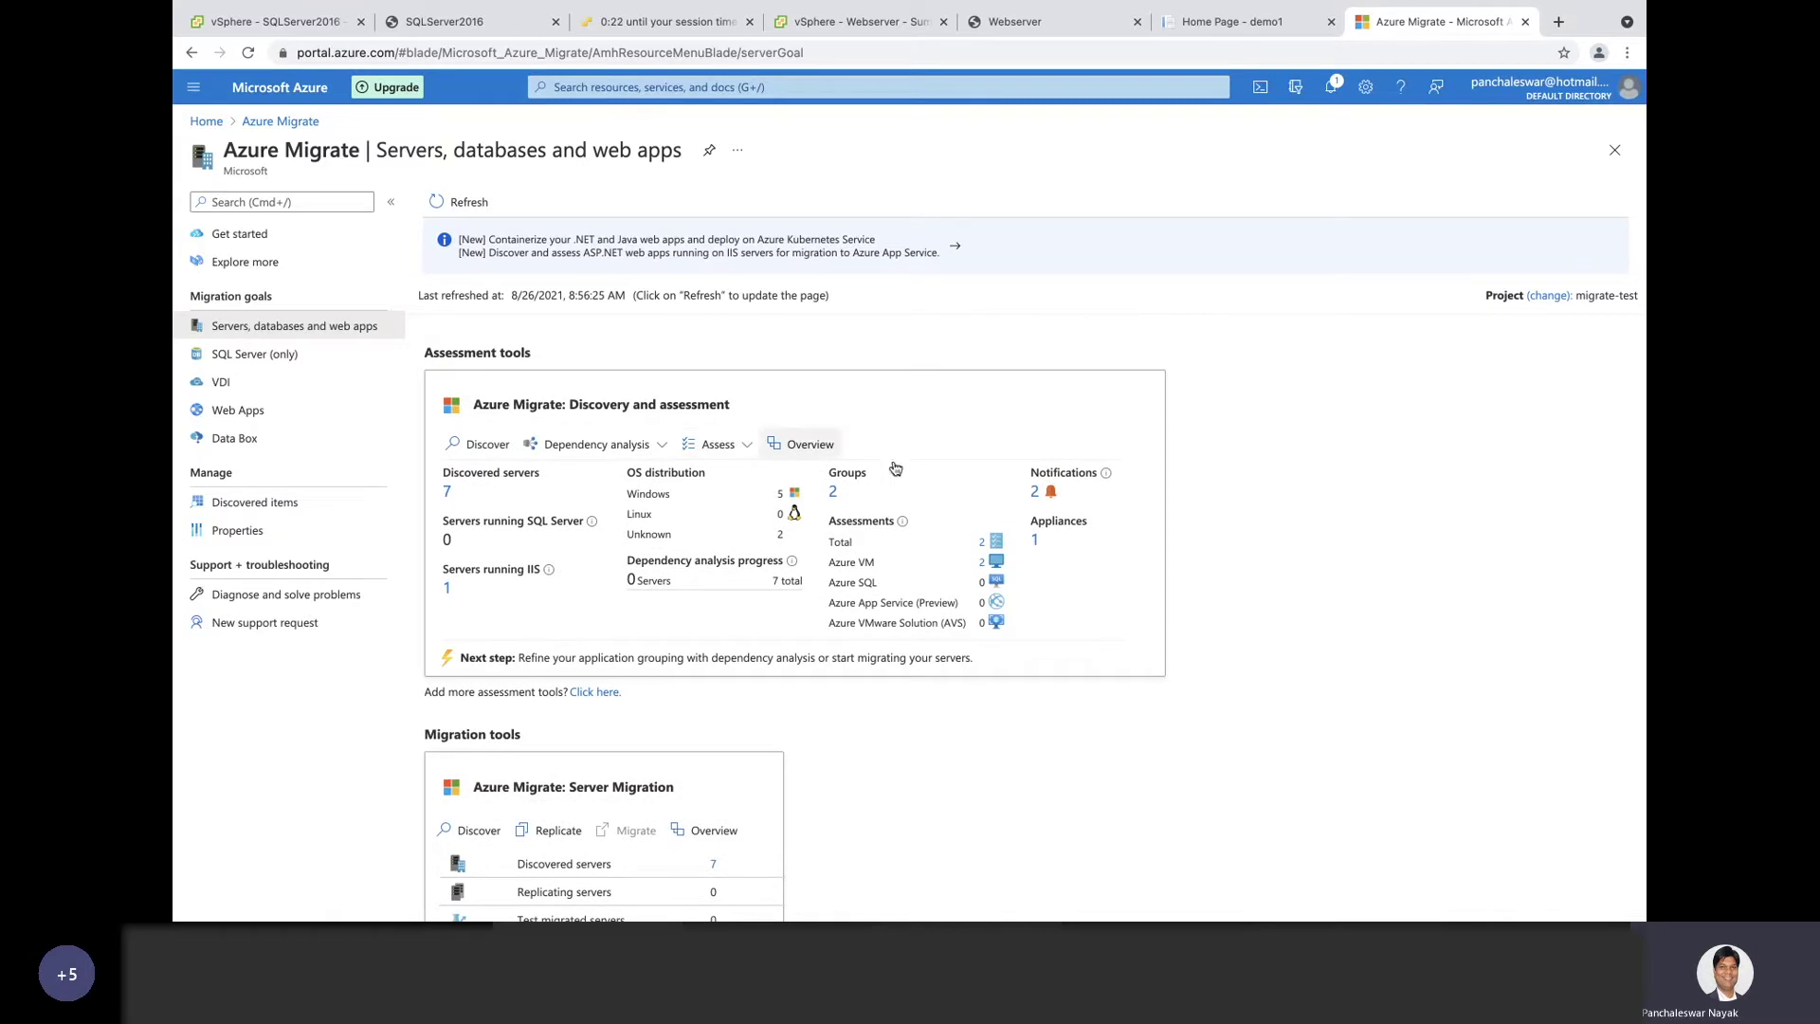
scroll(1300, 654, "down", 3)
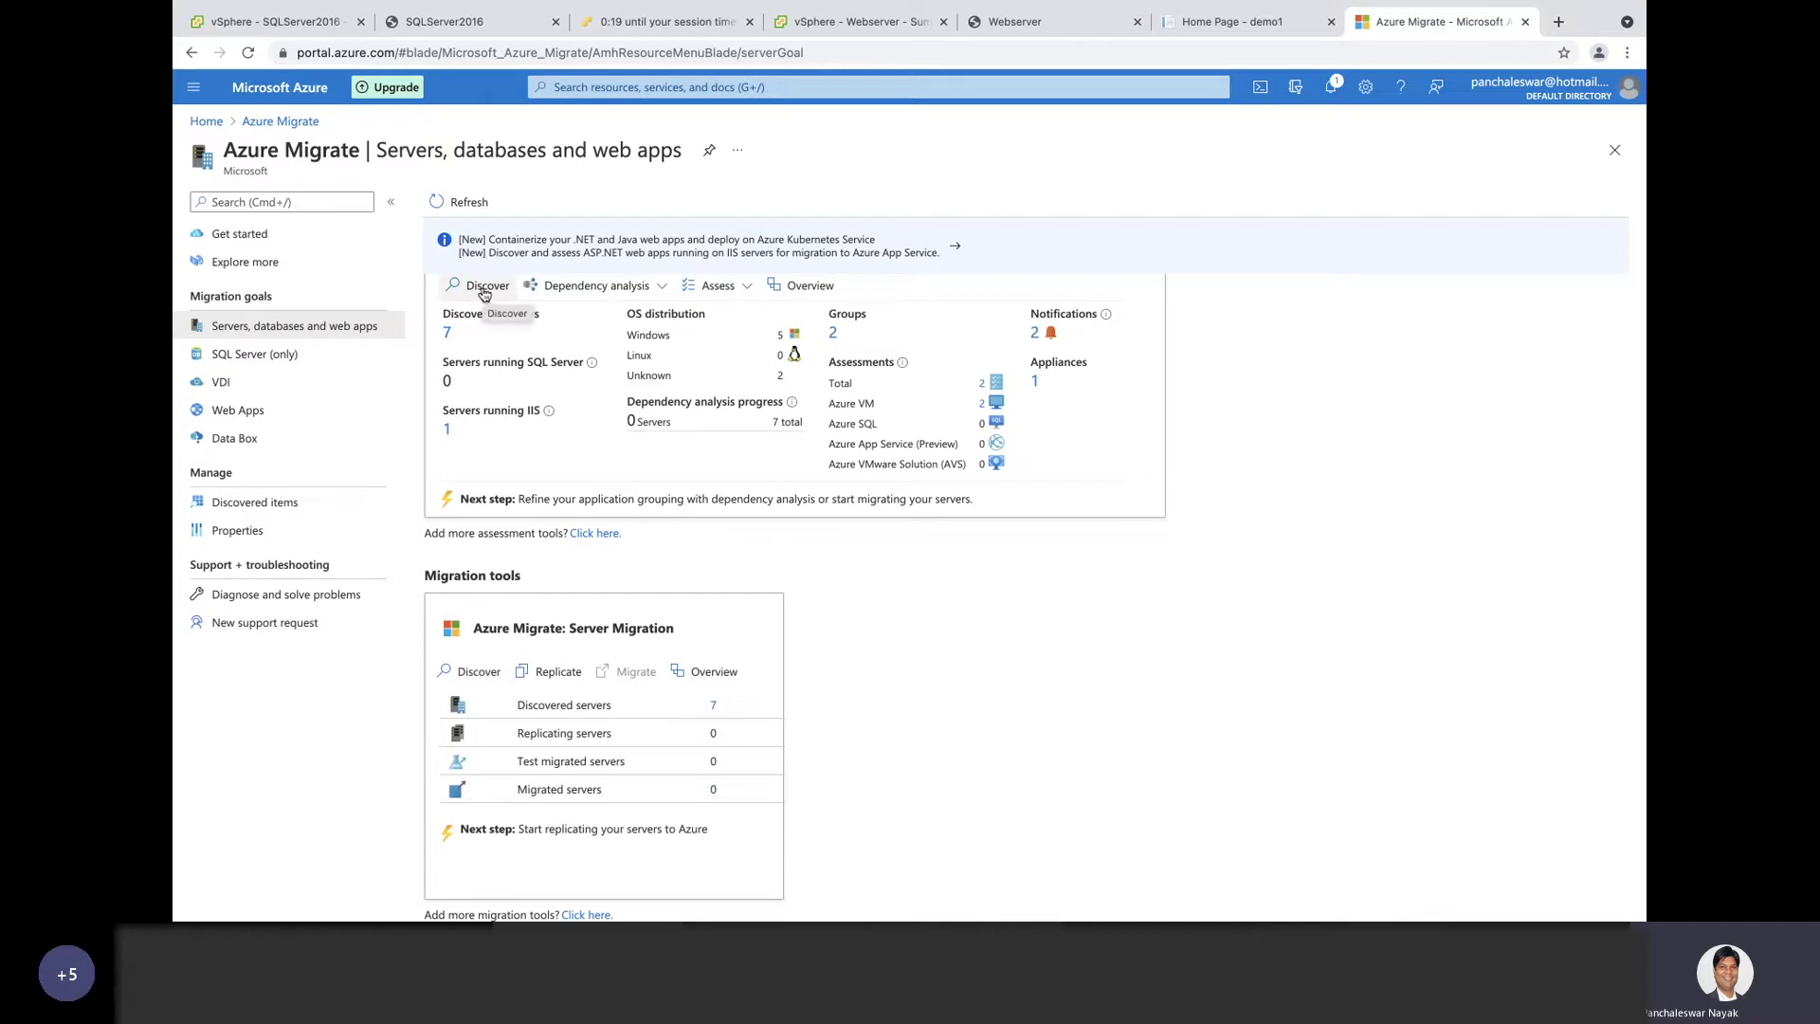
left_click(472, 673)
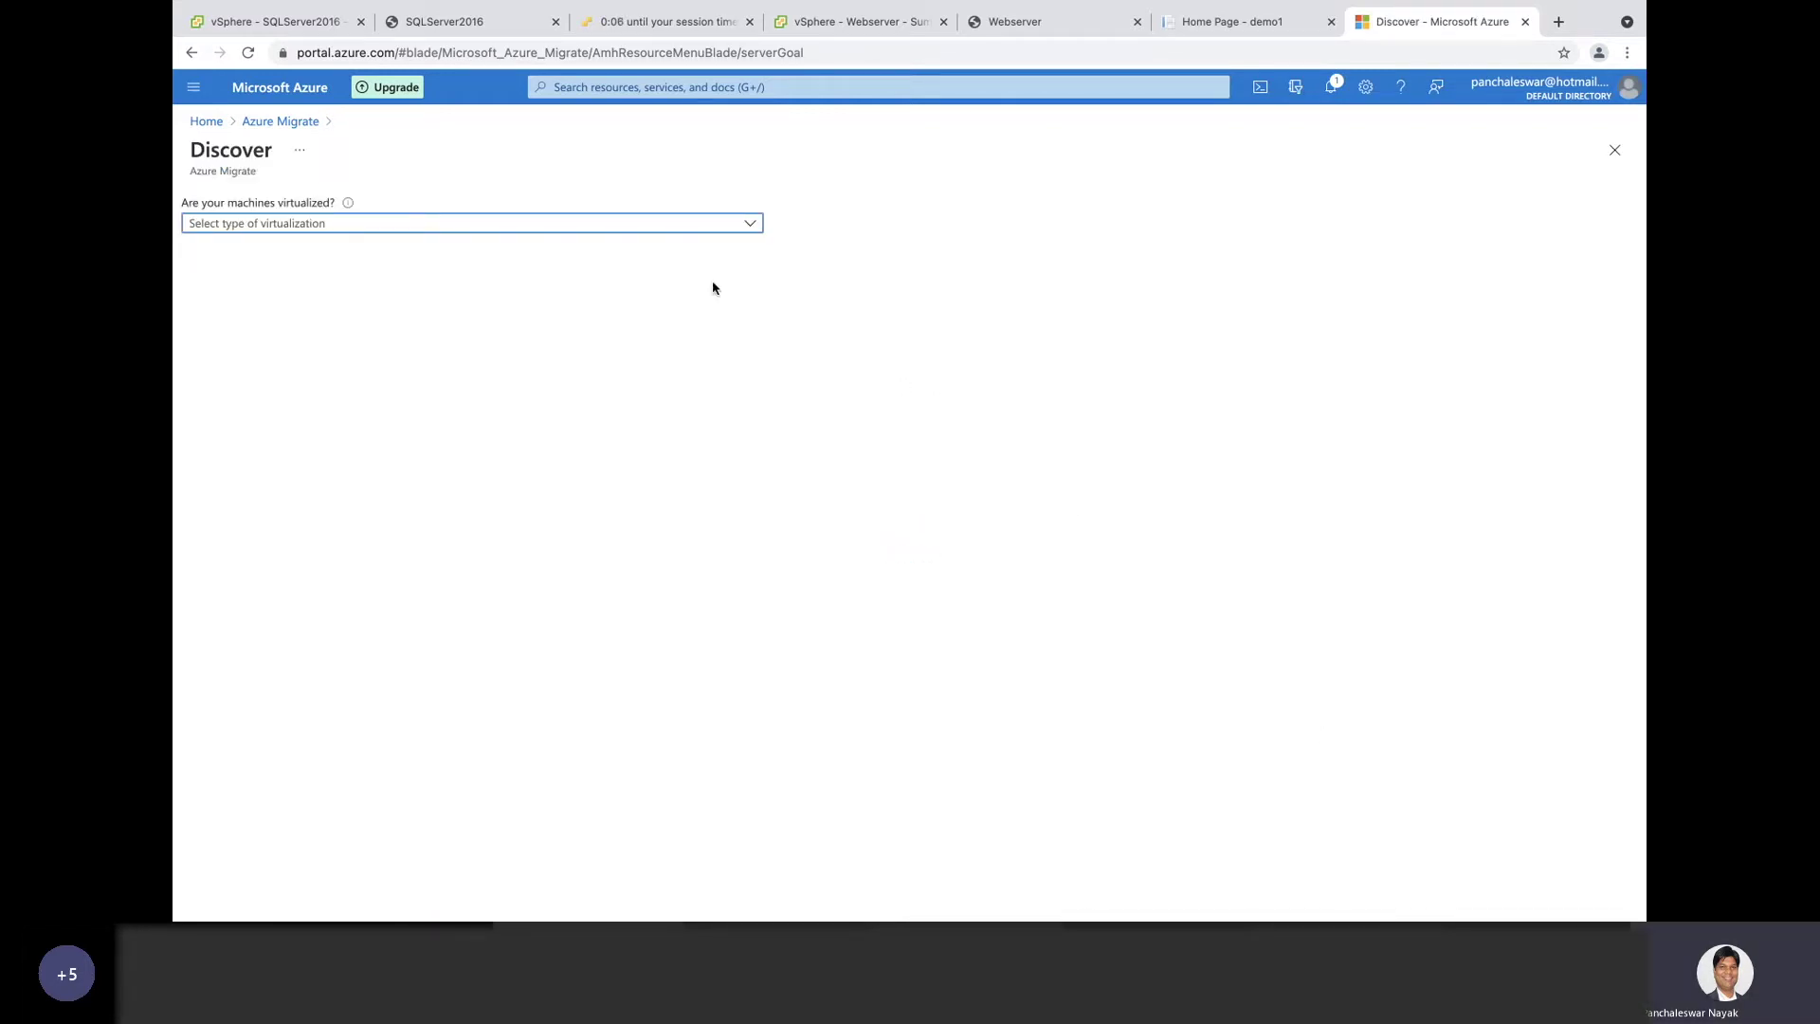
left_click(666, 221)
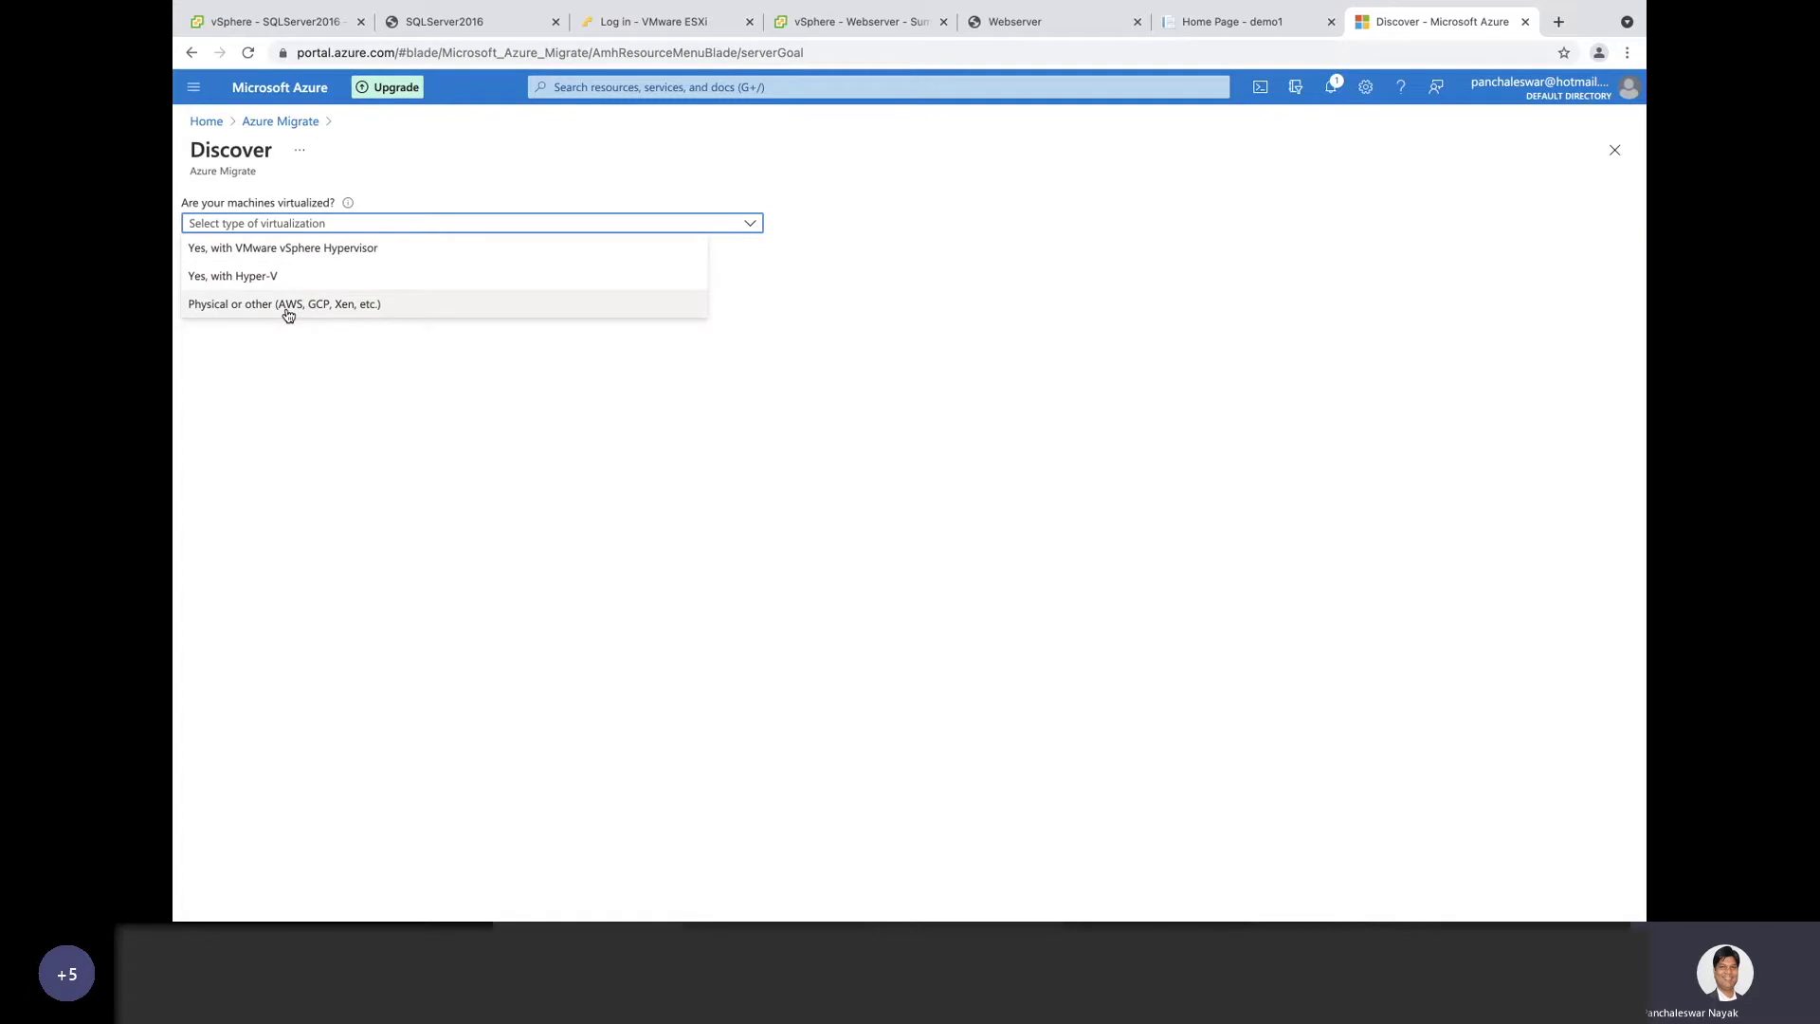
left_click(285, 248)
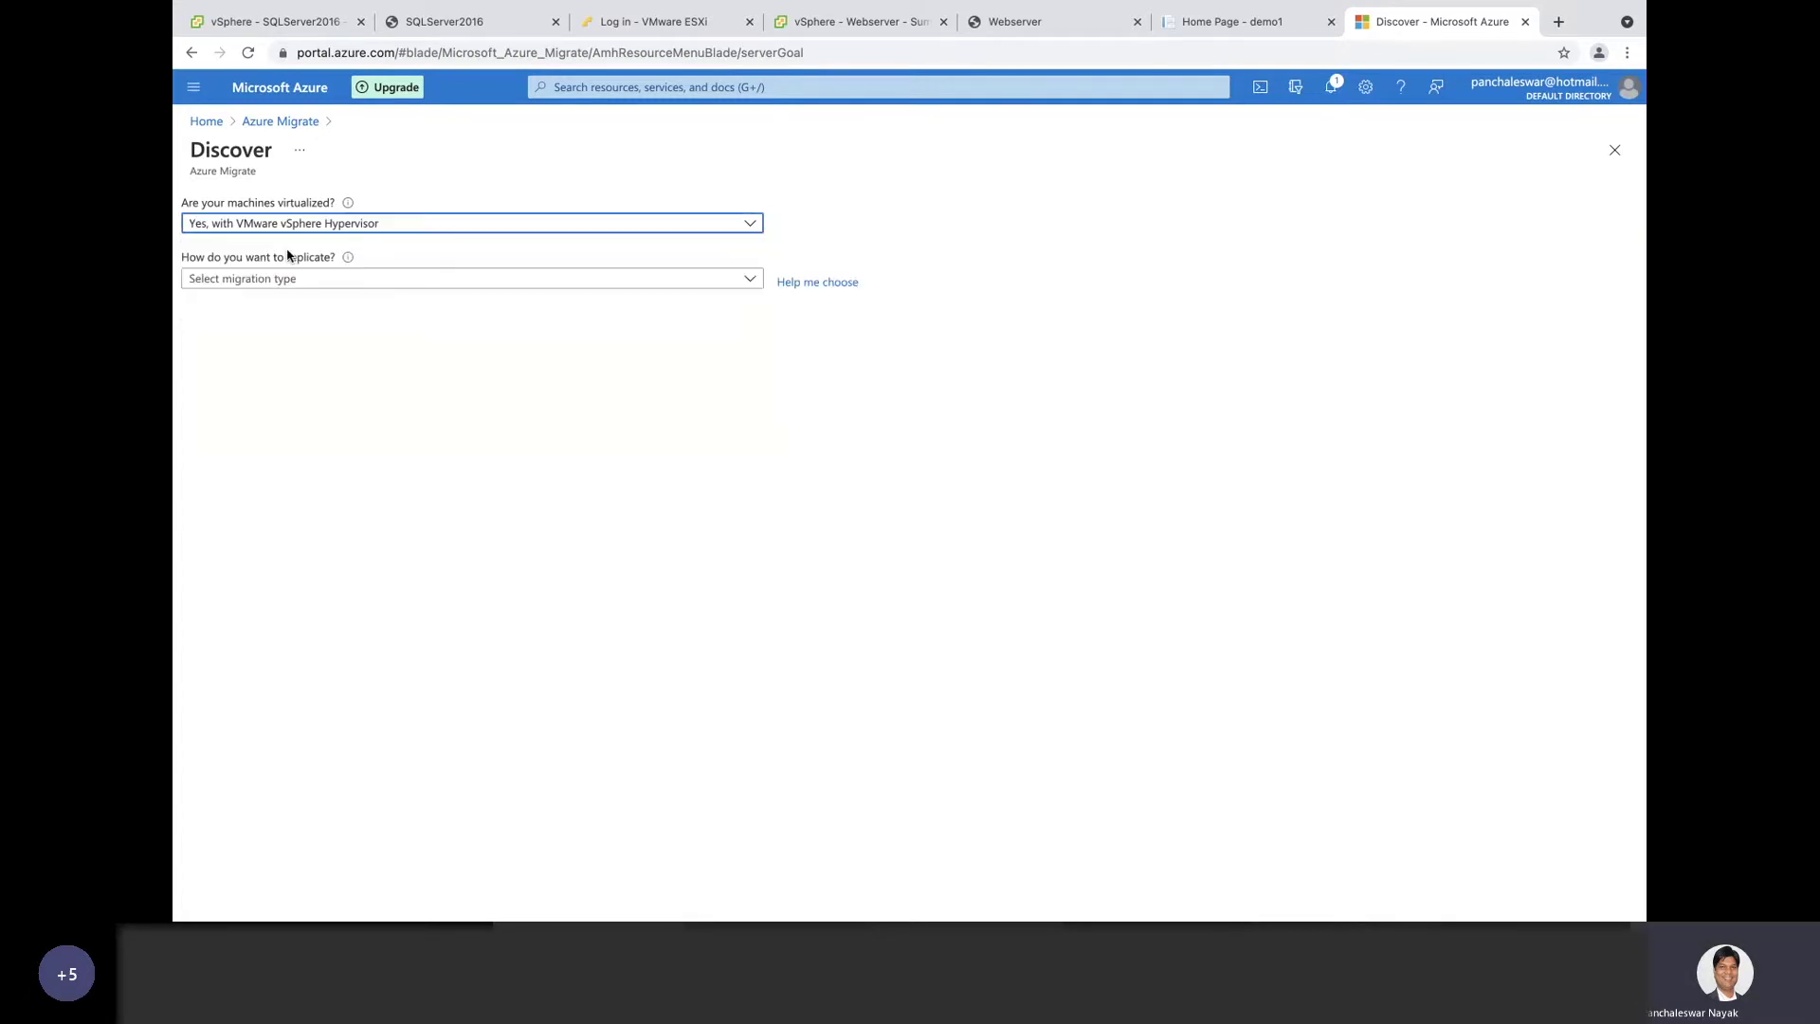
left_click(360, 285)
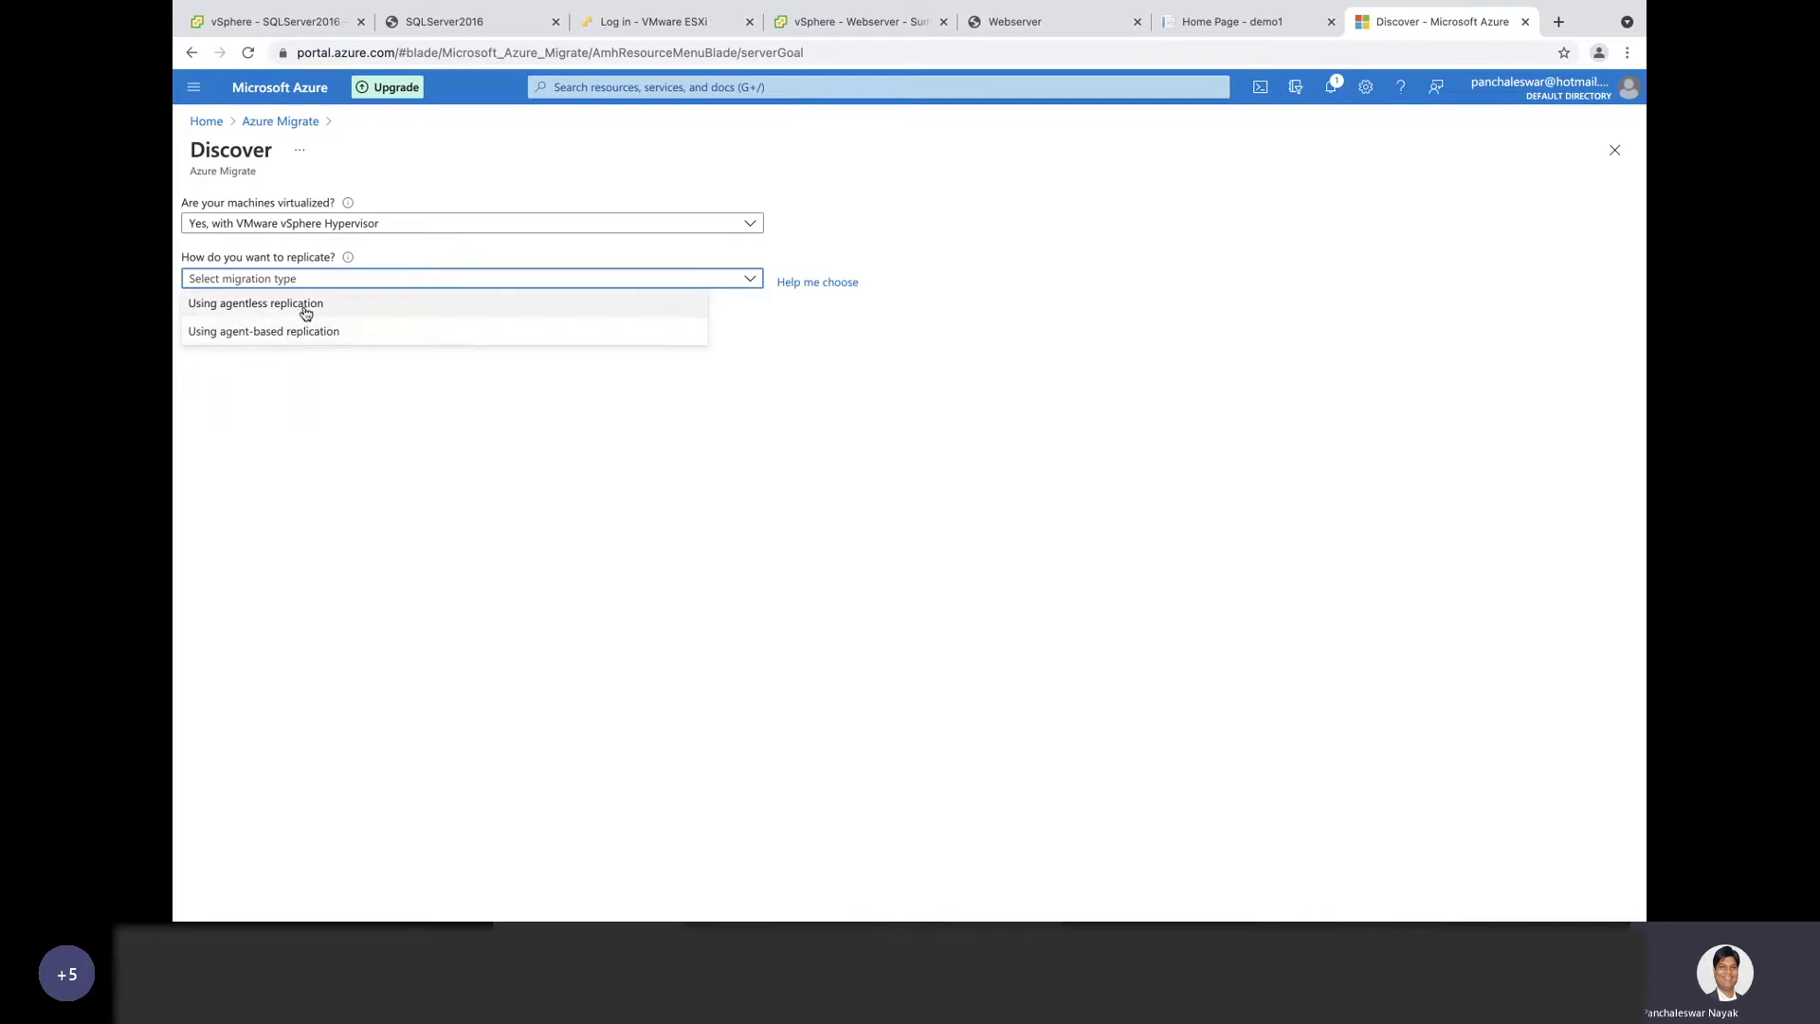
left_click(317, 307)
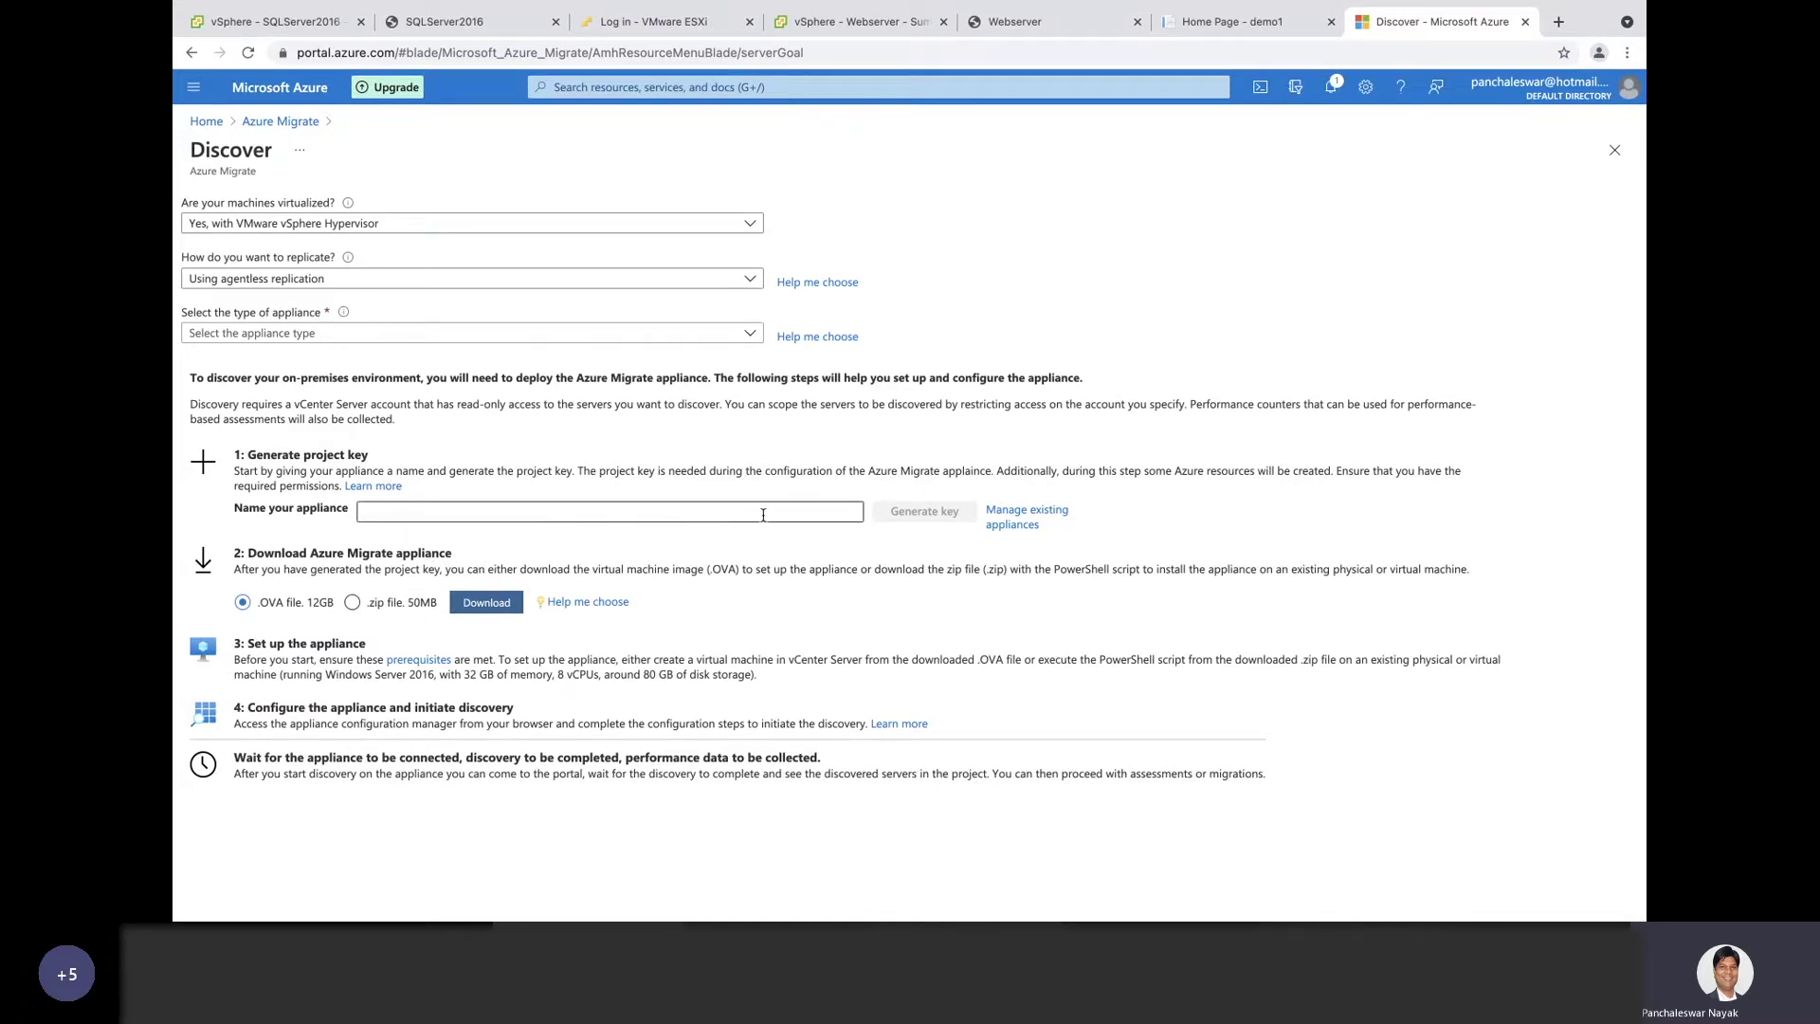
Step: Check the services health of the existing migrate-key (VMware) appliance and return to the Azure Migrate servers page
left_click(1017, 525)
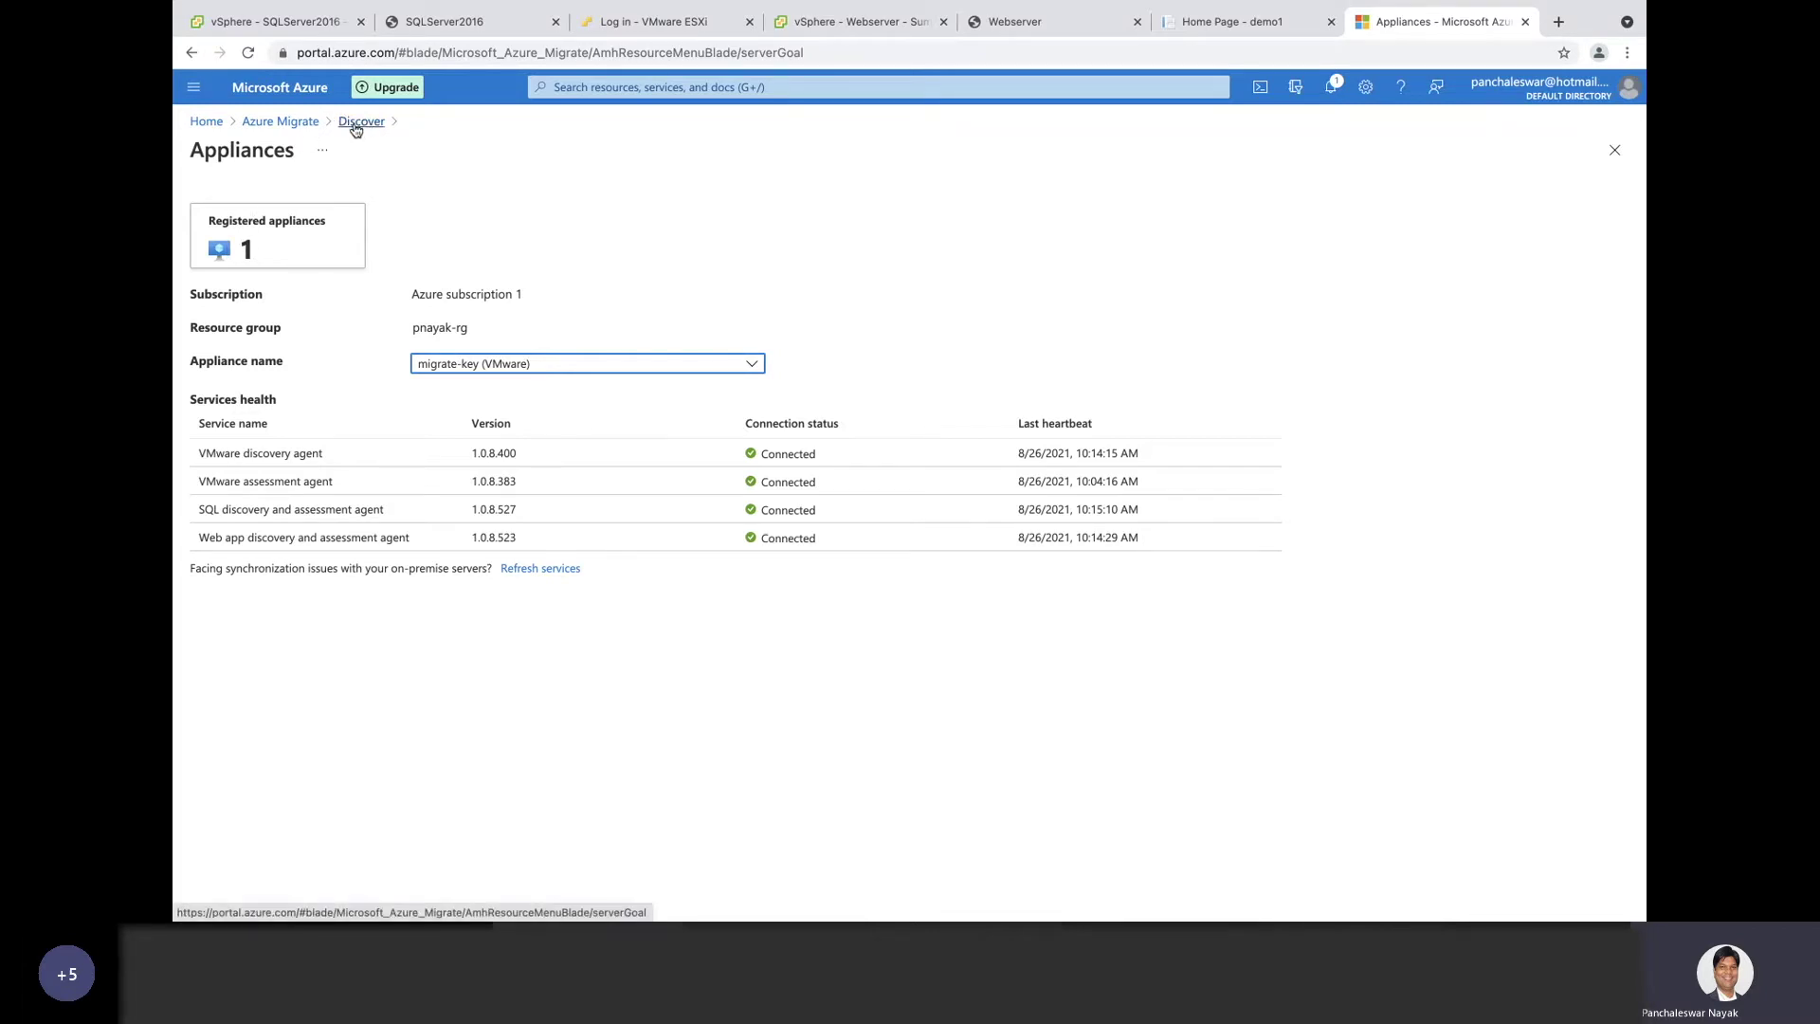
left_click(312, 124)
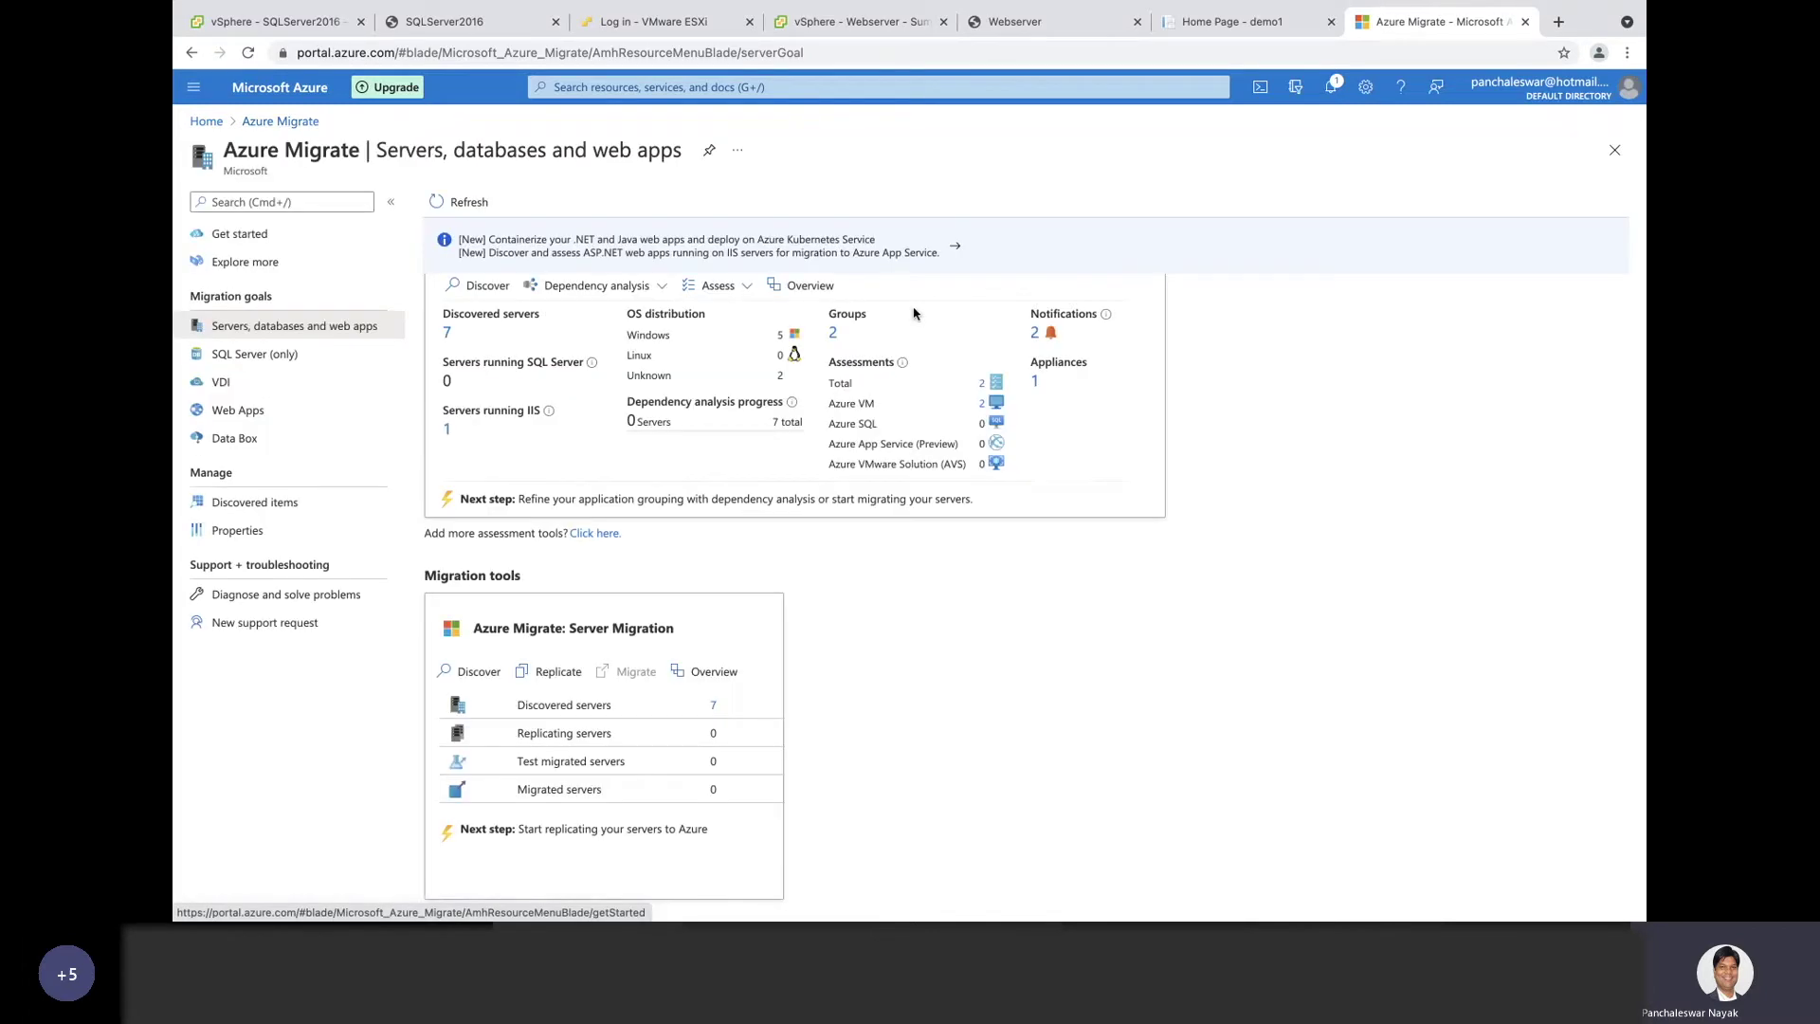
Step: Reopen Server Migration discovery with VMware vSphere Hypervisor and agentless replication, and review the project key and OVA appliance download instructions
left_click(475, 671)
left_click(449, 224)
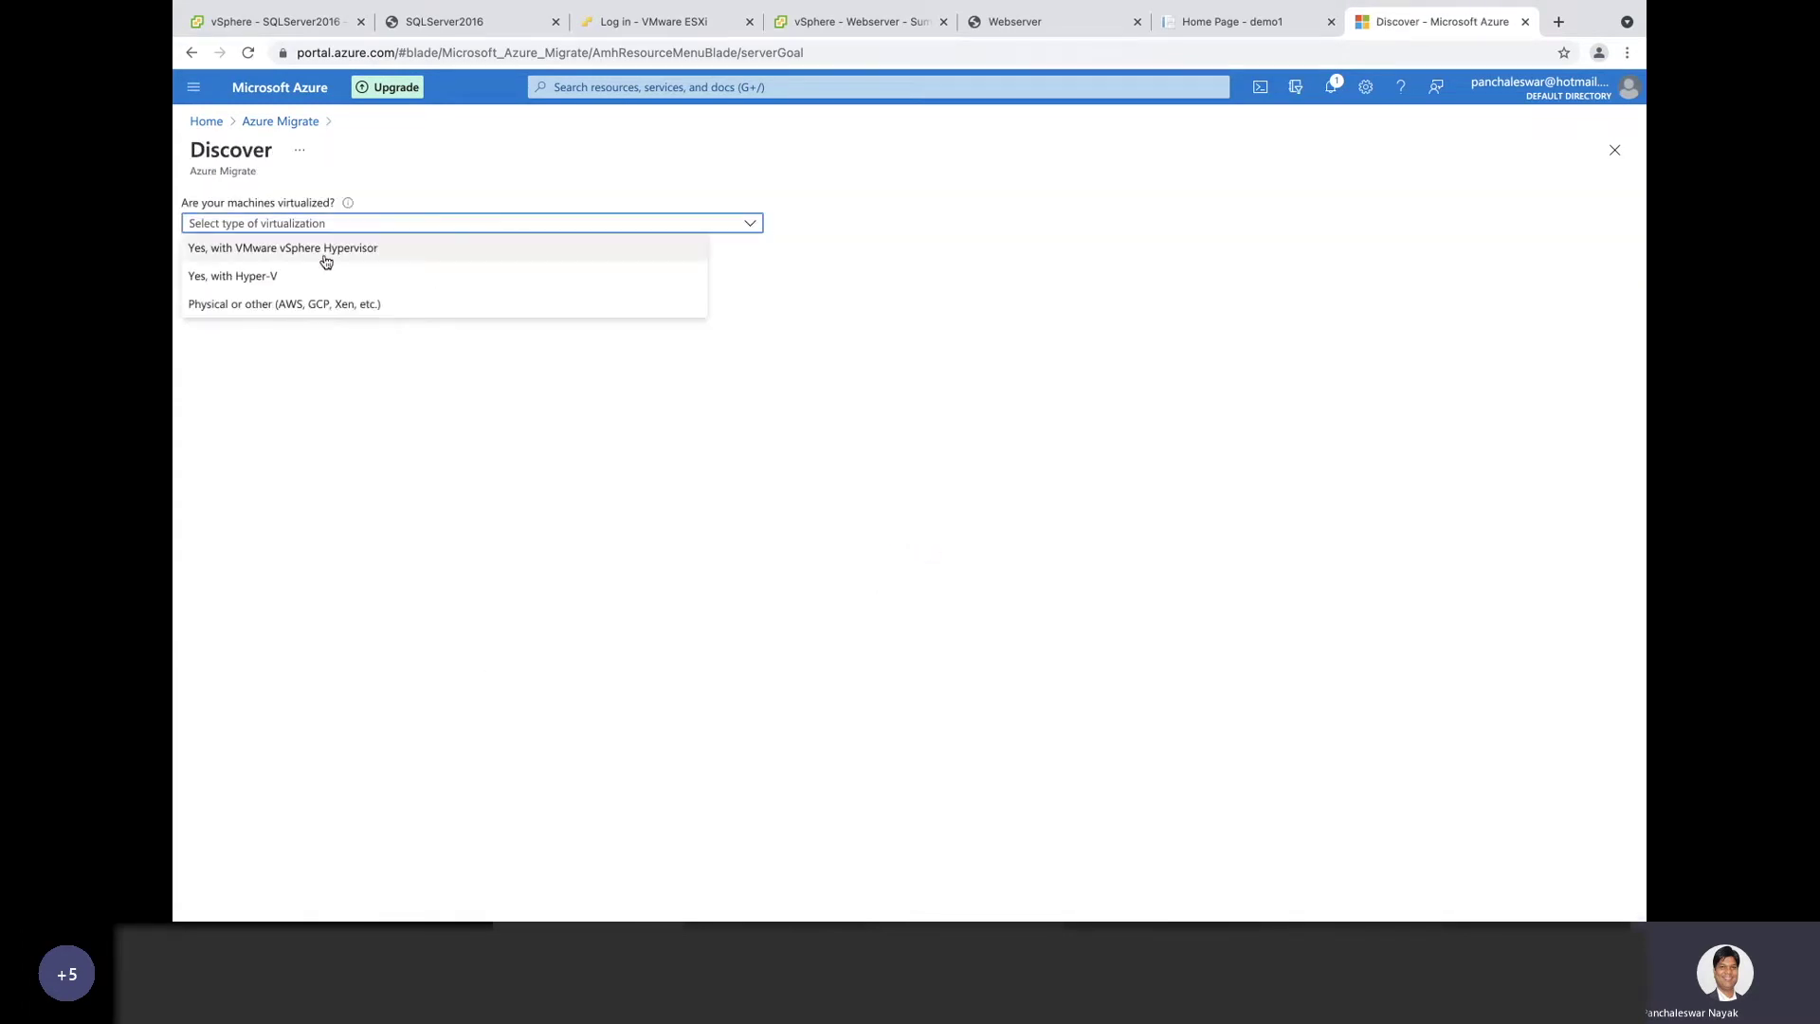
left_click(313, 247)
left_click(314, 282)
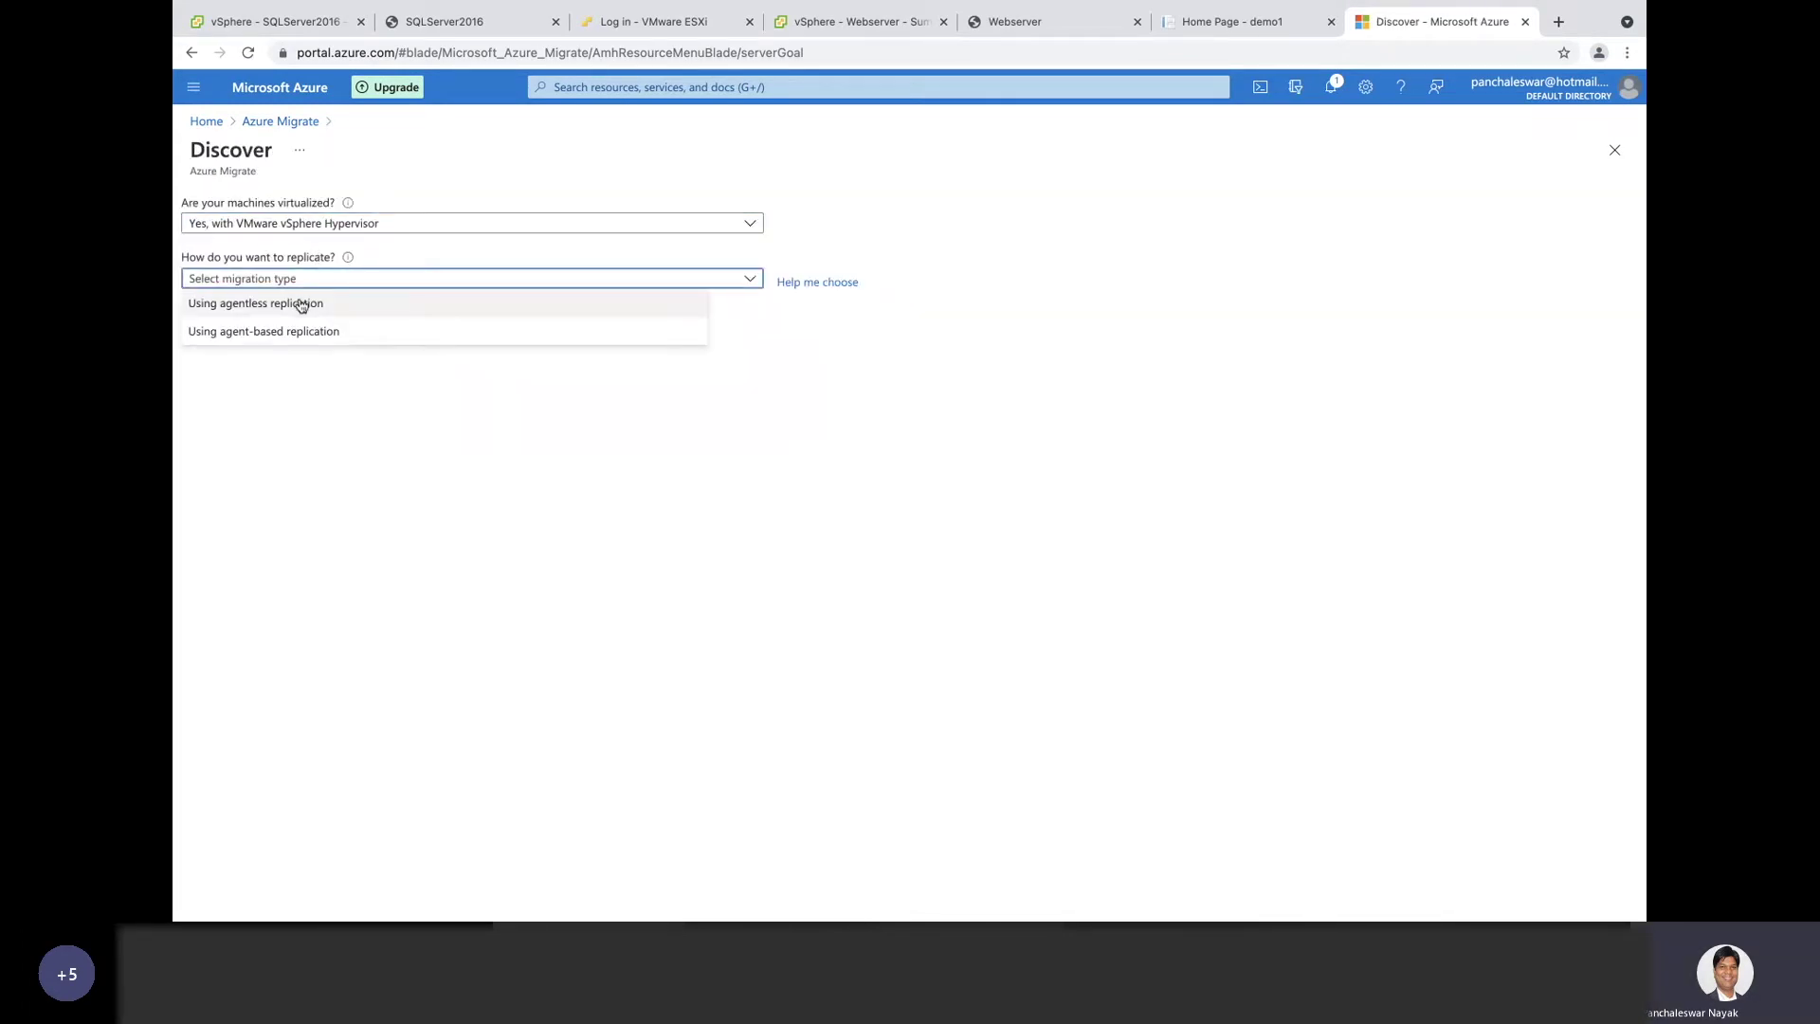
left_click(301, 303)
left_click(654, 512)
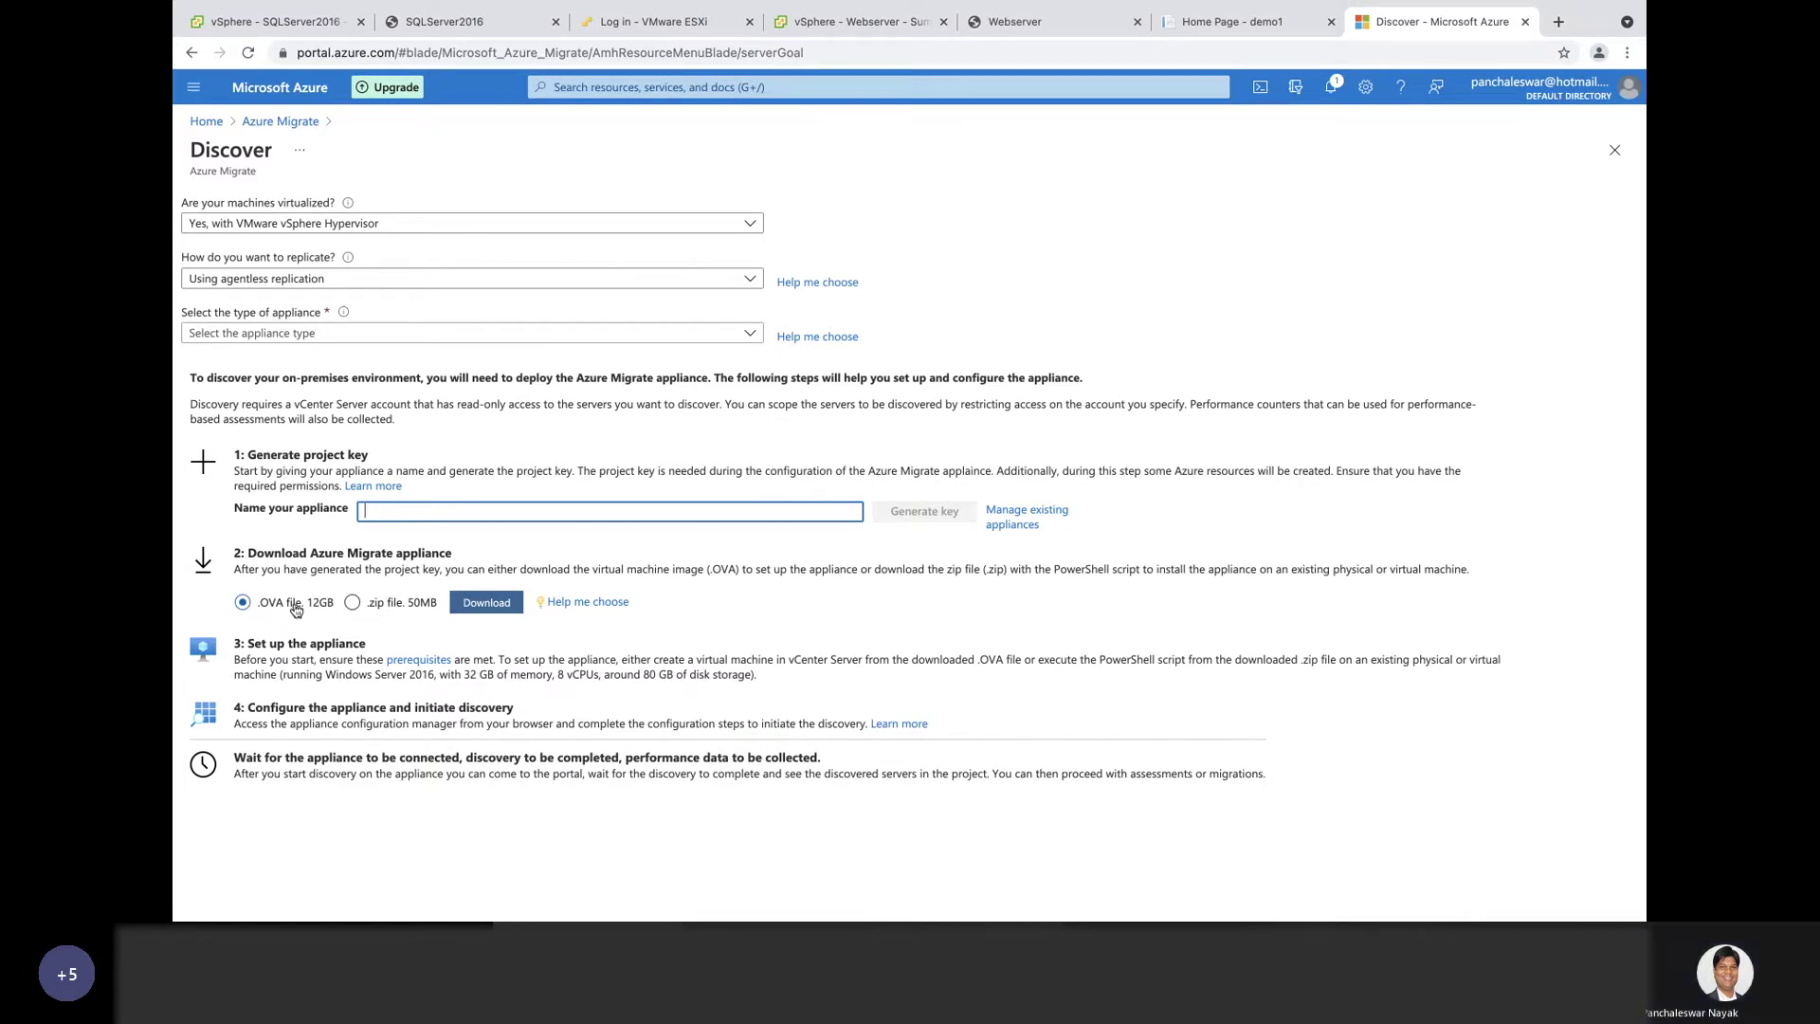
left_click(1230, 269)
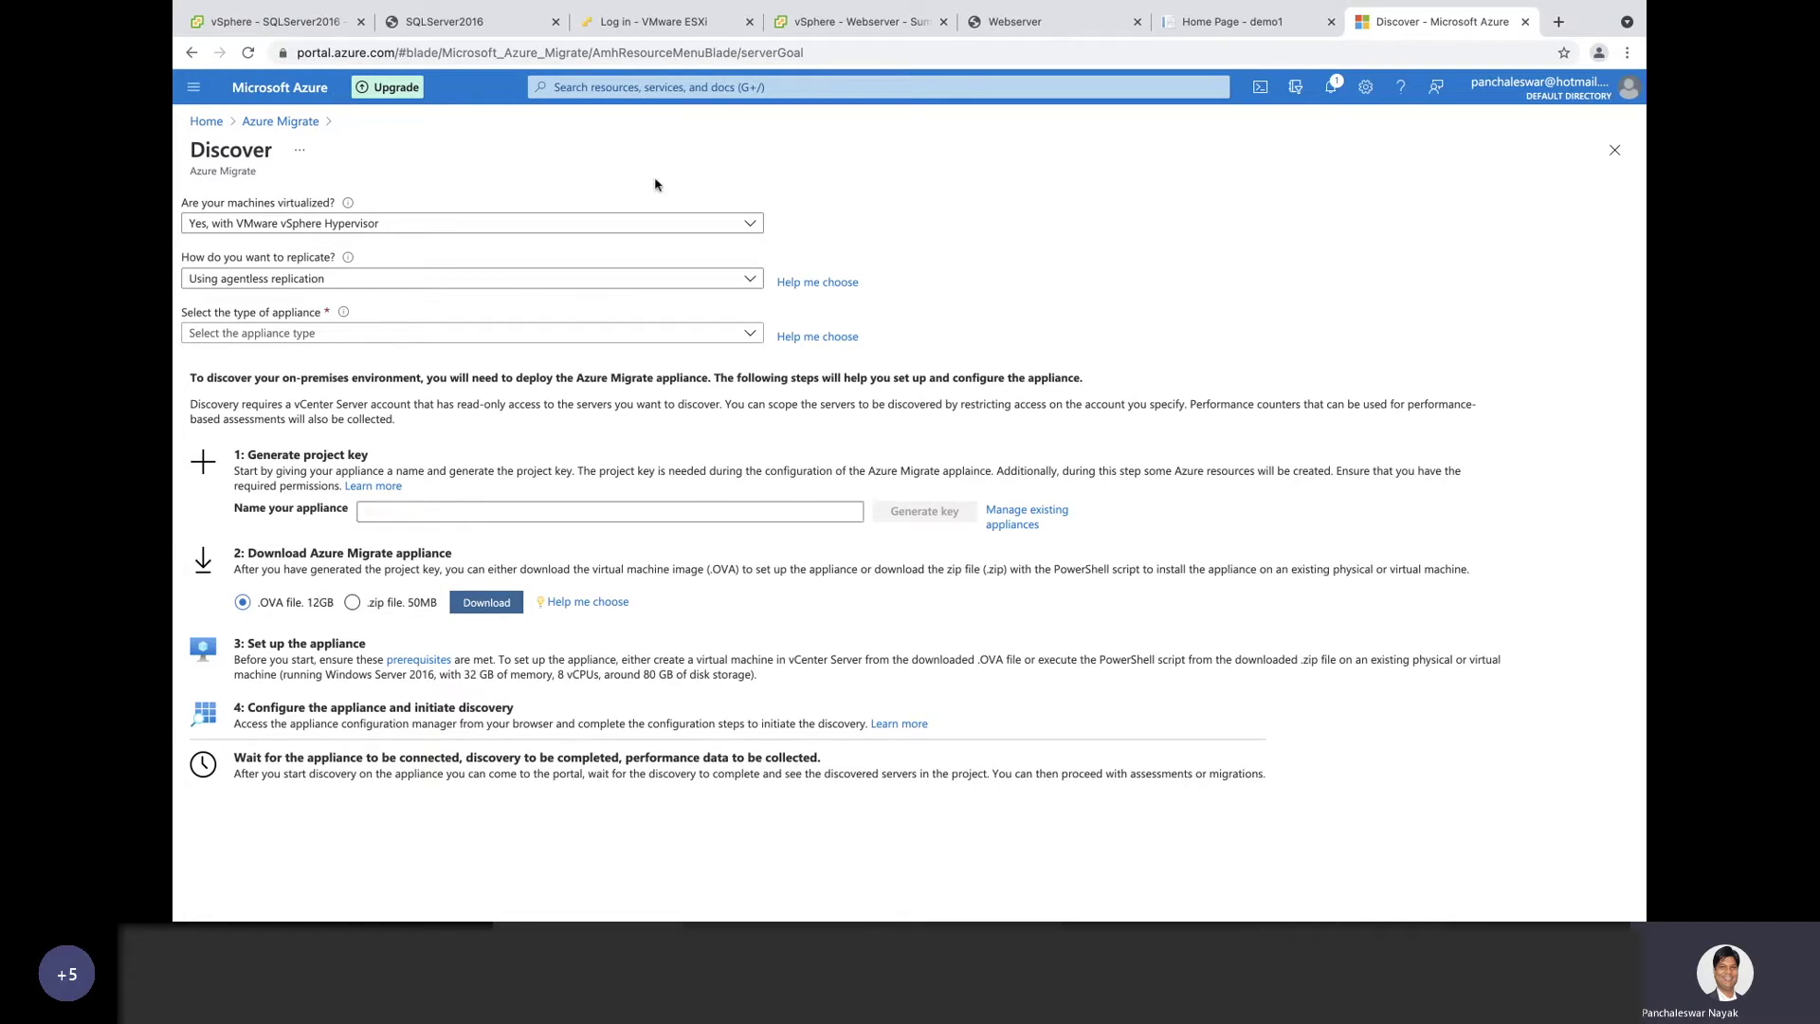
left_click(800, 26)
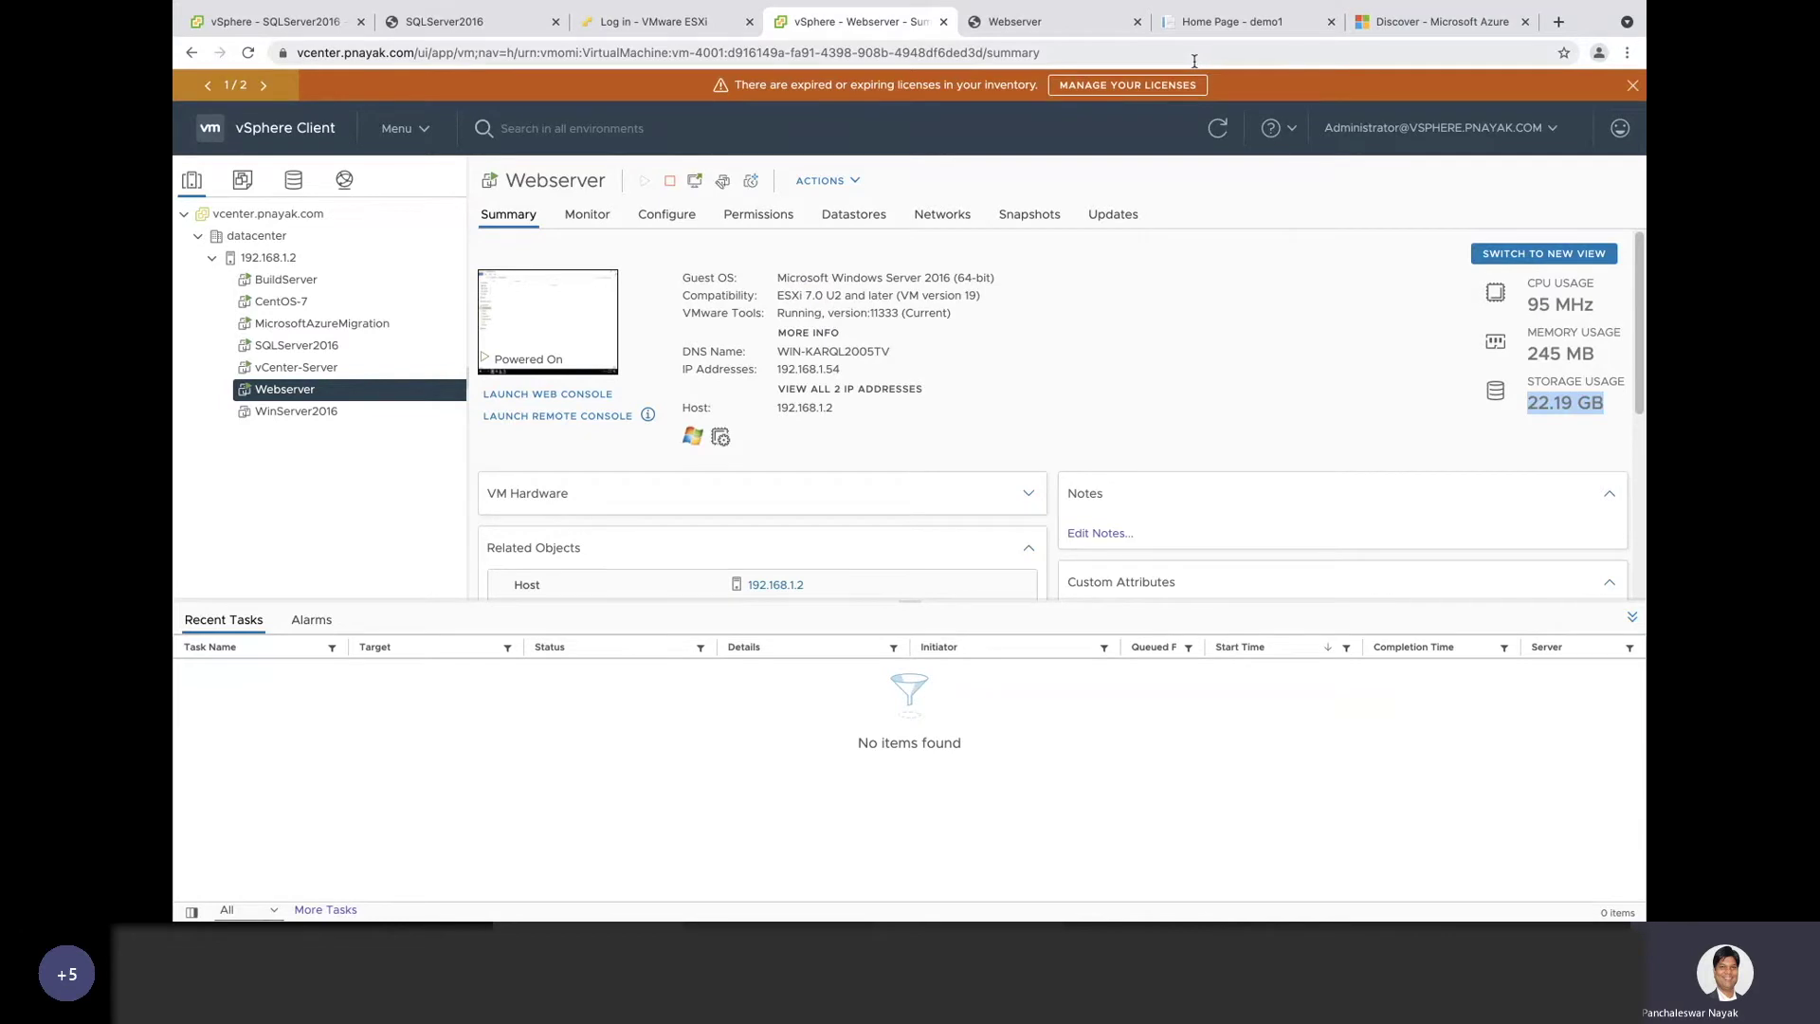
left_click(1393, 23)
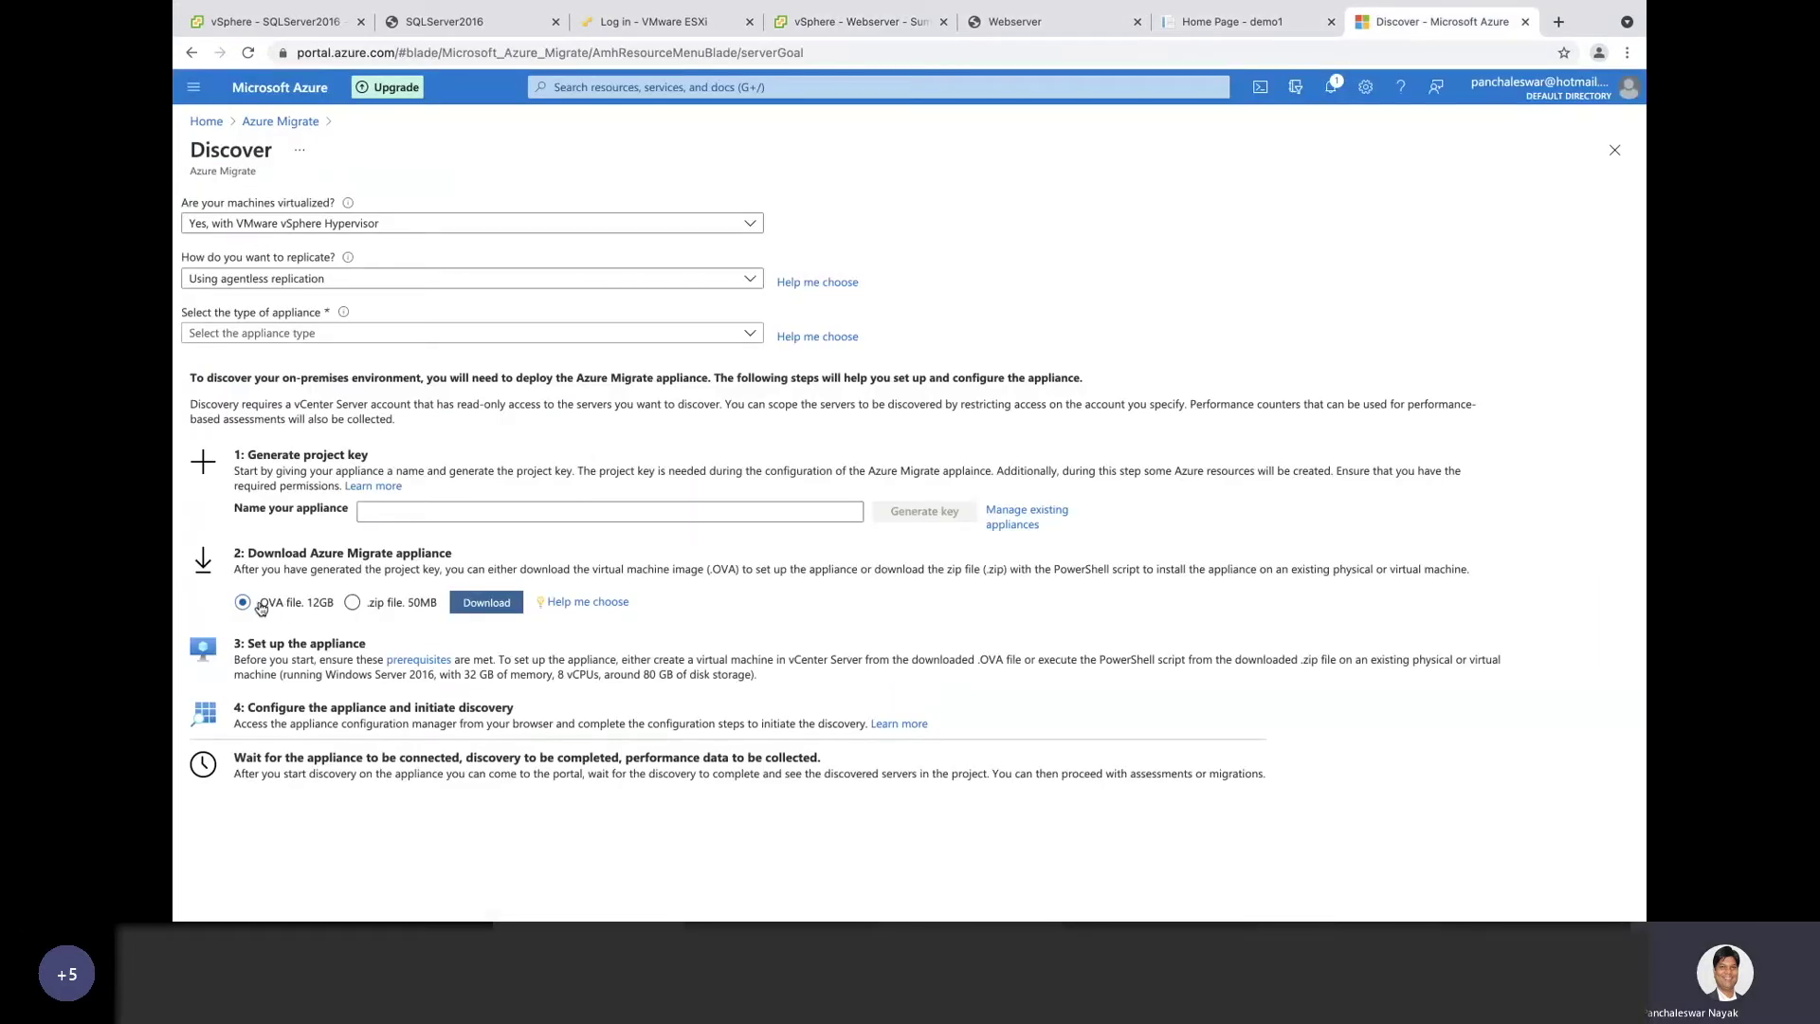
Step: Switch to the vSphere Client and start an OVF template deployment on host 192.168.1.2 with a local file as the source
left_click(853, 20)
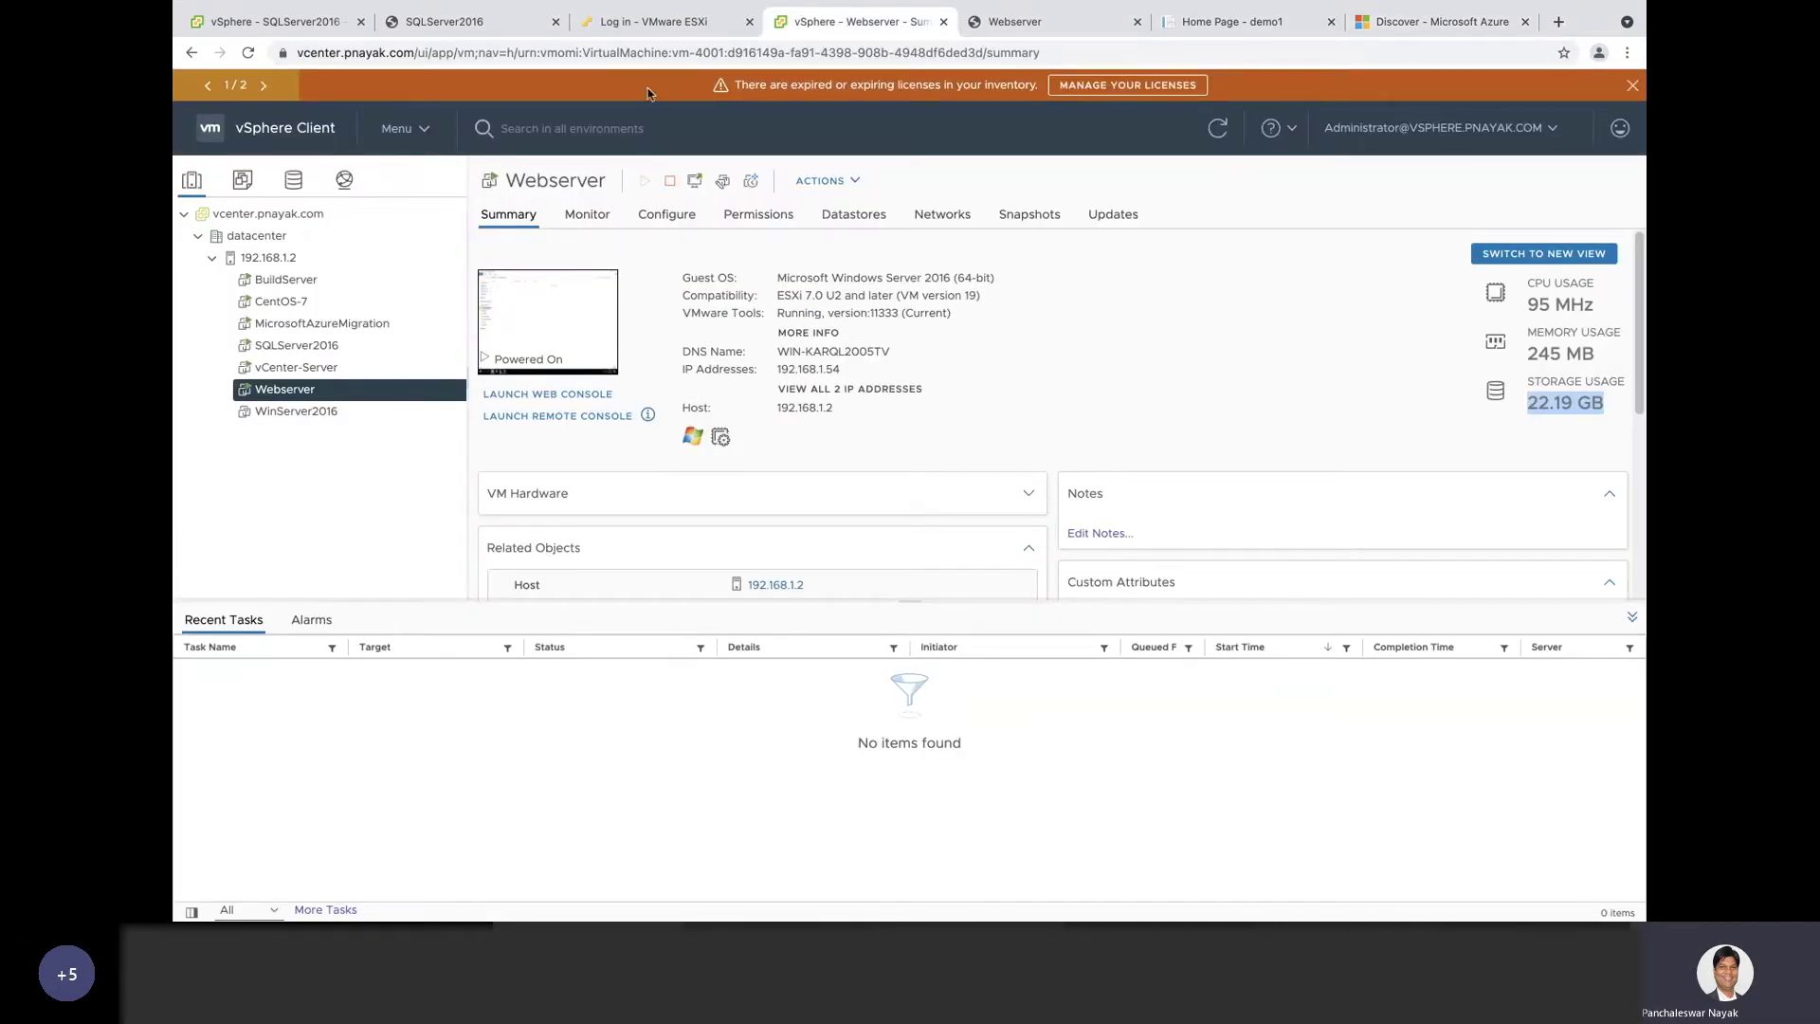
right_click(283, 267)
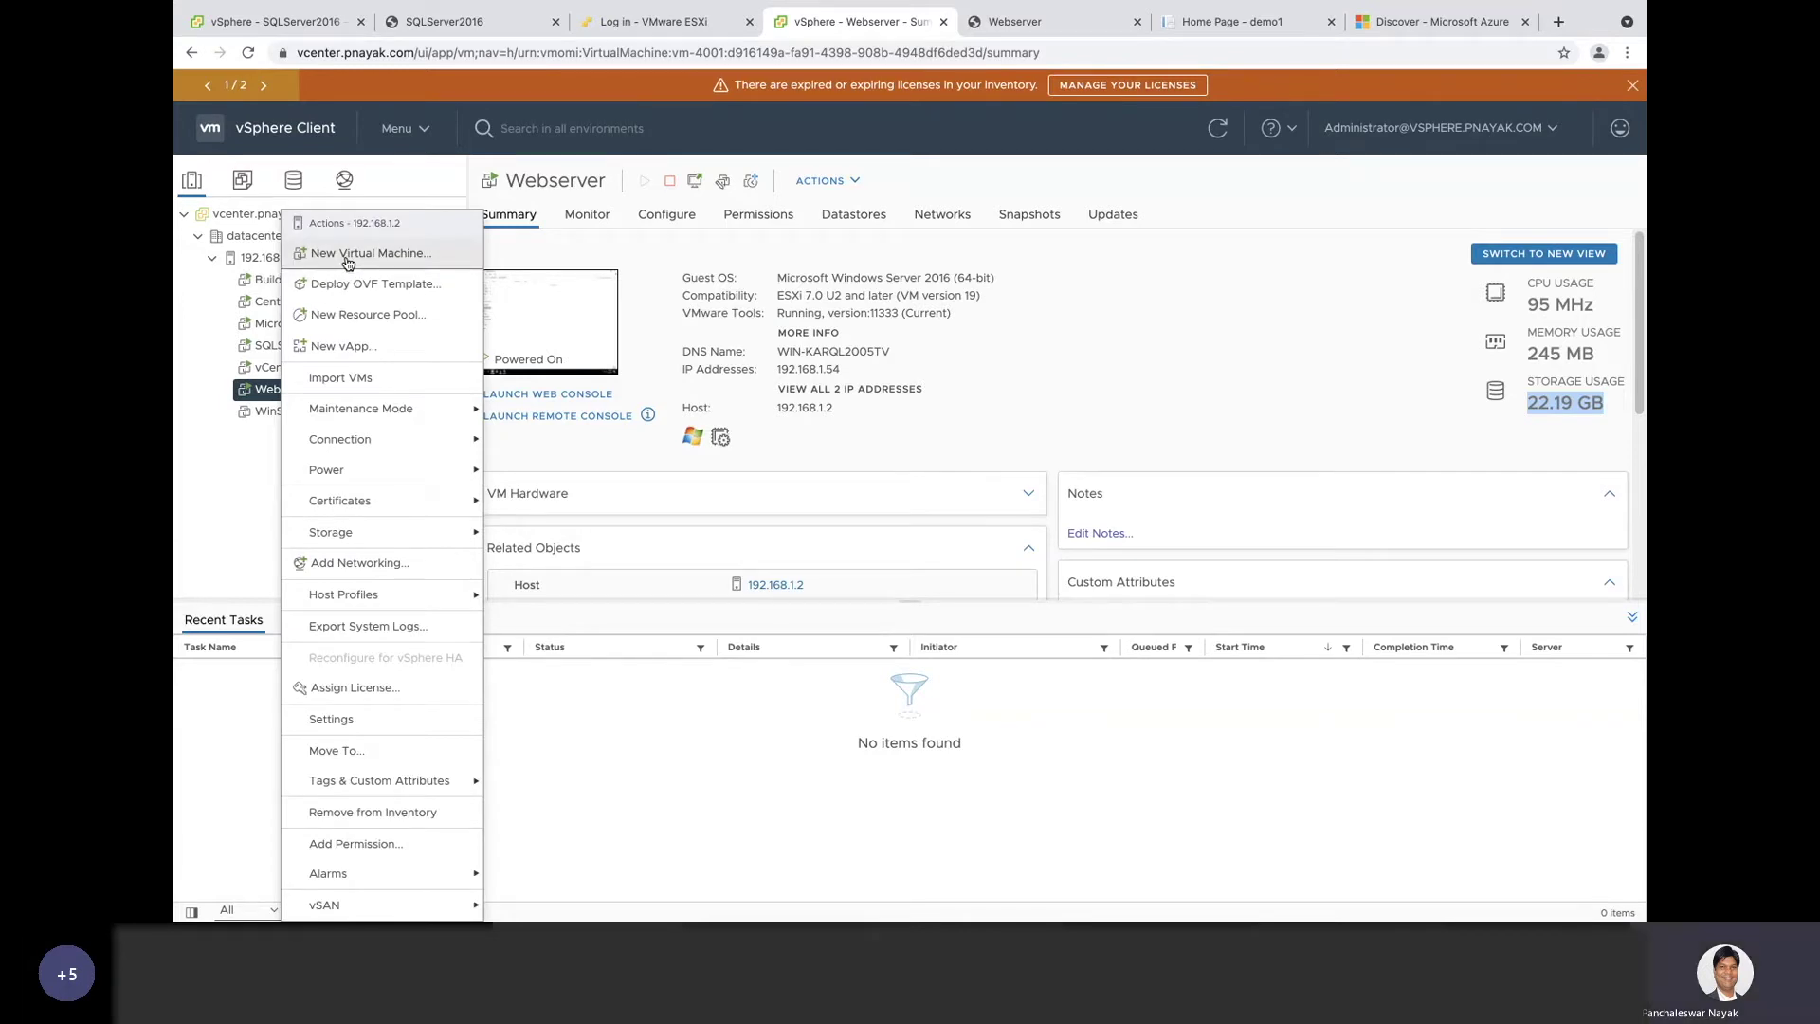
left_click(389, 284)
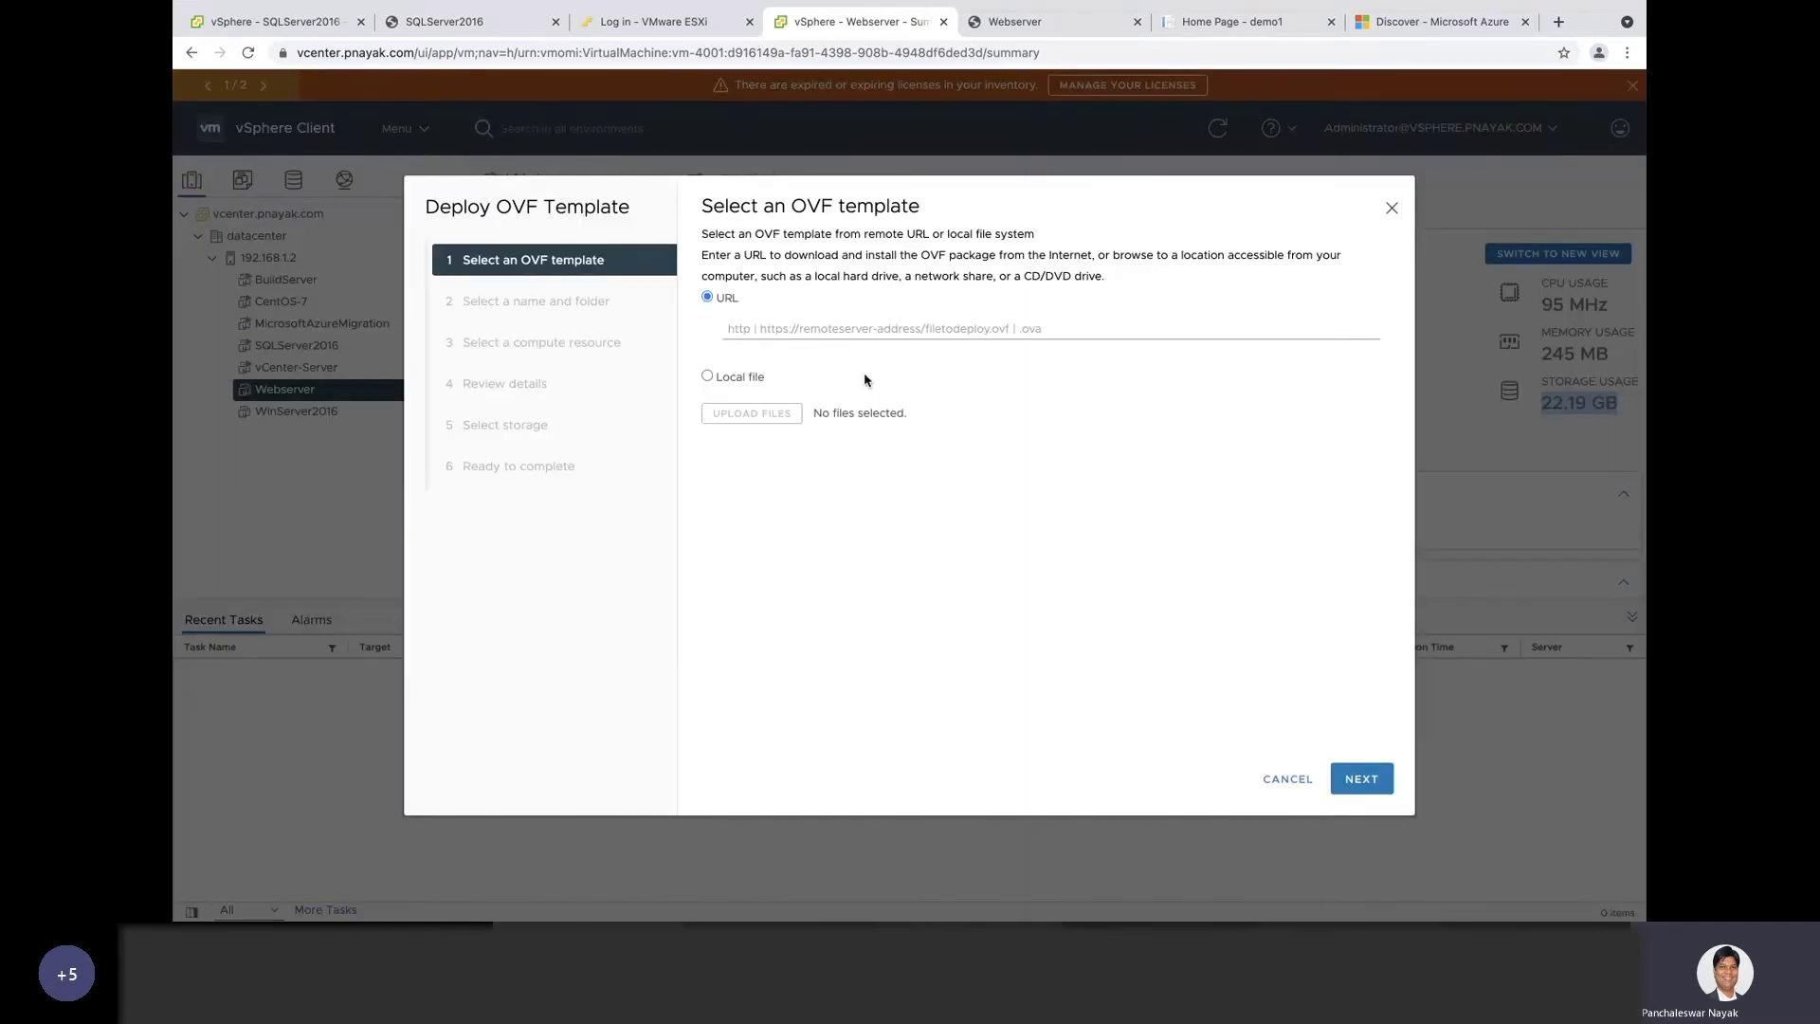
left_click(707, 376)
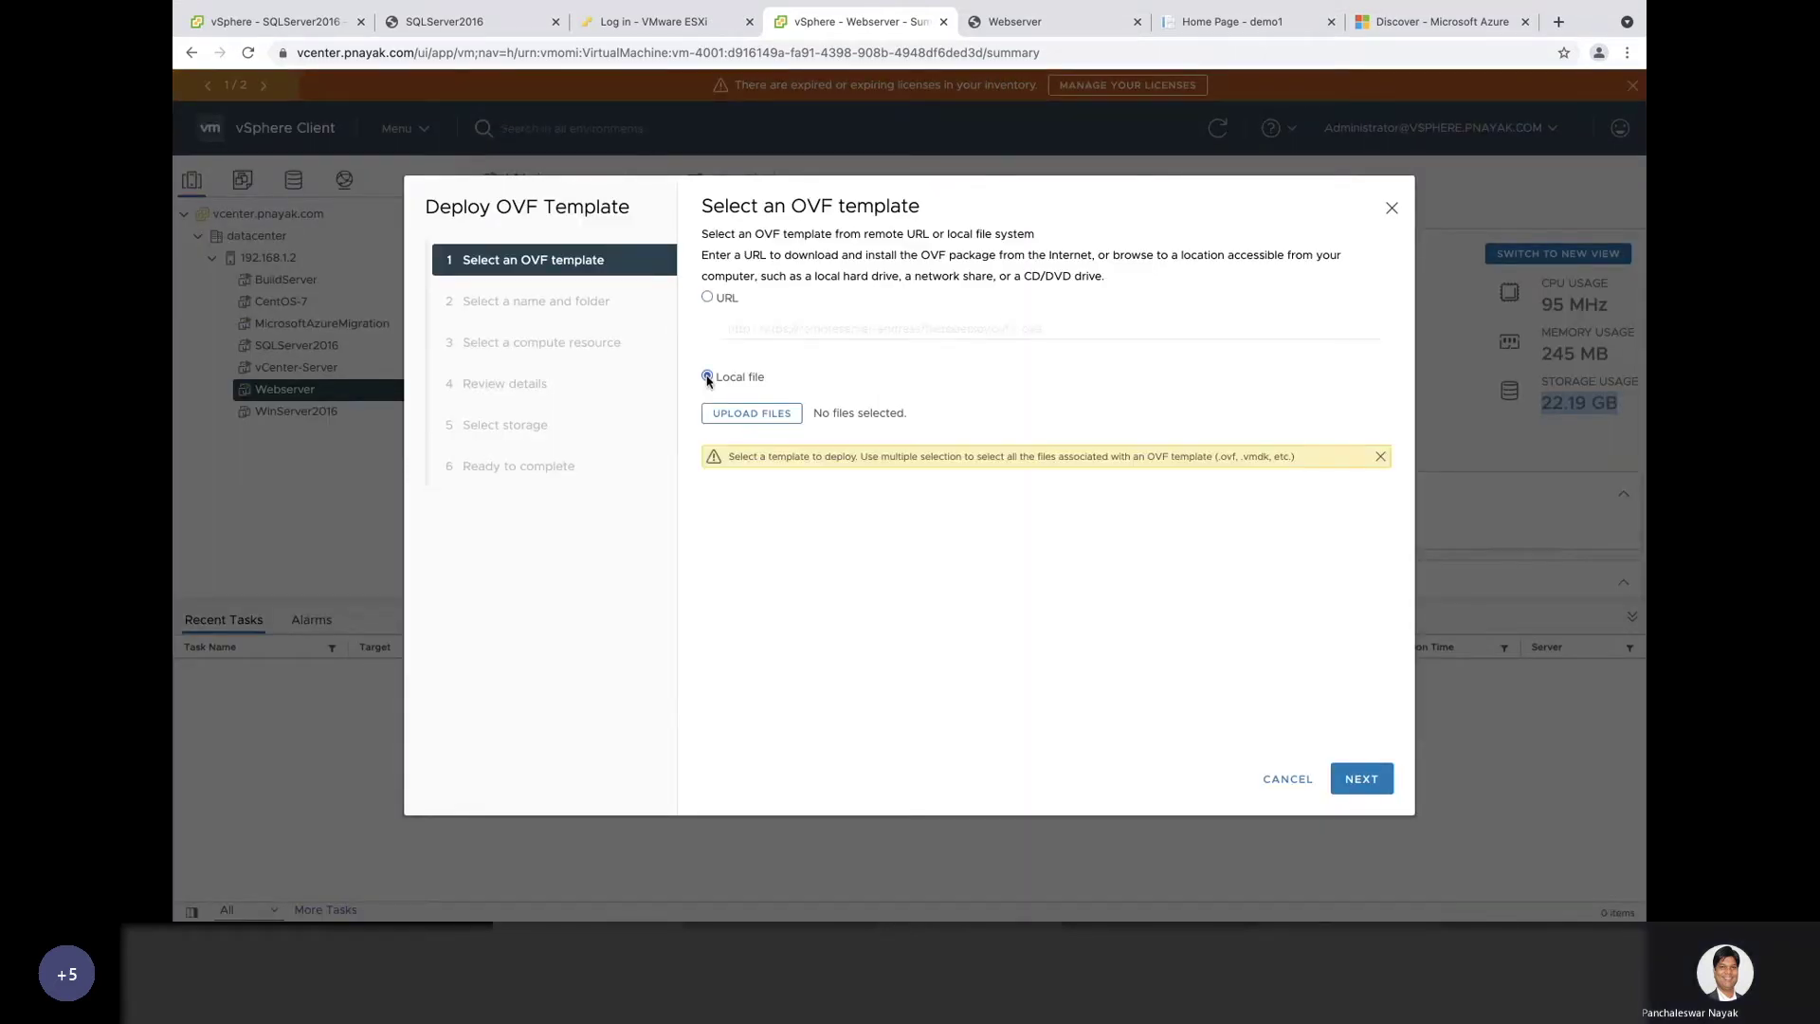
left_click(779, 422)
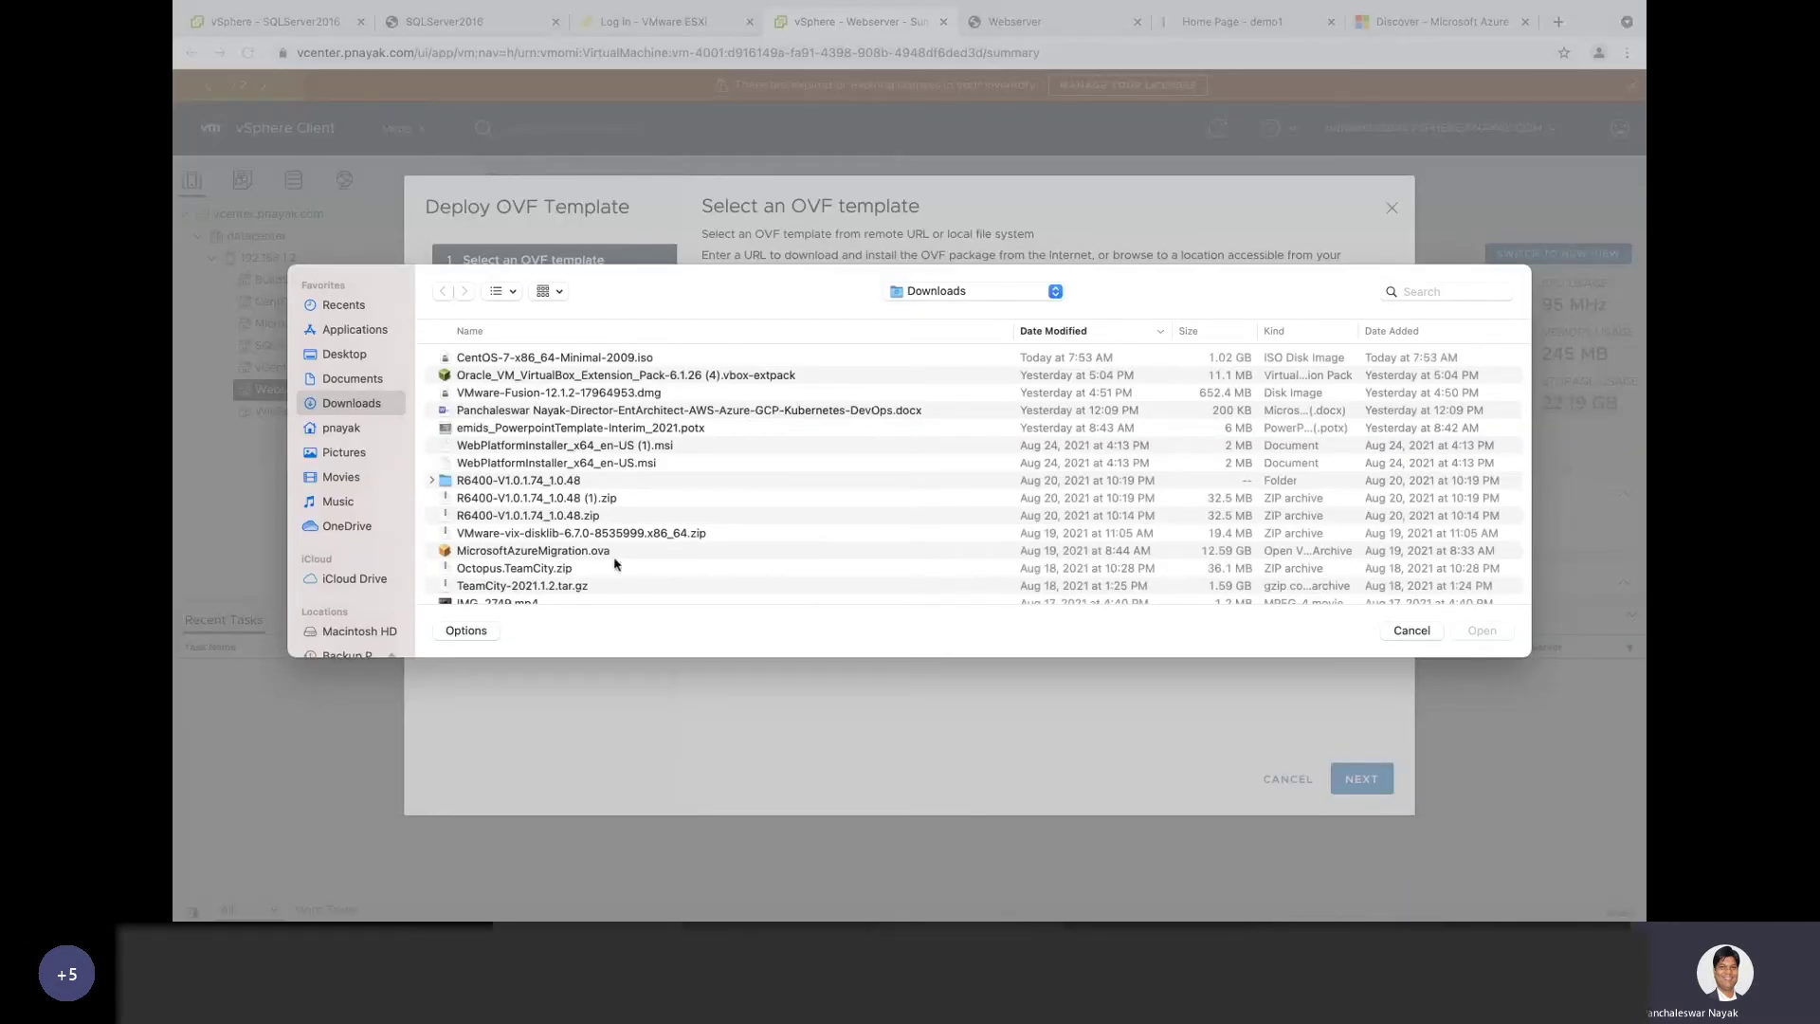
left_click(517, 555)
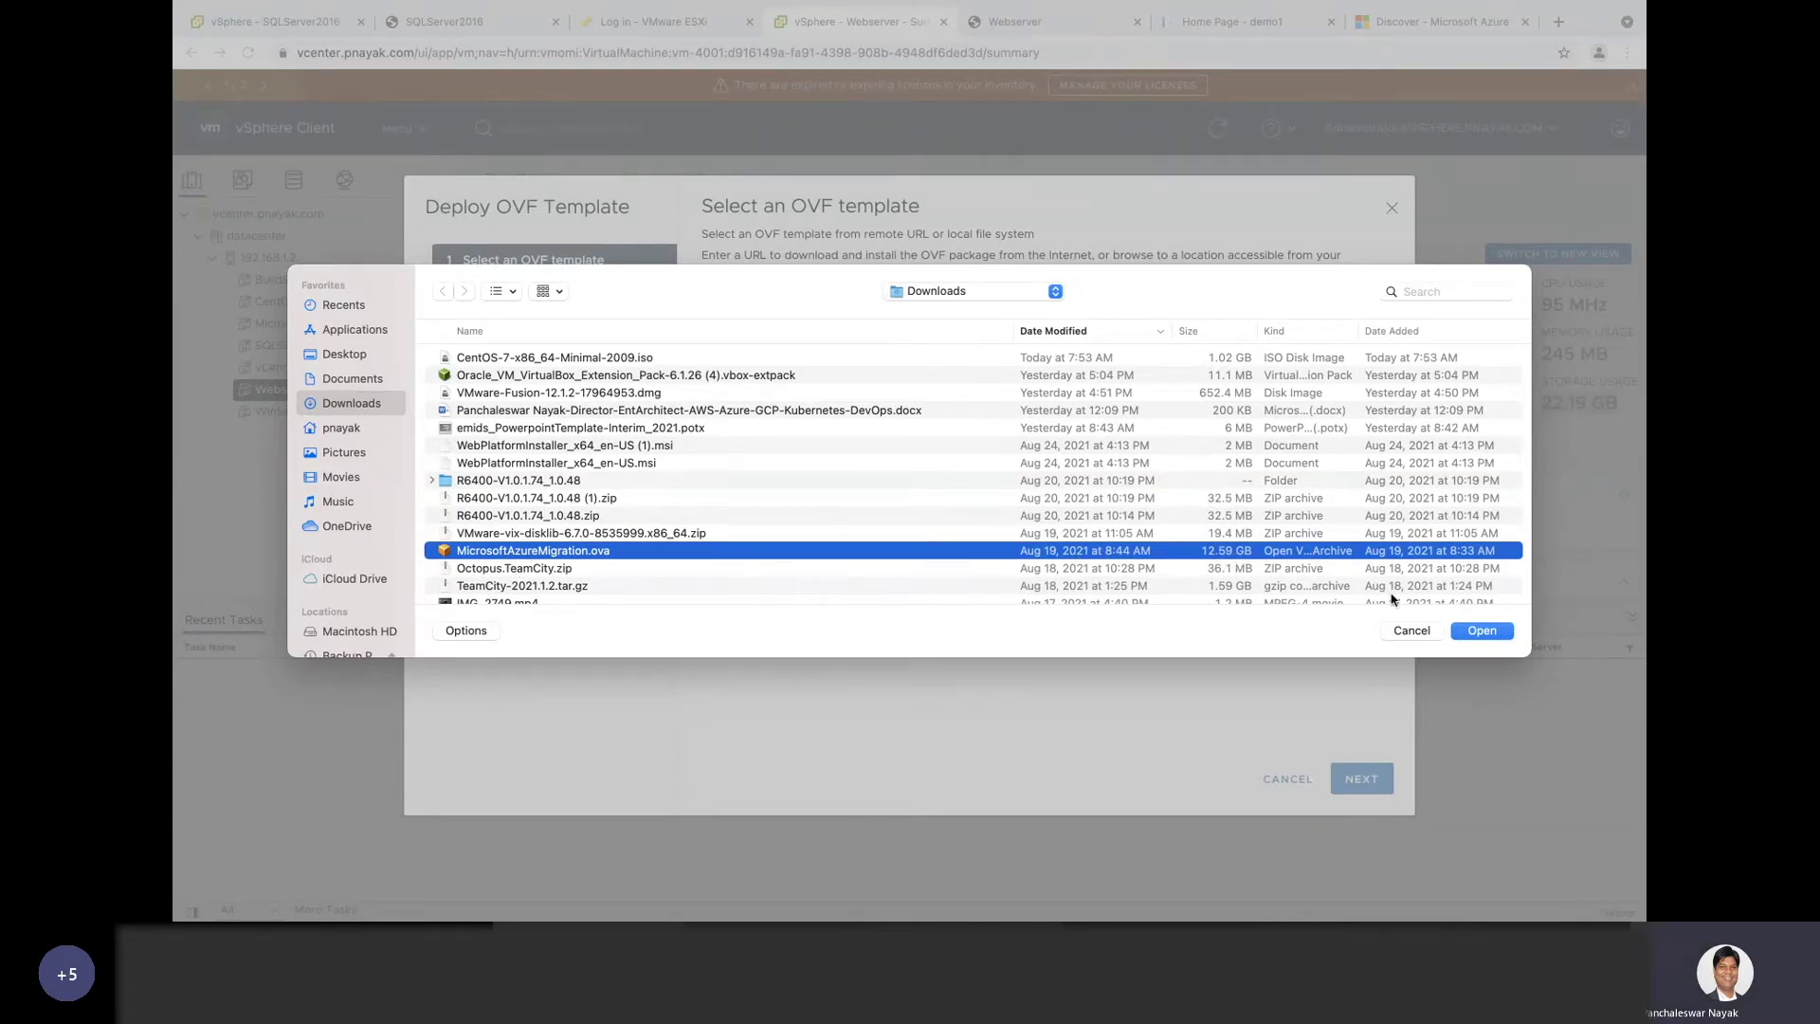
left_click(1412, 630)
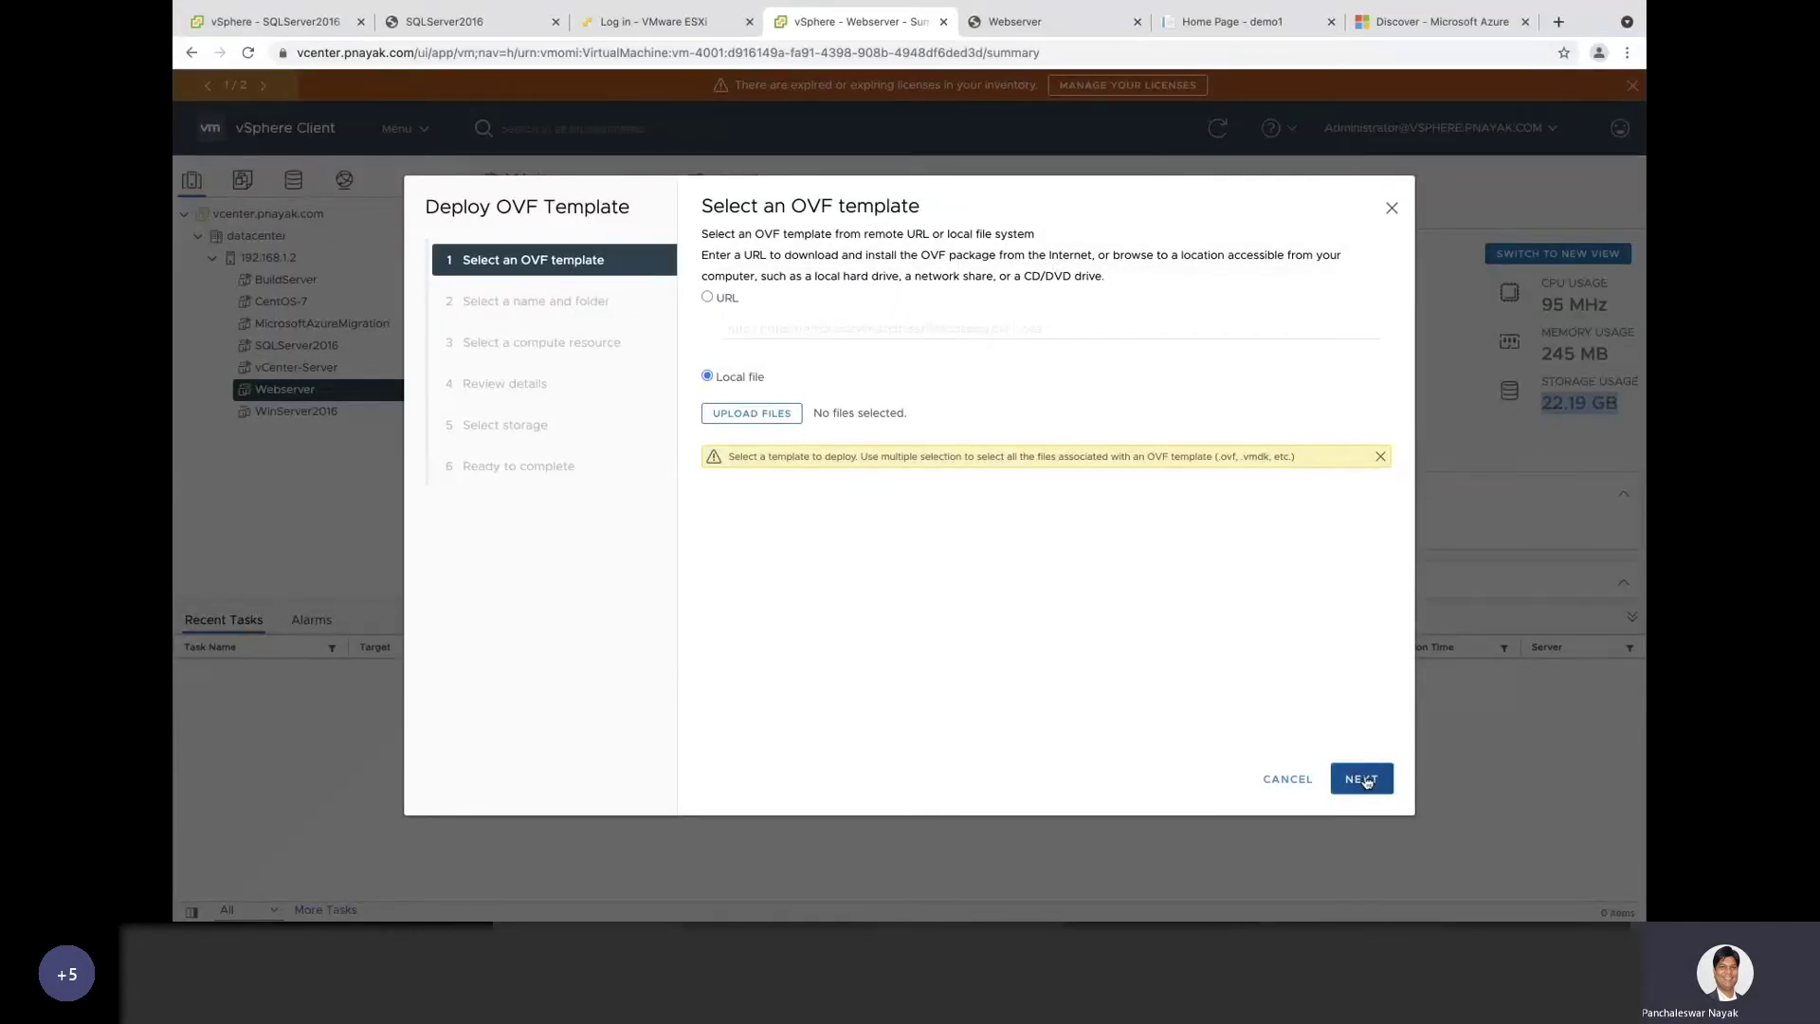
Step: Load MicrosoftAzureMigration.ova as the template, try to accept the name MicrosoftAzureMigration in the datacenter location, and abandon the deployment
left_click(767, 419)
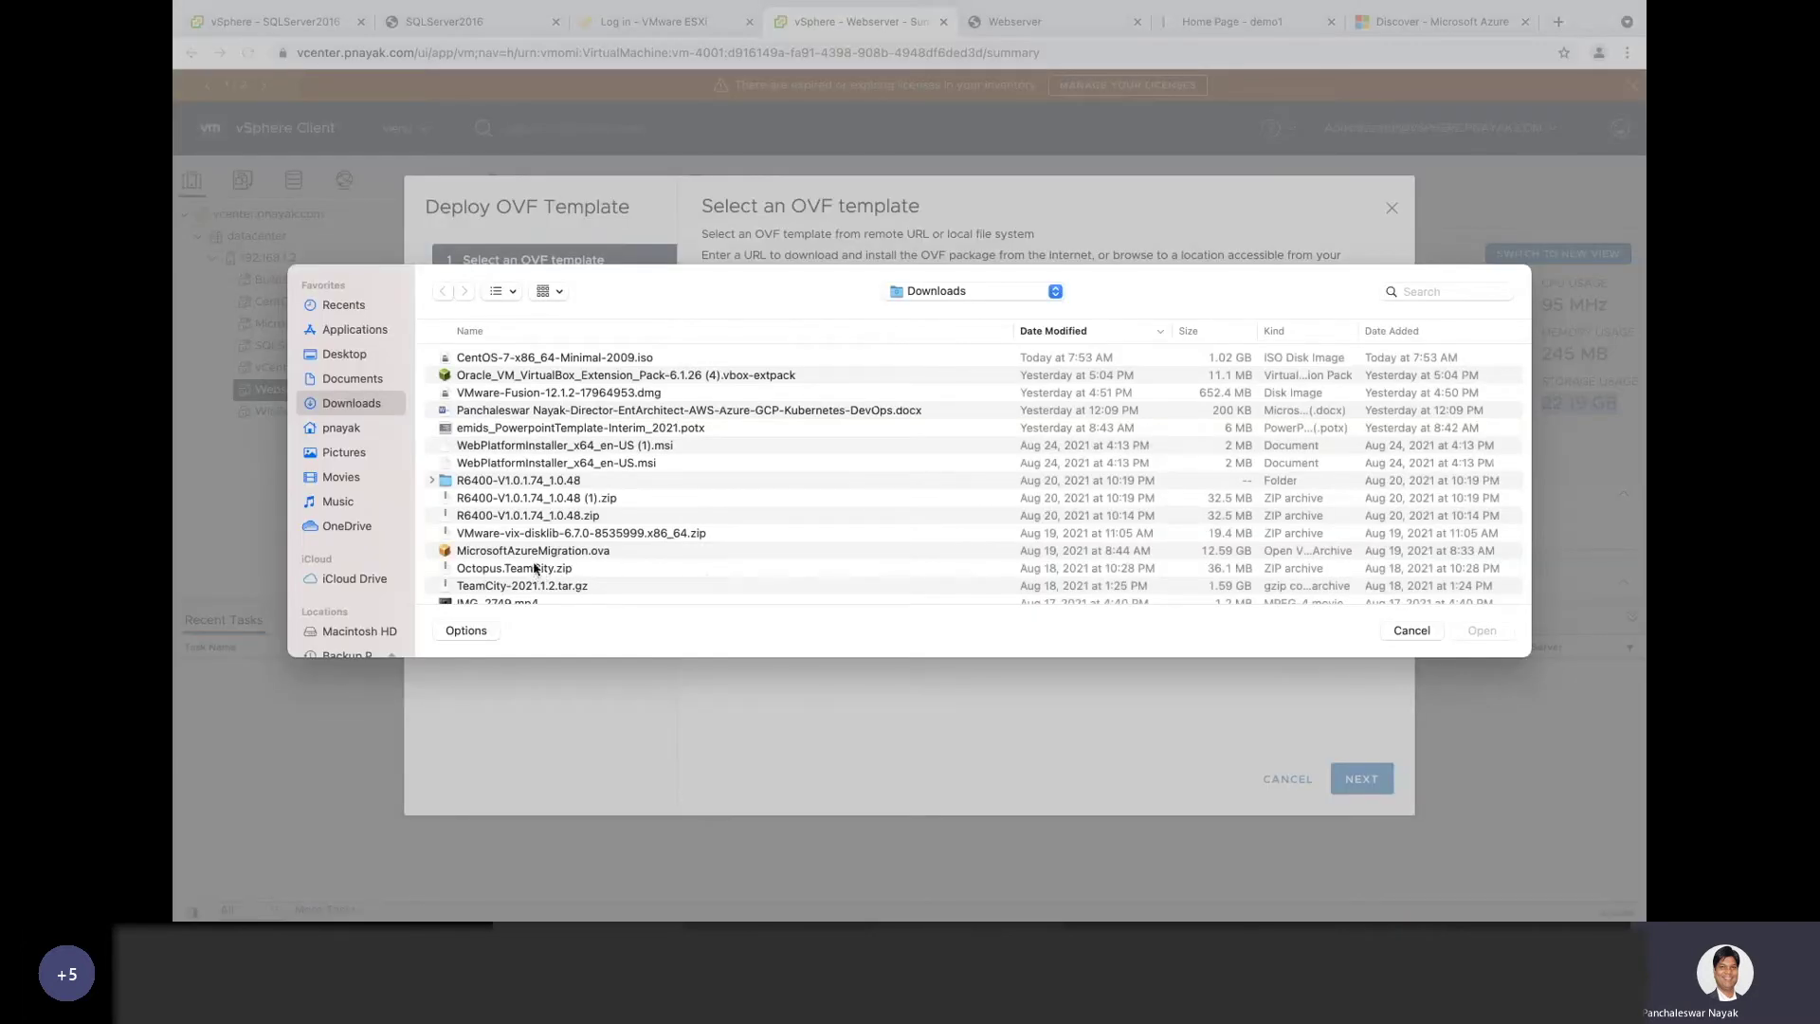
left_click(543, 553)
left_click(1483, 632)
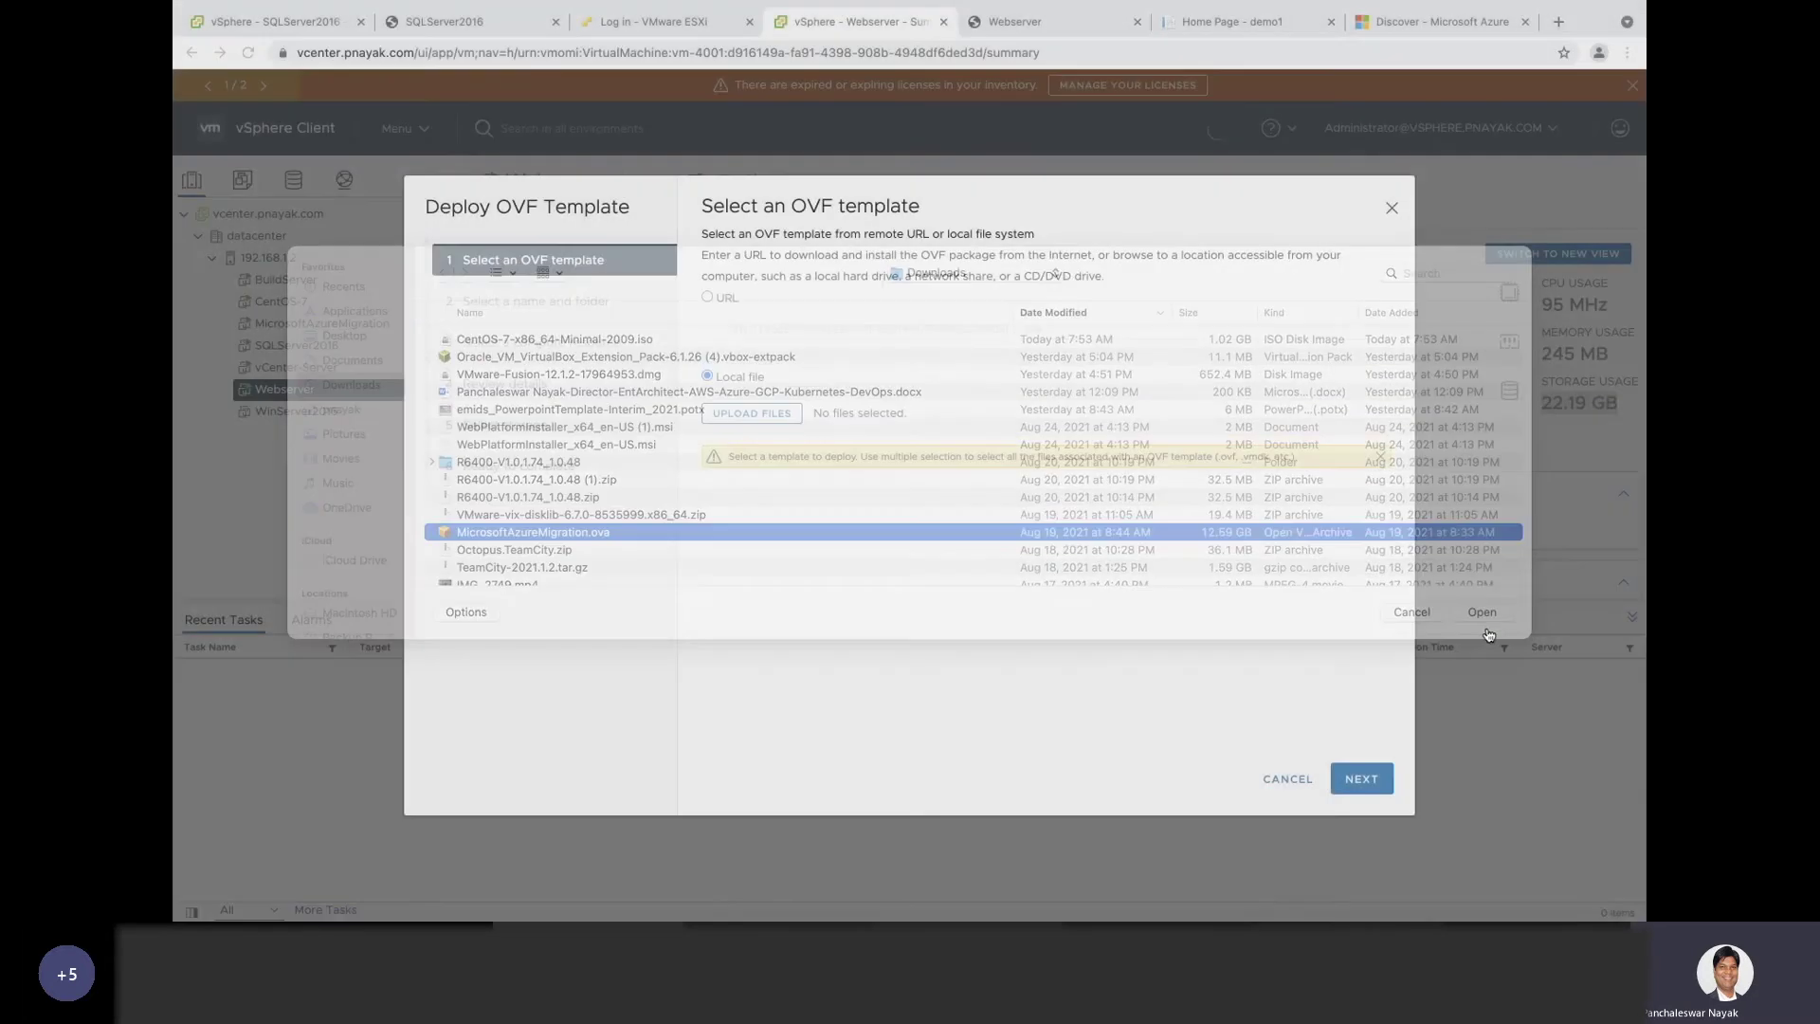
left_click(1361, 779)
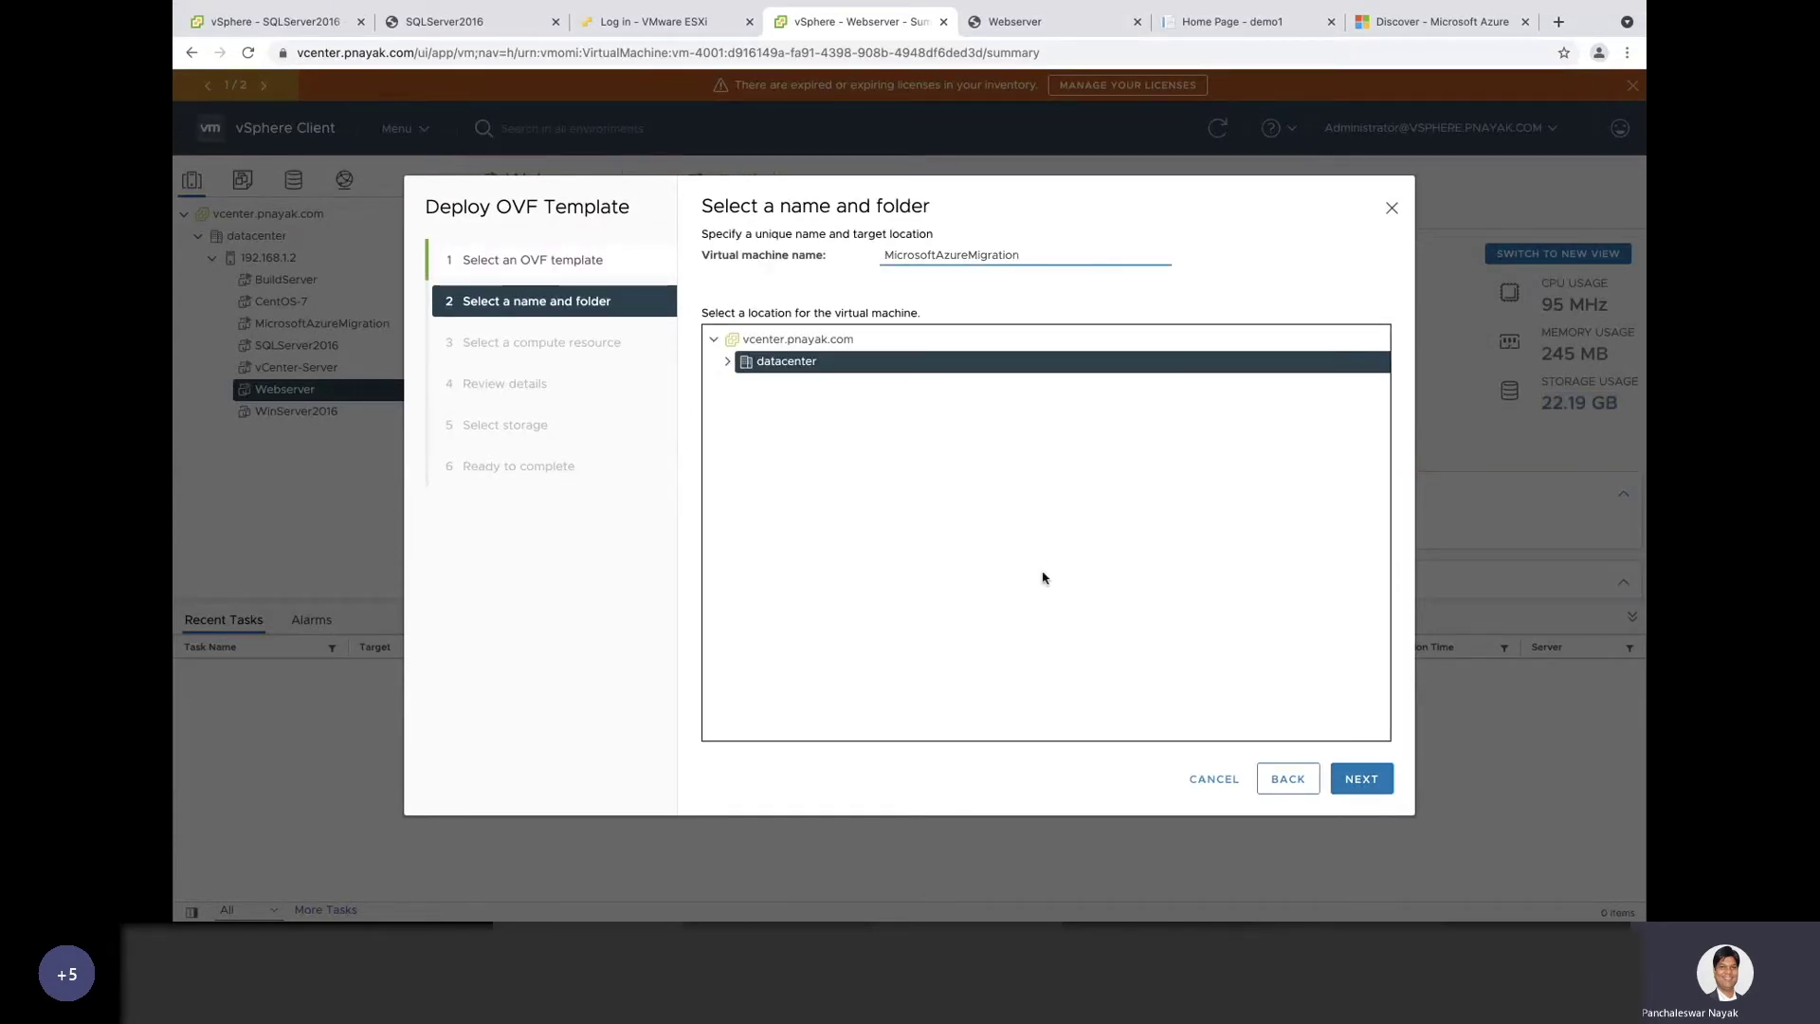
left_click(1360, 778)
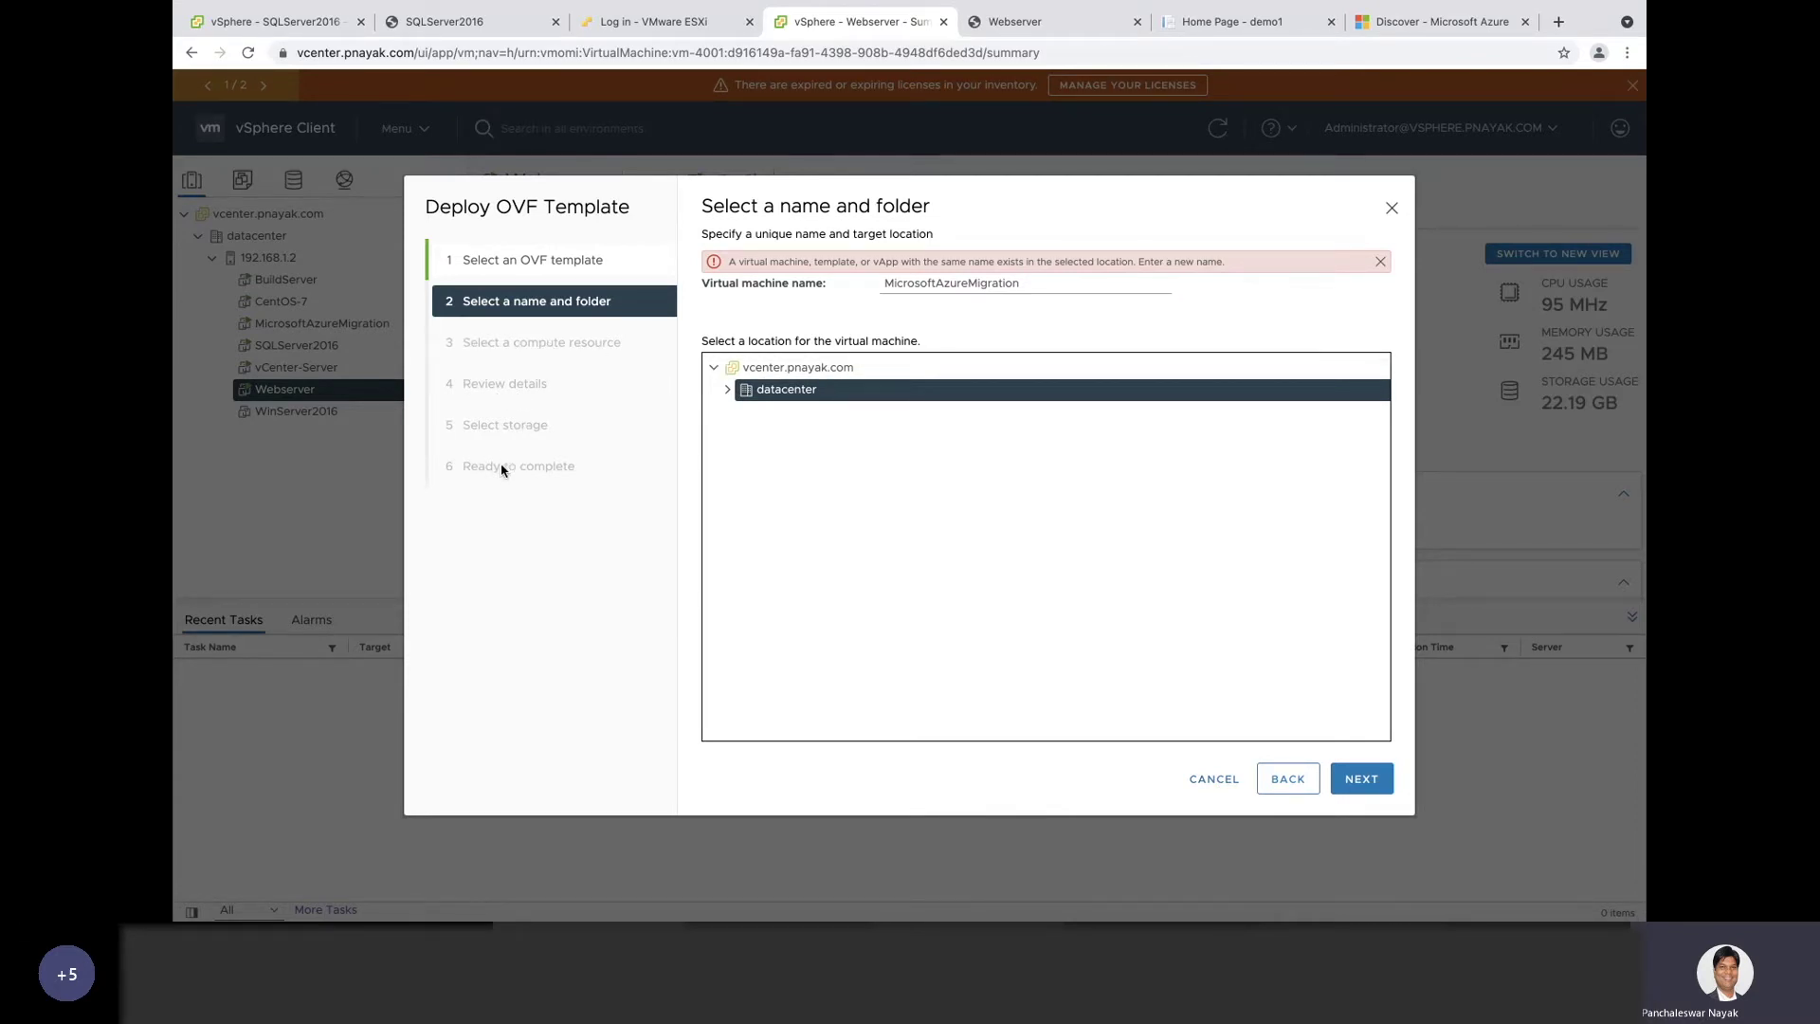
left_click(1214, 780)
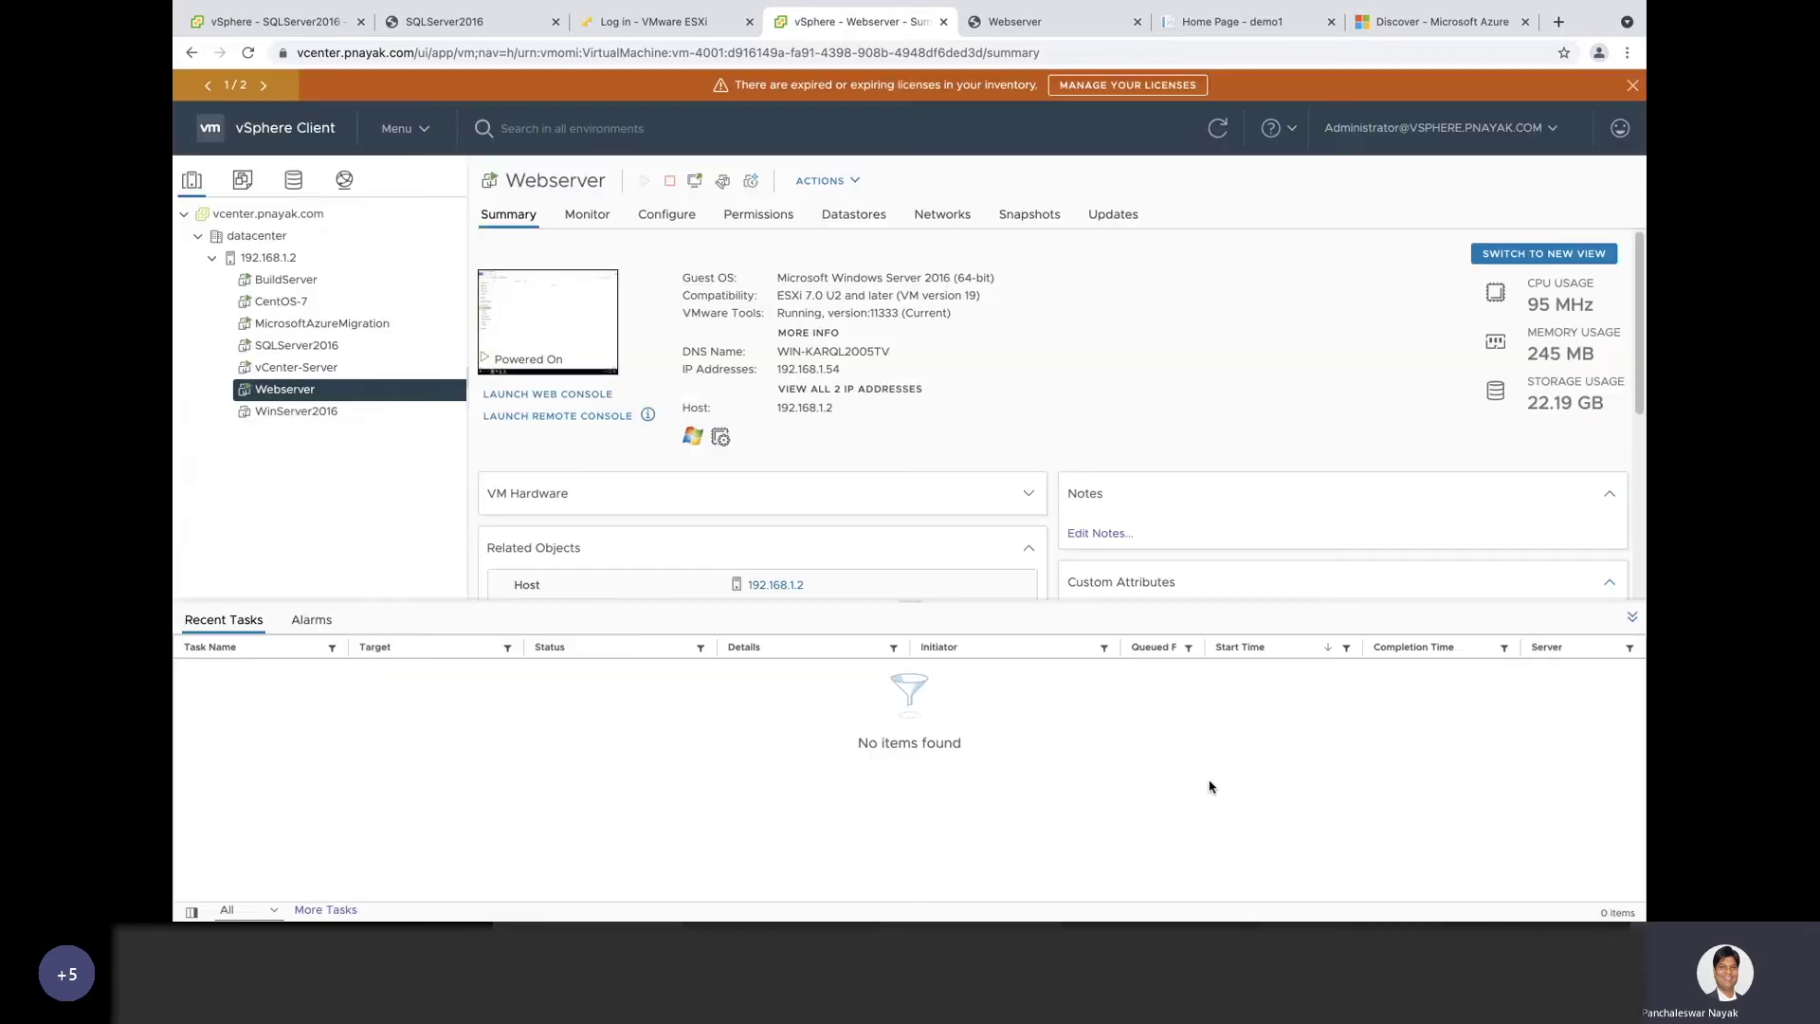
Step: Show the MicrosoftAzureMigration virtual machine's summary and launch its web console
left_click(281, 325)
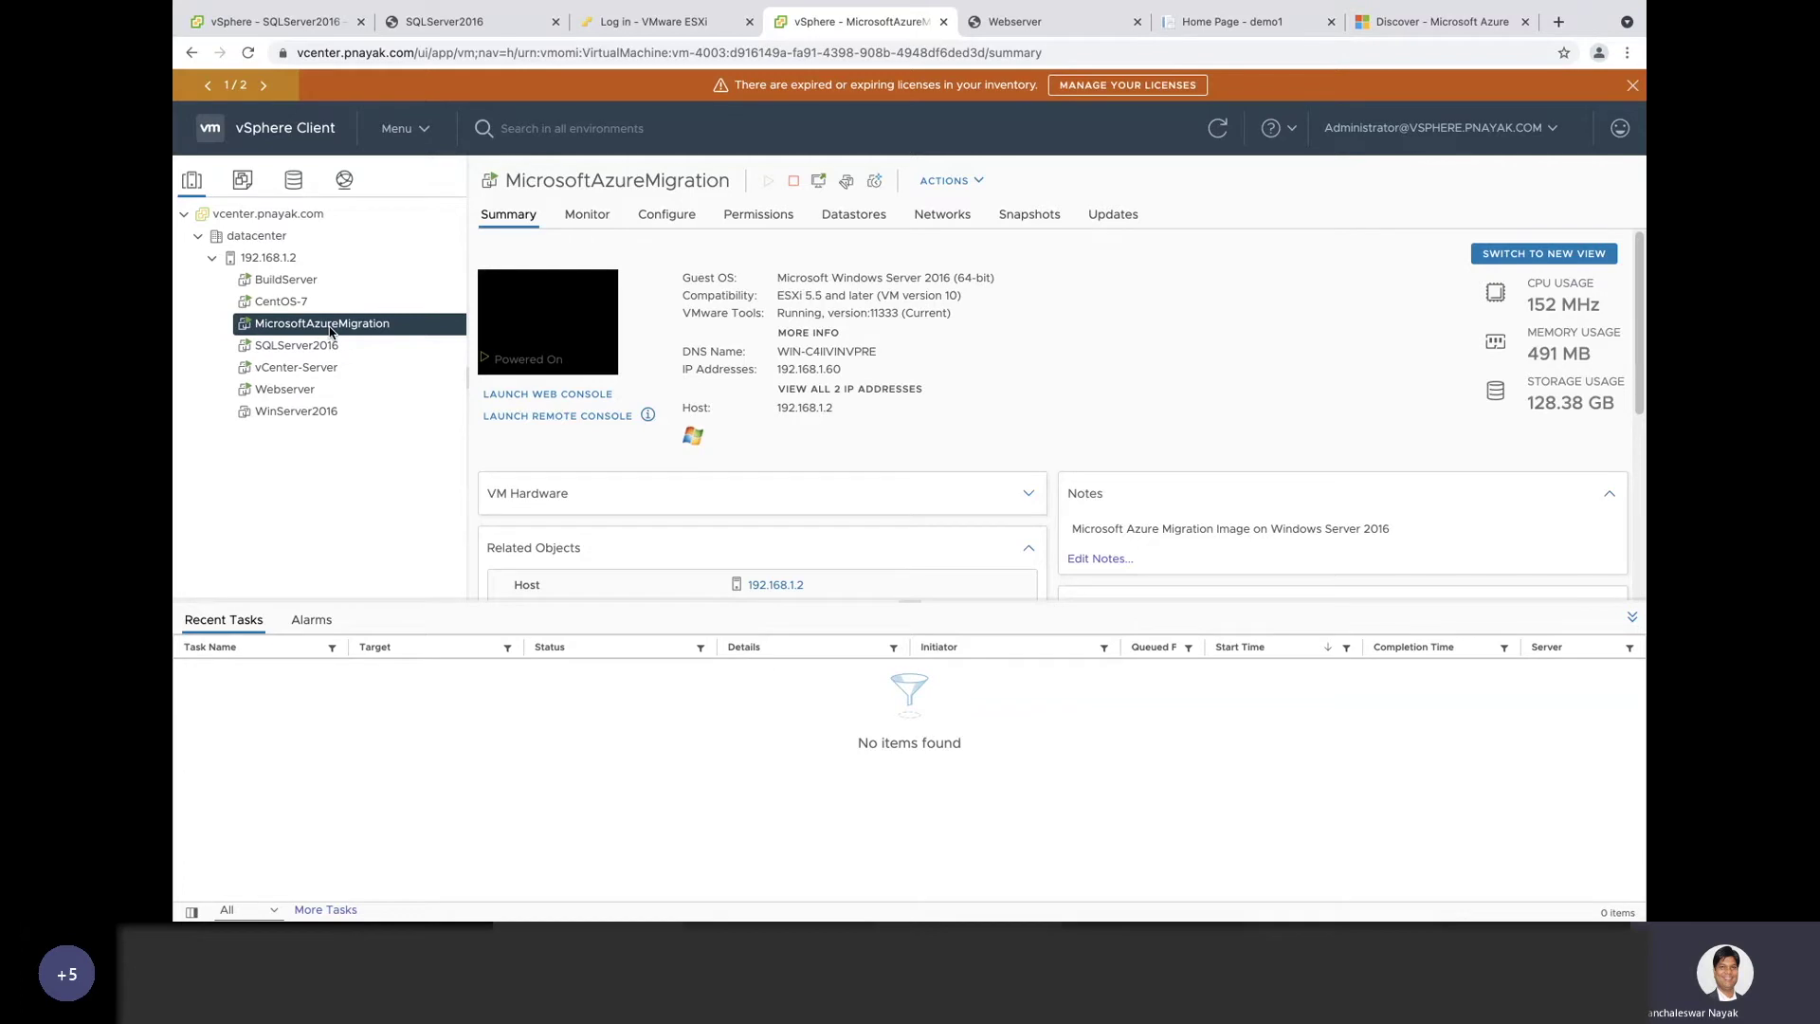
left_click(547, 317)
left_click(1106, 588)
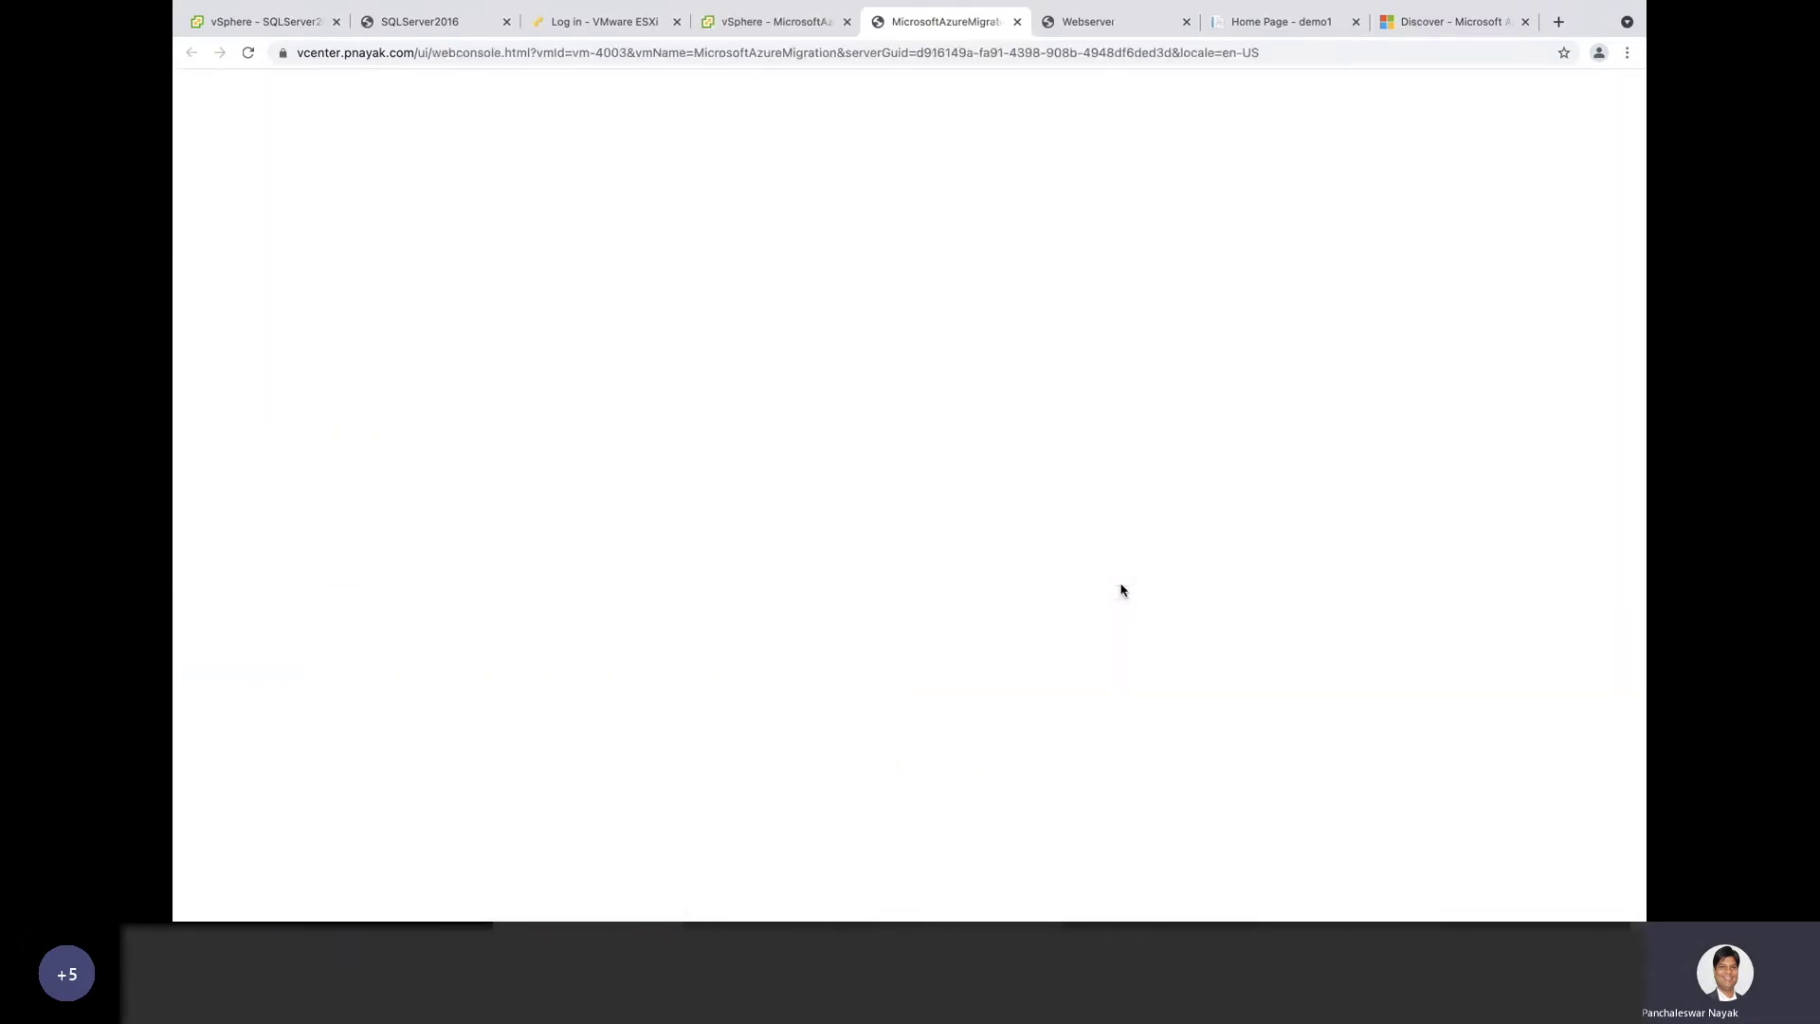
Step: Unlock the MicrosoftAzureMigration console and sign in to Windows with the administrator account password
left_click(1569, 92)
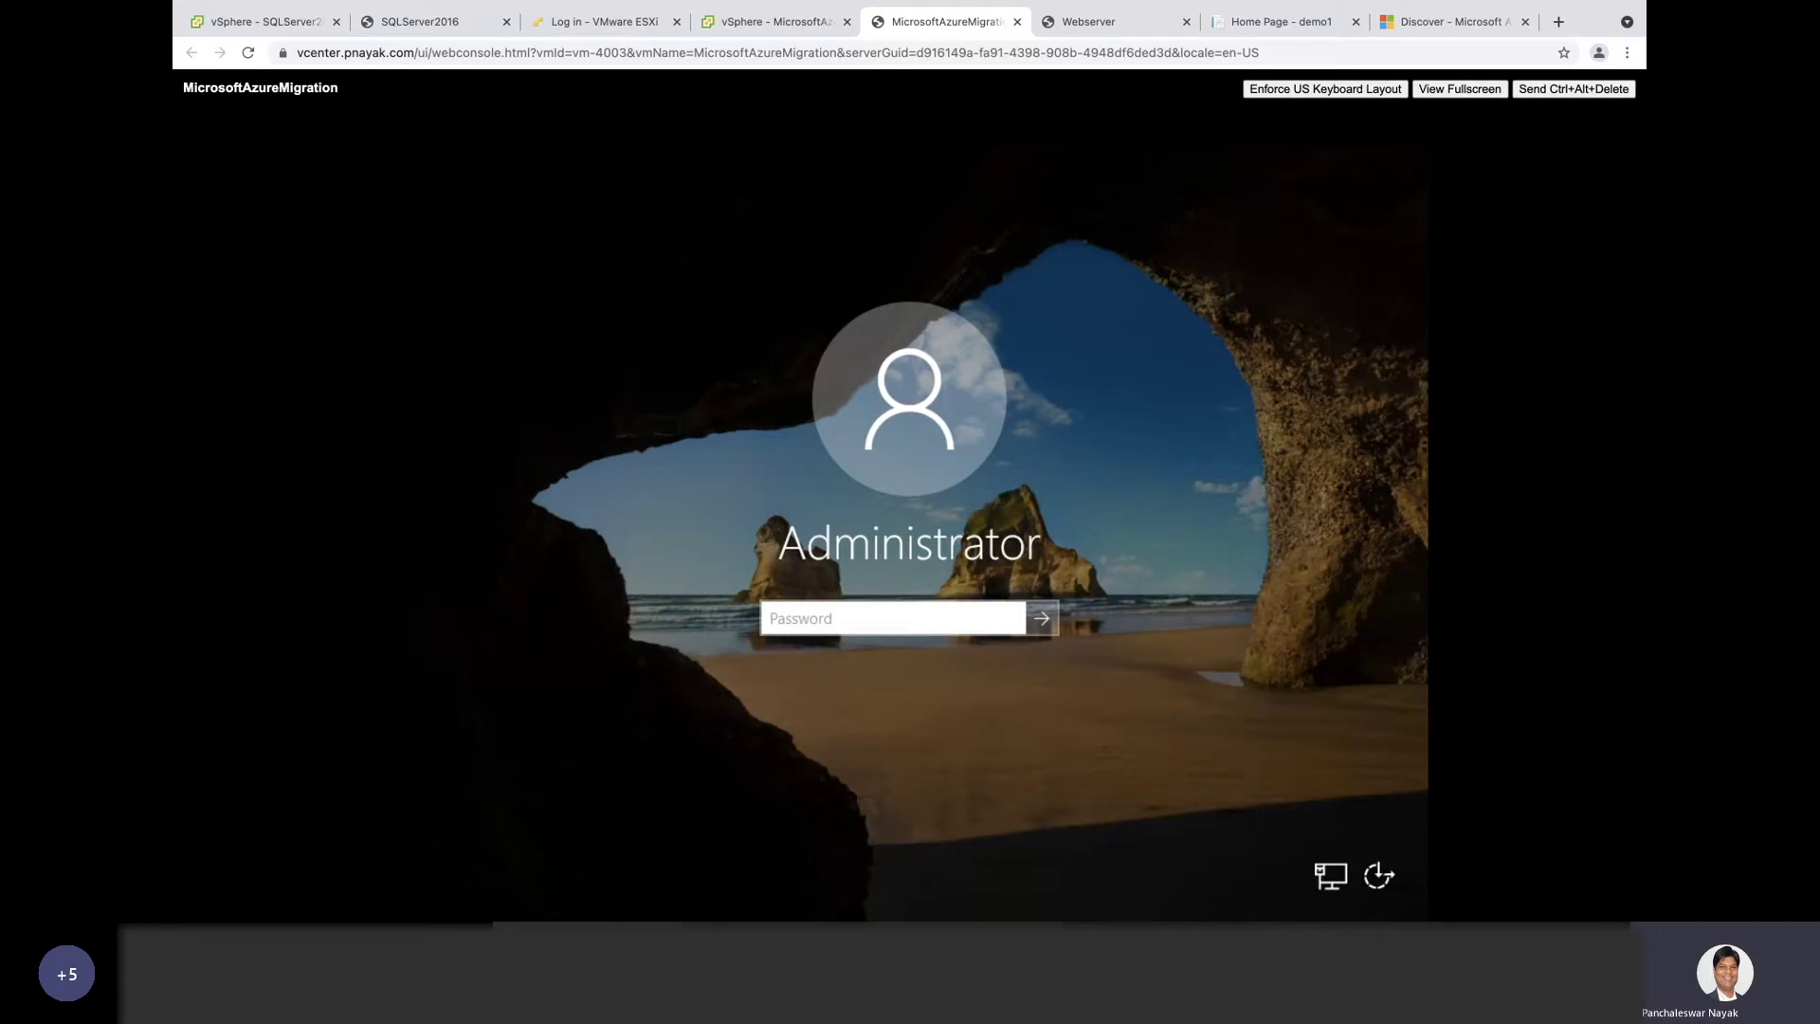
key("Return")
key("Return")
type("•••••••")
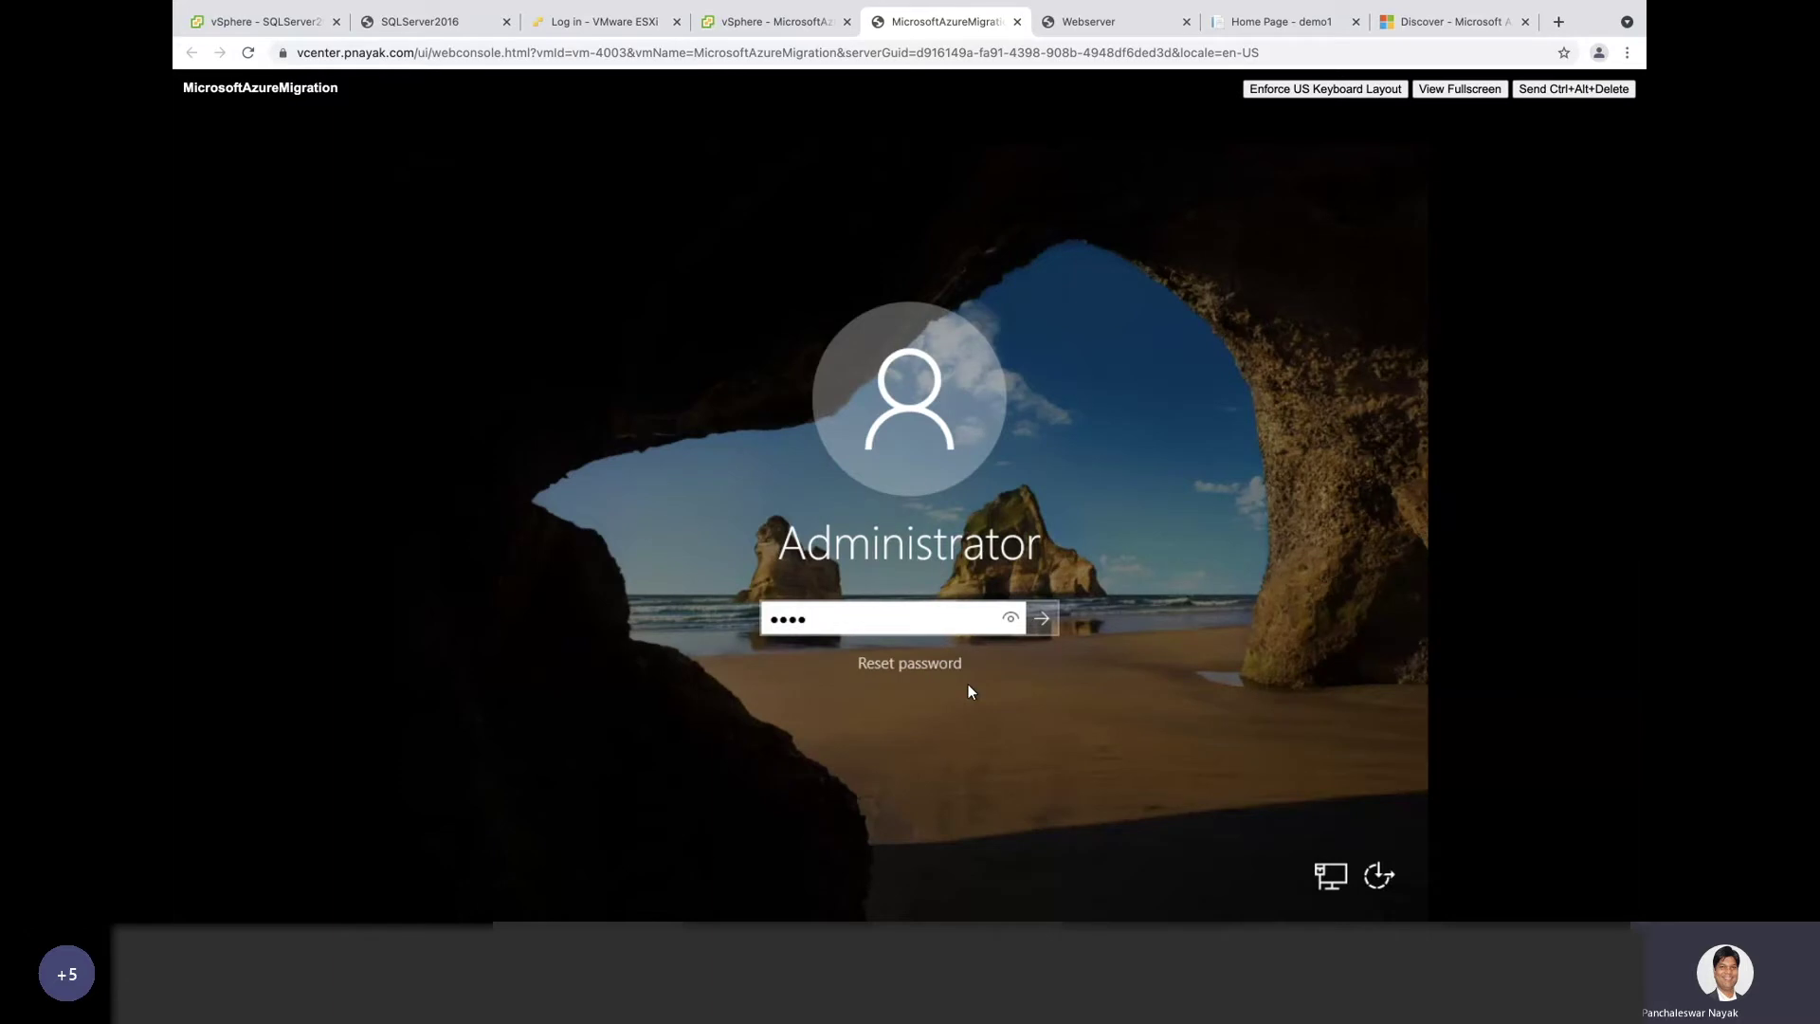
key("Return")
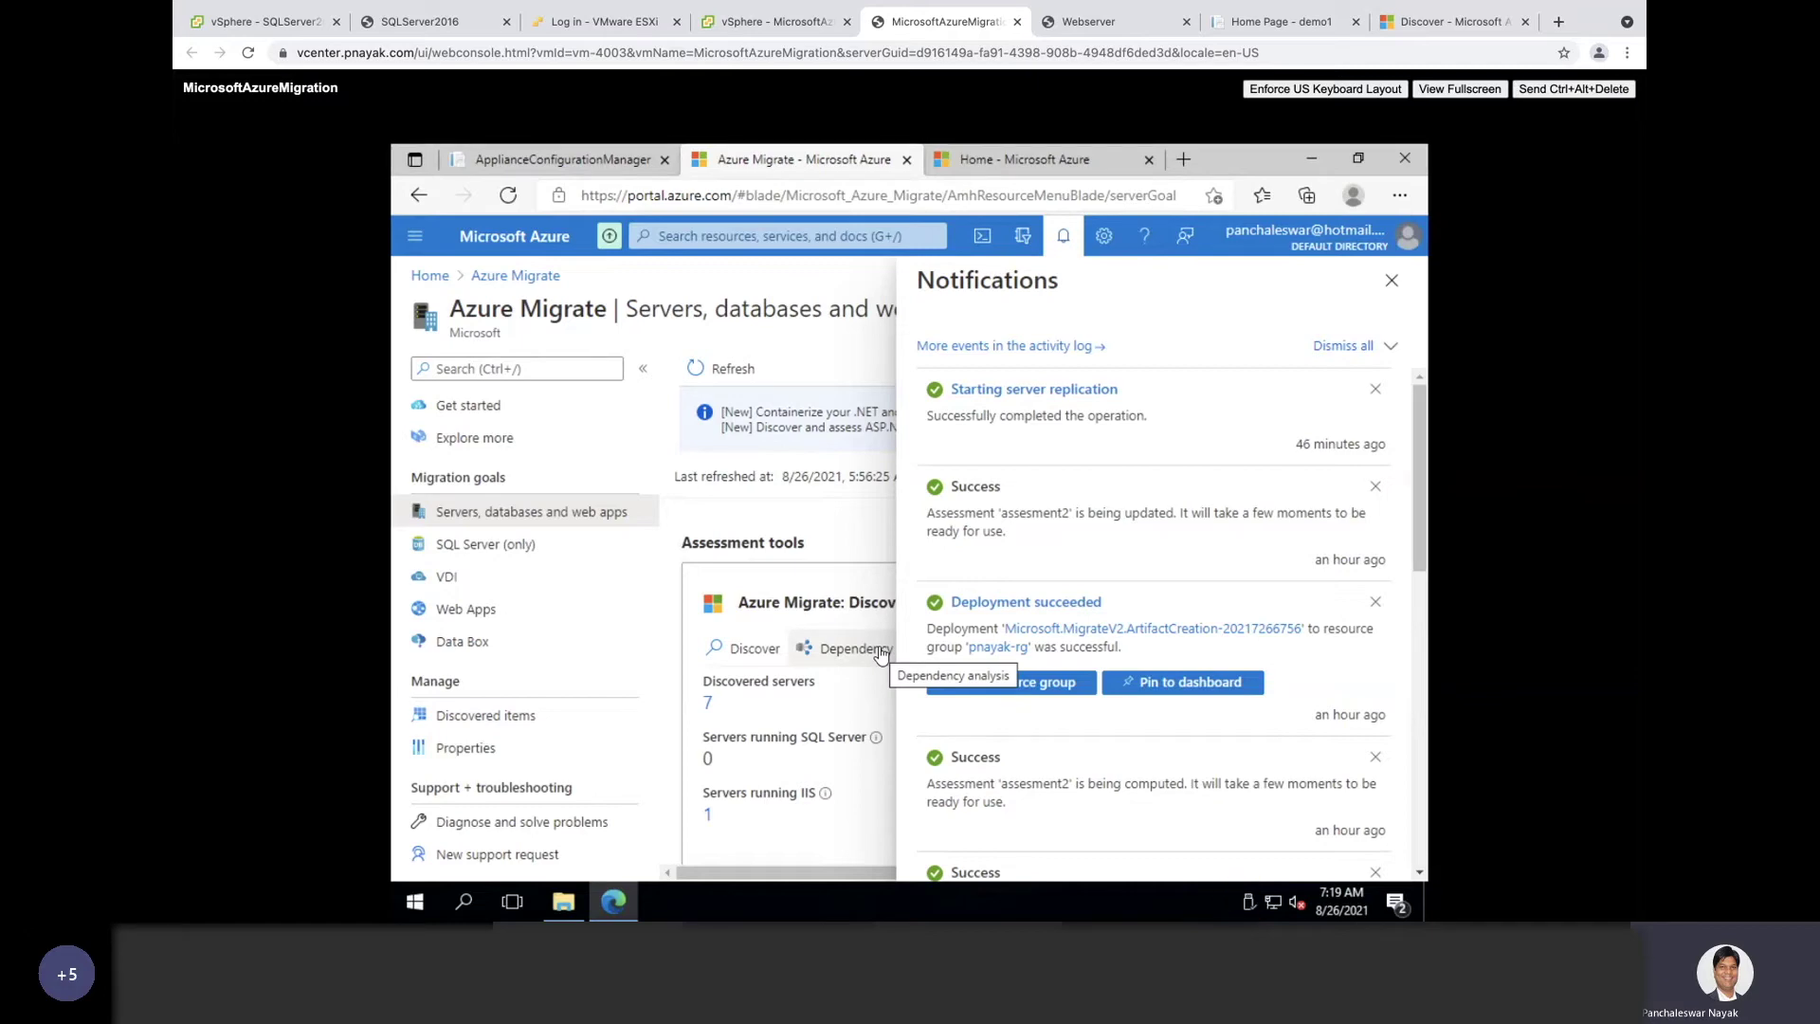
Step: Switch back to the Azure Migrate Discover page in the host browser and close its tab
left_click(1457, 23)
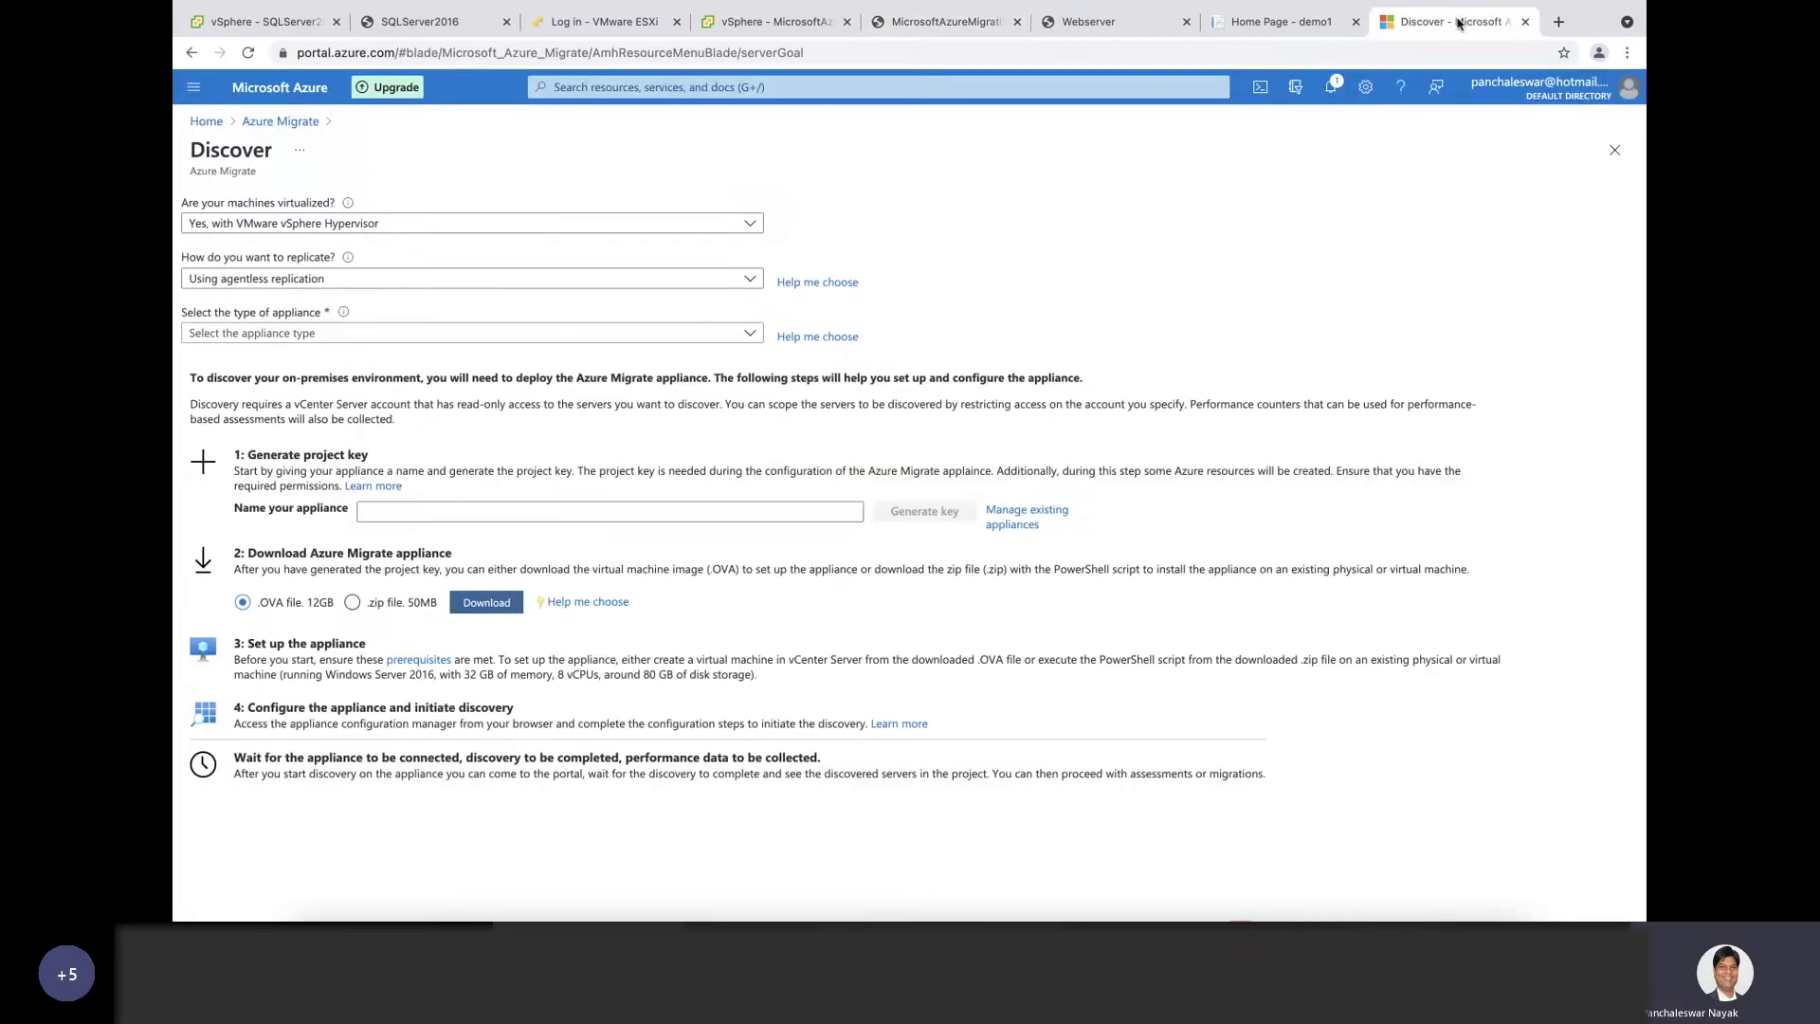
left_click(1525, 23)
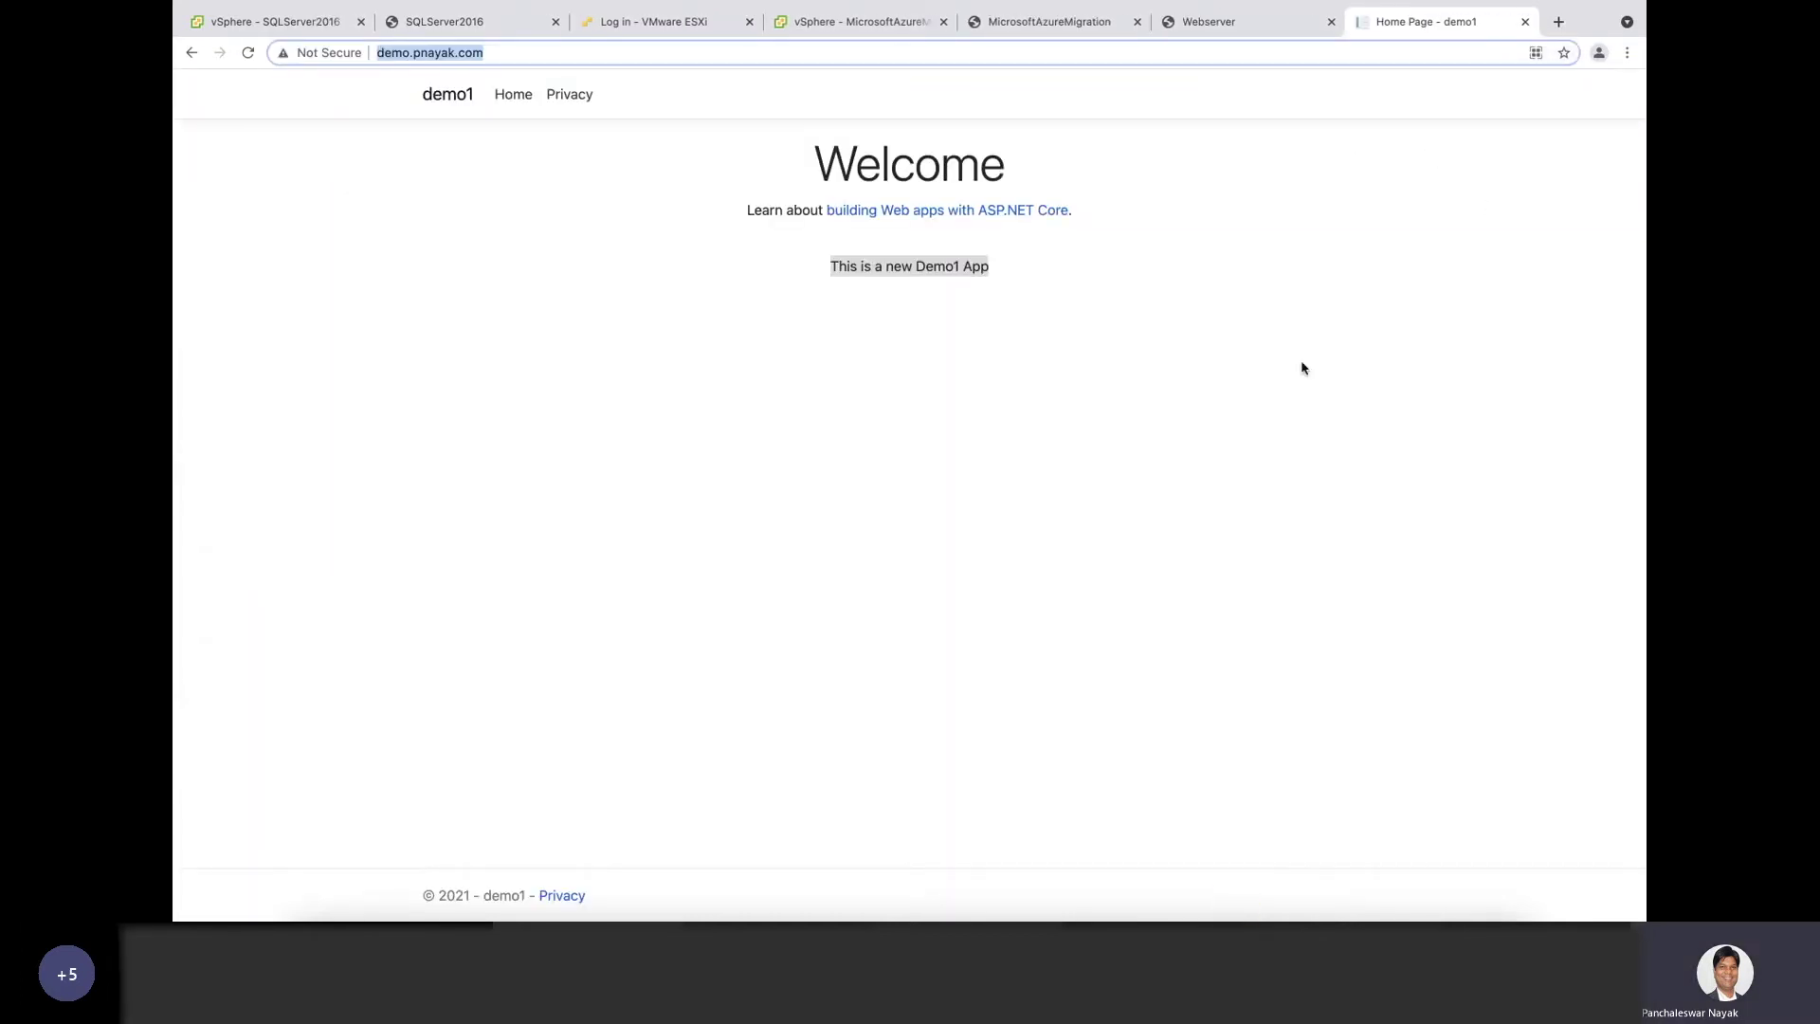
Step: Switch to Microsoft Remote Desktop and dismiss the disconnected session's notice
key("ctrl+Up")
left_click(756, 457)
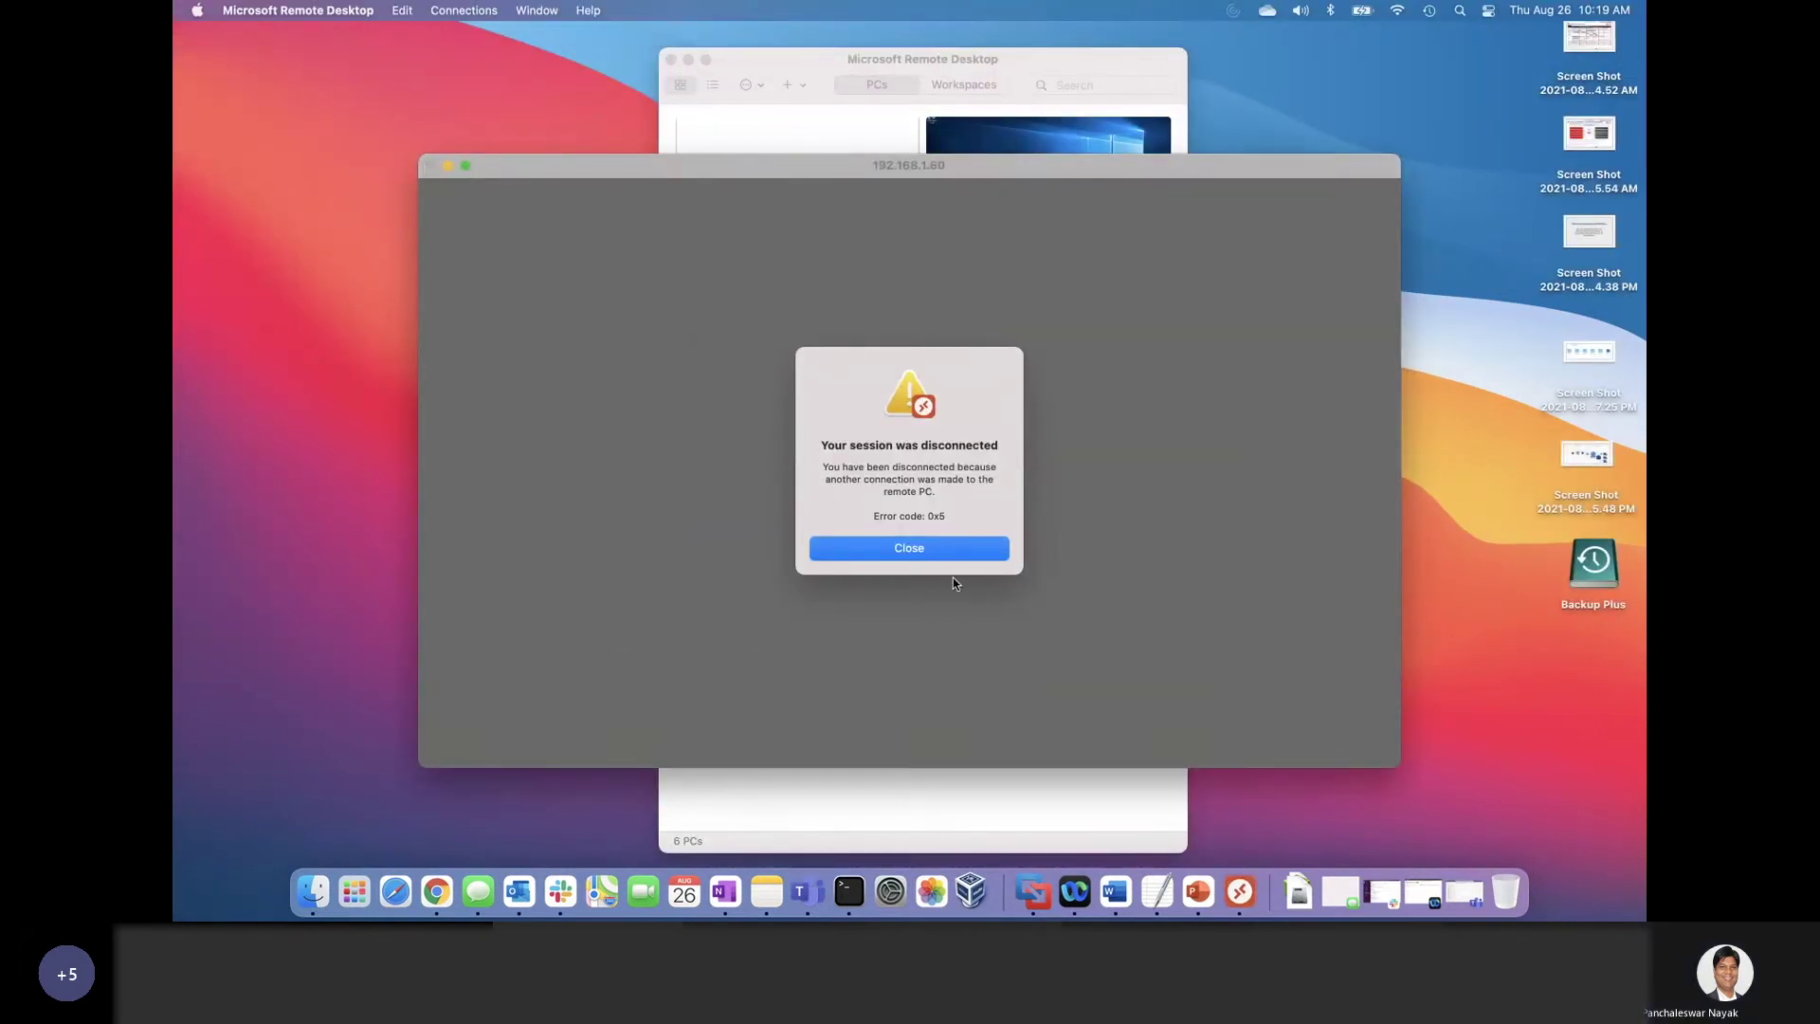
left_click(946, 549)
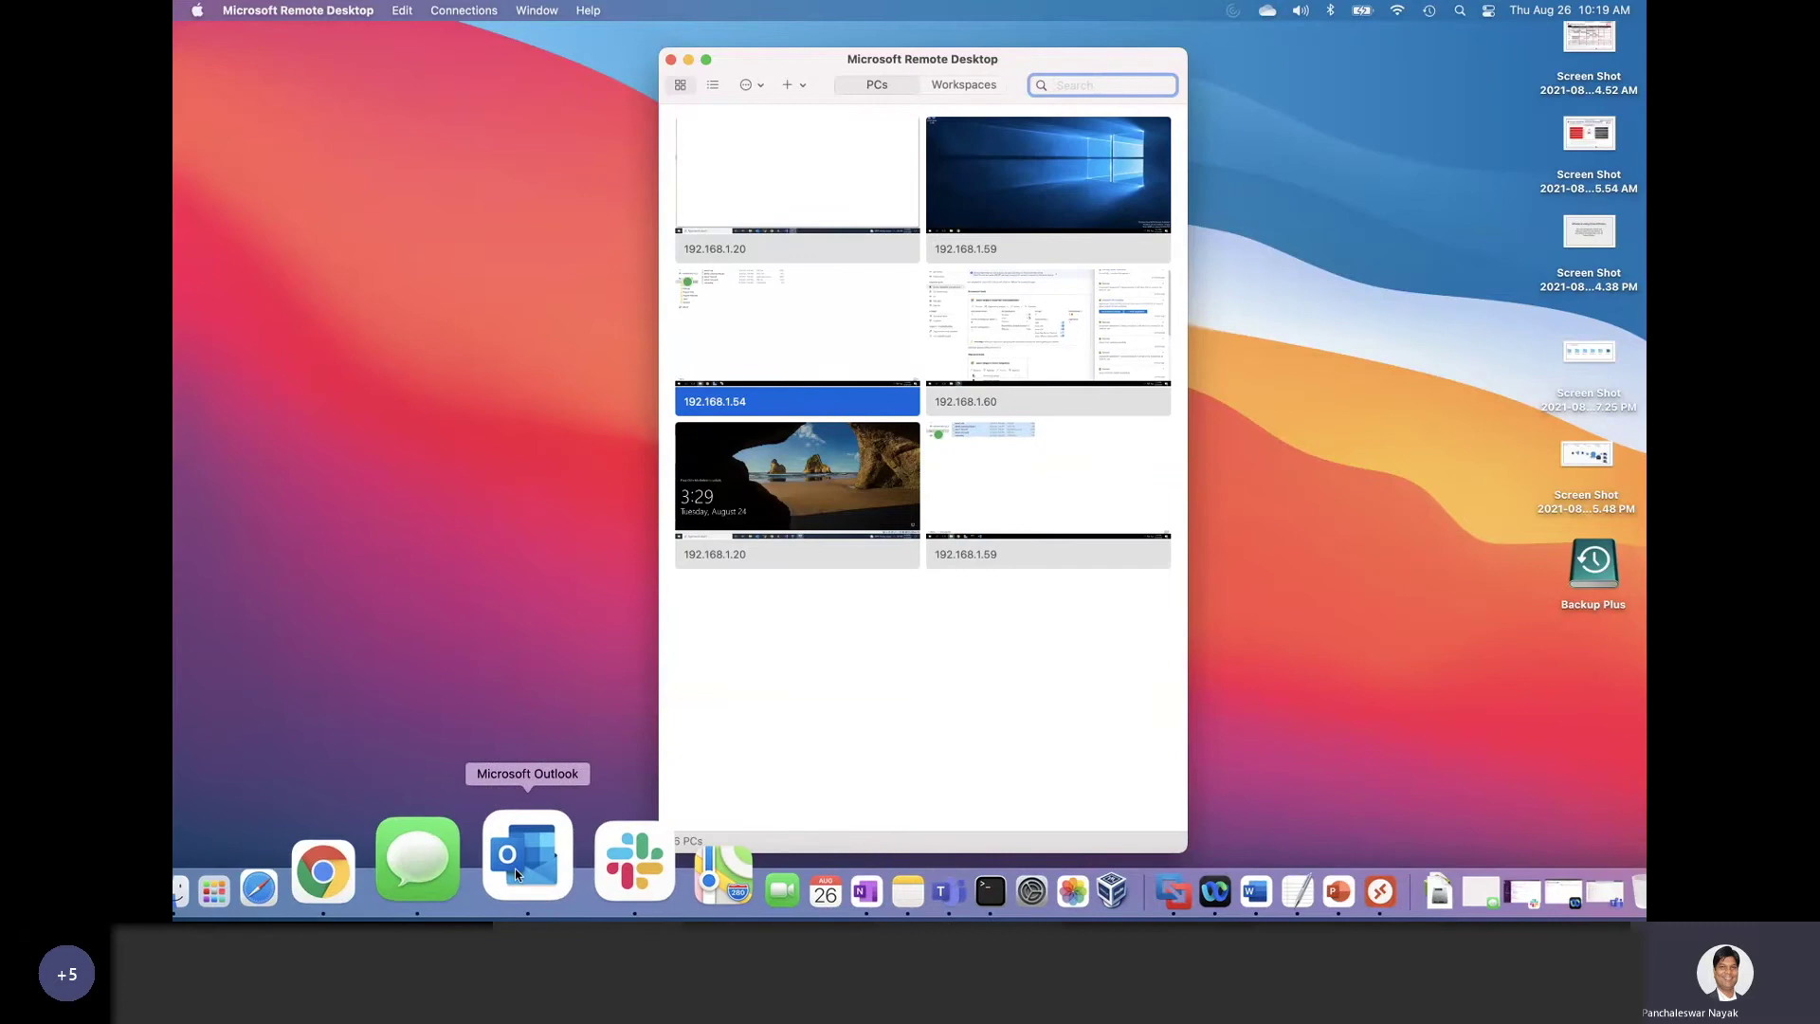
Step: Switch to Chrome and highlight the IP address of the MicrosoftAzureMigration virtual machine in its vSphere summary
left_click(447, 867)
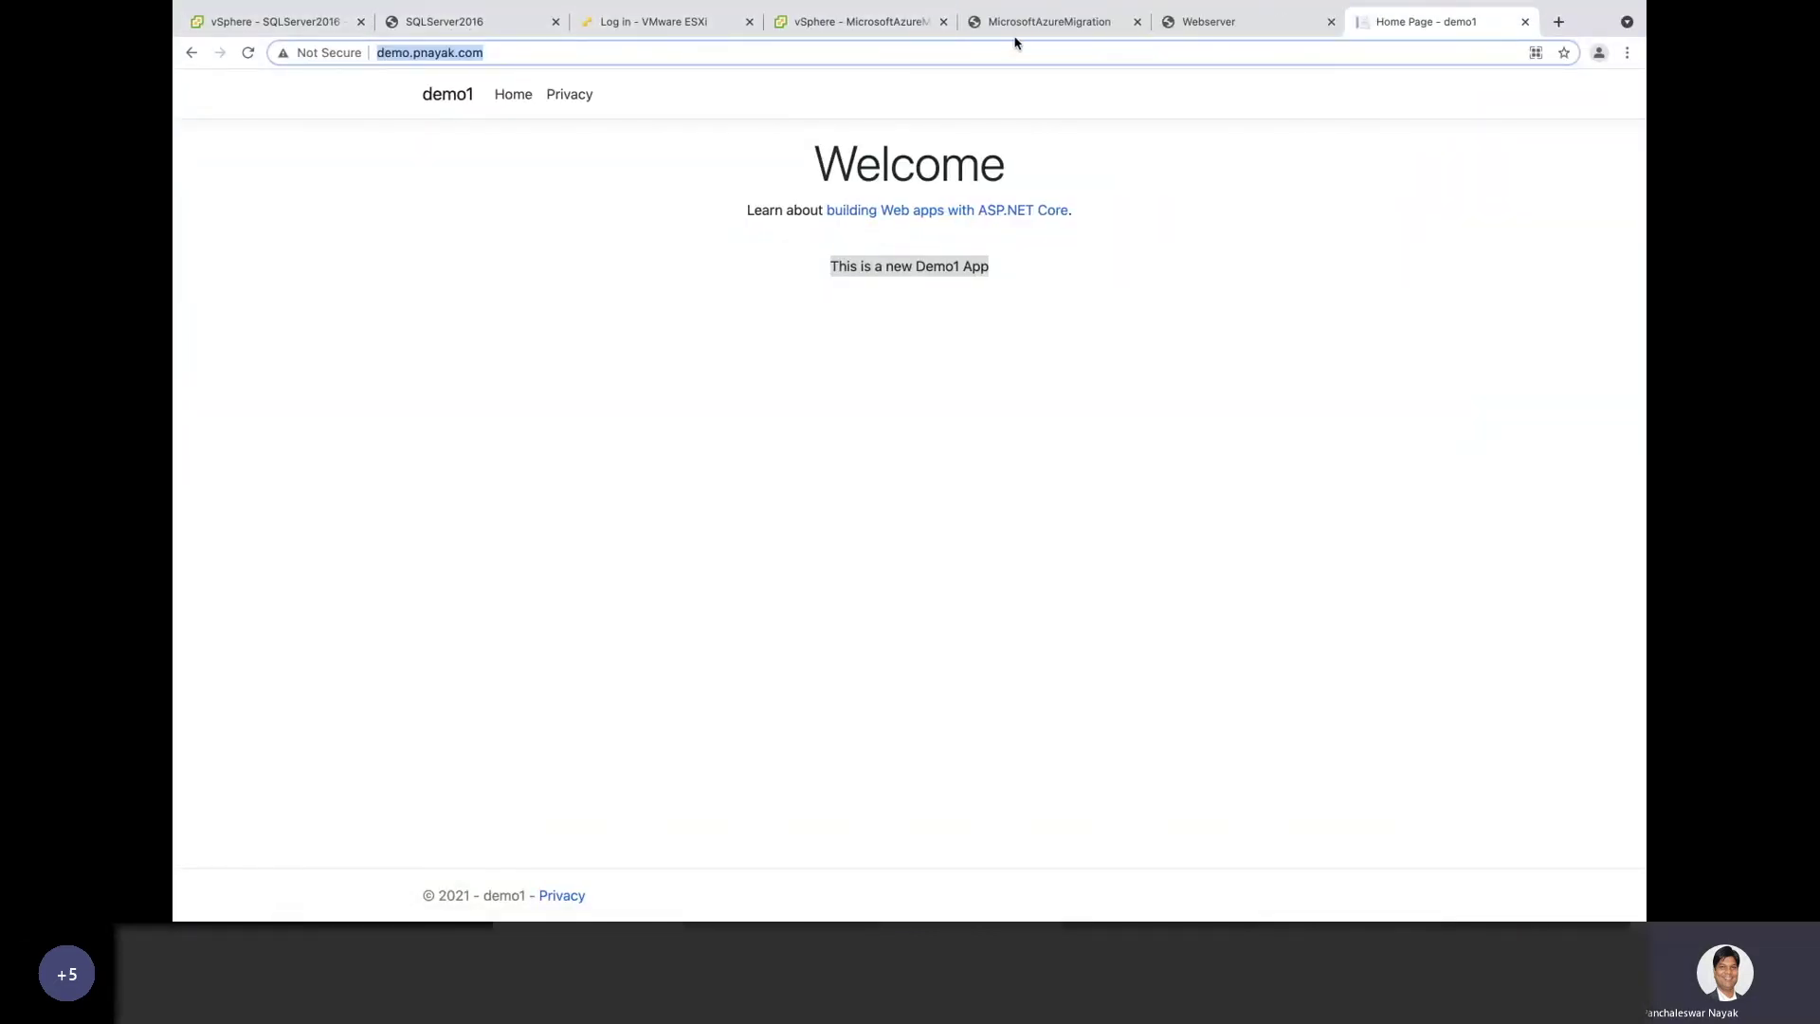
left_click(1062, 21)
left_click(890, 23)
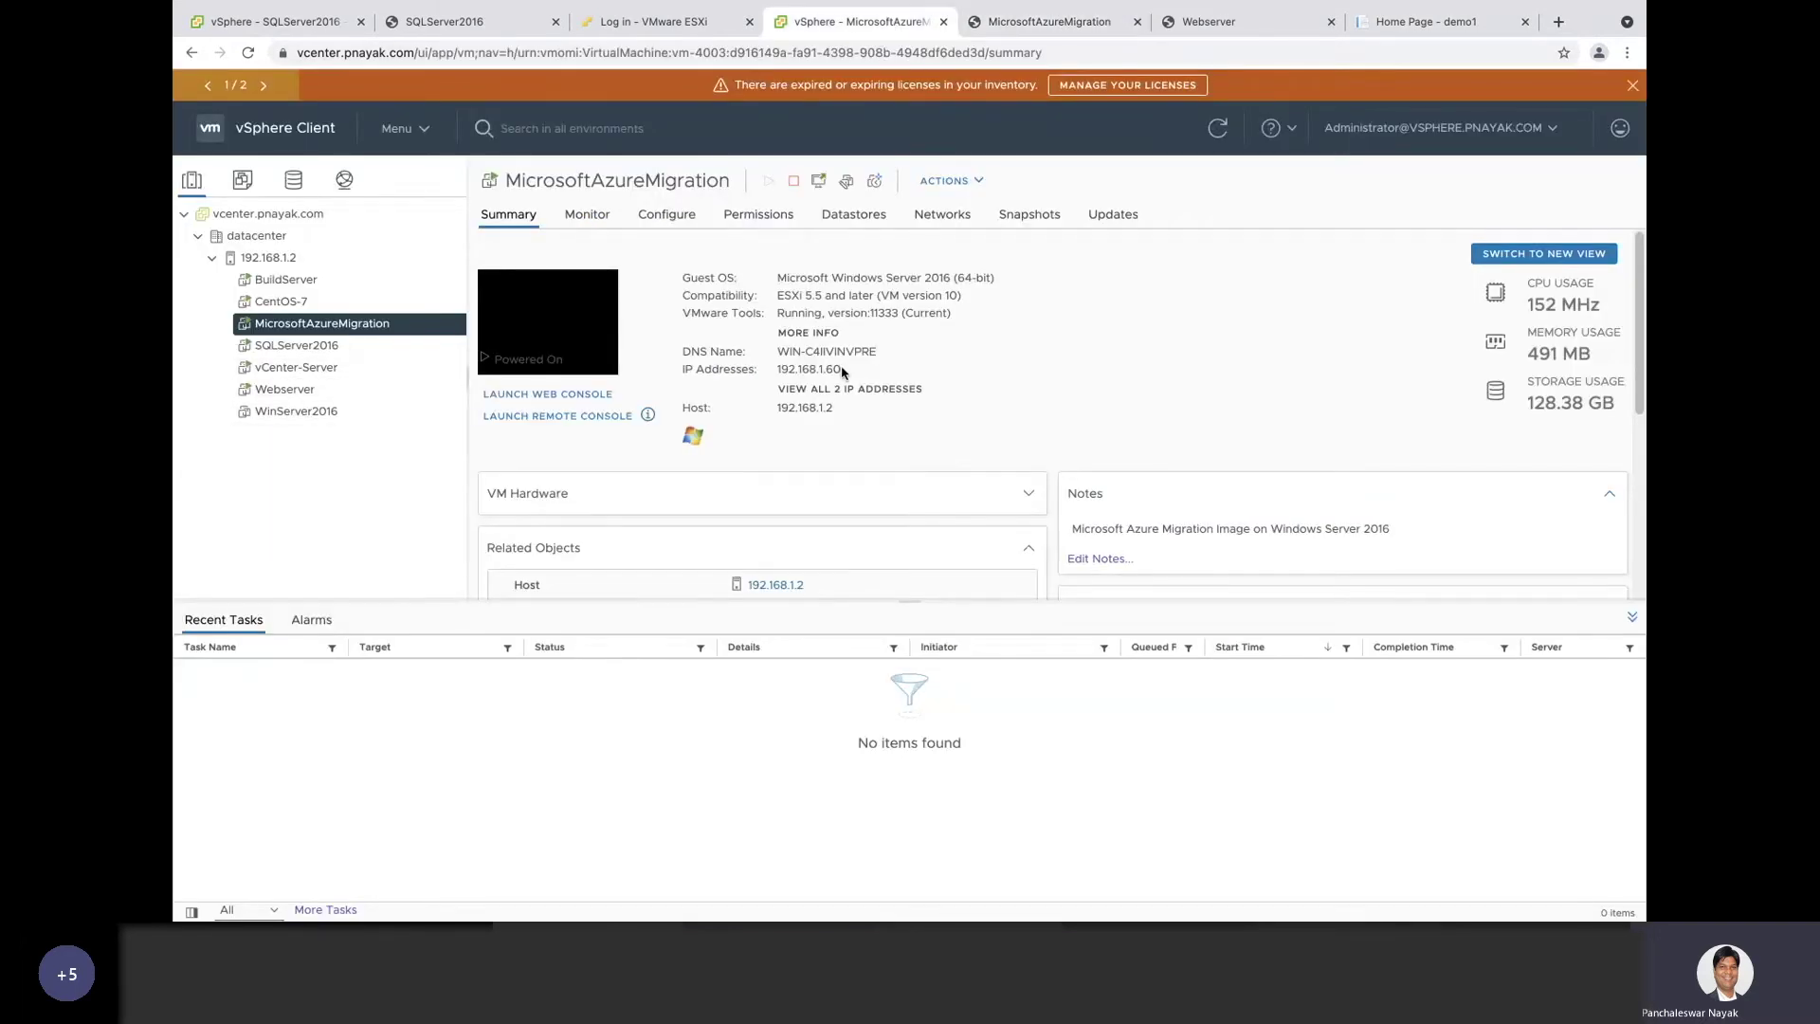
left_click_drag(779, 372, 841, 377)
Step: Connect to 192.168.1.60 in Microsoft Remote Desktop, accept its unverified certificate, and dismiss the Azure portal notifications
key("ctrl+Up")
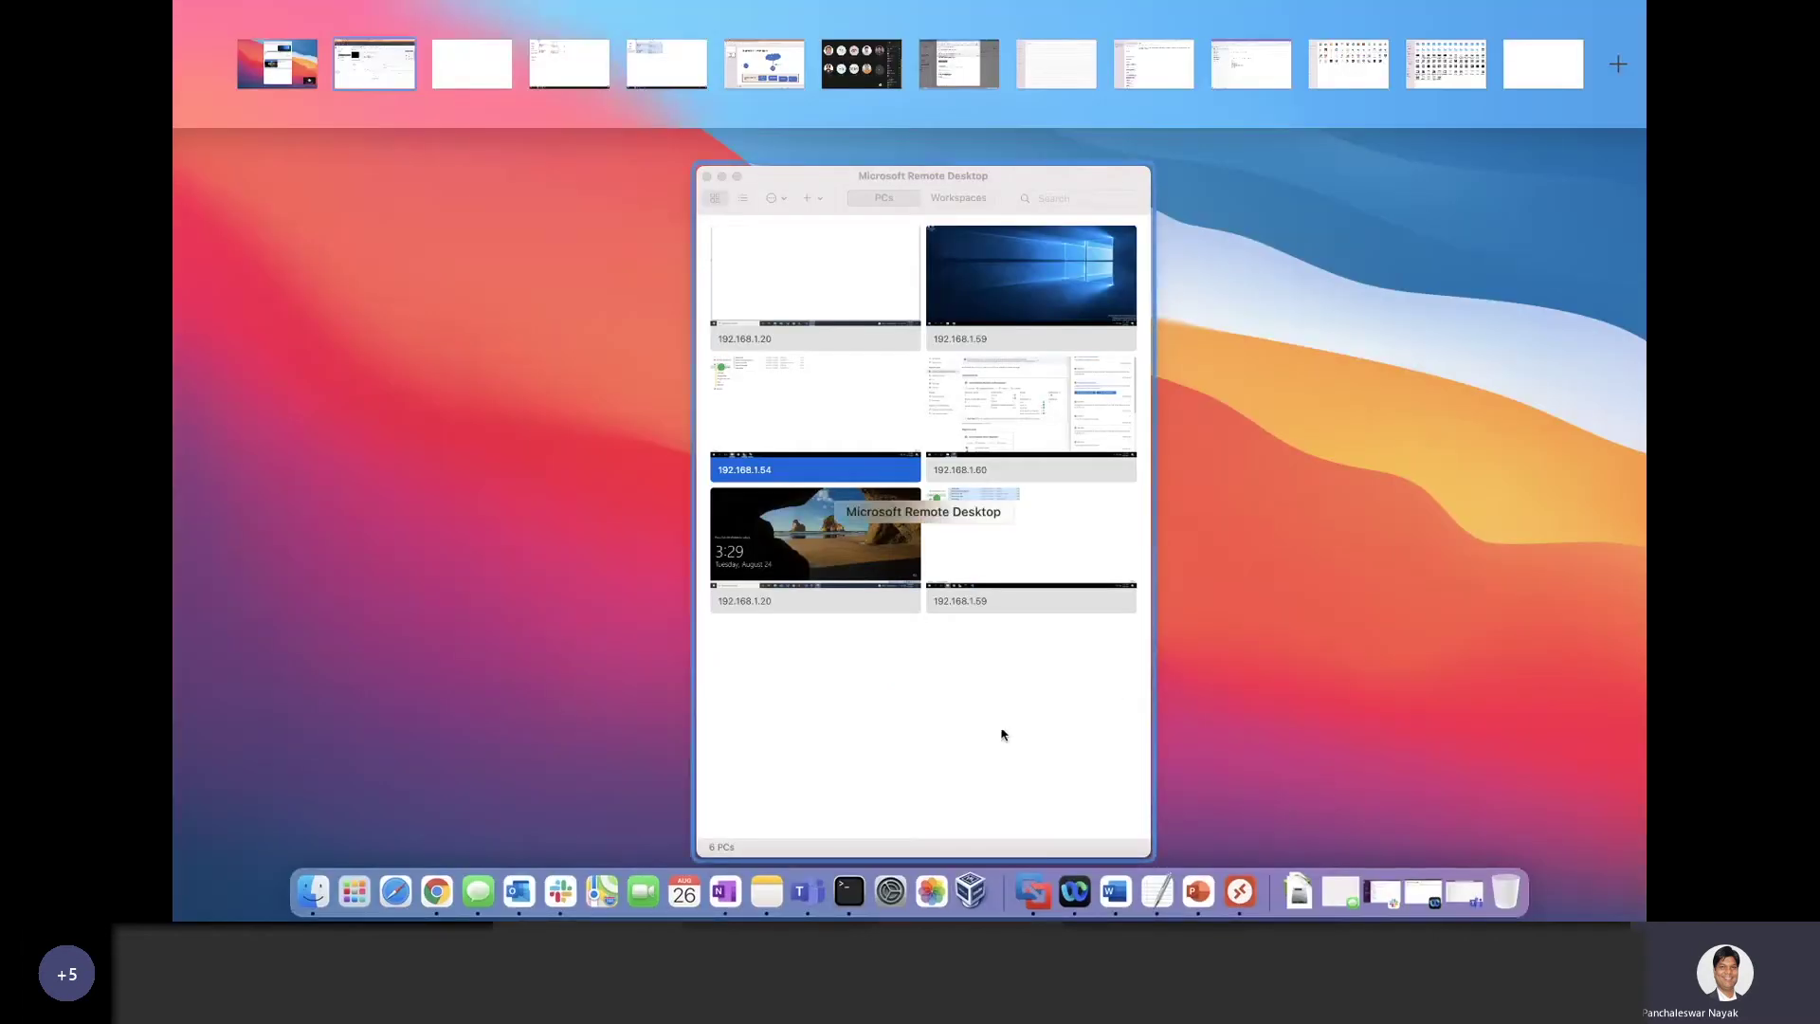
left_click(999, 731)
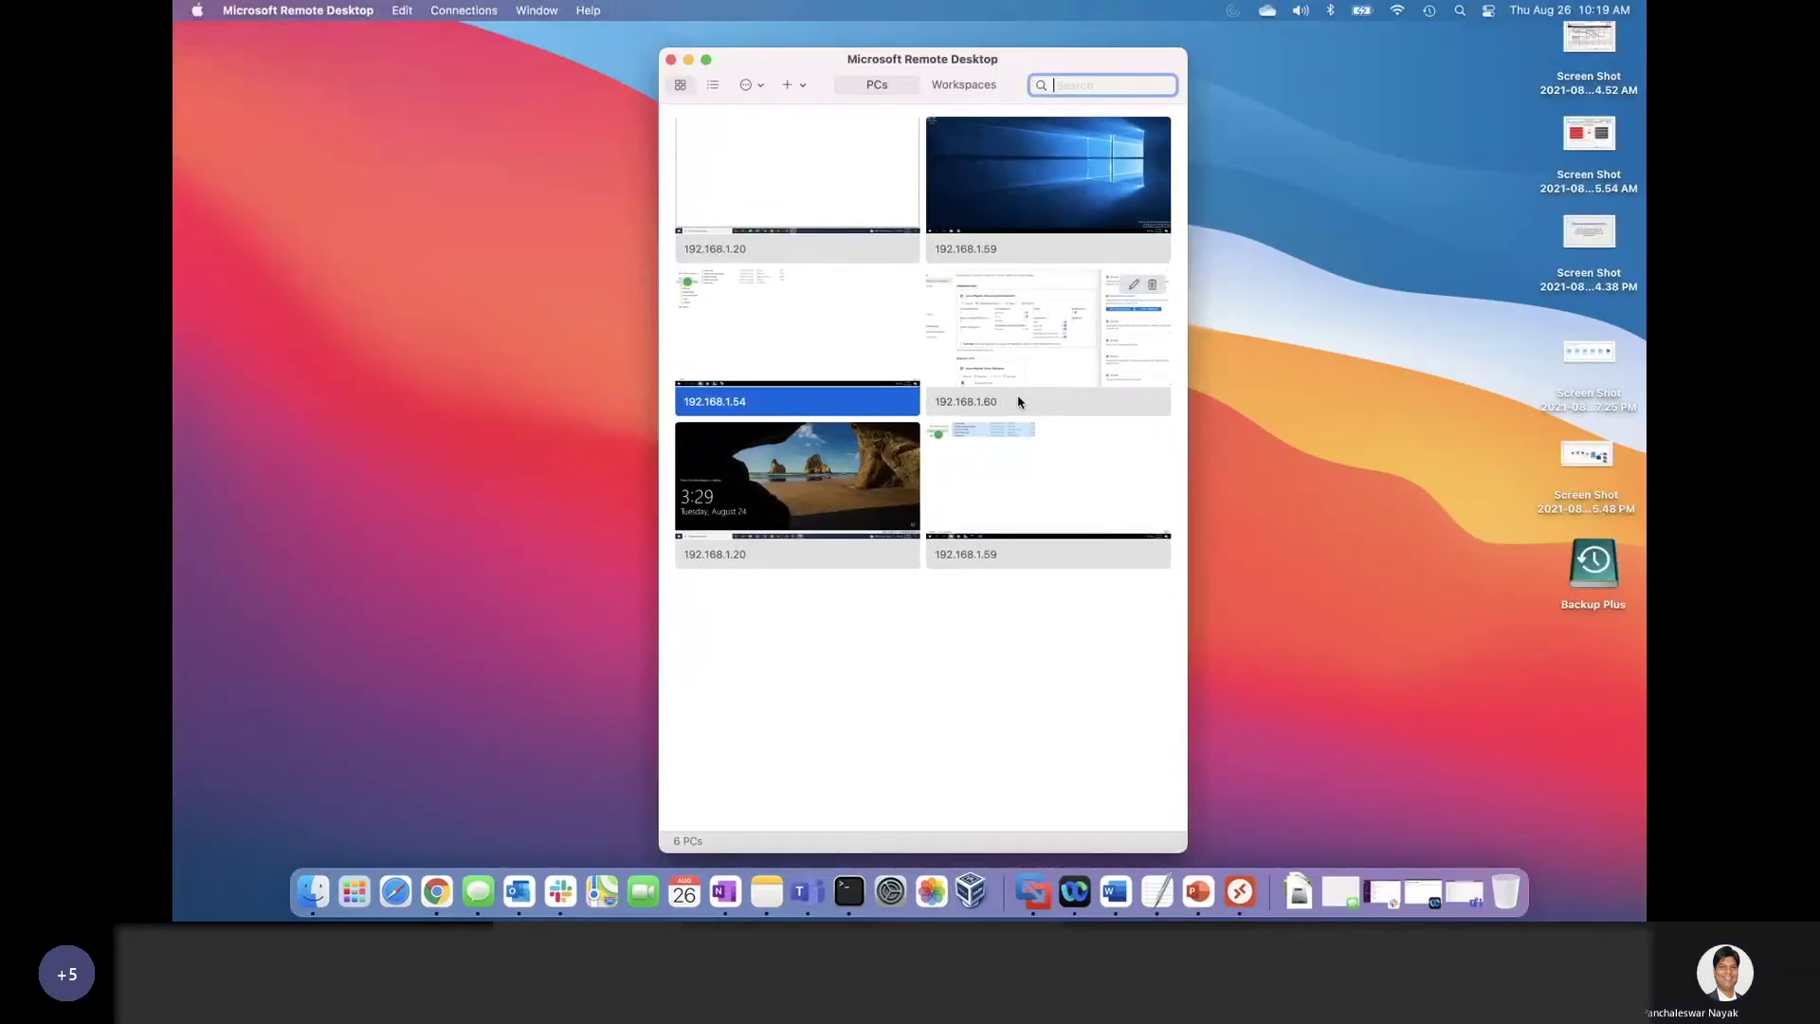
left_click(1044, 348)
double_click(1044, 348)
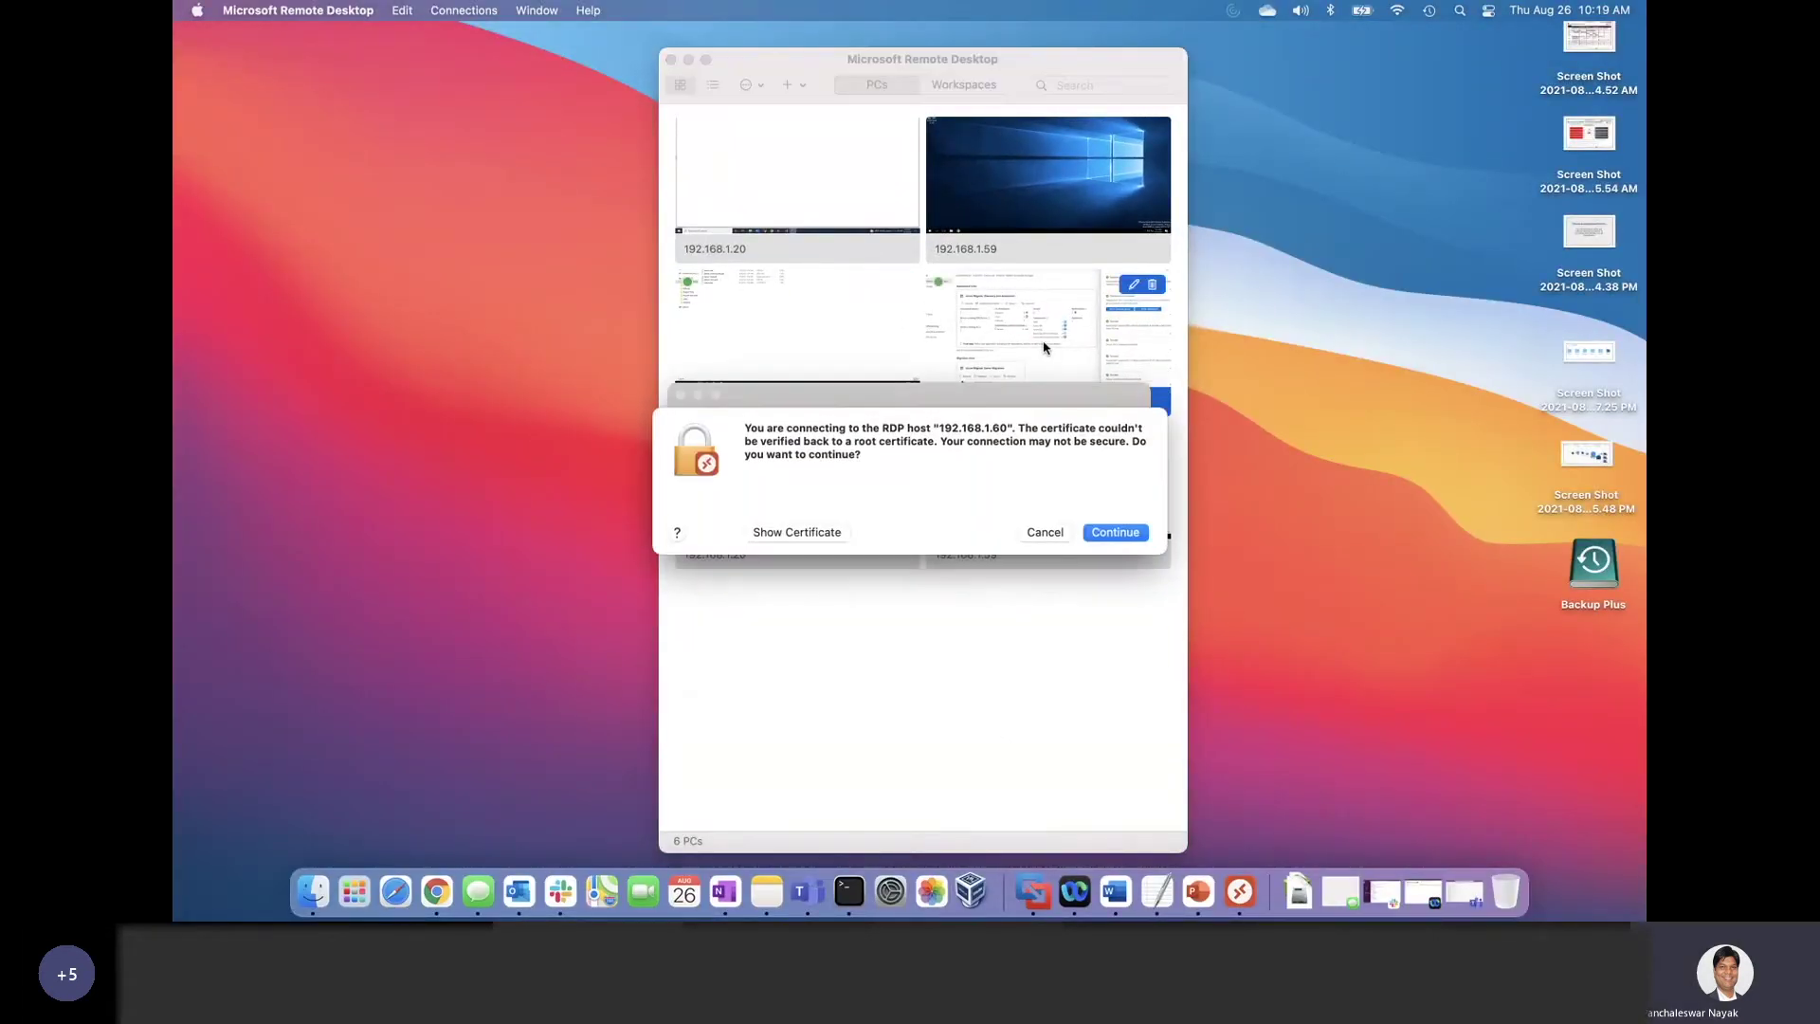
left_click(1104, 534)
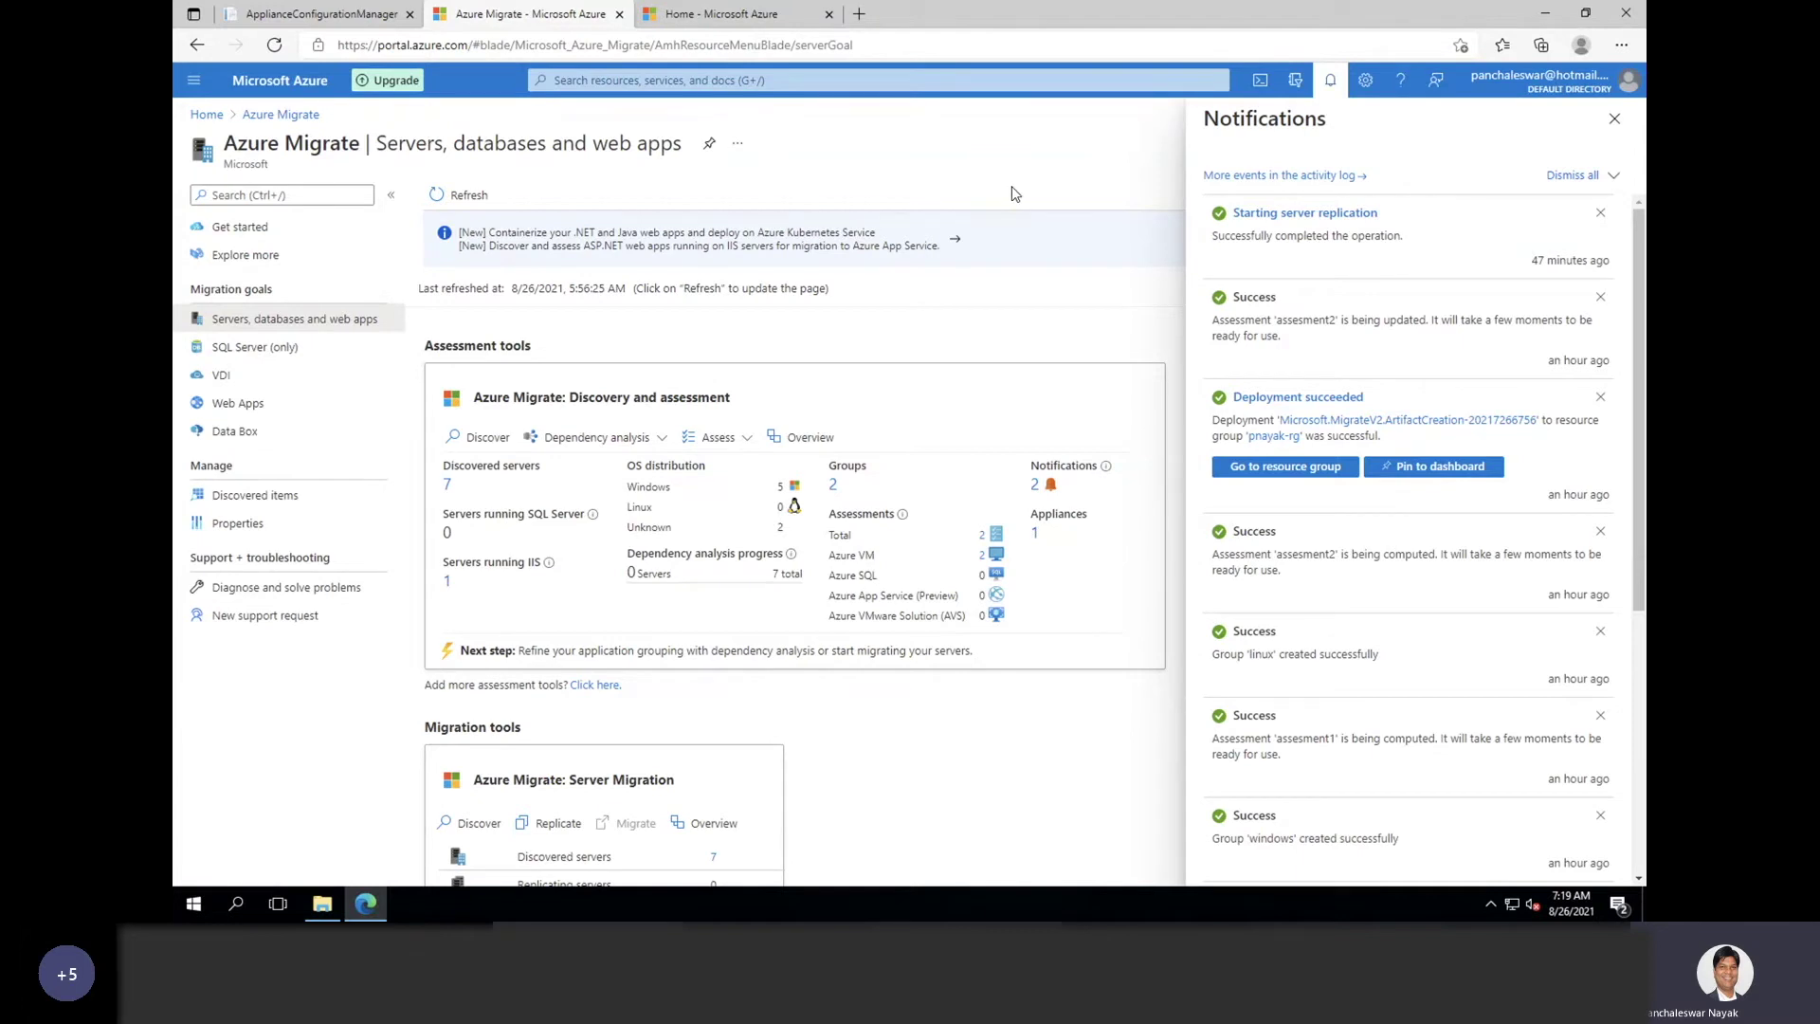
left_click(1615, 119)
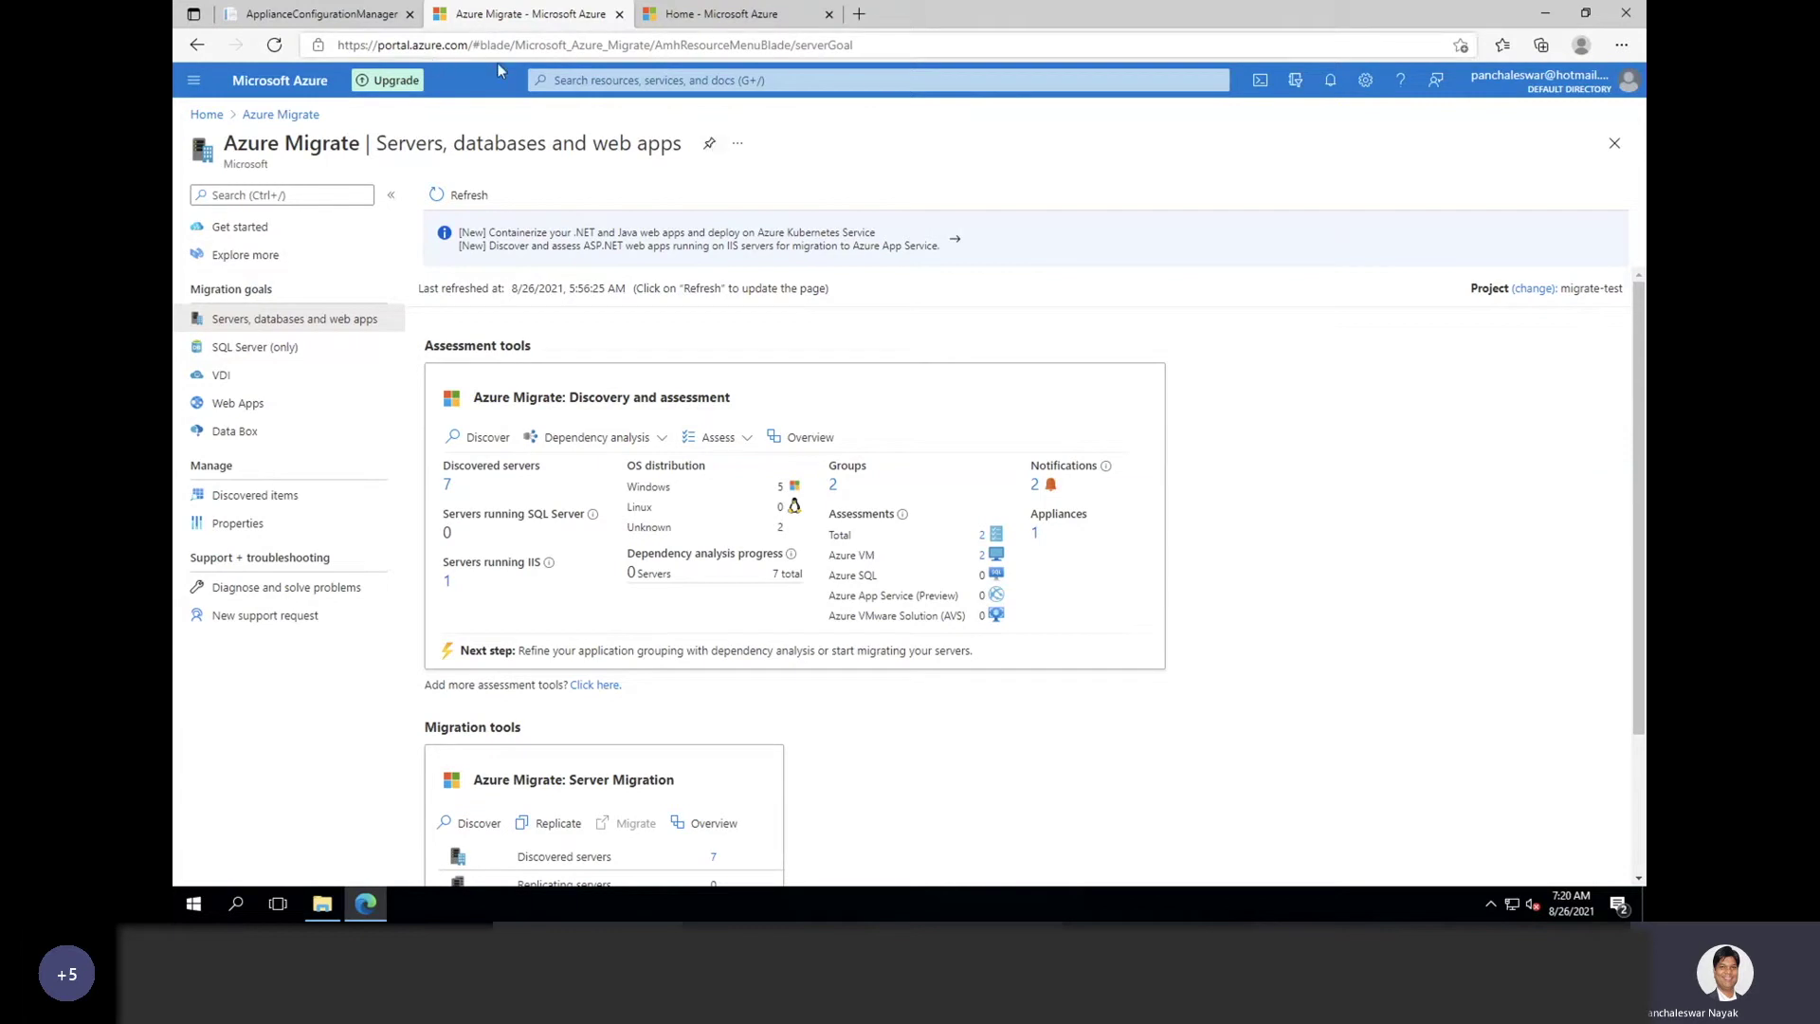
Step: Reveal the appliance's desktop and move the Azure Migrate Appliance Configuration Manager shortcut beside the Recycle Bin
left_click(1546, 15)
left_click(1546, 15)
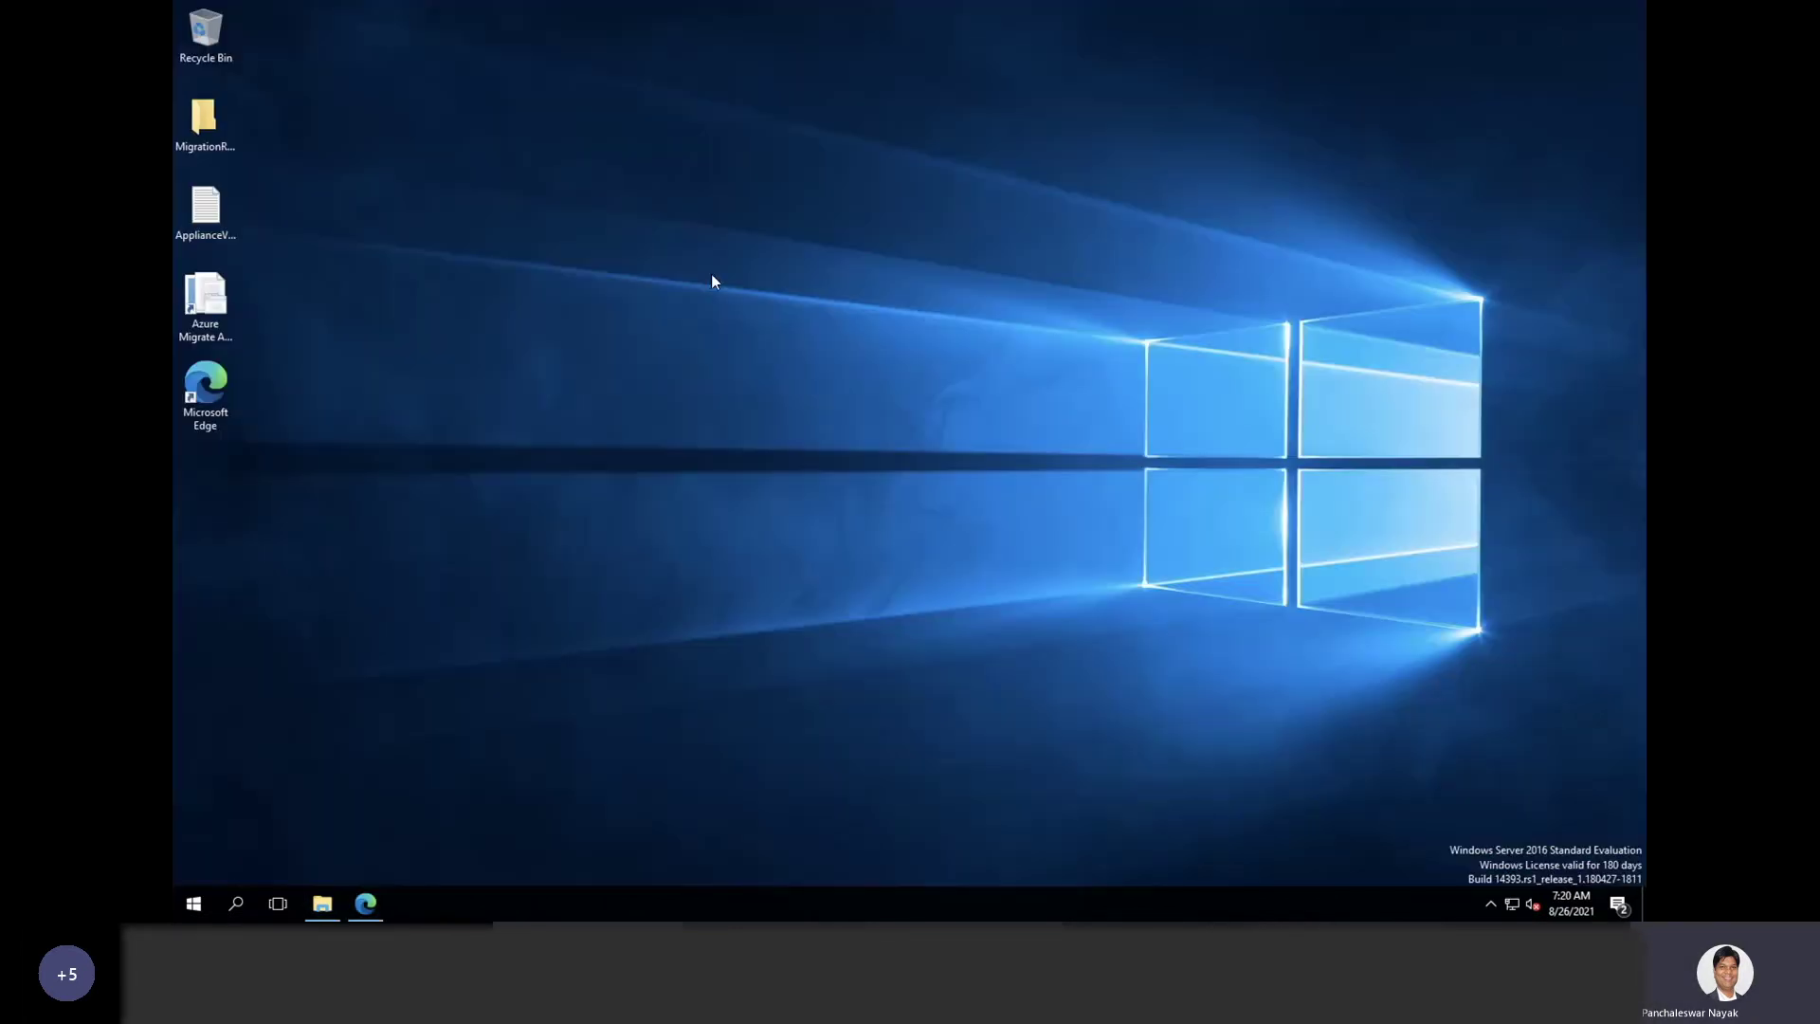
left_click(218, 319)
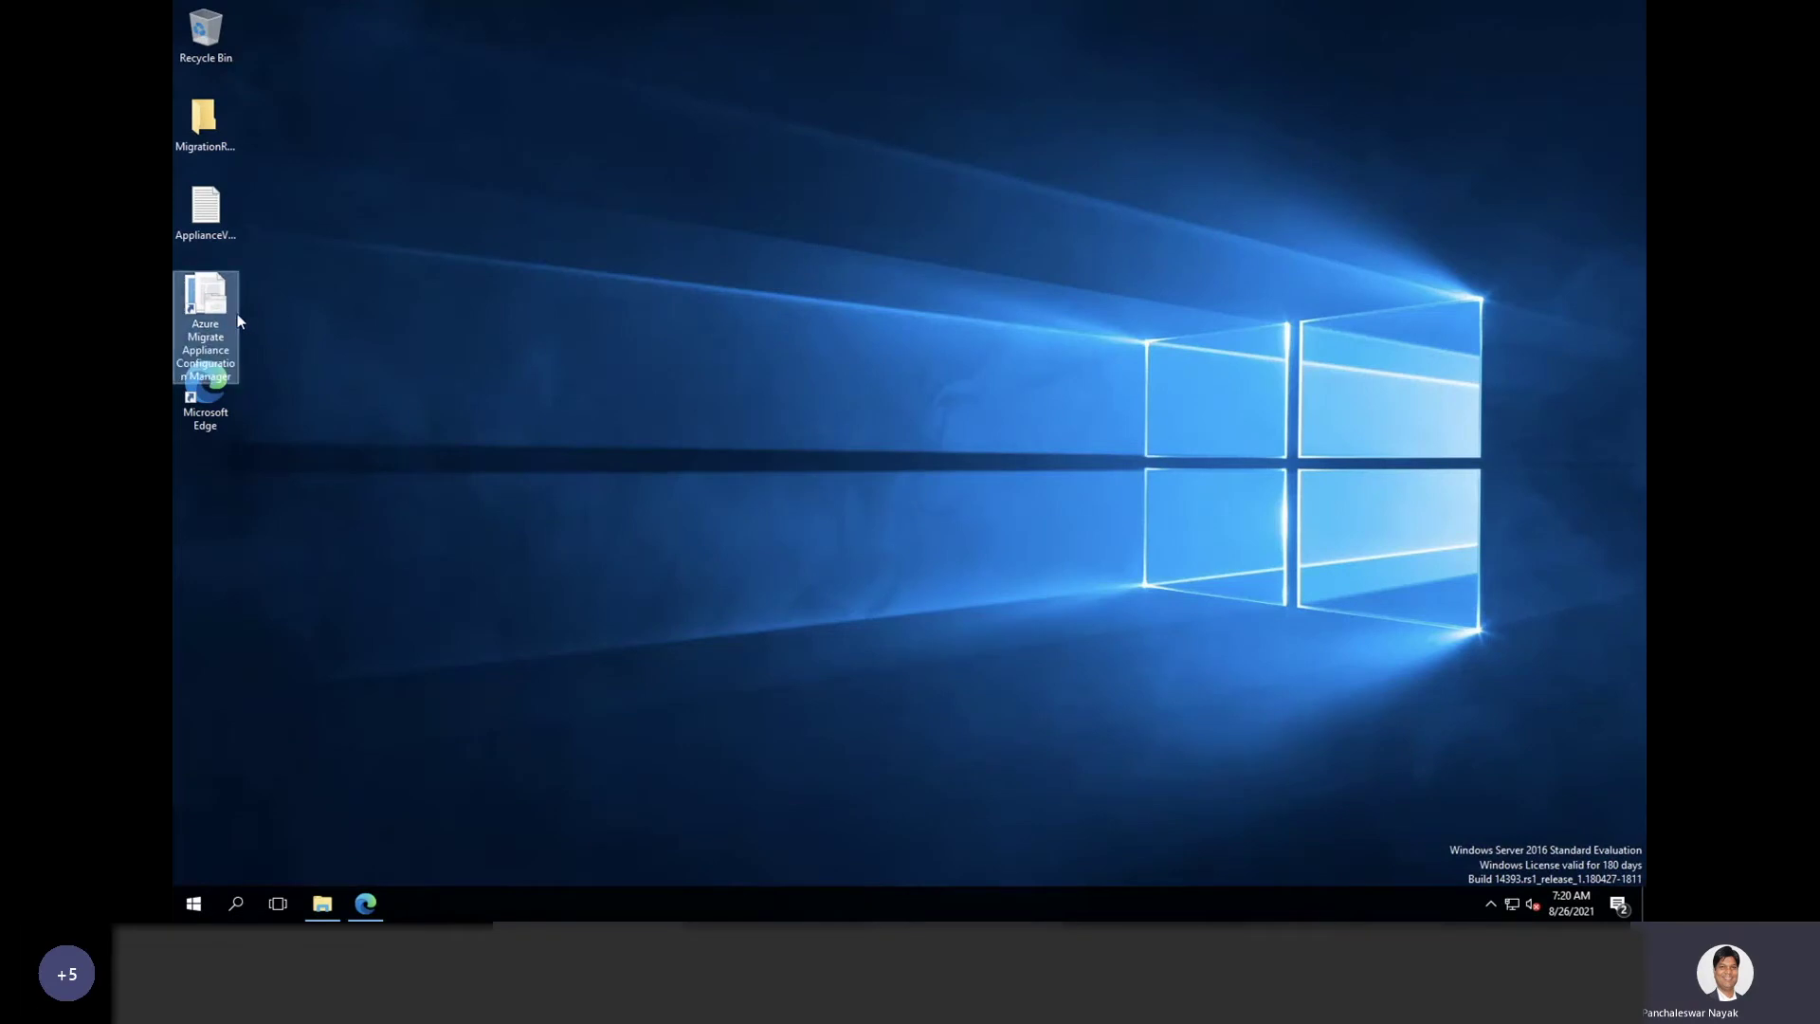
double_click(207, 344)
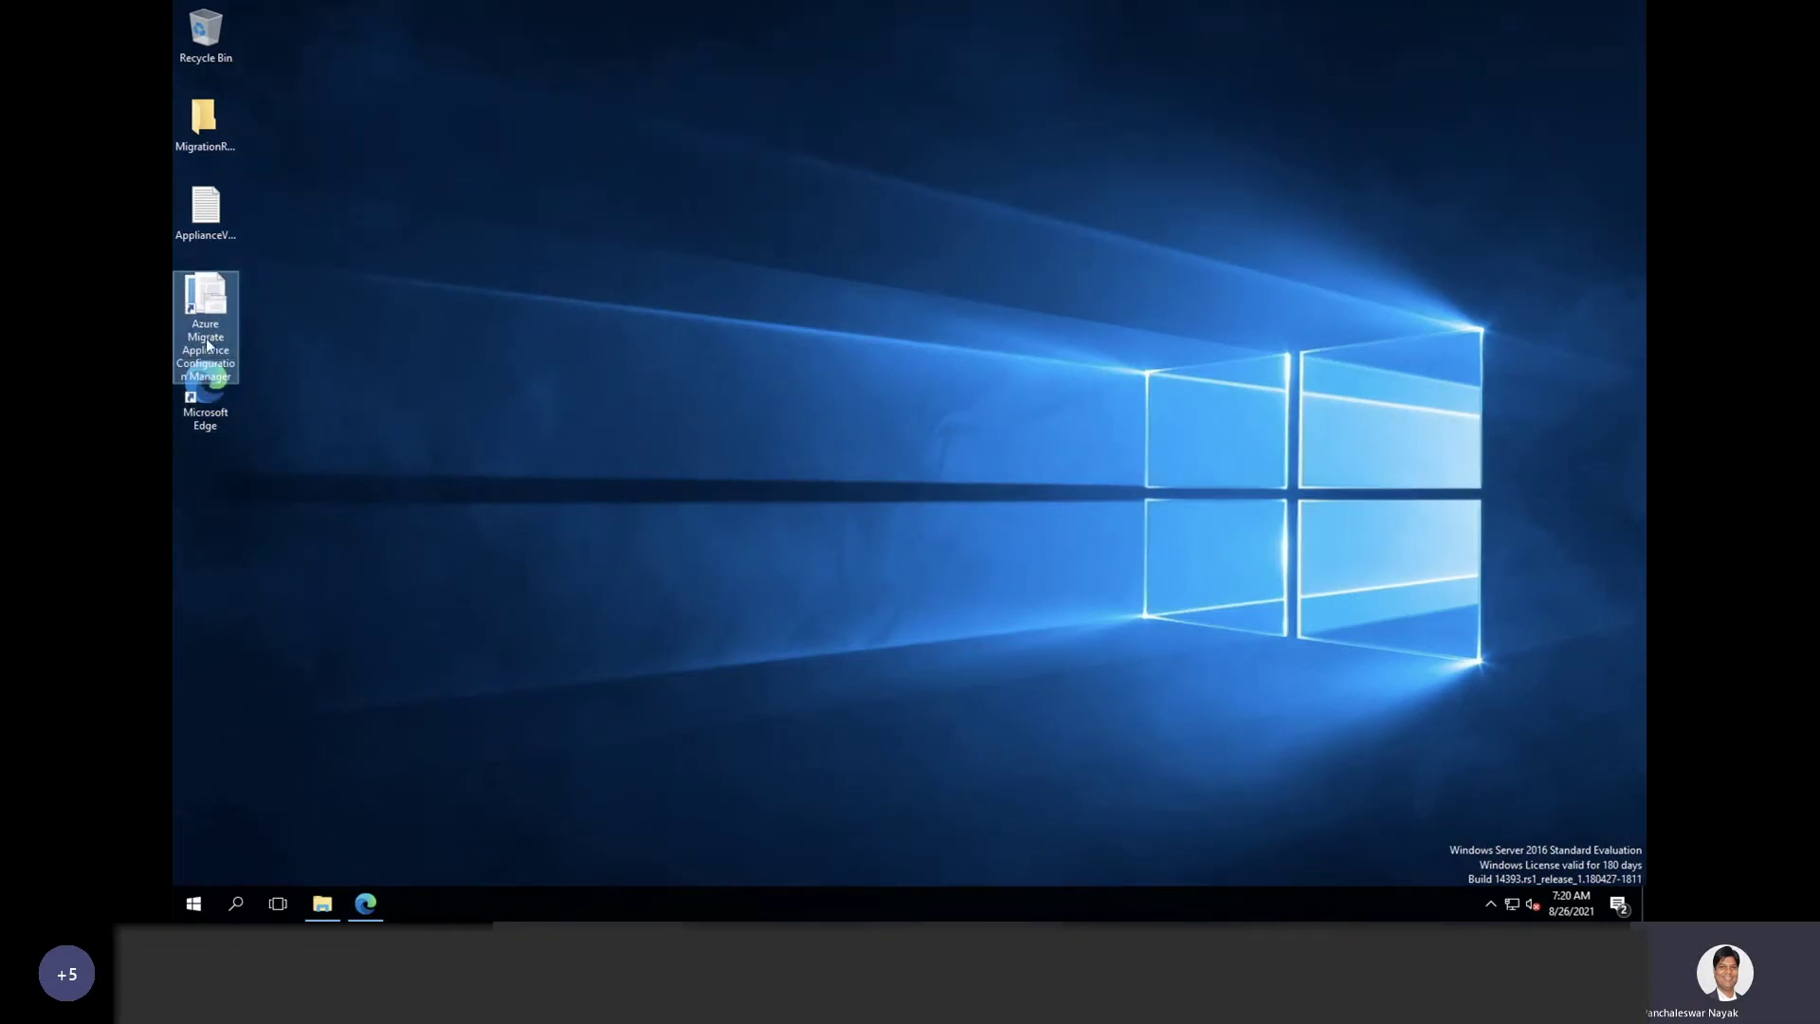
left_click_drag(210, 327, 396, 118)
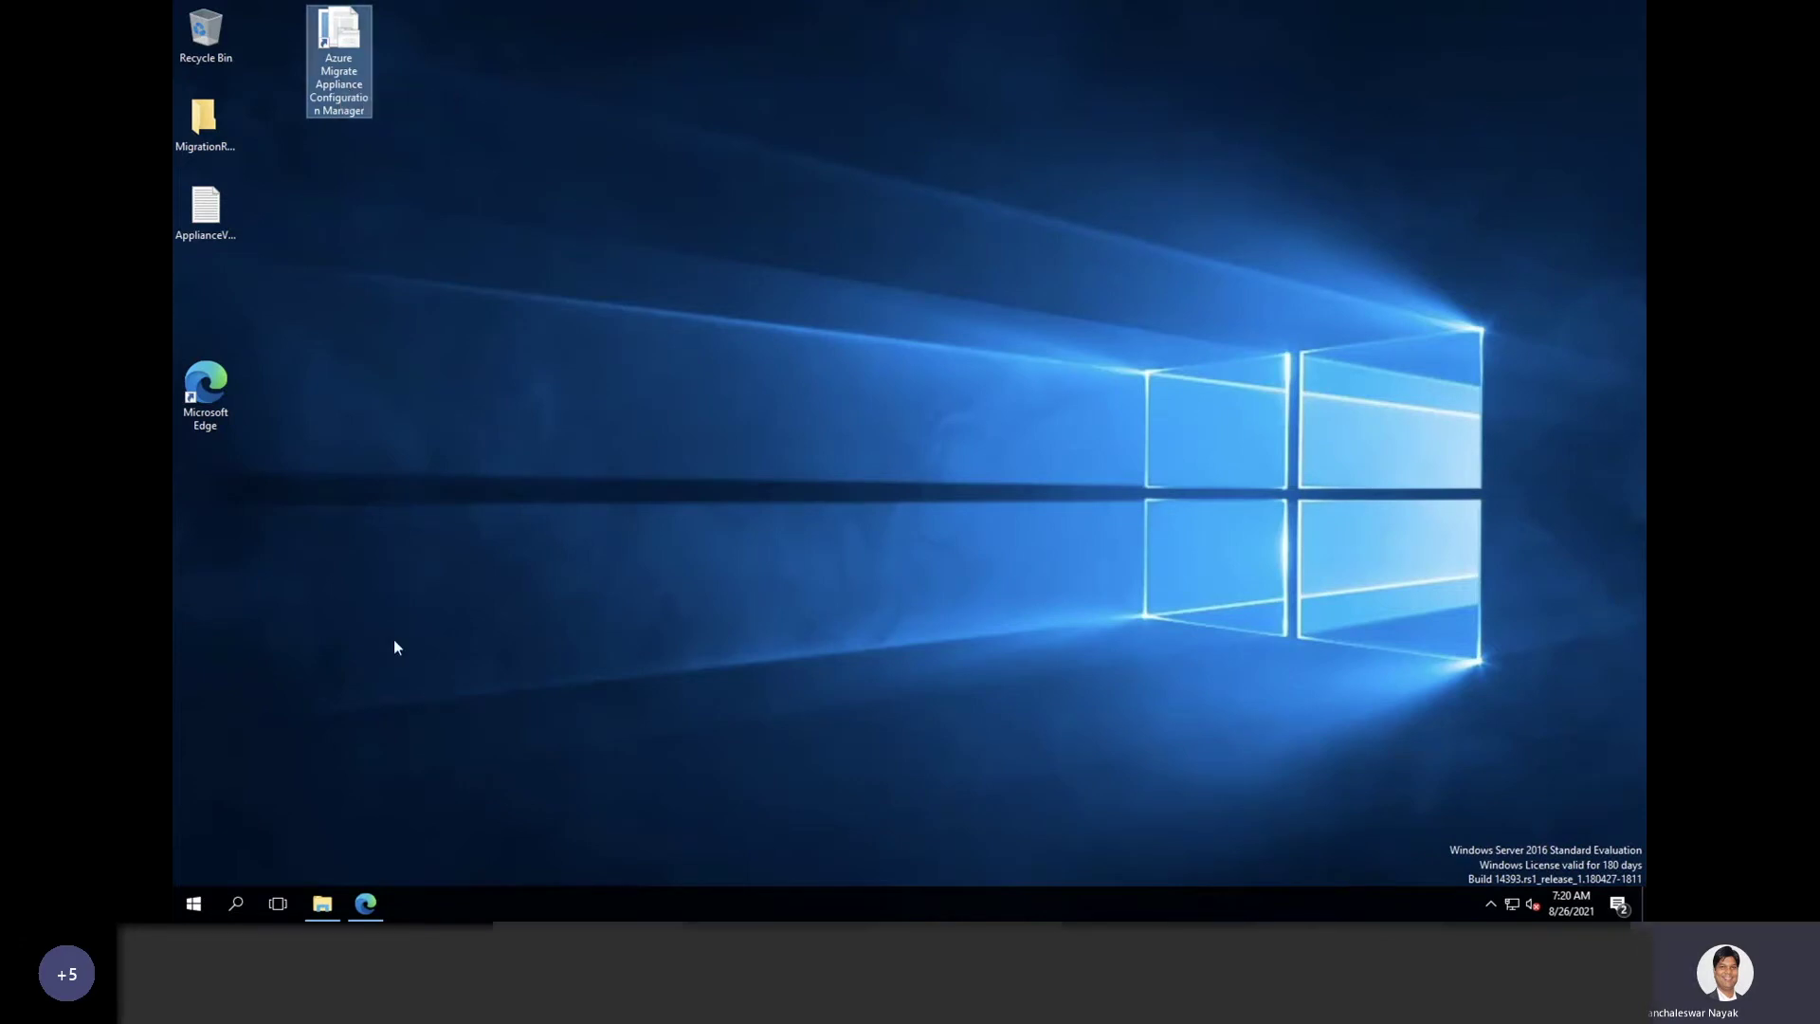
Step: Show the Appliance Configuration Manager page in Edge from its beginning, at the Set up prerequisites section
left_click(365, 903)
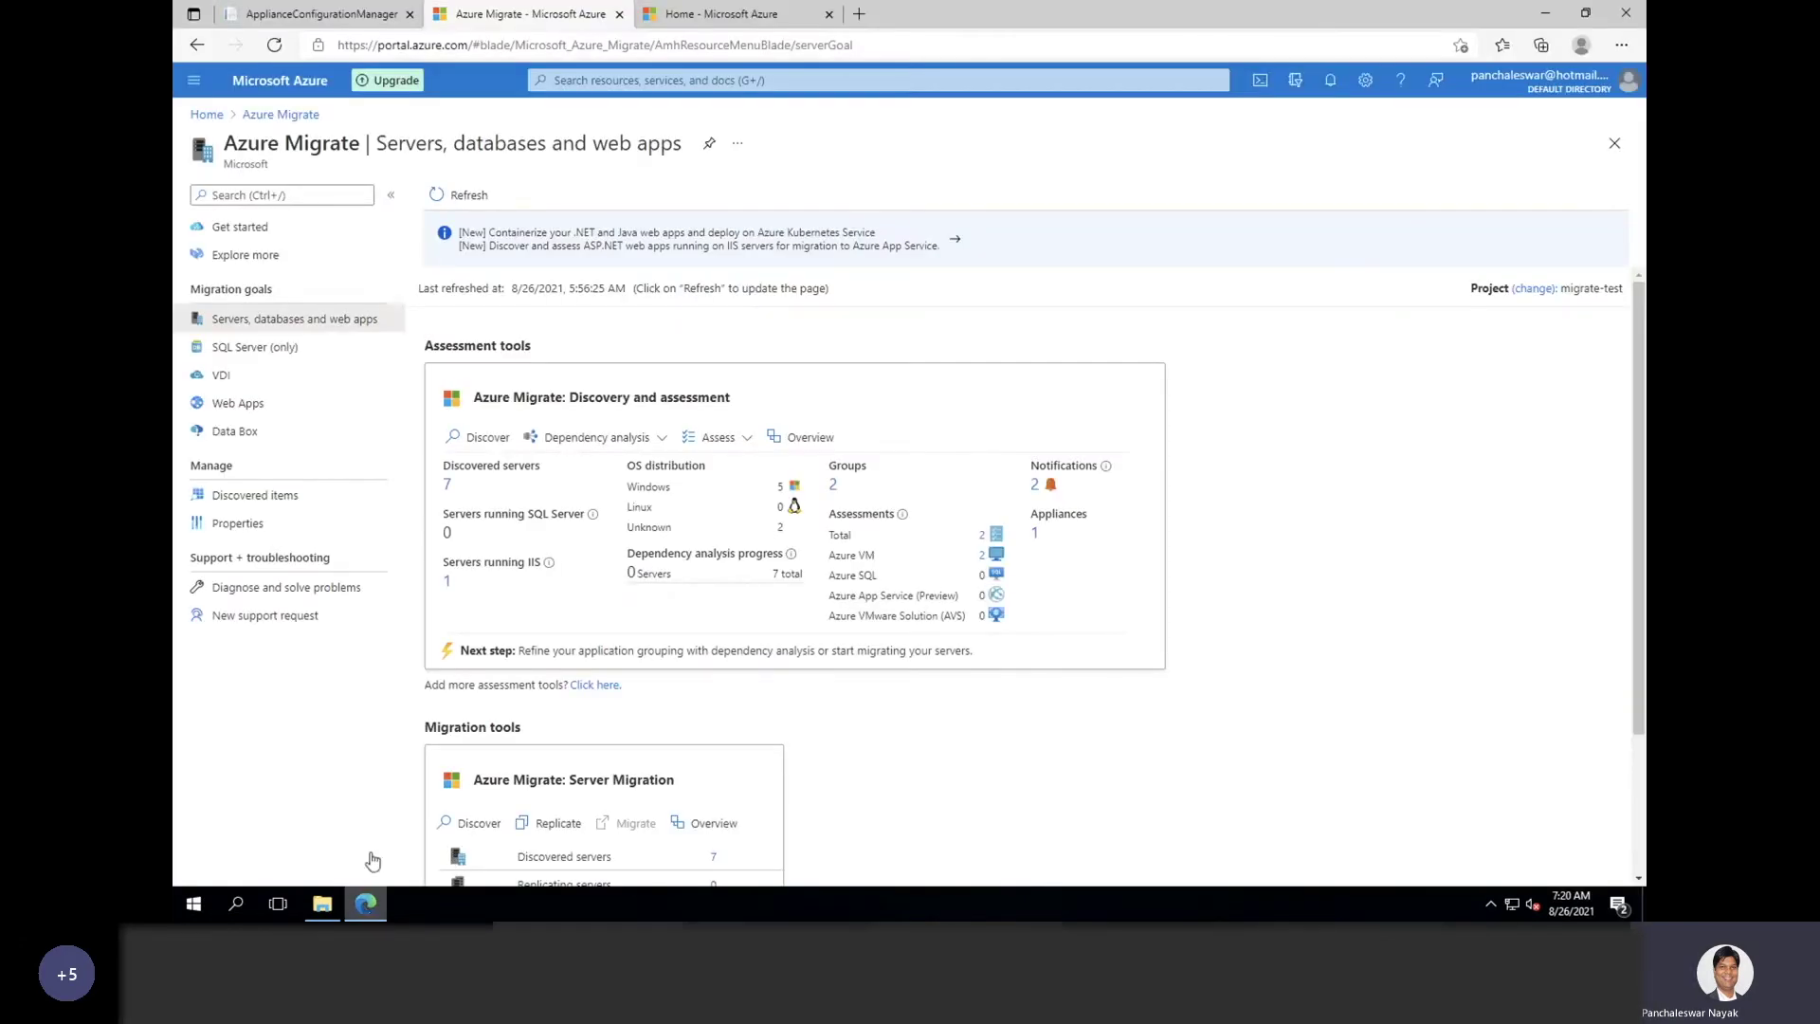
left_click(325, 15)
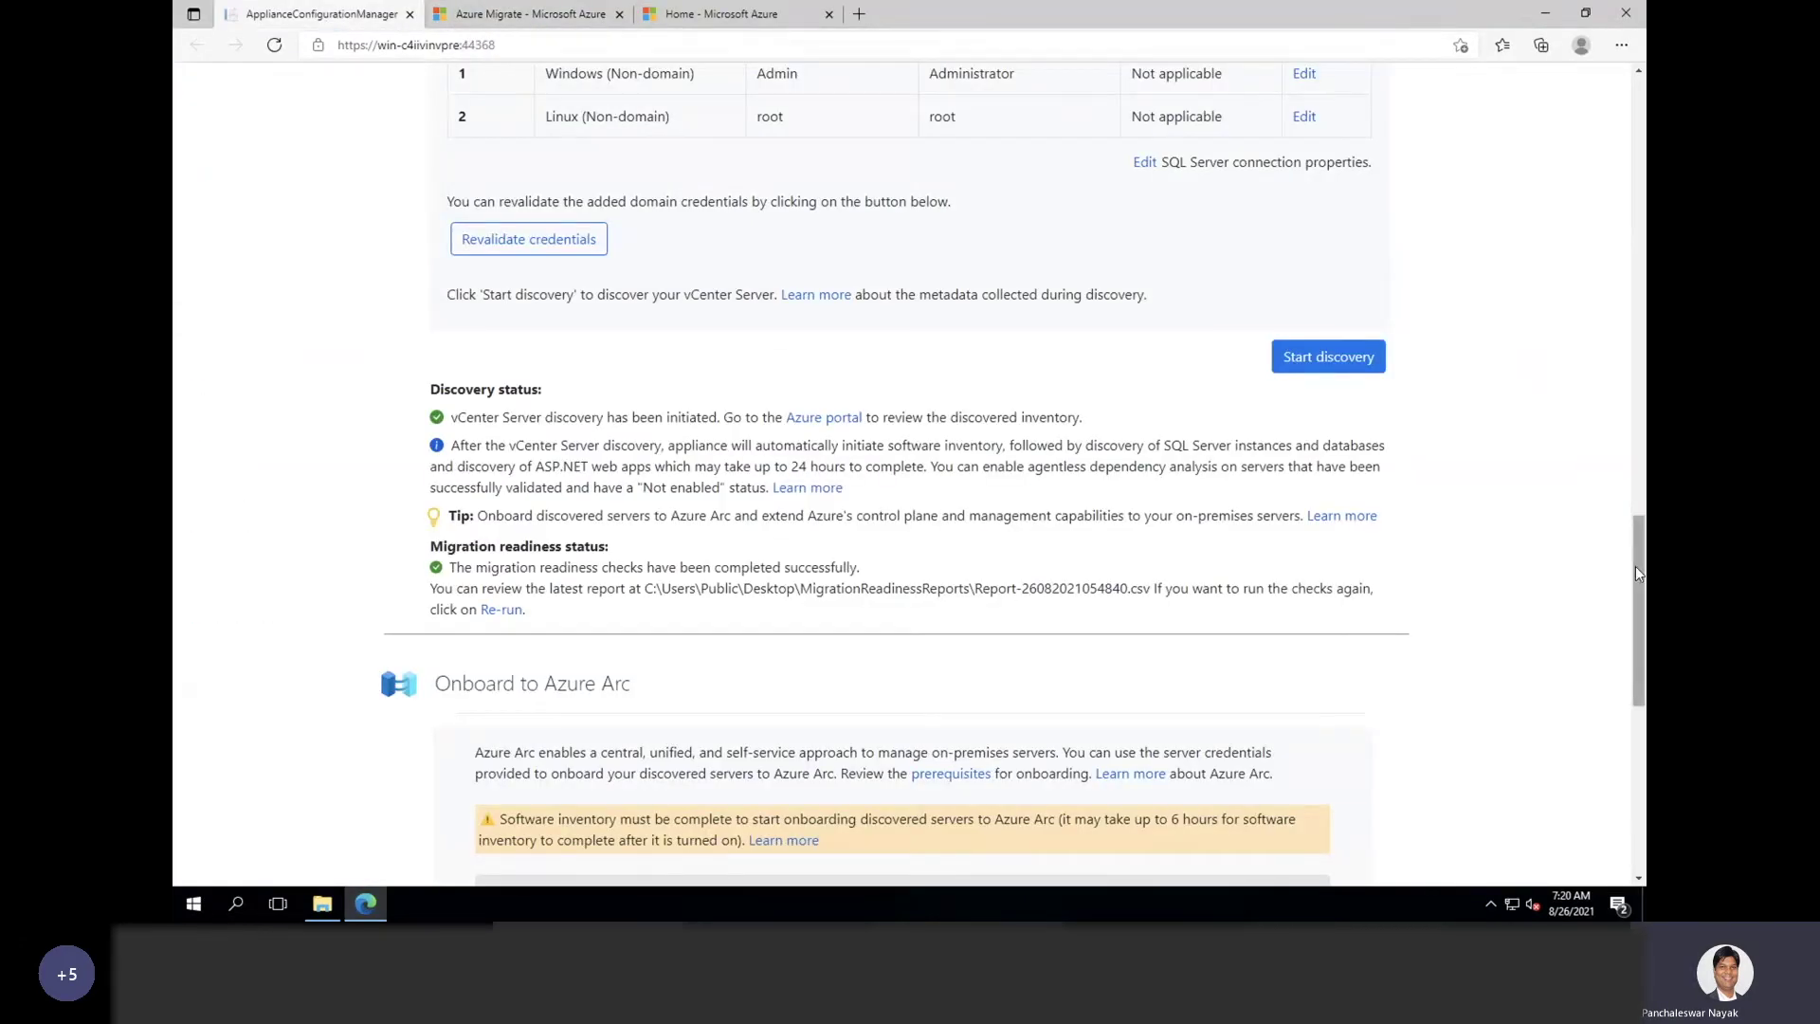
left_click_drag(1635, 566, 1629, 142)
scroll(1628, 142, "up", 3)
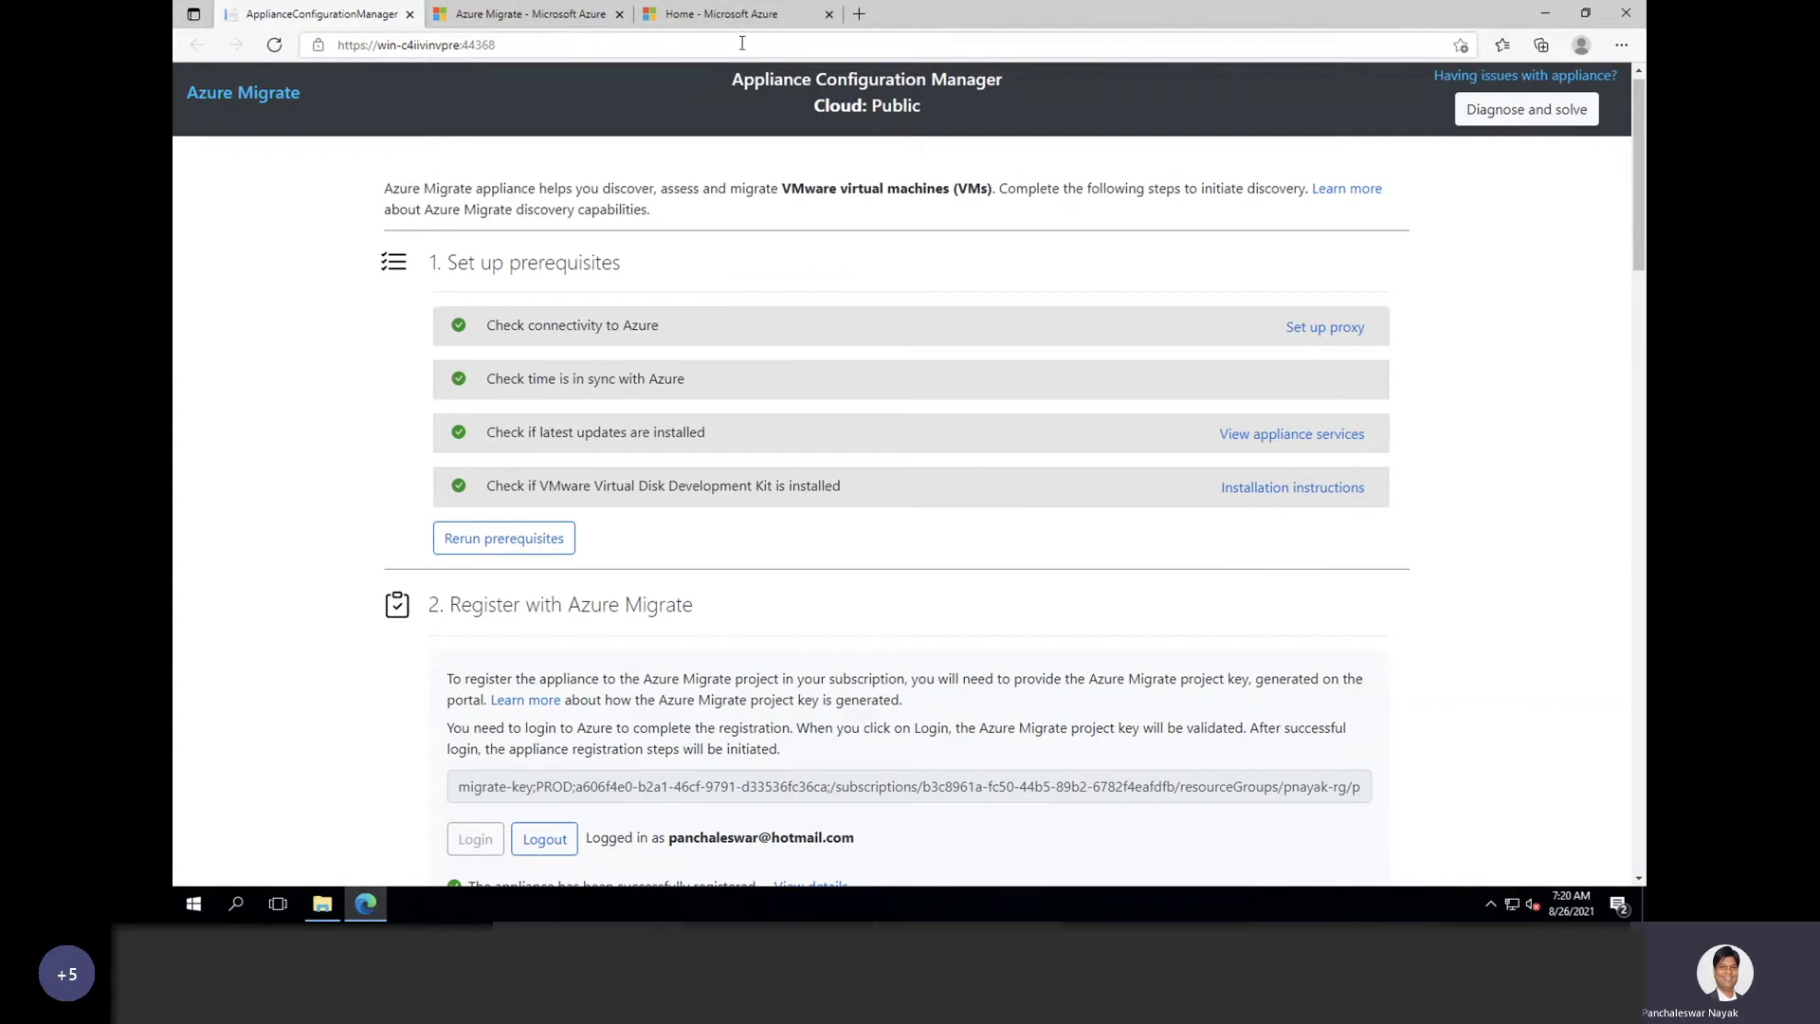
Step: Glance at the desktop shortcut, return to the prerequisites, and highlight the VMware Virtual Disk Development Kit installation check
left_click(1546, 15)
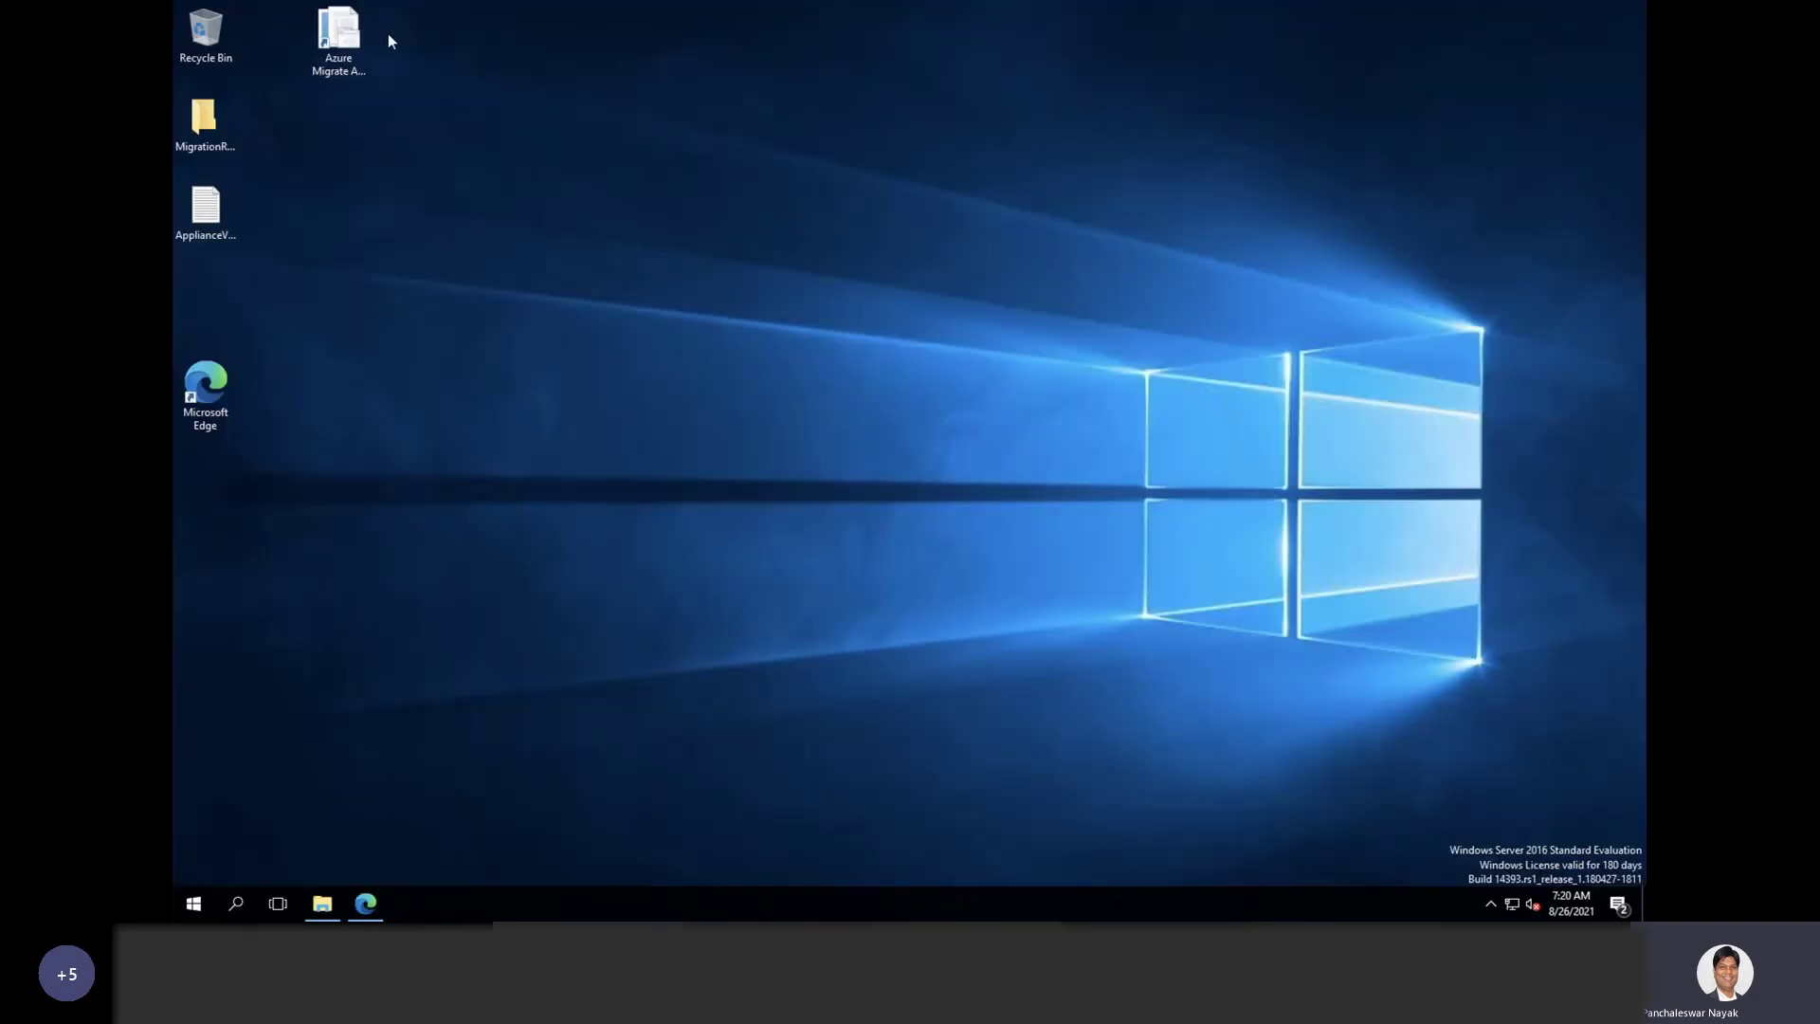
left_click(364, 905)
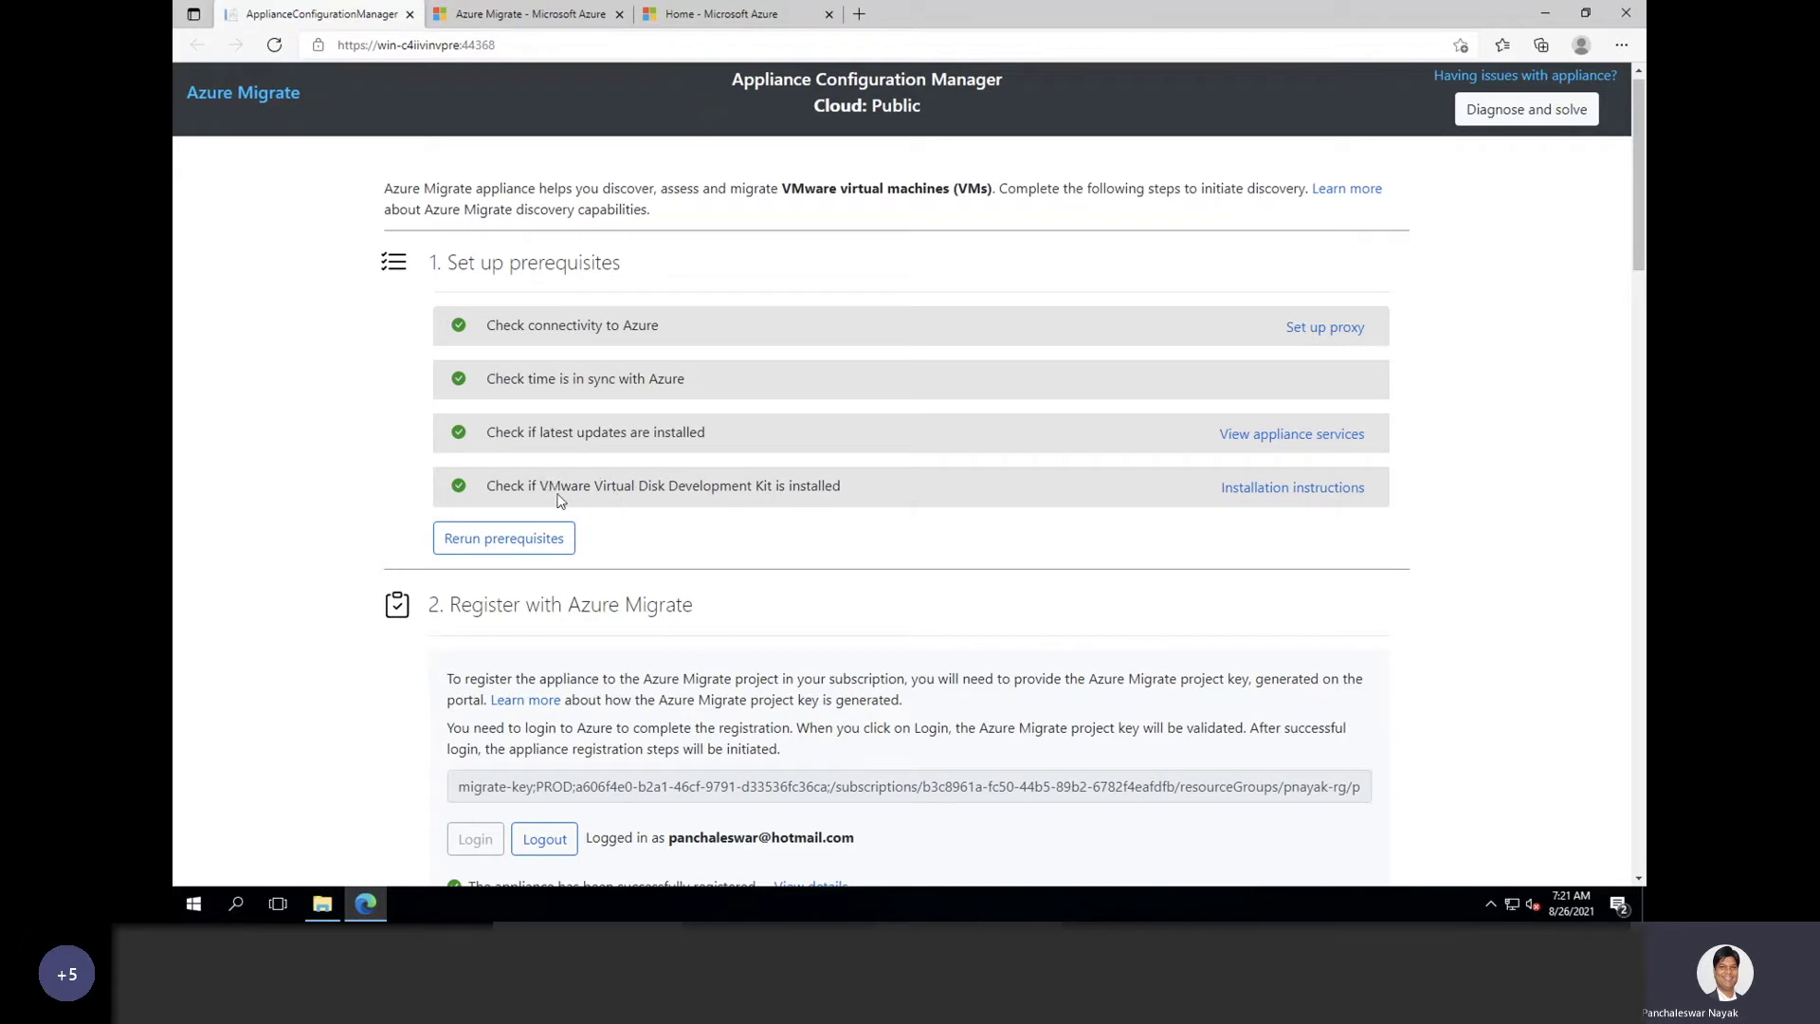
left_click_drag(544, 487, 833, 484)
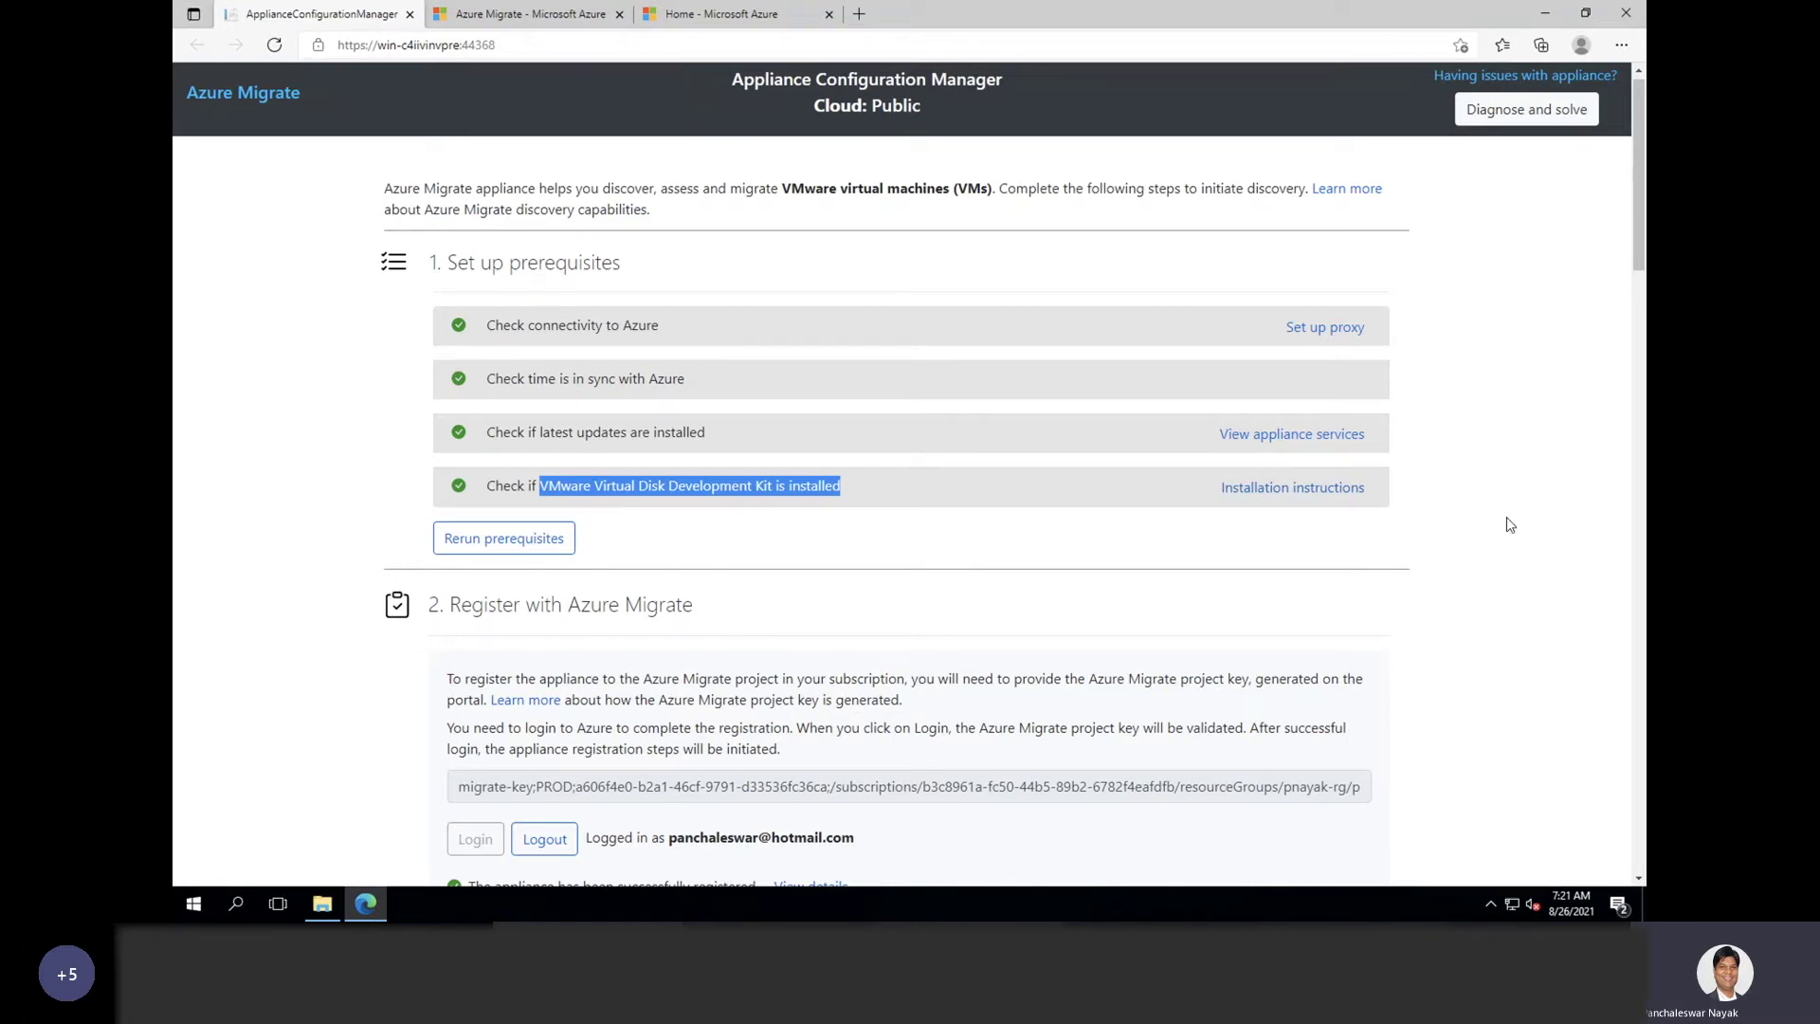
Step: Locate the VMware-vix-disklib-6.7.0-8535999.x86_64 archive in the appliance's Downloads folder and select it
left_click(323, 903)
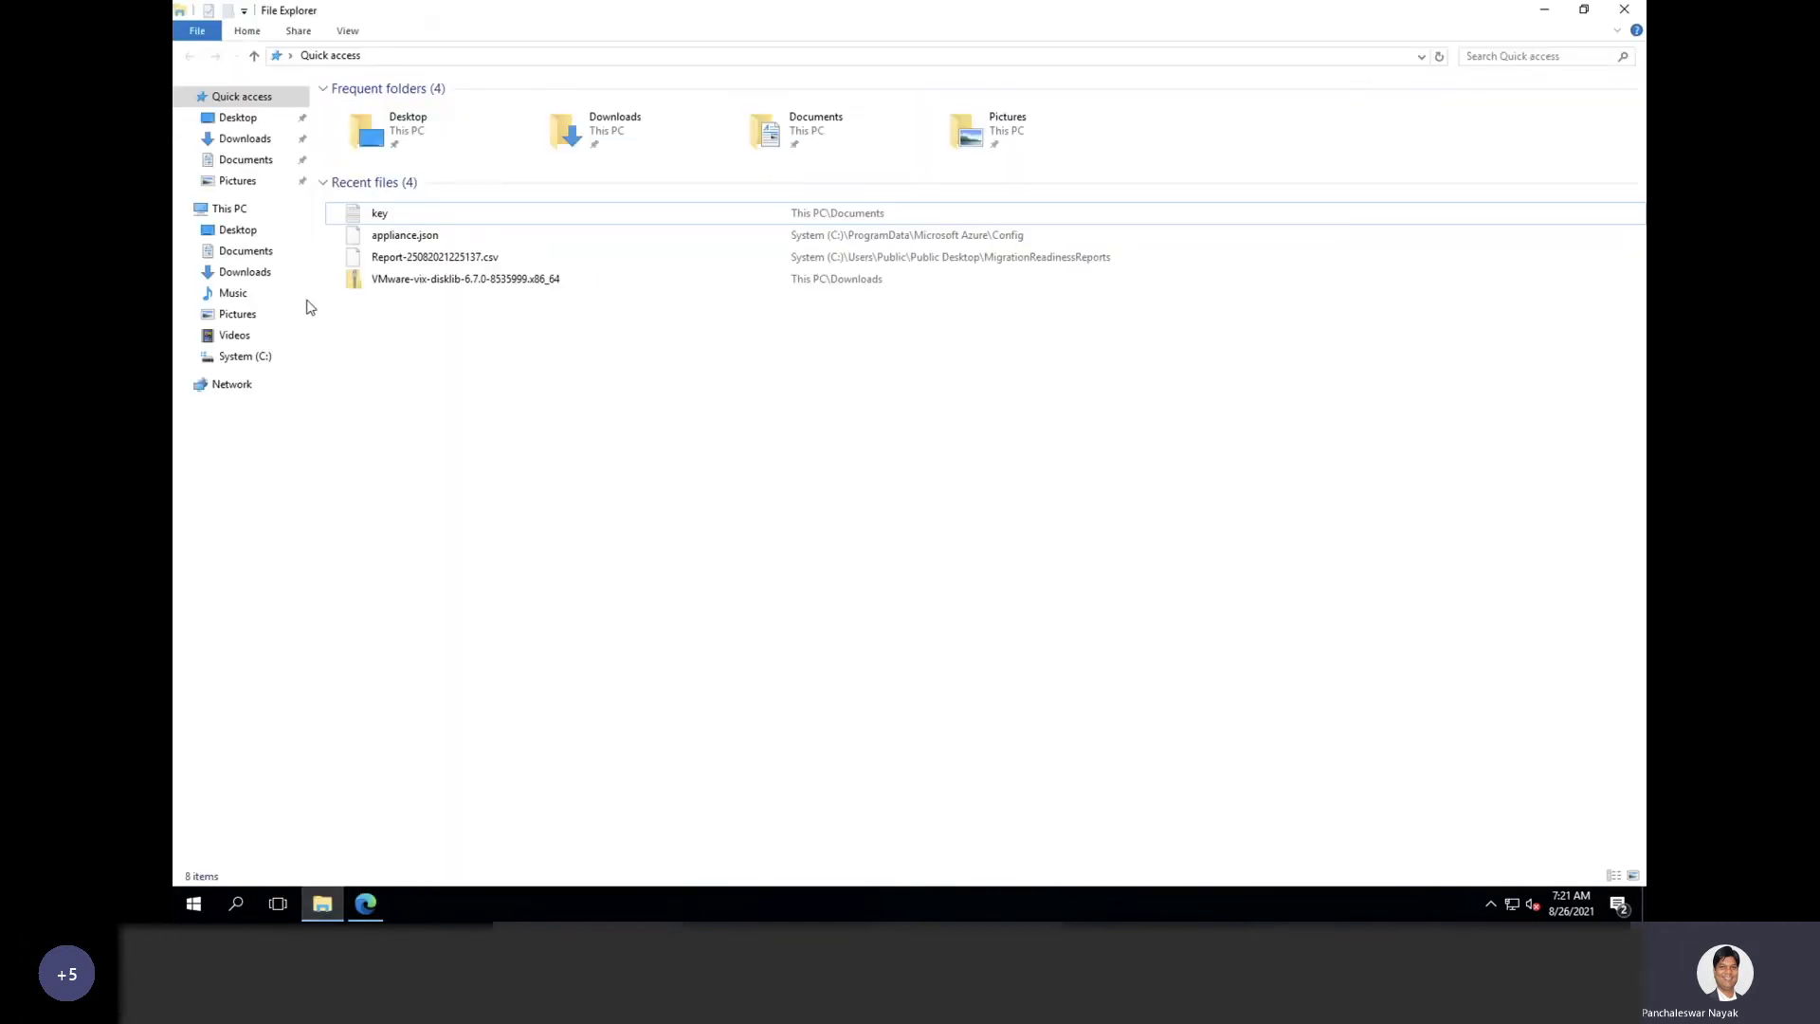
left_click(247, 251)
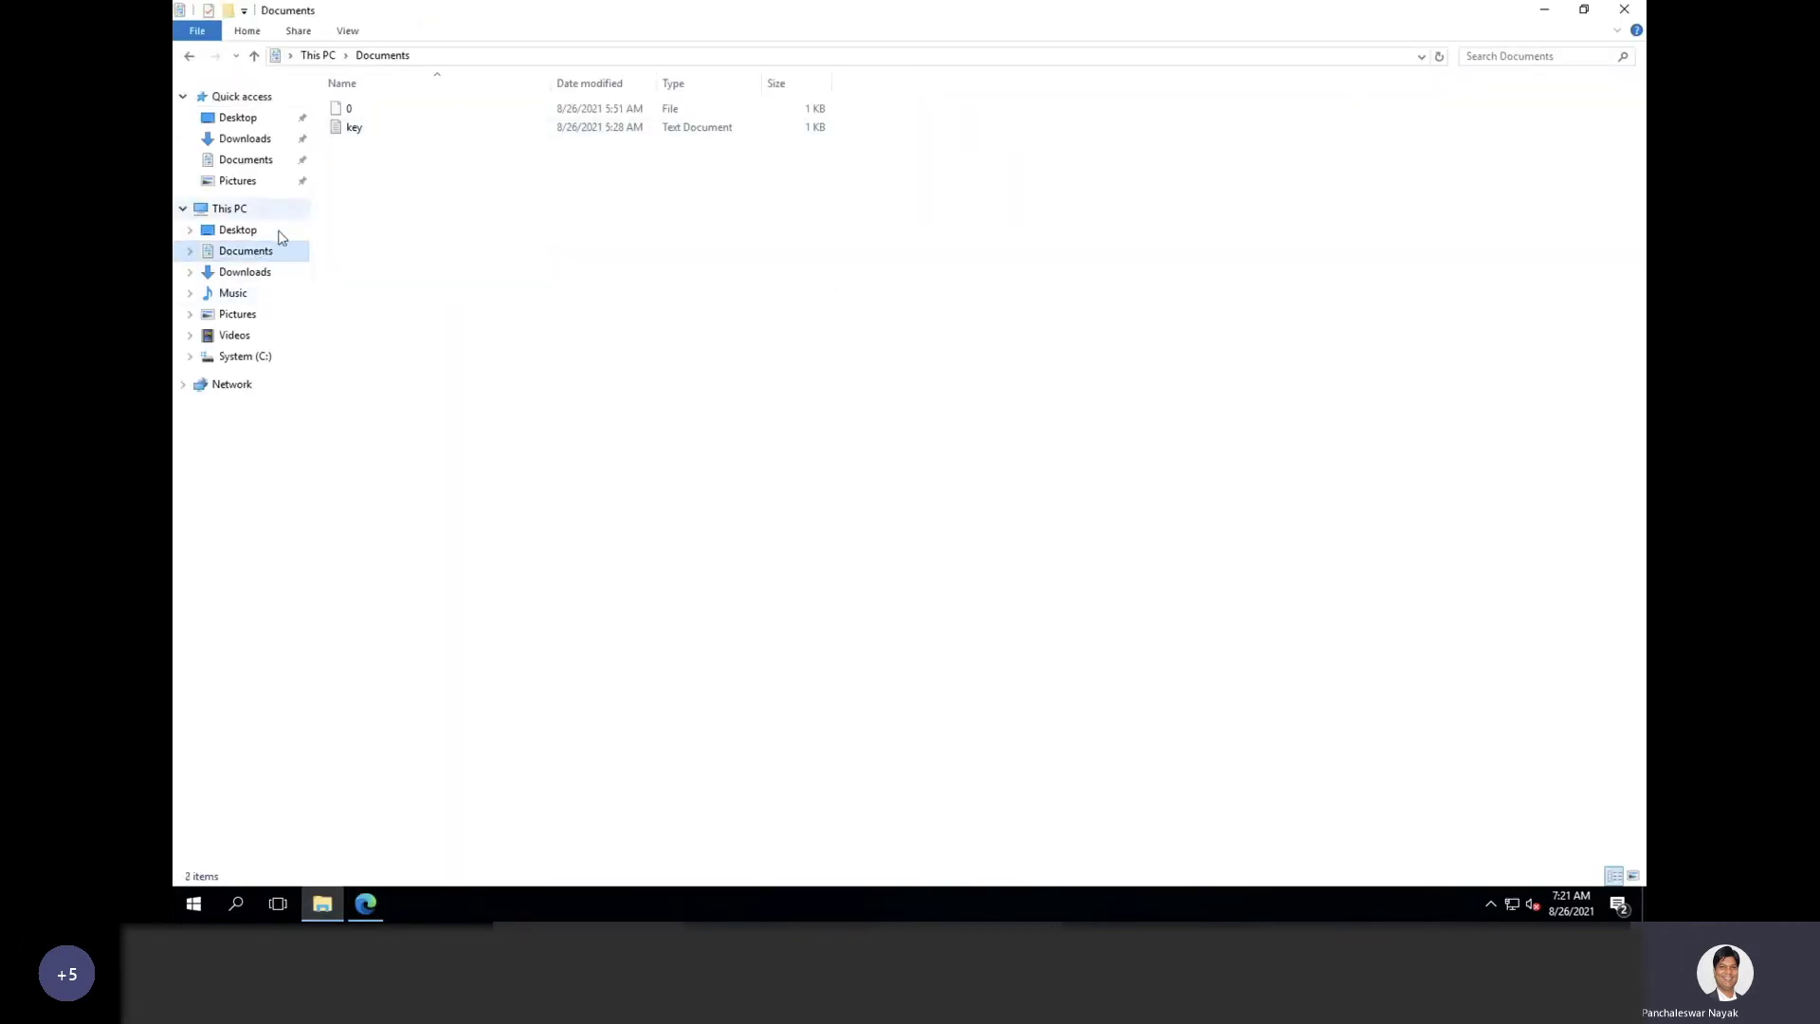
left_click(252, 274)
left_click(402, 133)
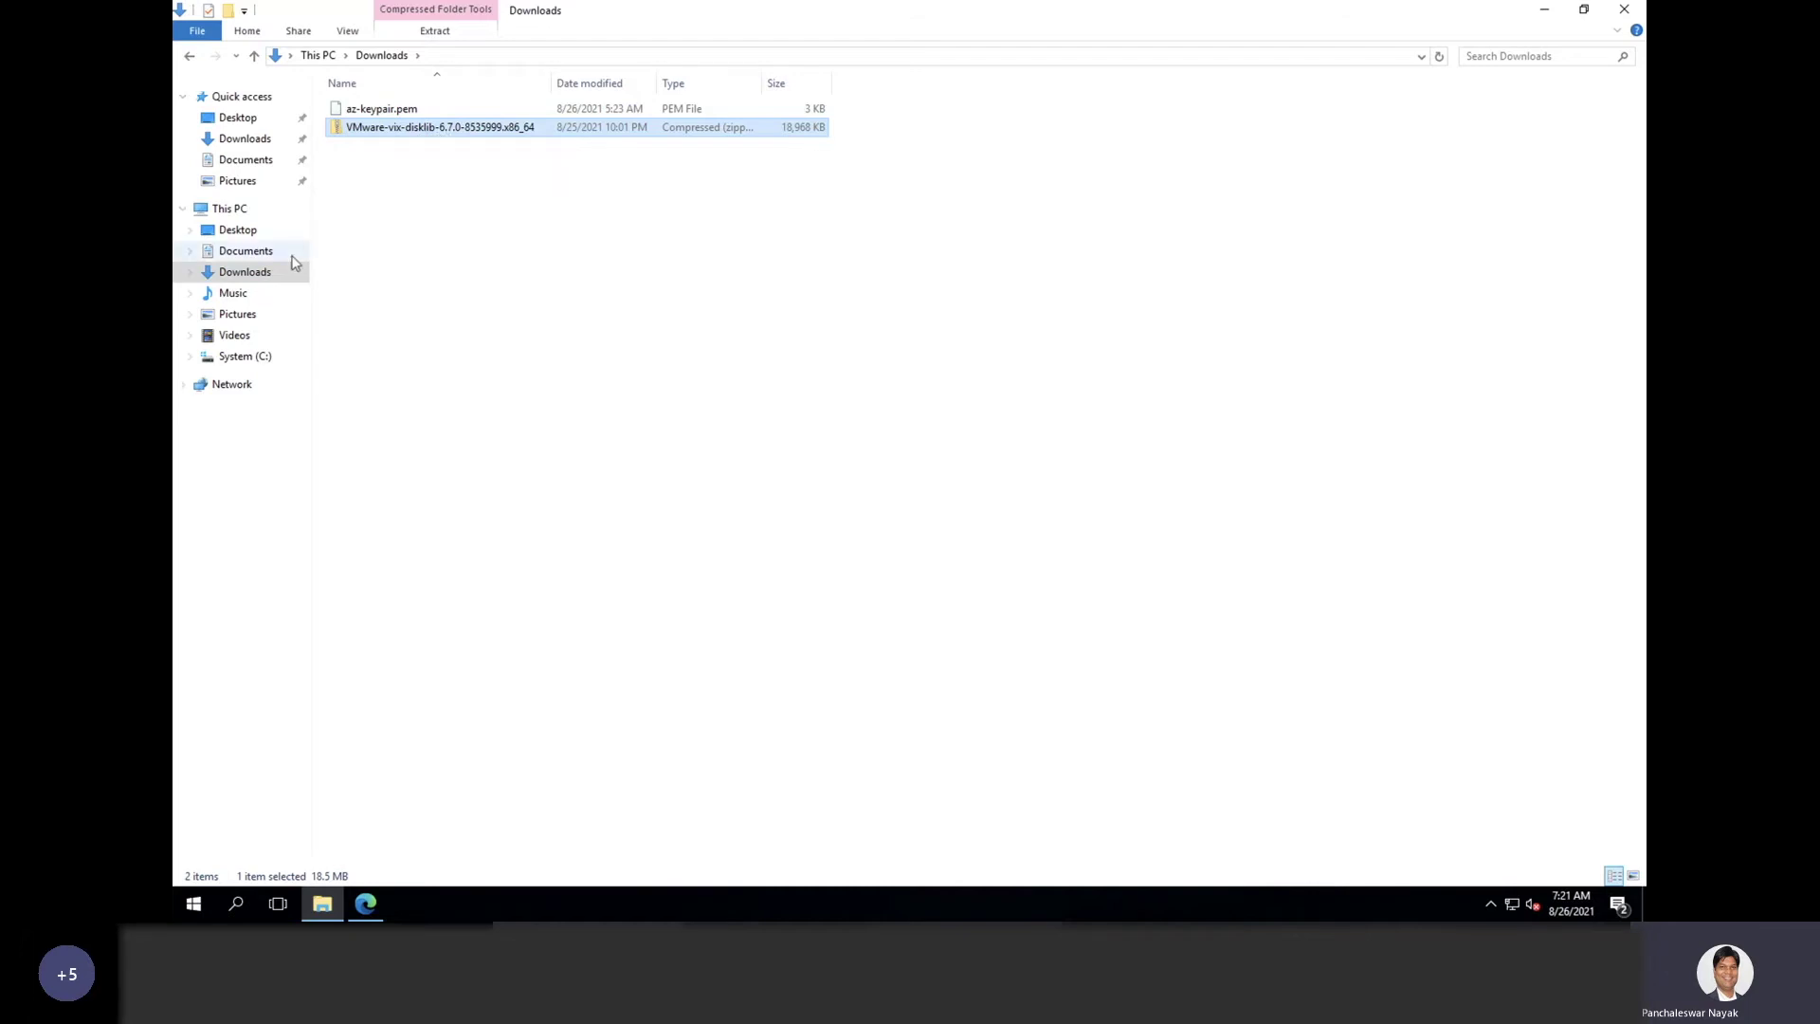
Step: Browse to the ProgramData\Microsoft Azure\Config folder on the System (C:) drive and inspect its files
left_click(248, 357)
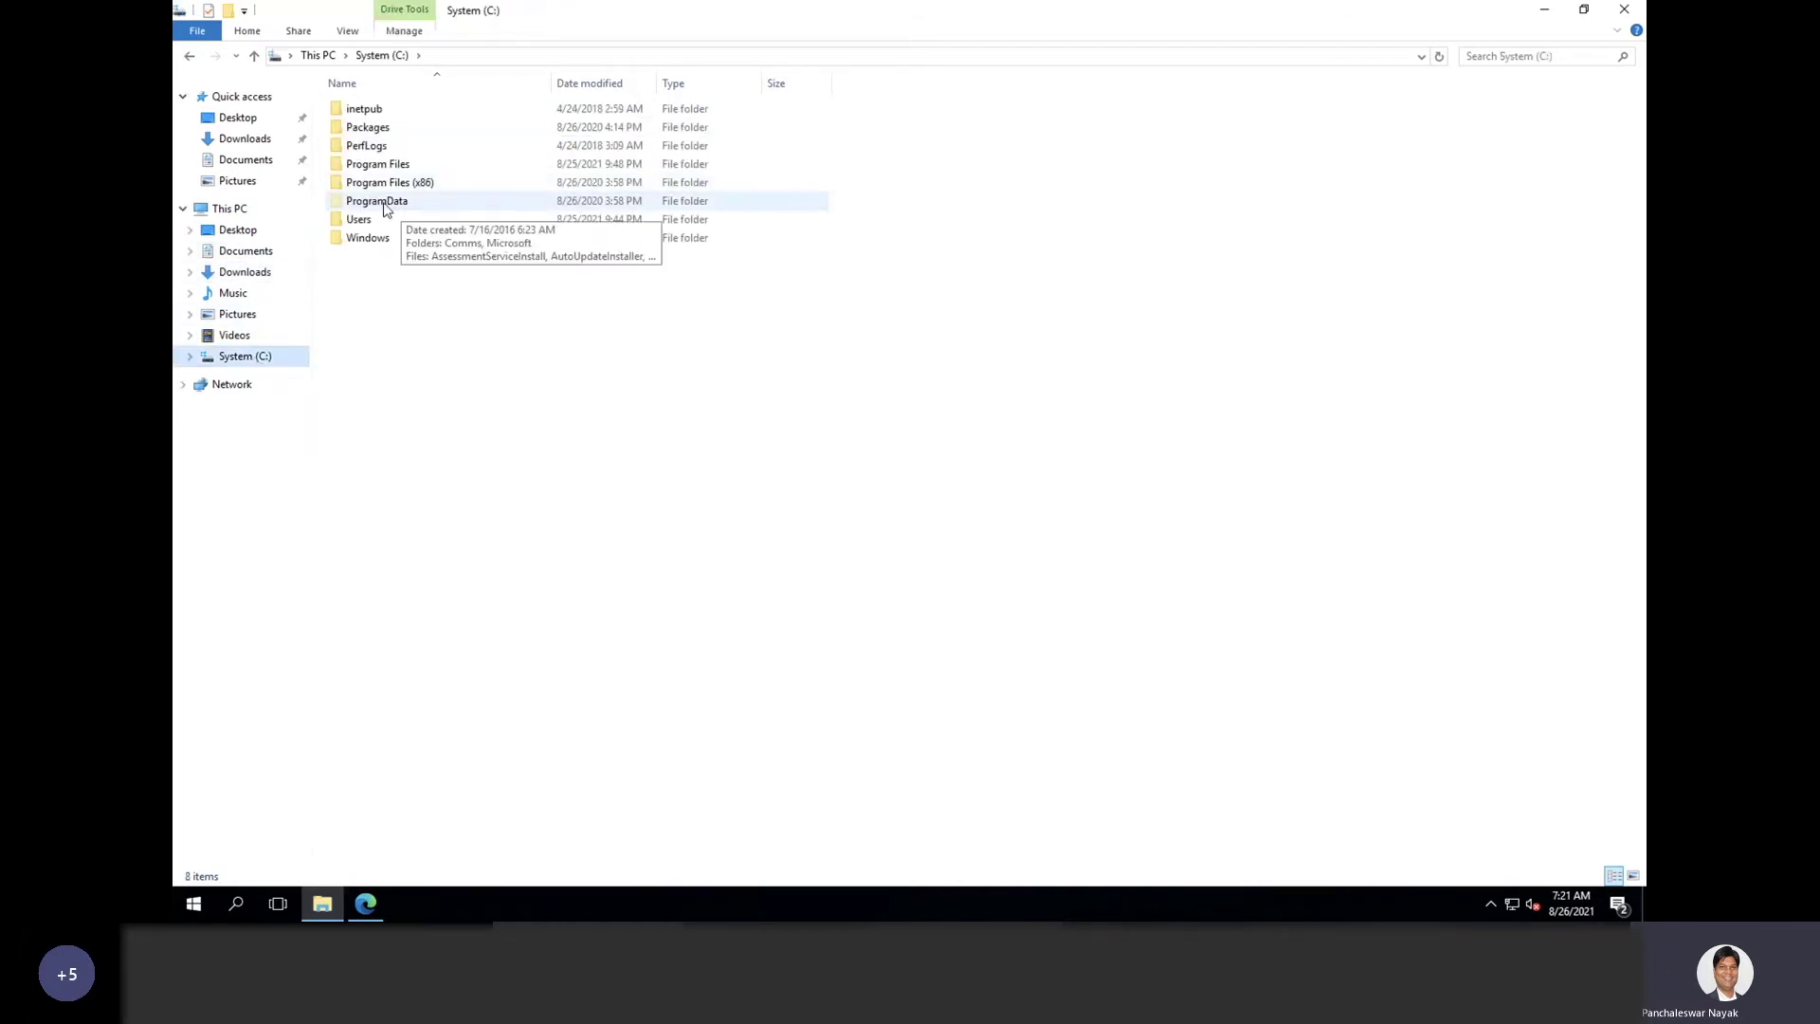
double_click(384, 206)
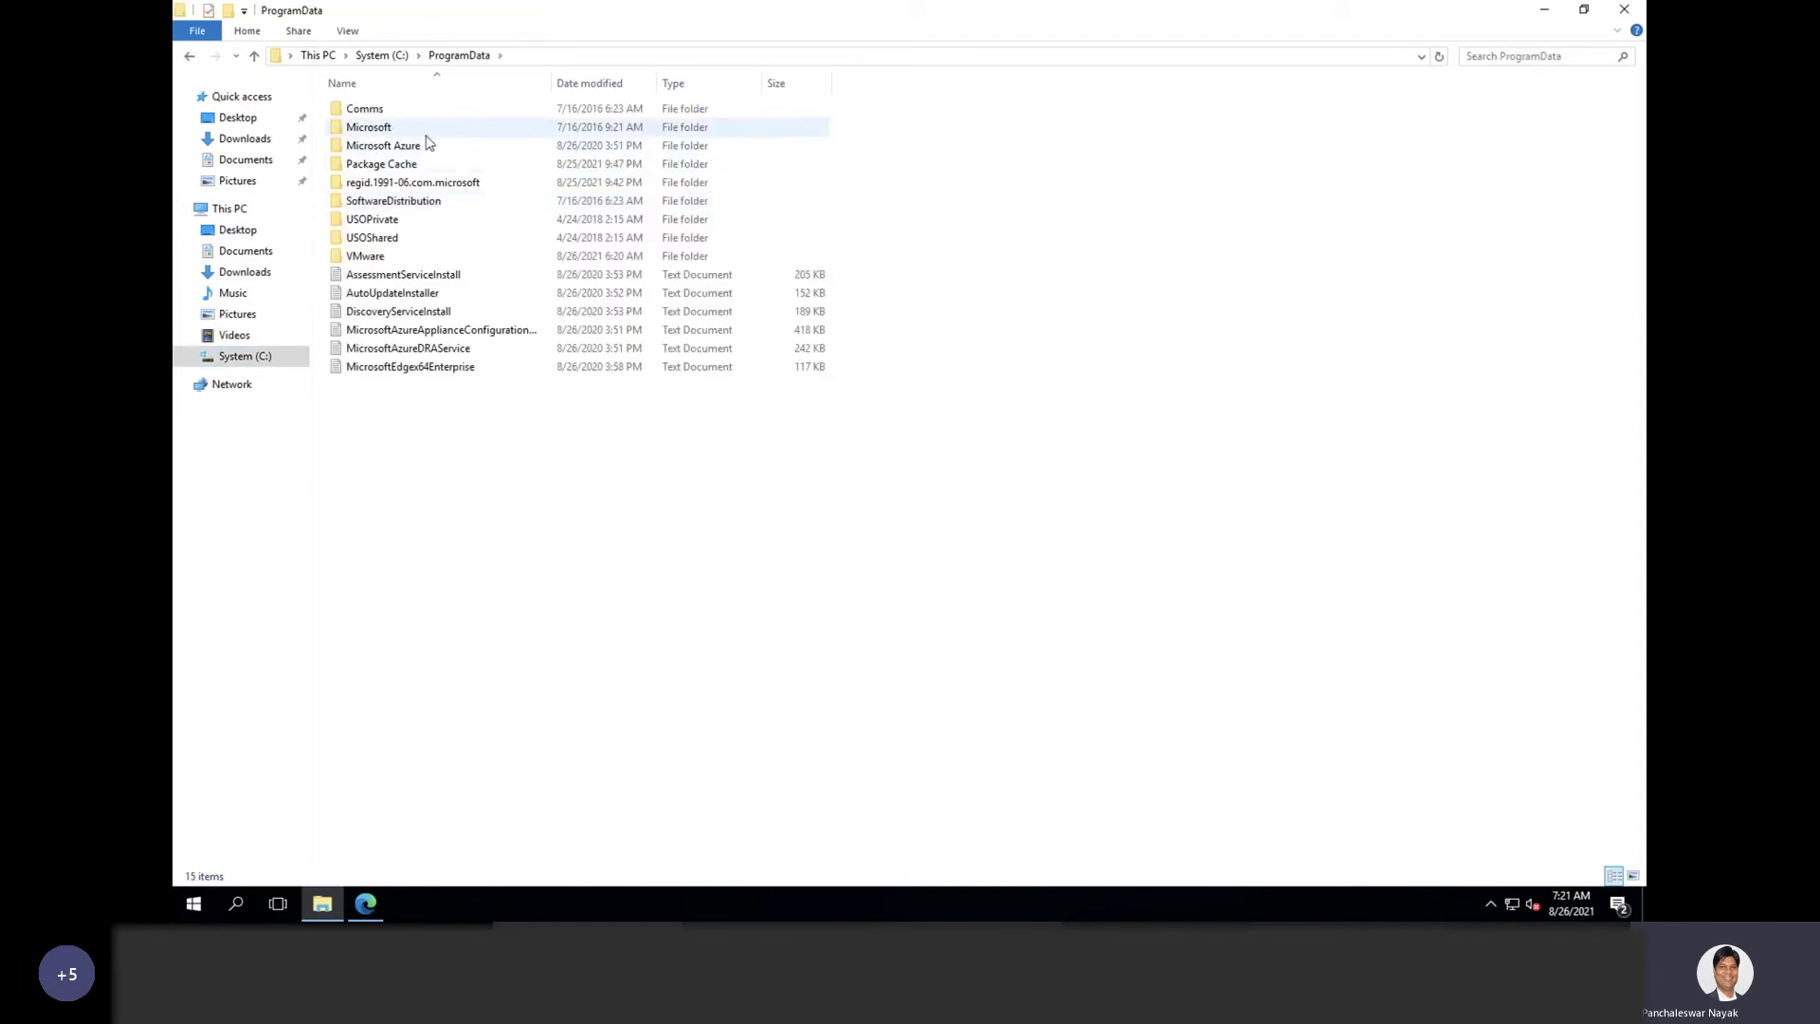
double_click(384, 146)
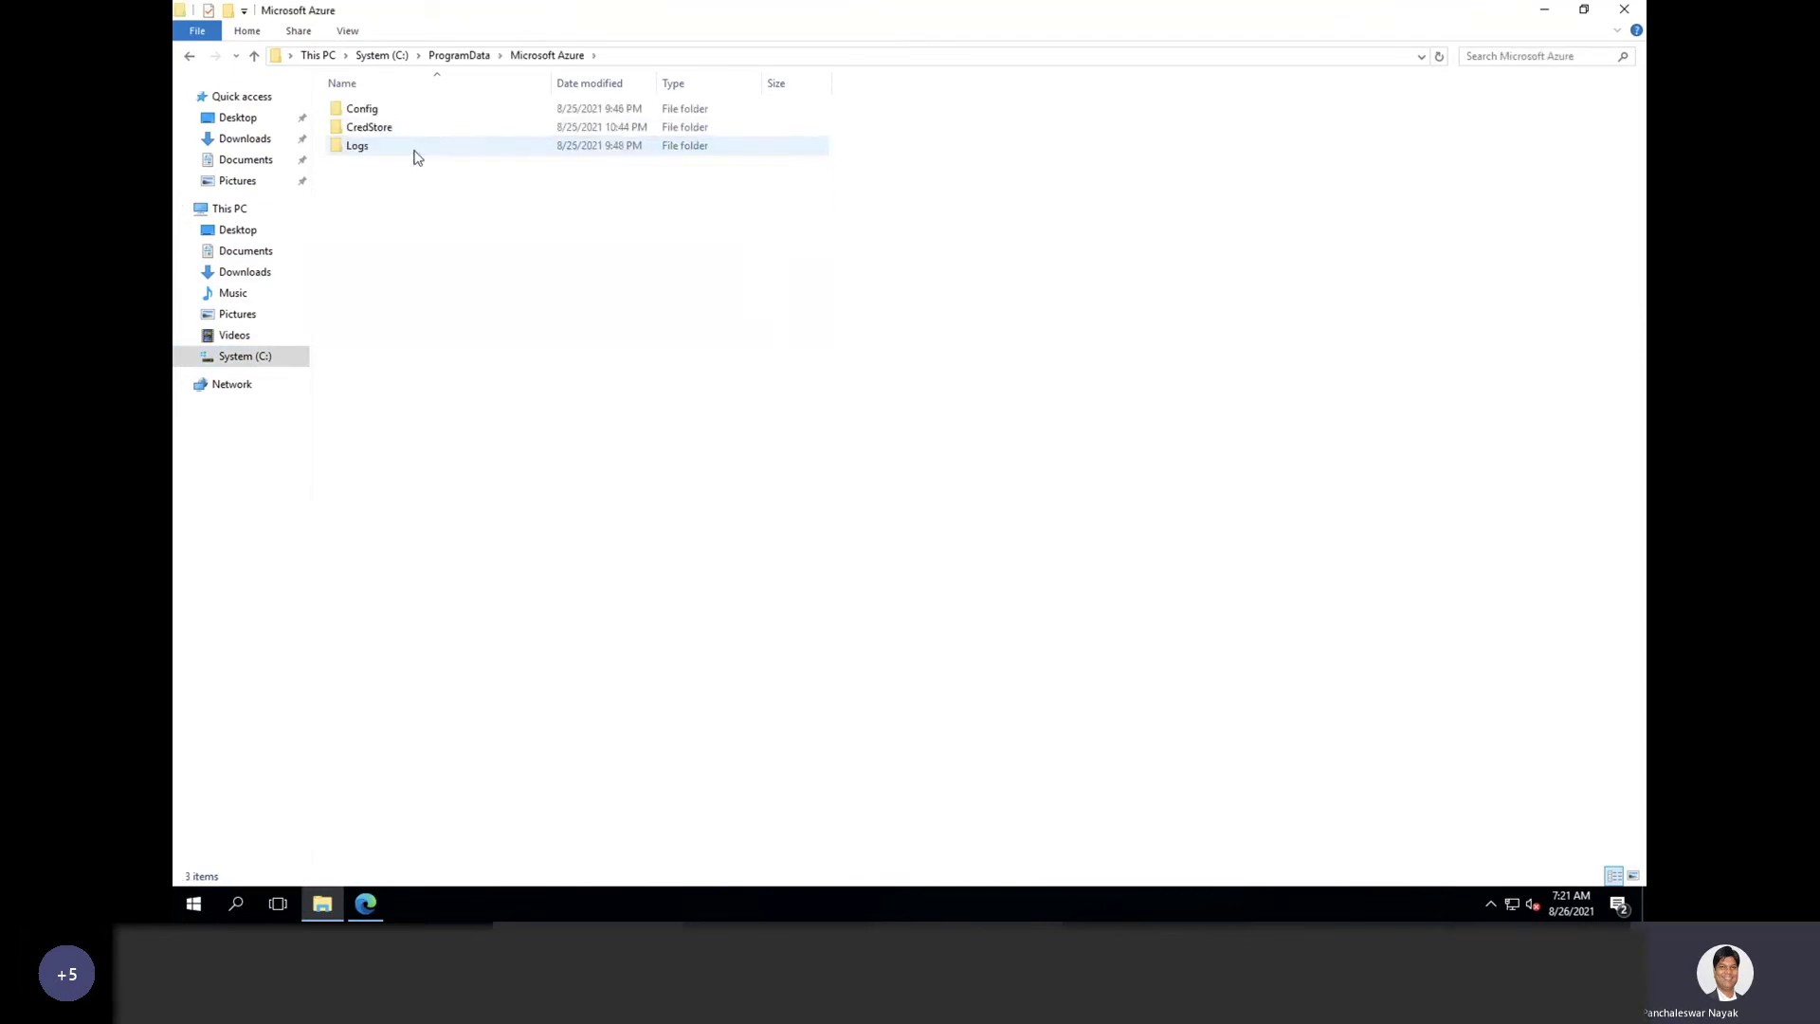
double_click(362, 109)
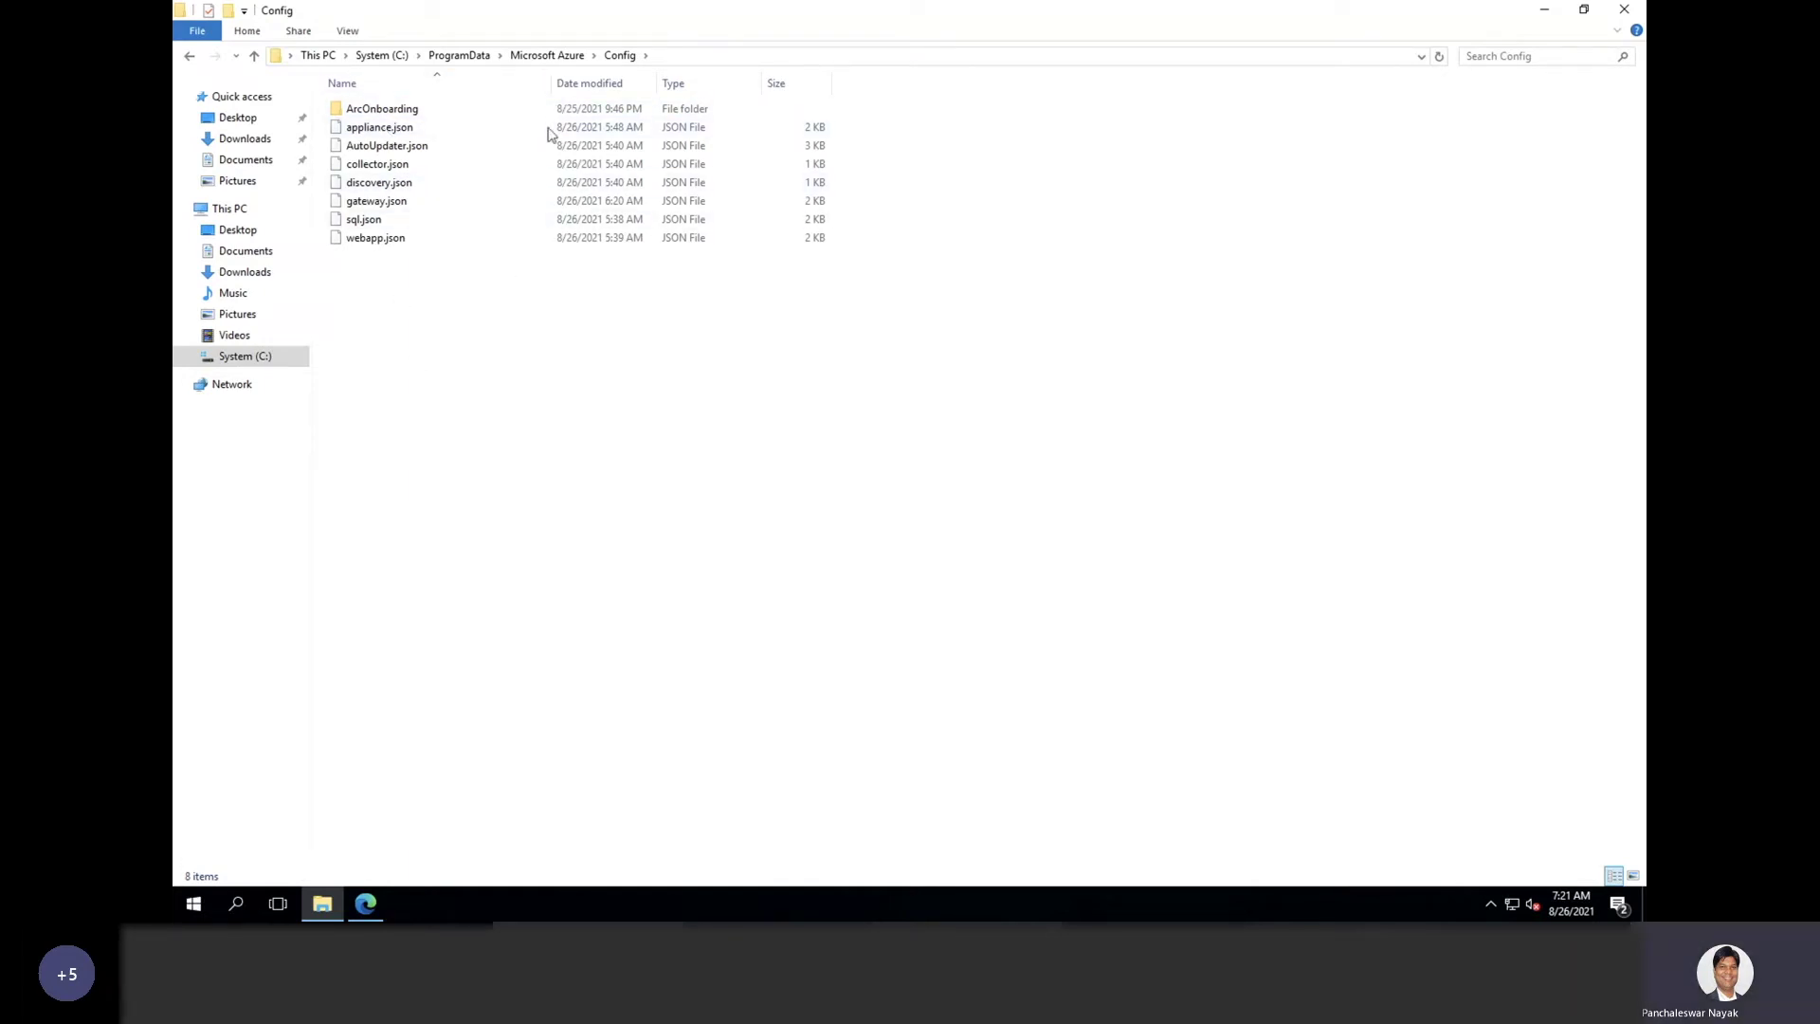
Step: Go back up to ProgramData and inspect the VMware Virtual Disk Development Kit folder inside VMware
left_click(546, 55)
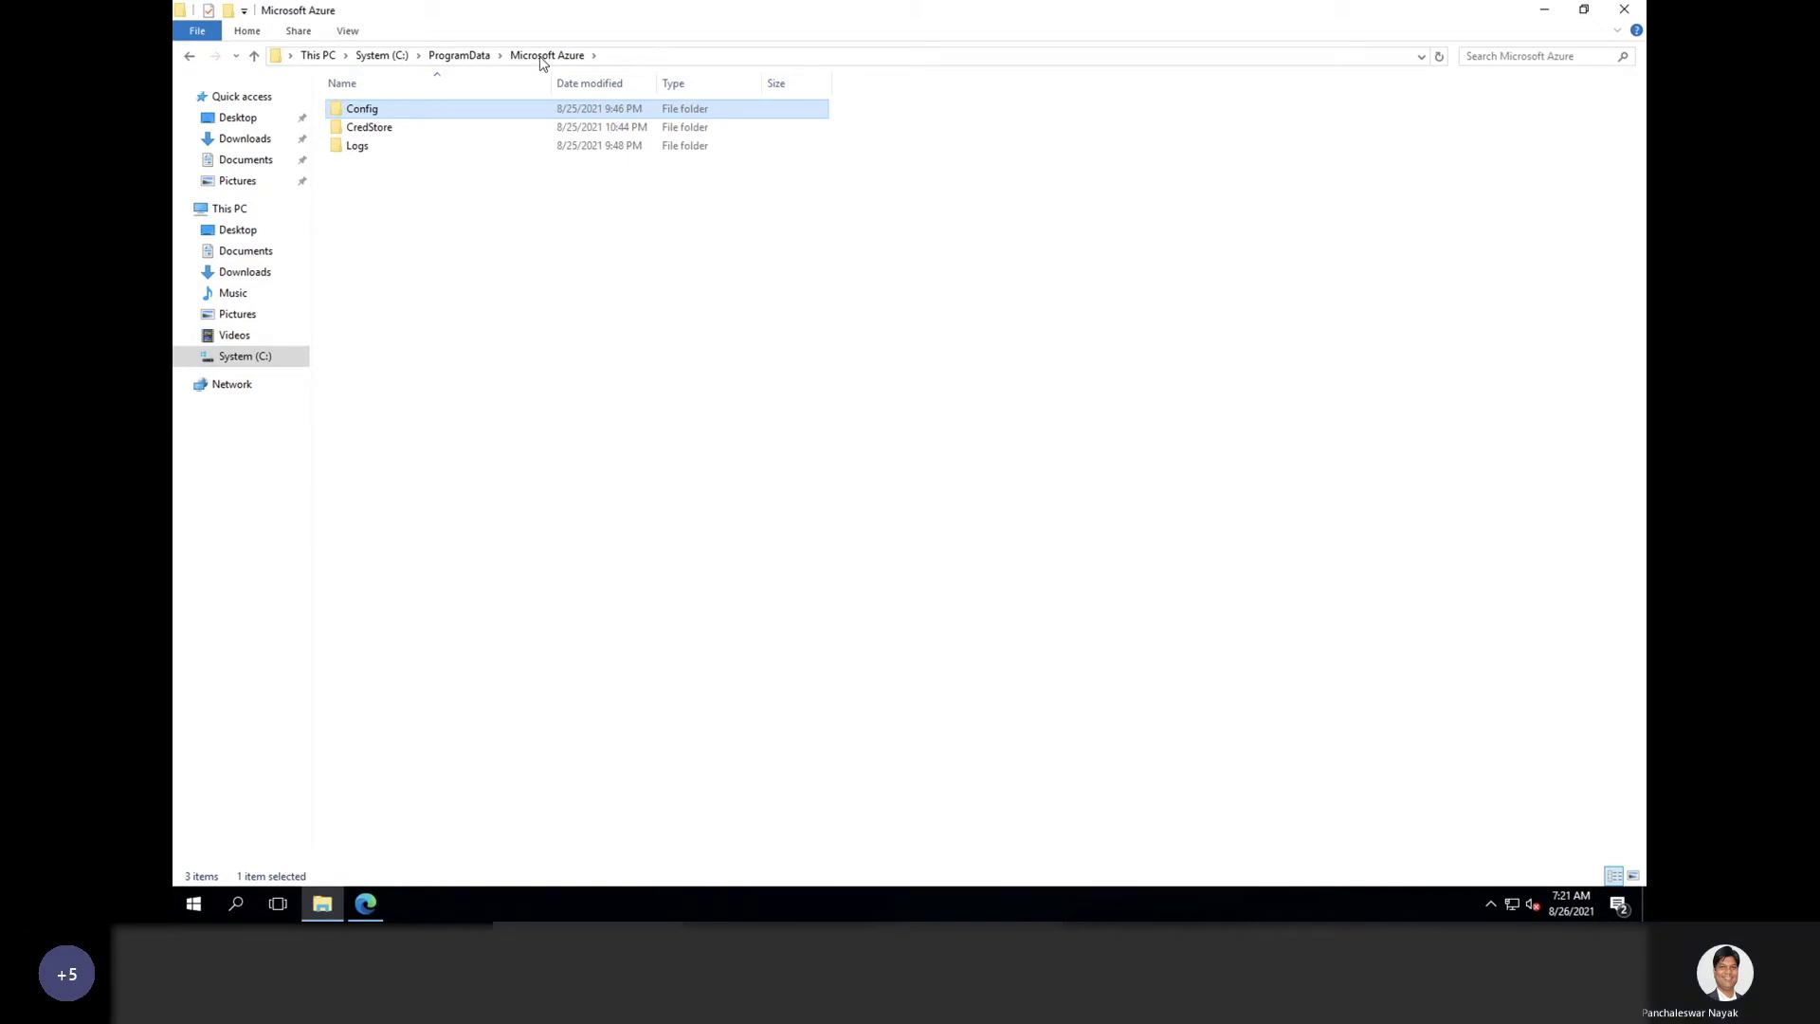
left_click(463, 57)
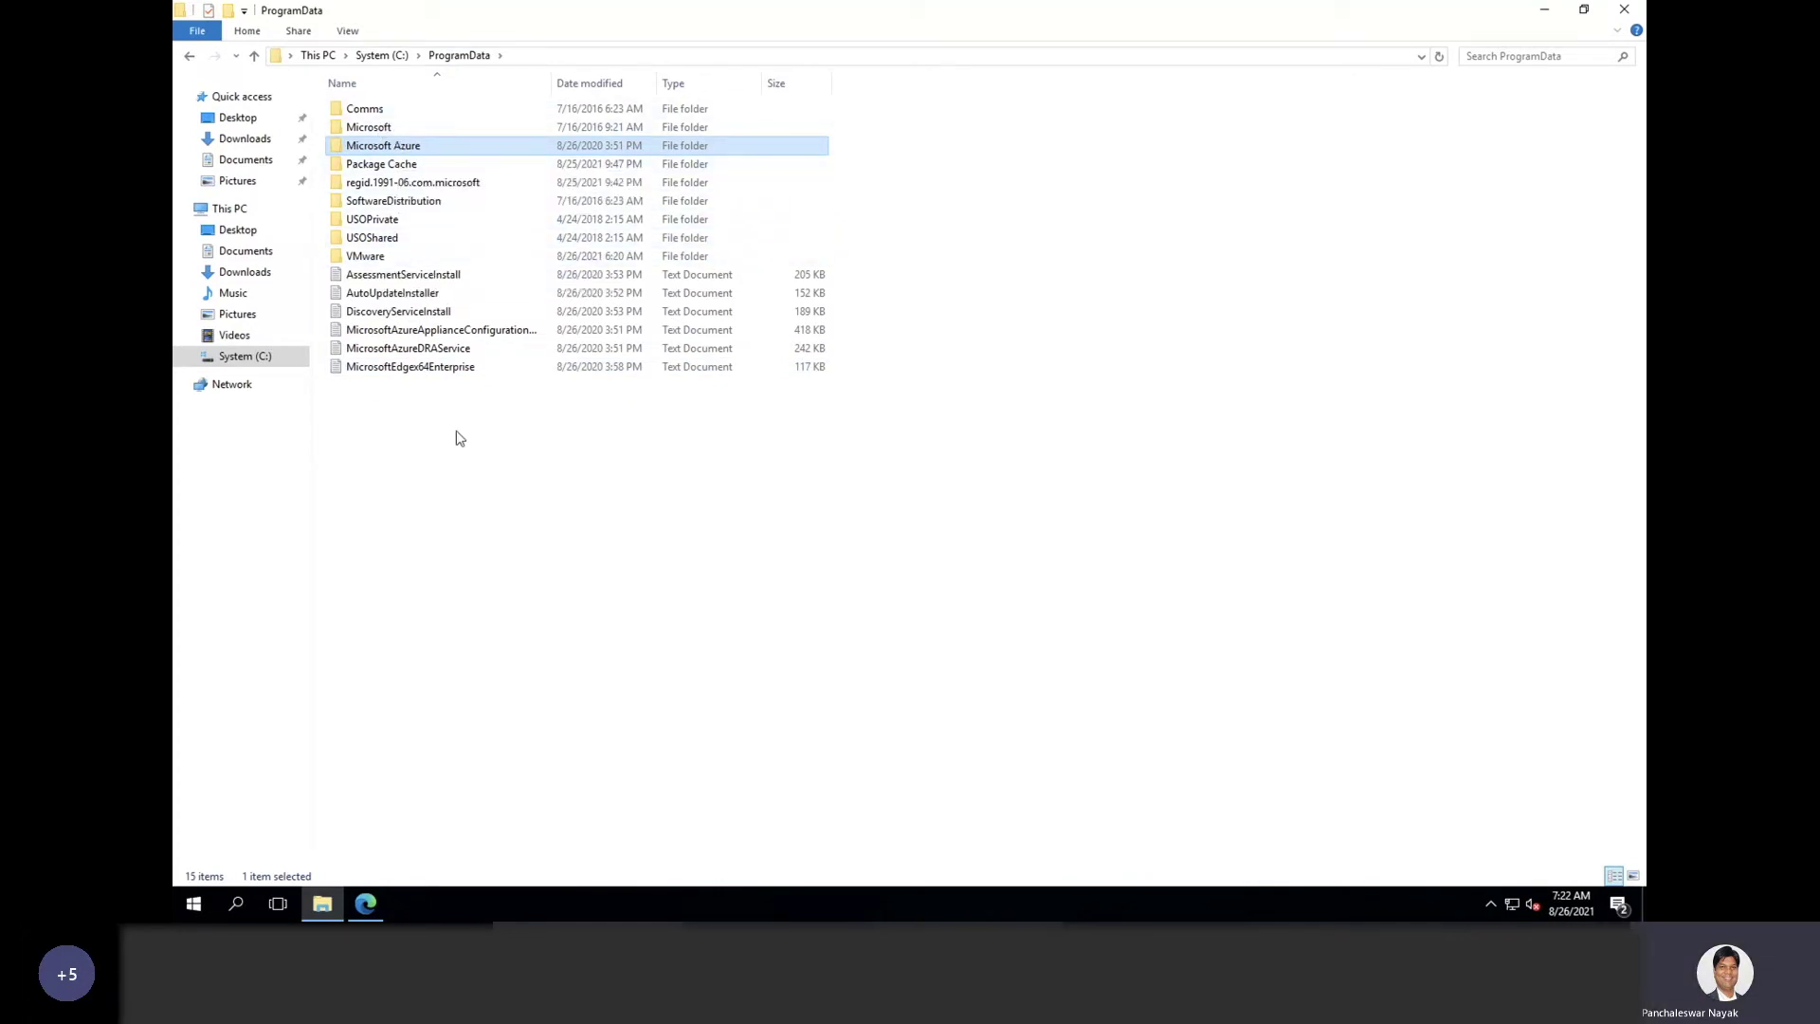
double_click(370, 258)
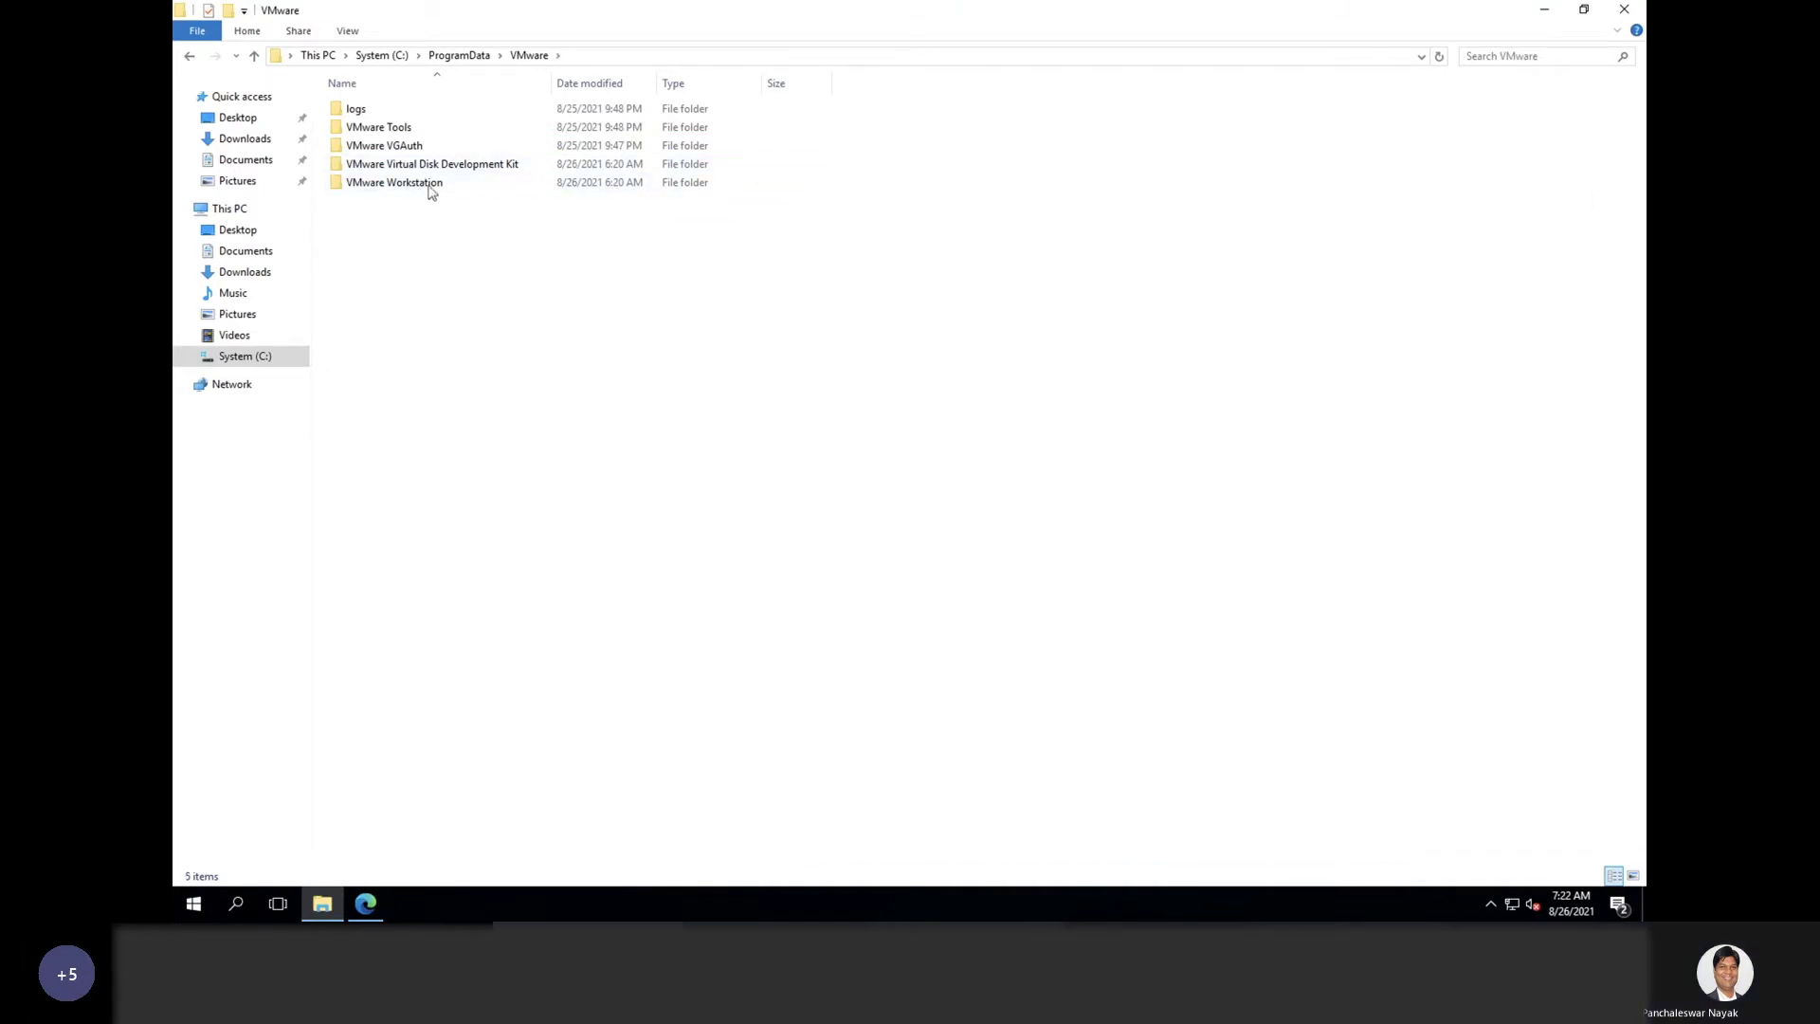
double_click(451, 168)
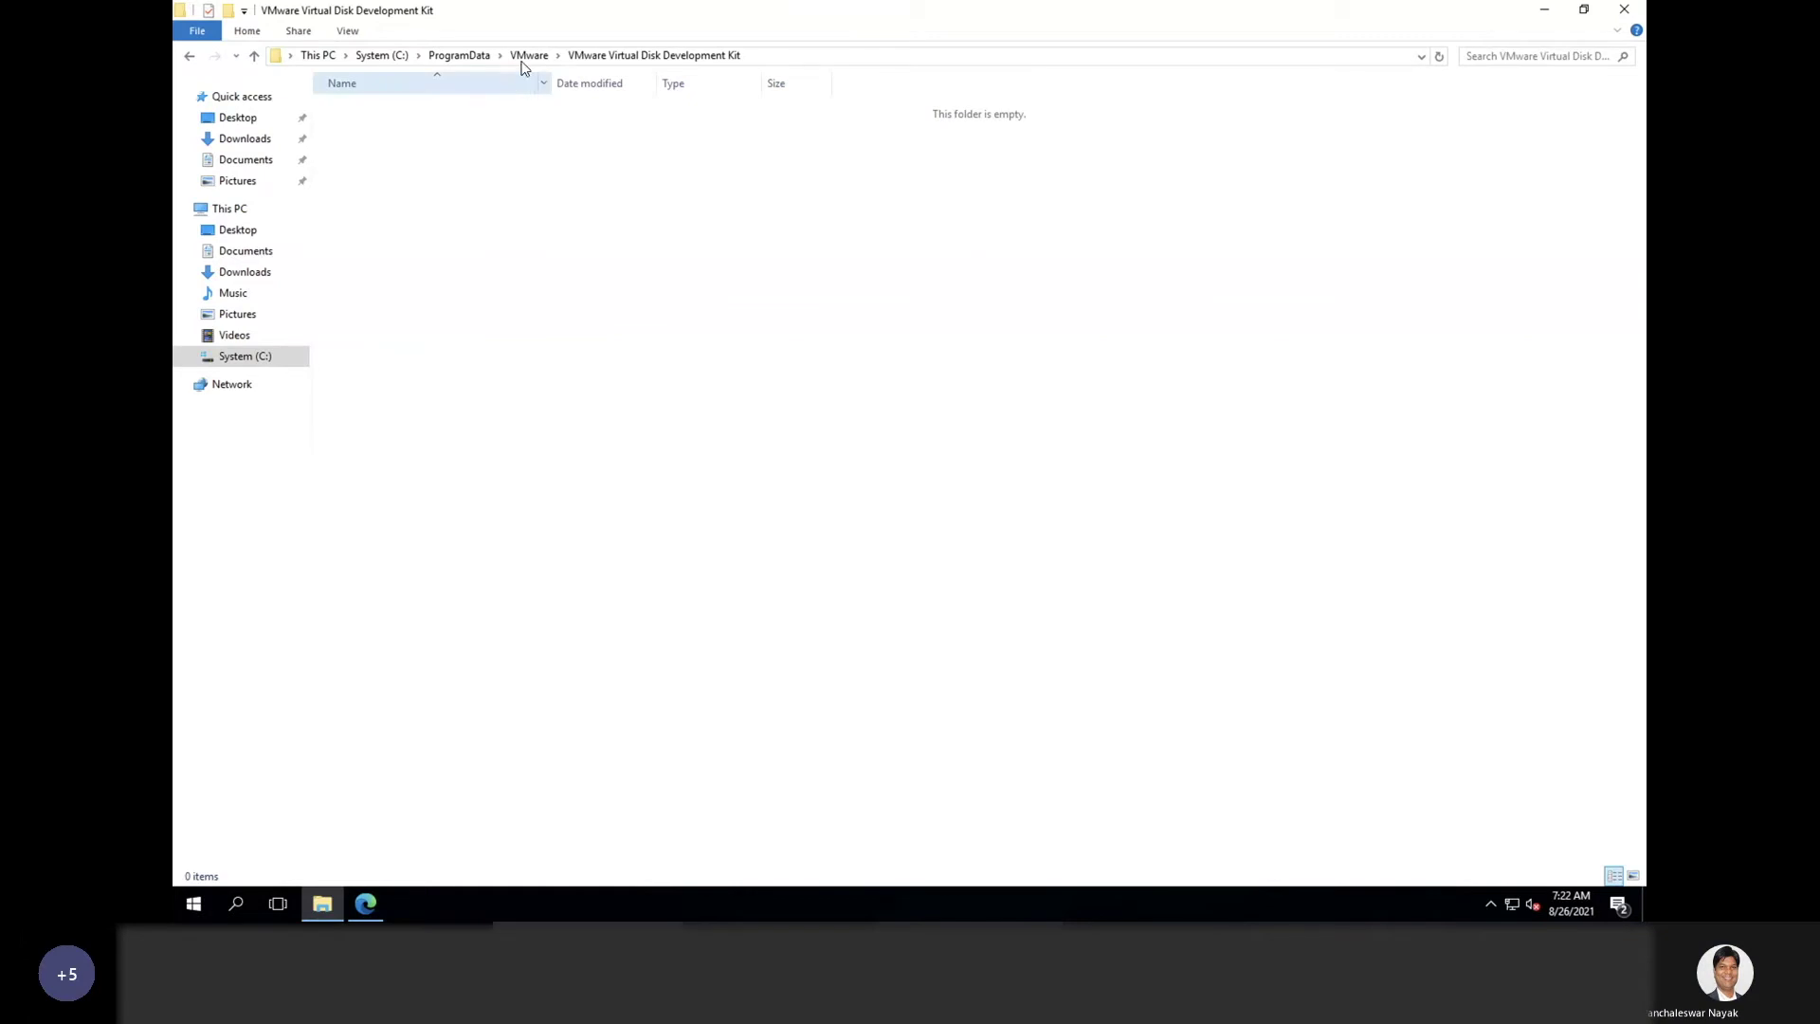
key("ctrl+Up")
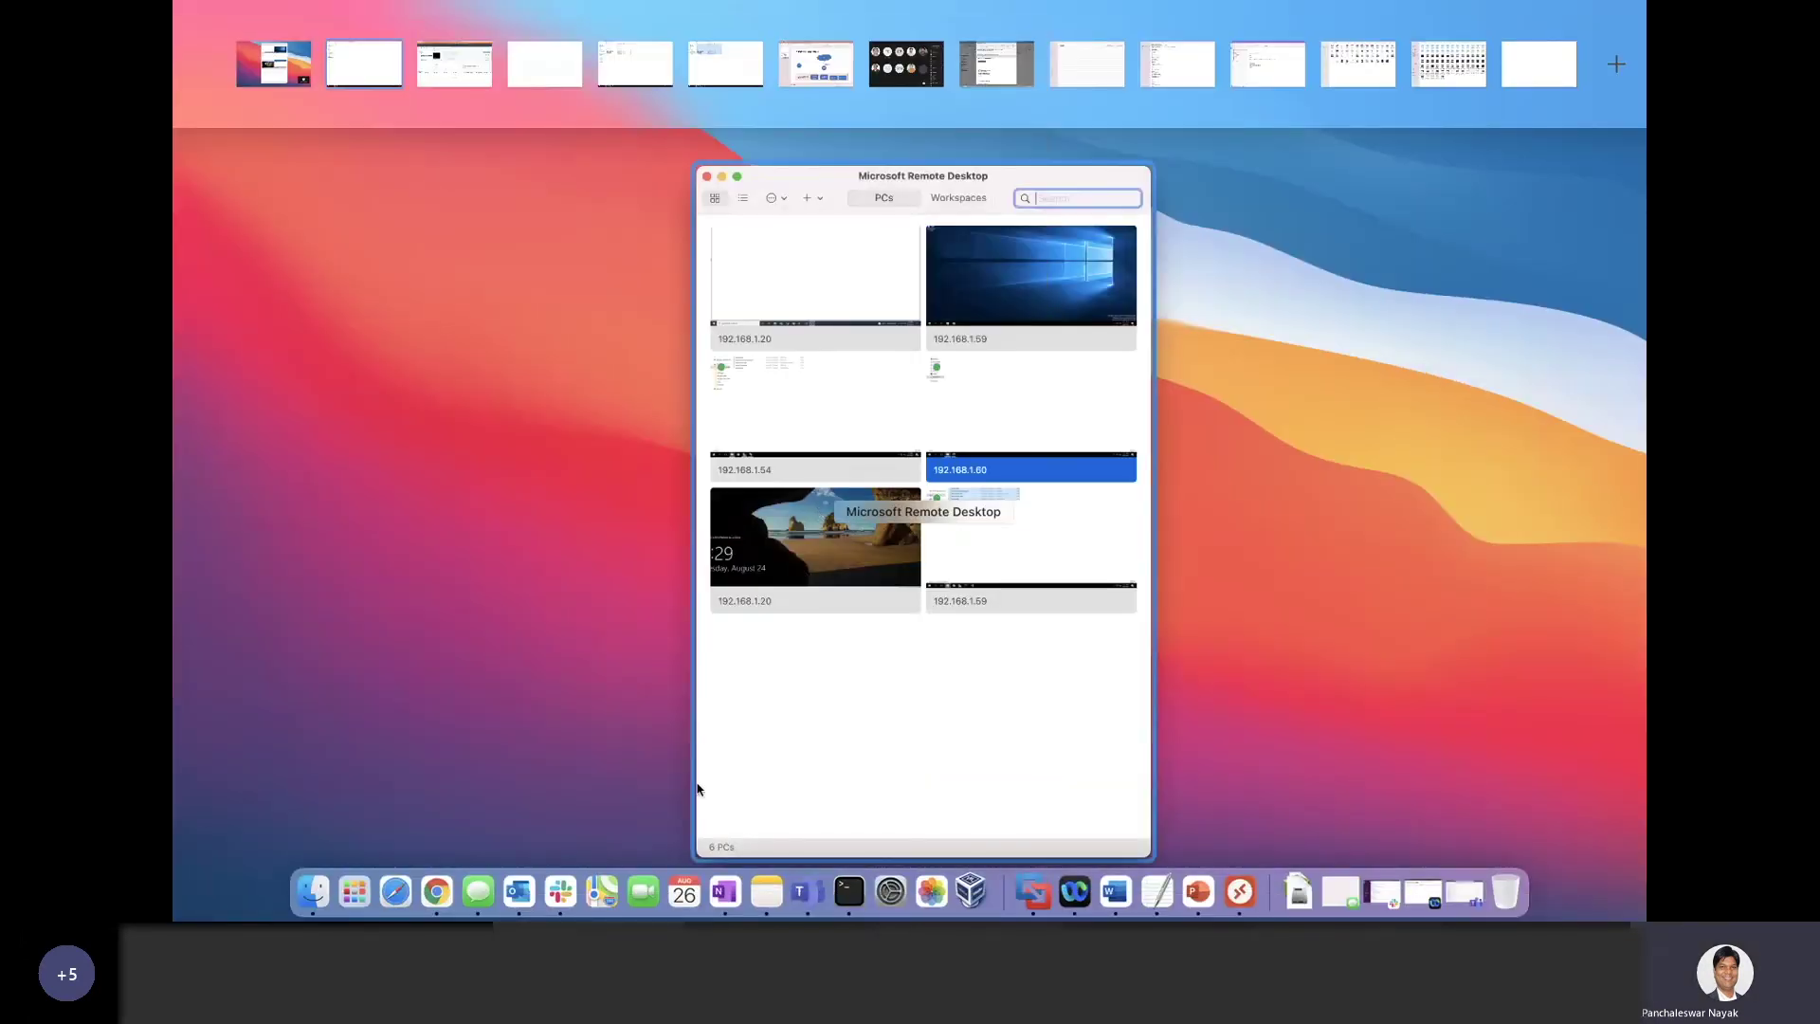
left_click(435, 872)
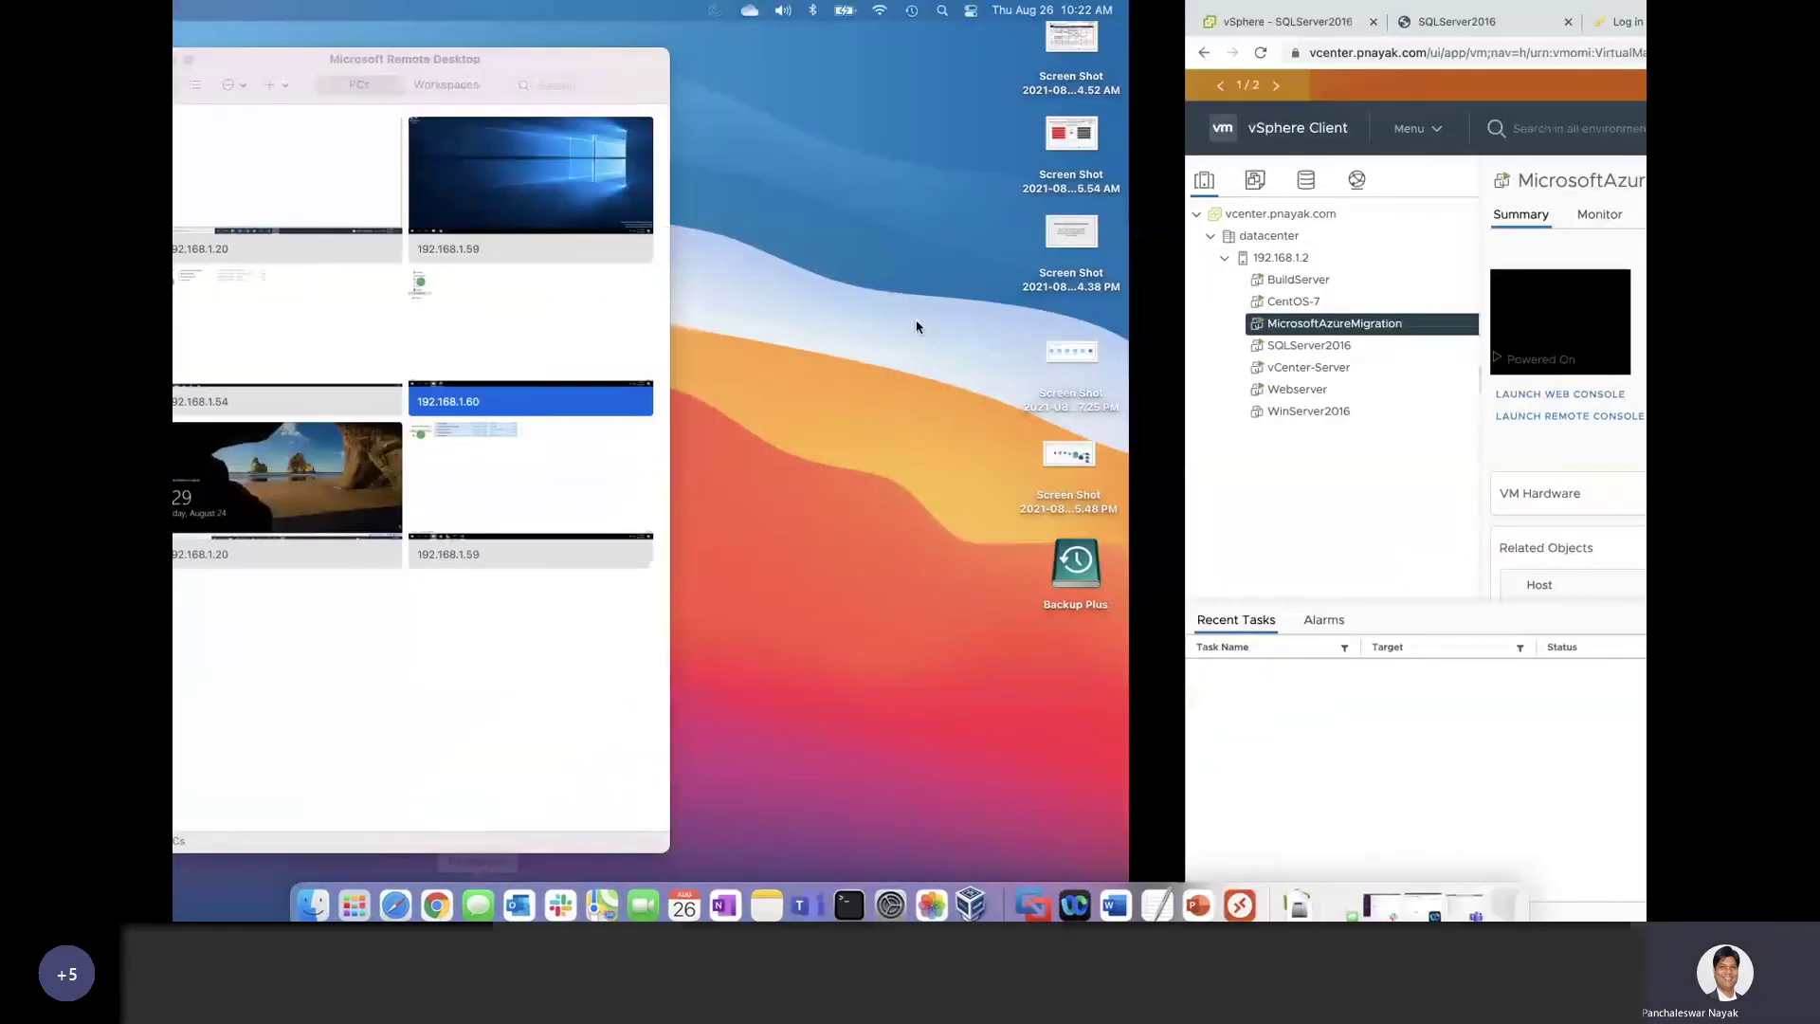
key("ctrl+Up")
key("ctrl+Left")
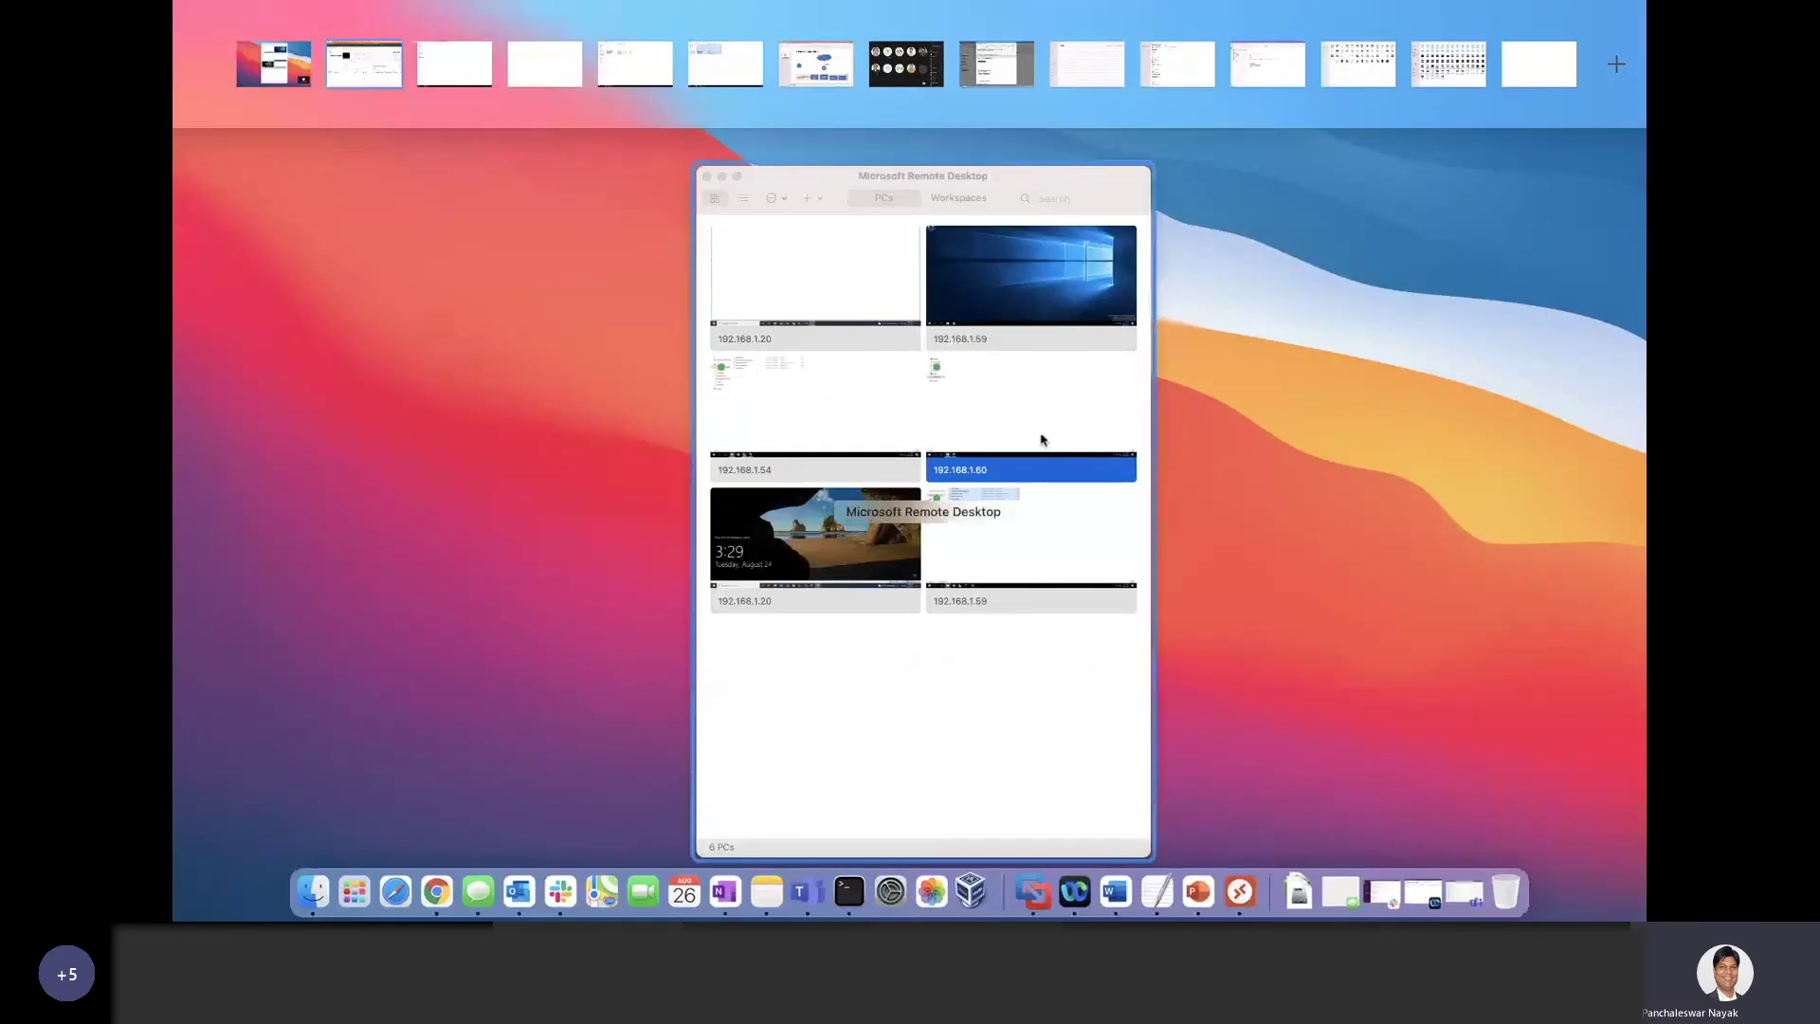
Step: Return to the 192.168.1.60 remote session and show the Appliance Configuration Manager page in Edge
left_click(1004, 428)
double_click(1056, 341)
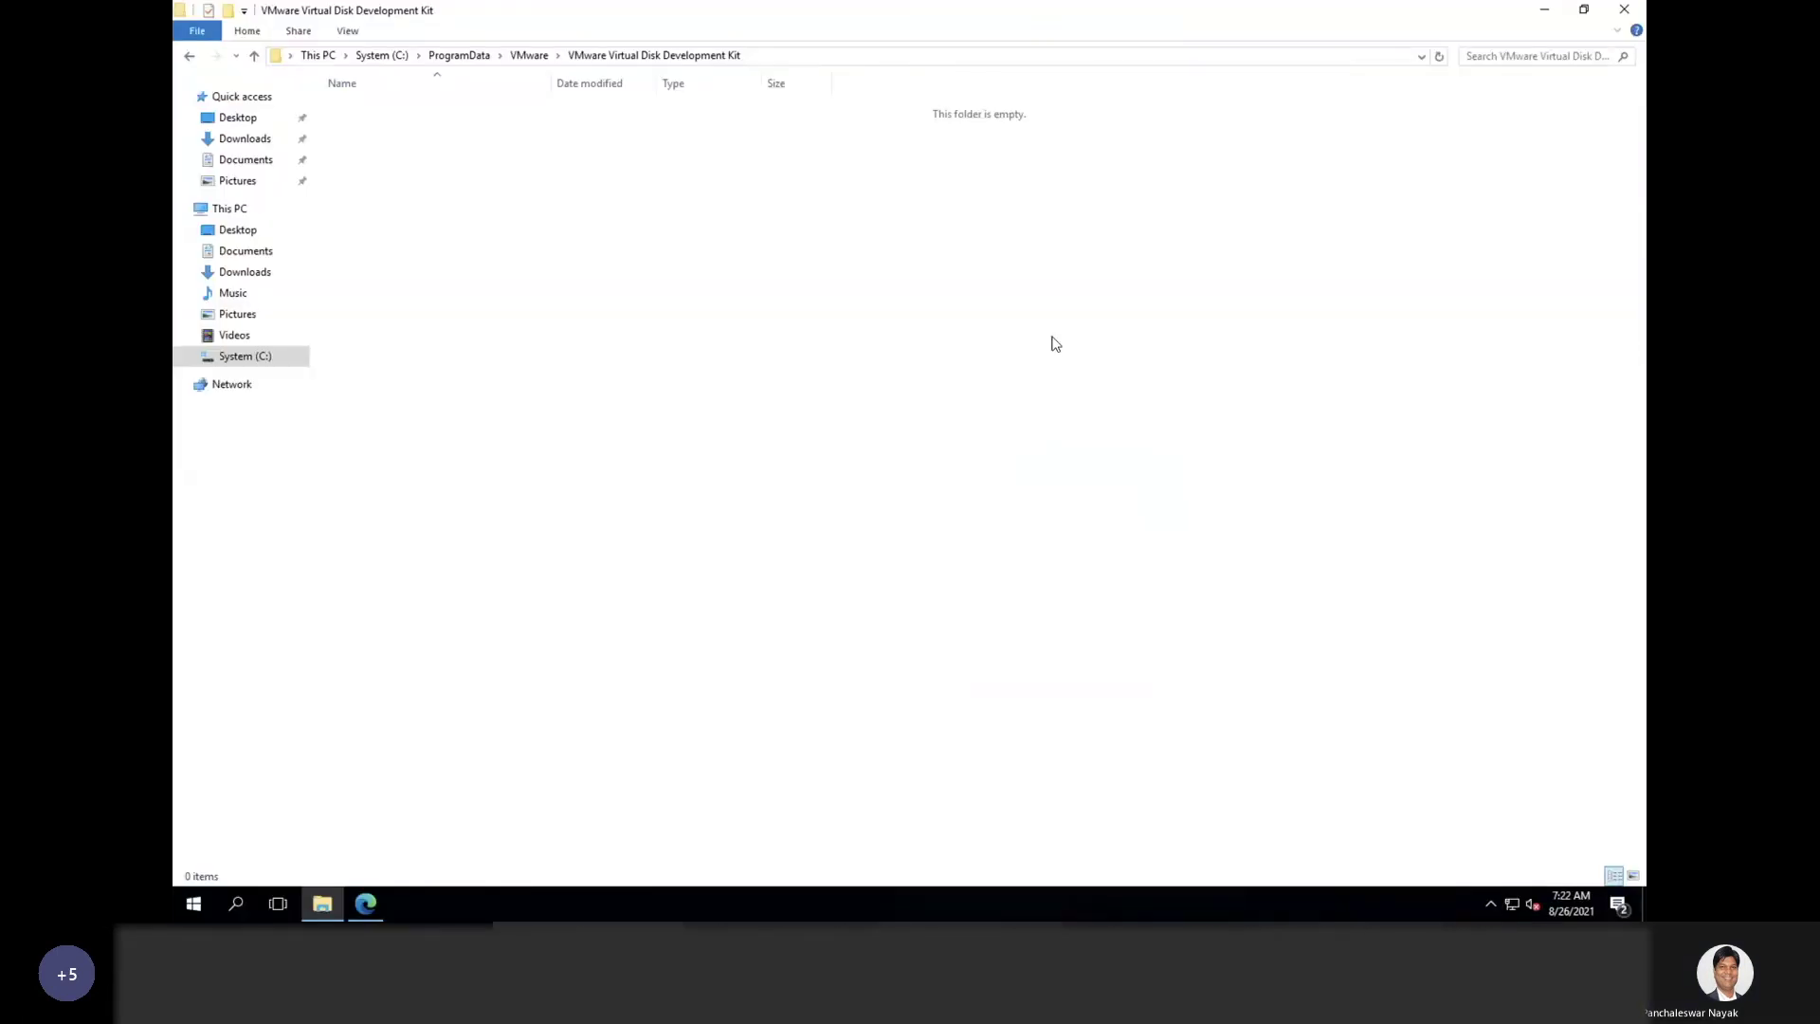
left_click(368, 906)
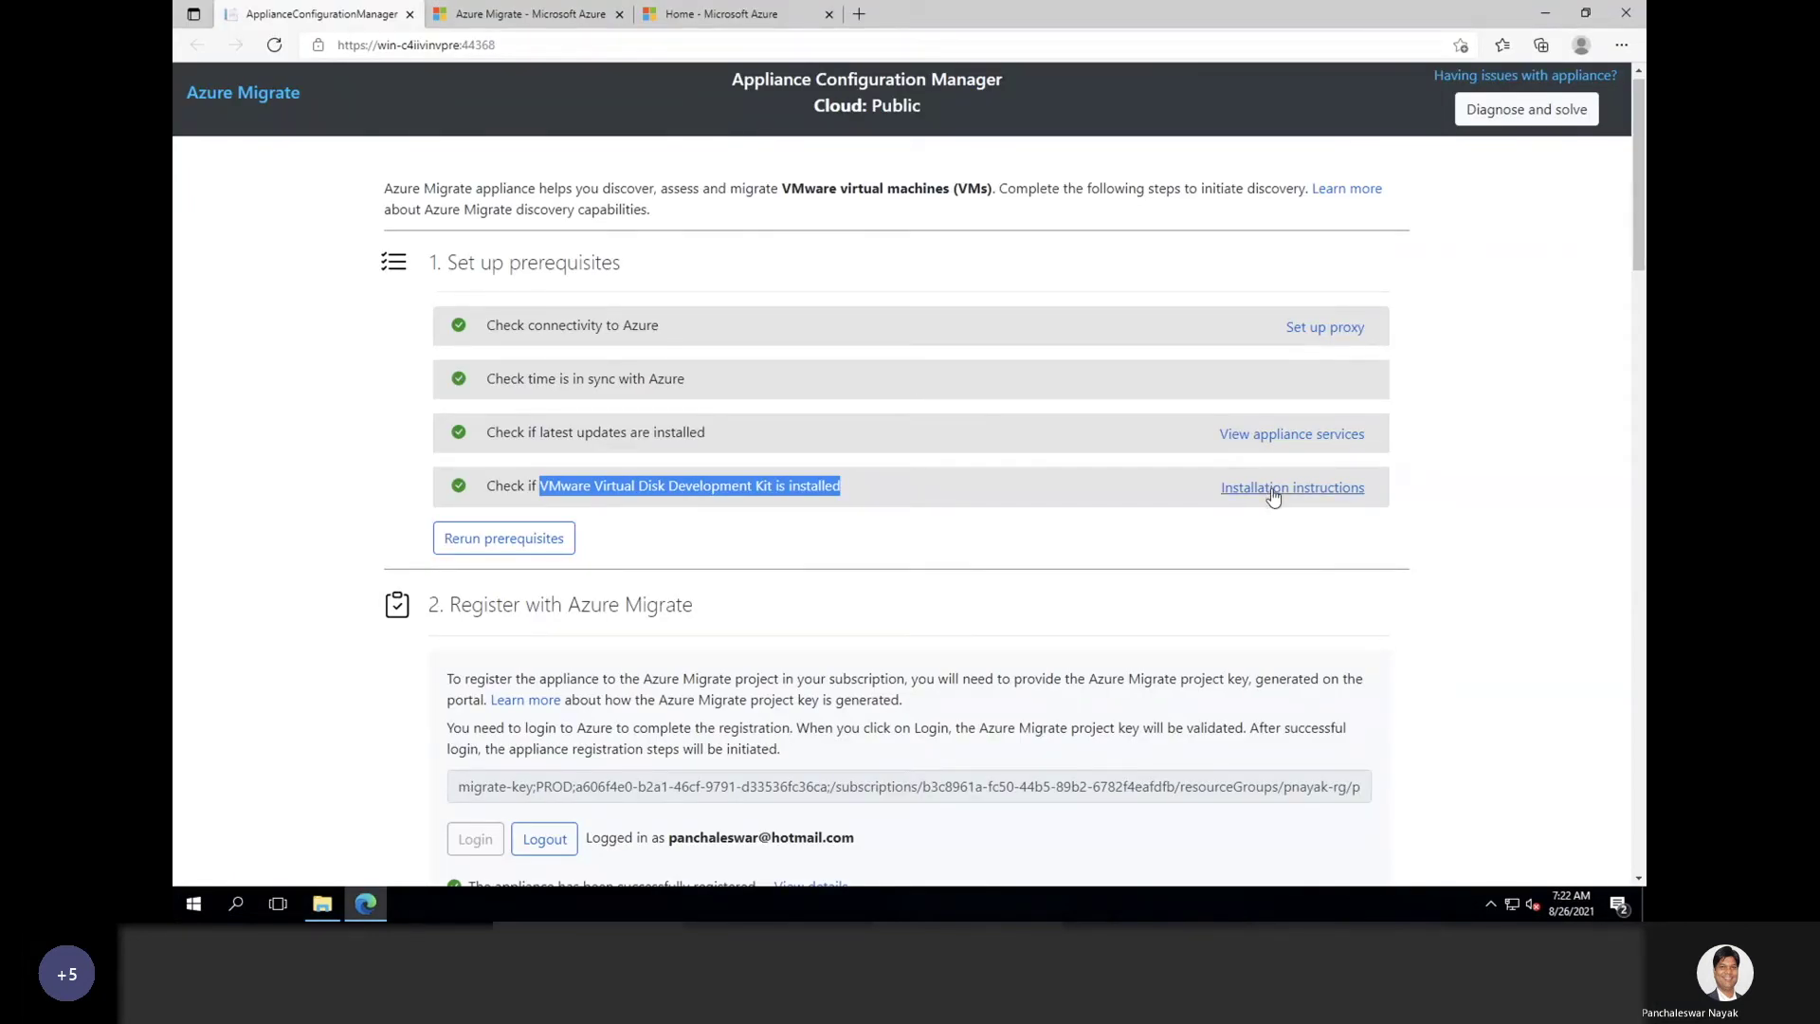
Step: Expand the installation instructions for the VMware Virtual Disk Development Kit prerequisite
right_click(1272, 488)
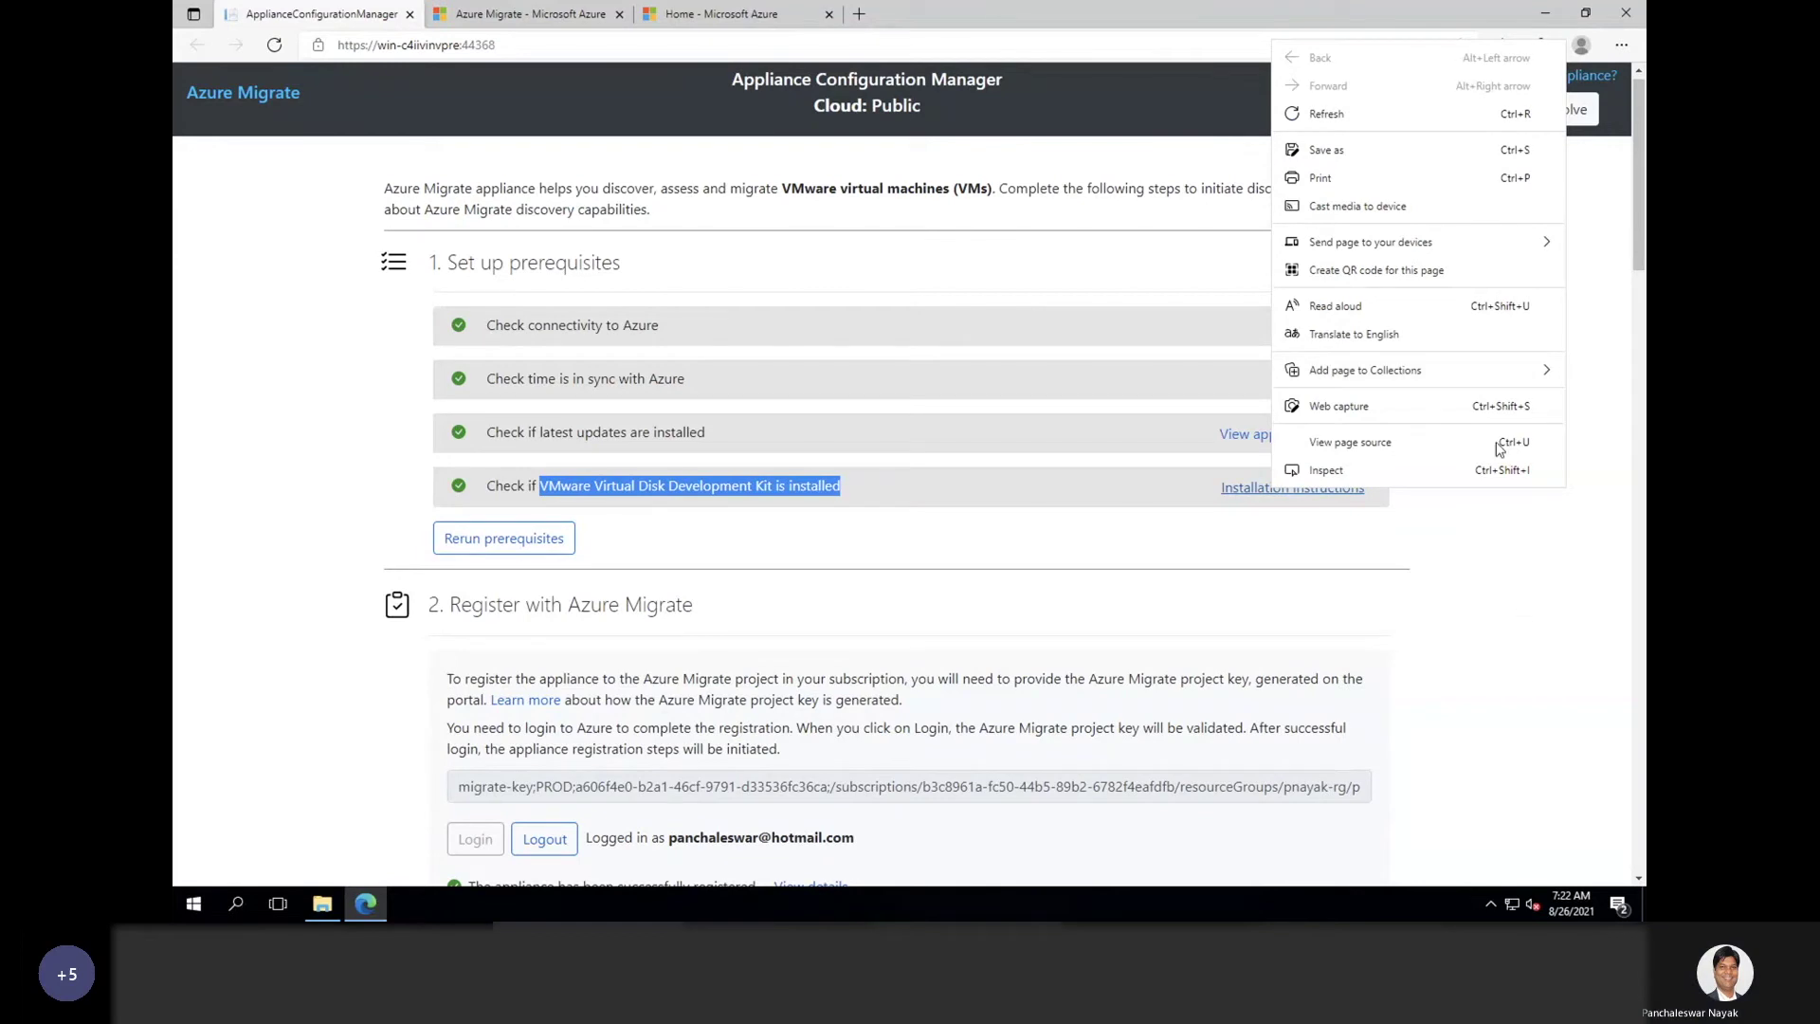
left_click(1509, 603)
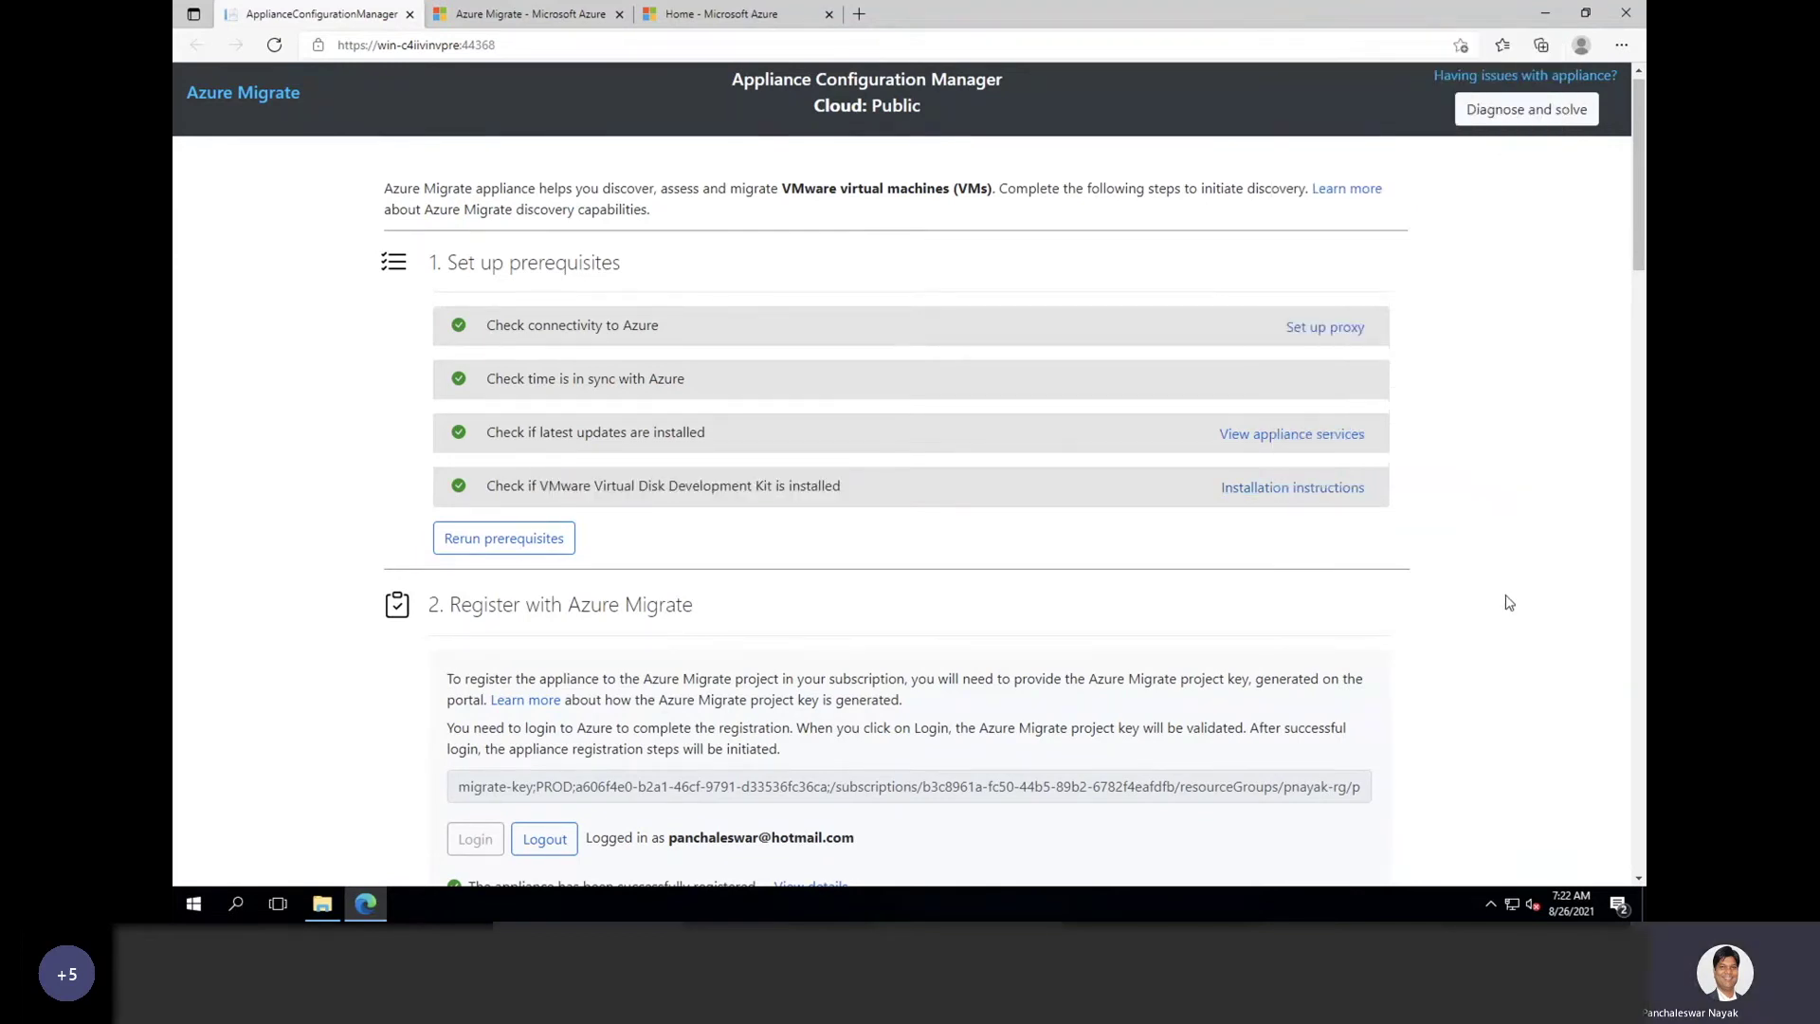
right_click(1314, 500)
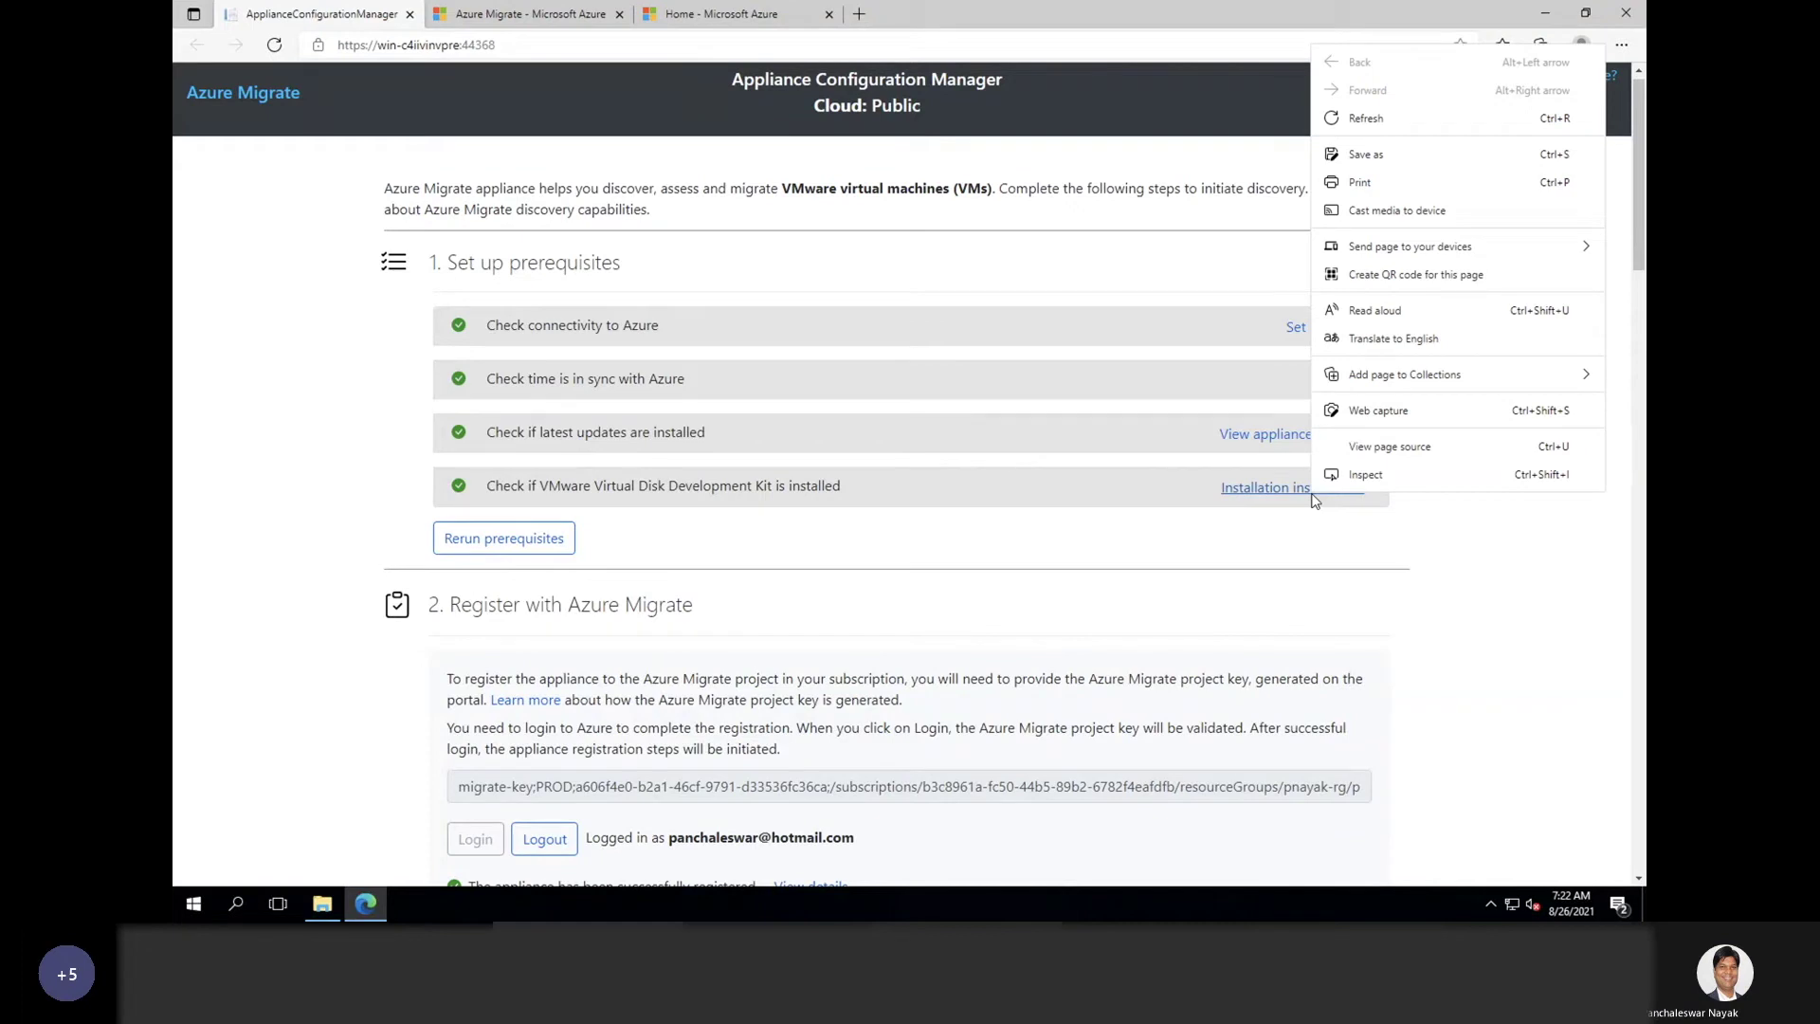
left_click(1435, 554)
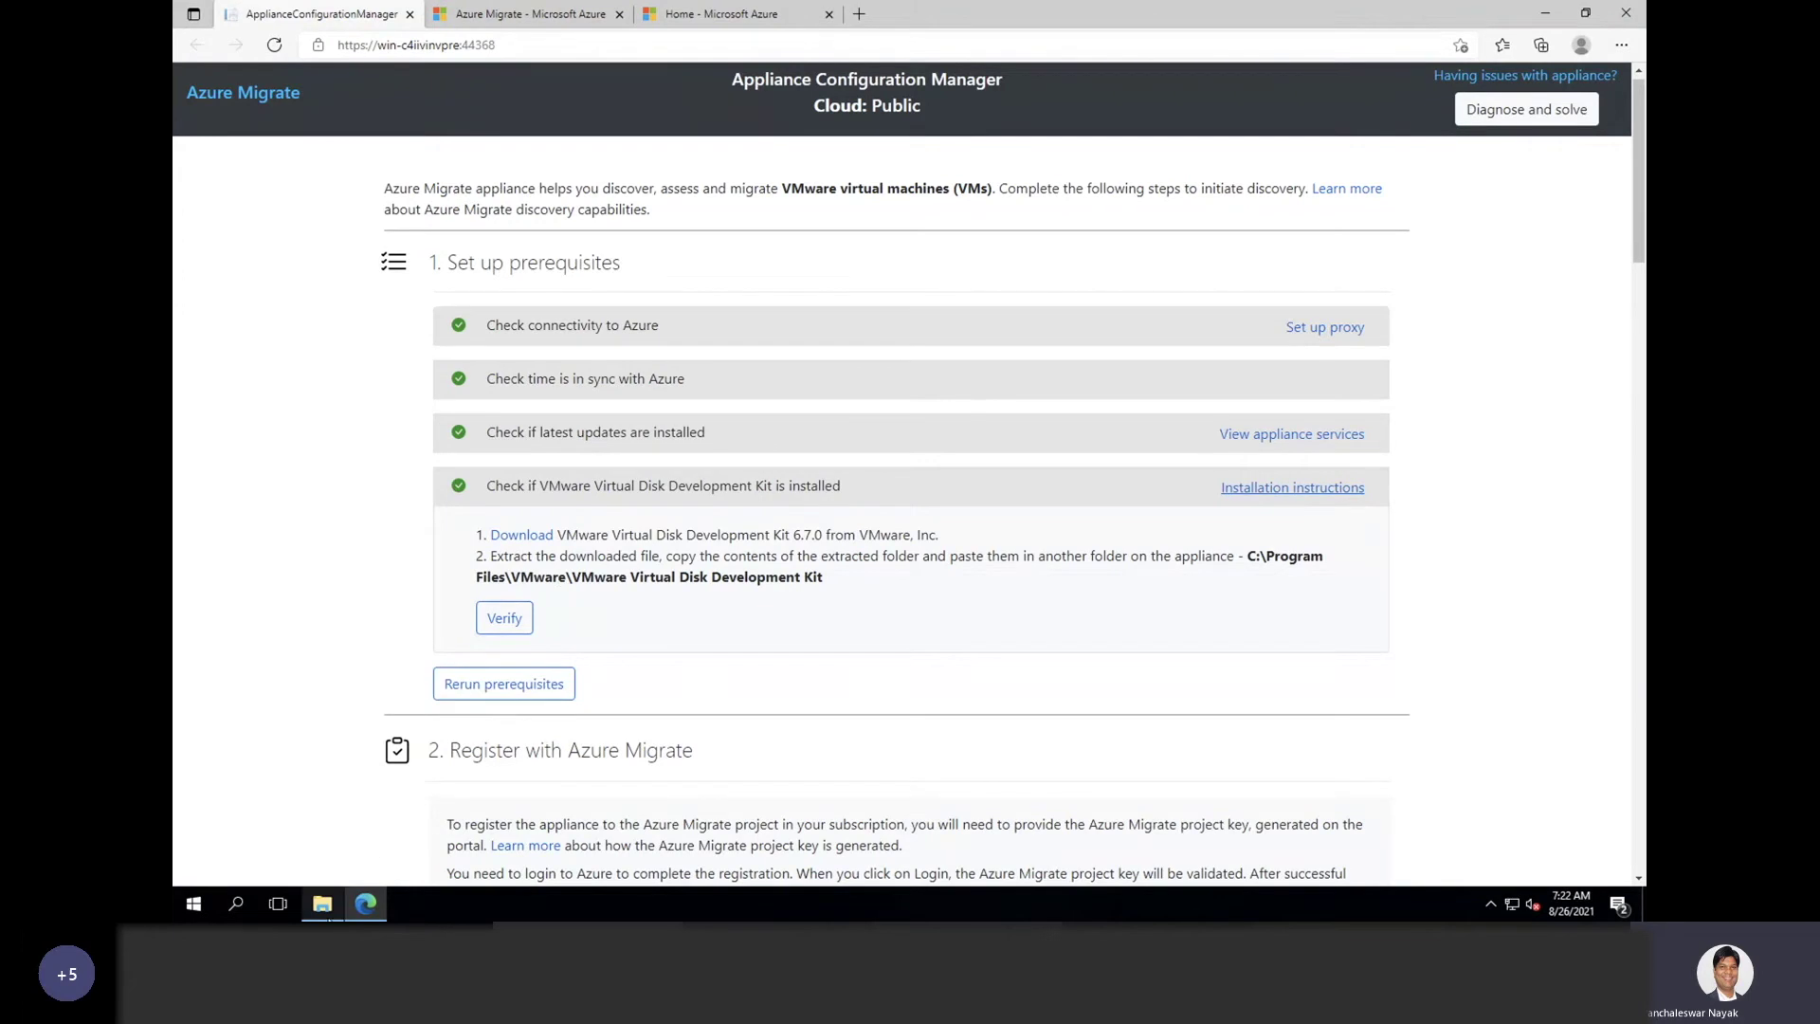
Step: Switch to File Explorer and browse to C:\Program Files\VMware\VMware Virtual Disk Development Kit to inspect its contents
key("alt+Tab")
left_click(257, 355)
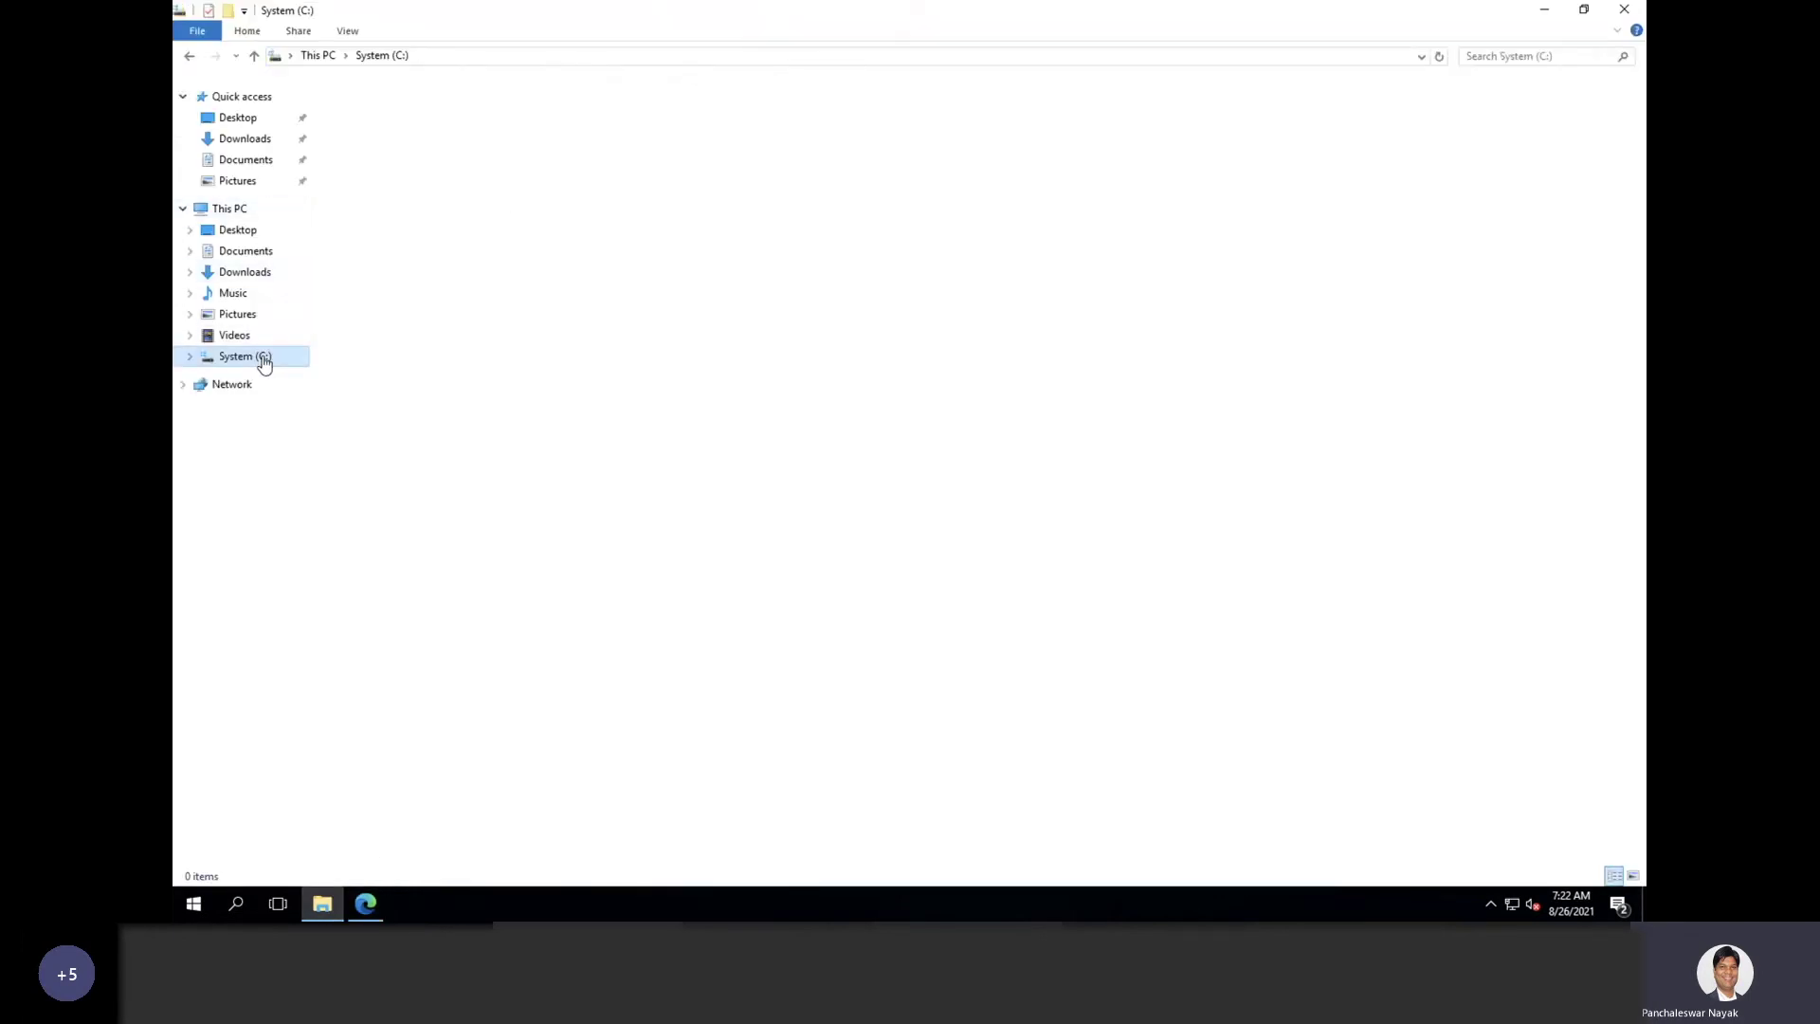
double_click(408, 169)
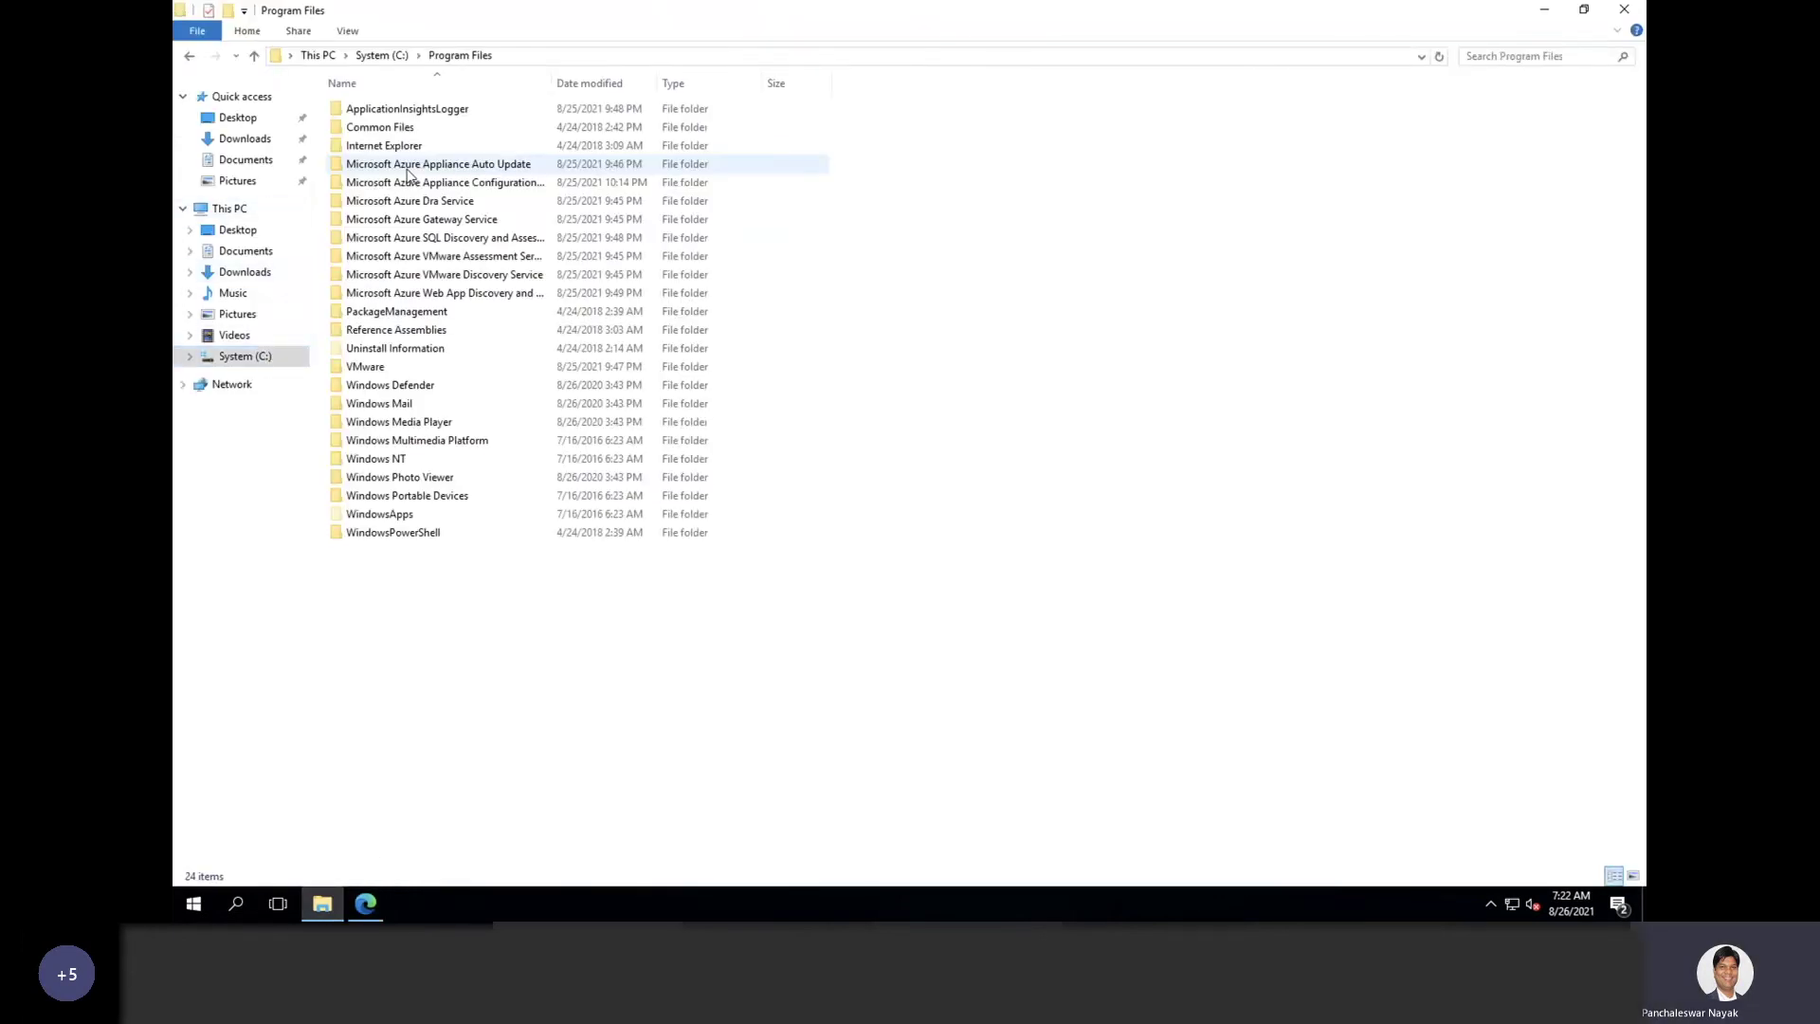
double_click(365, 367)
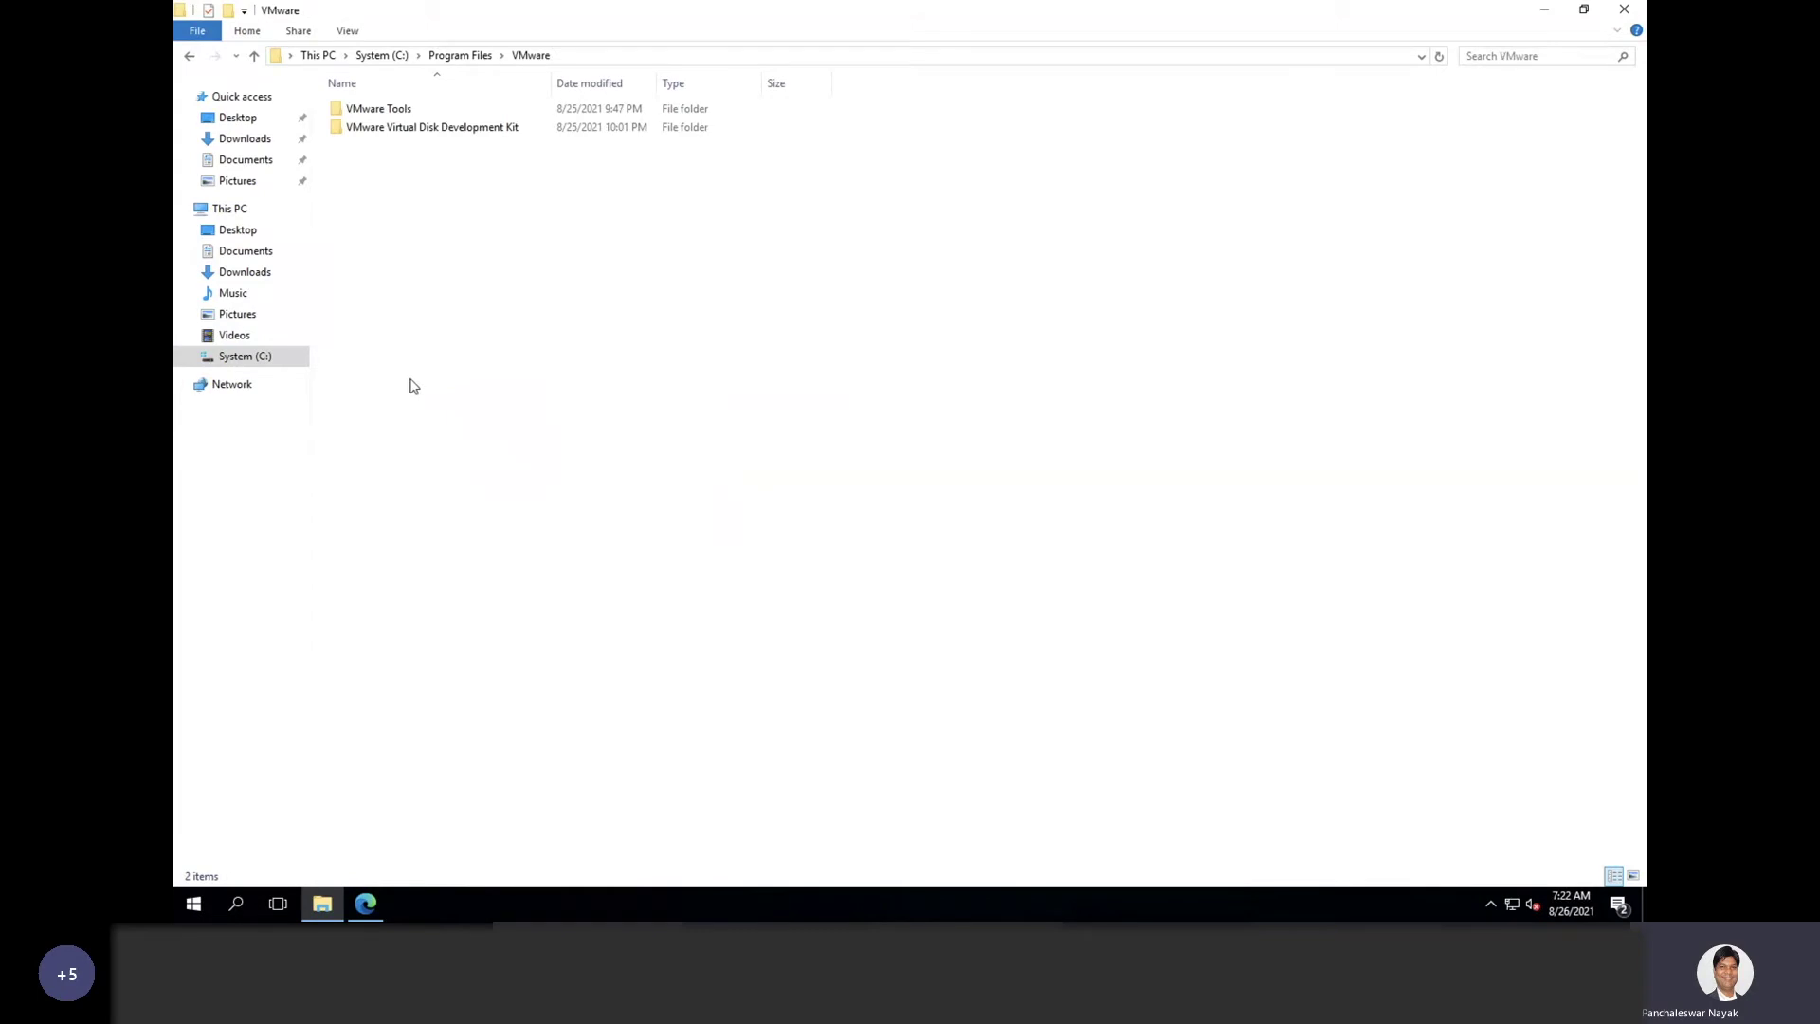
double_click(419, 131)
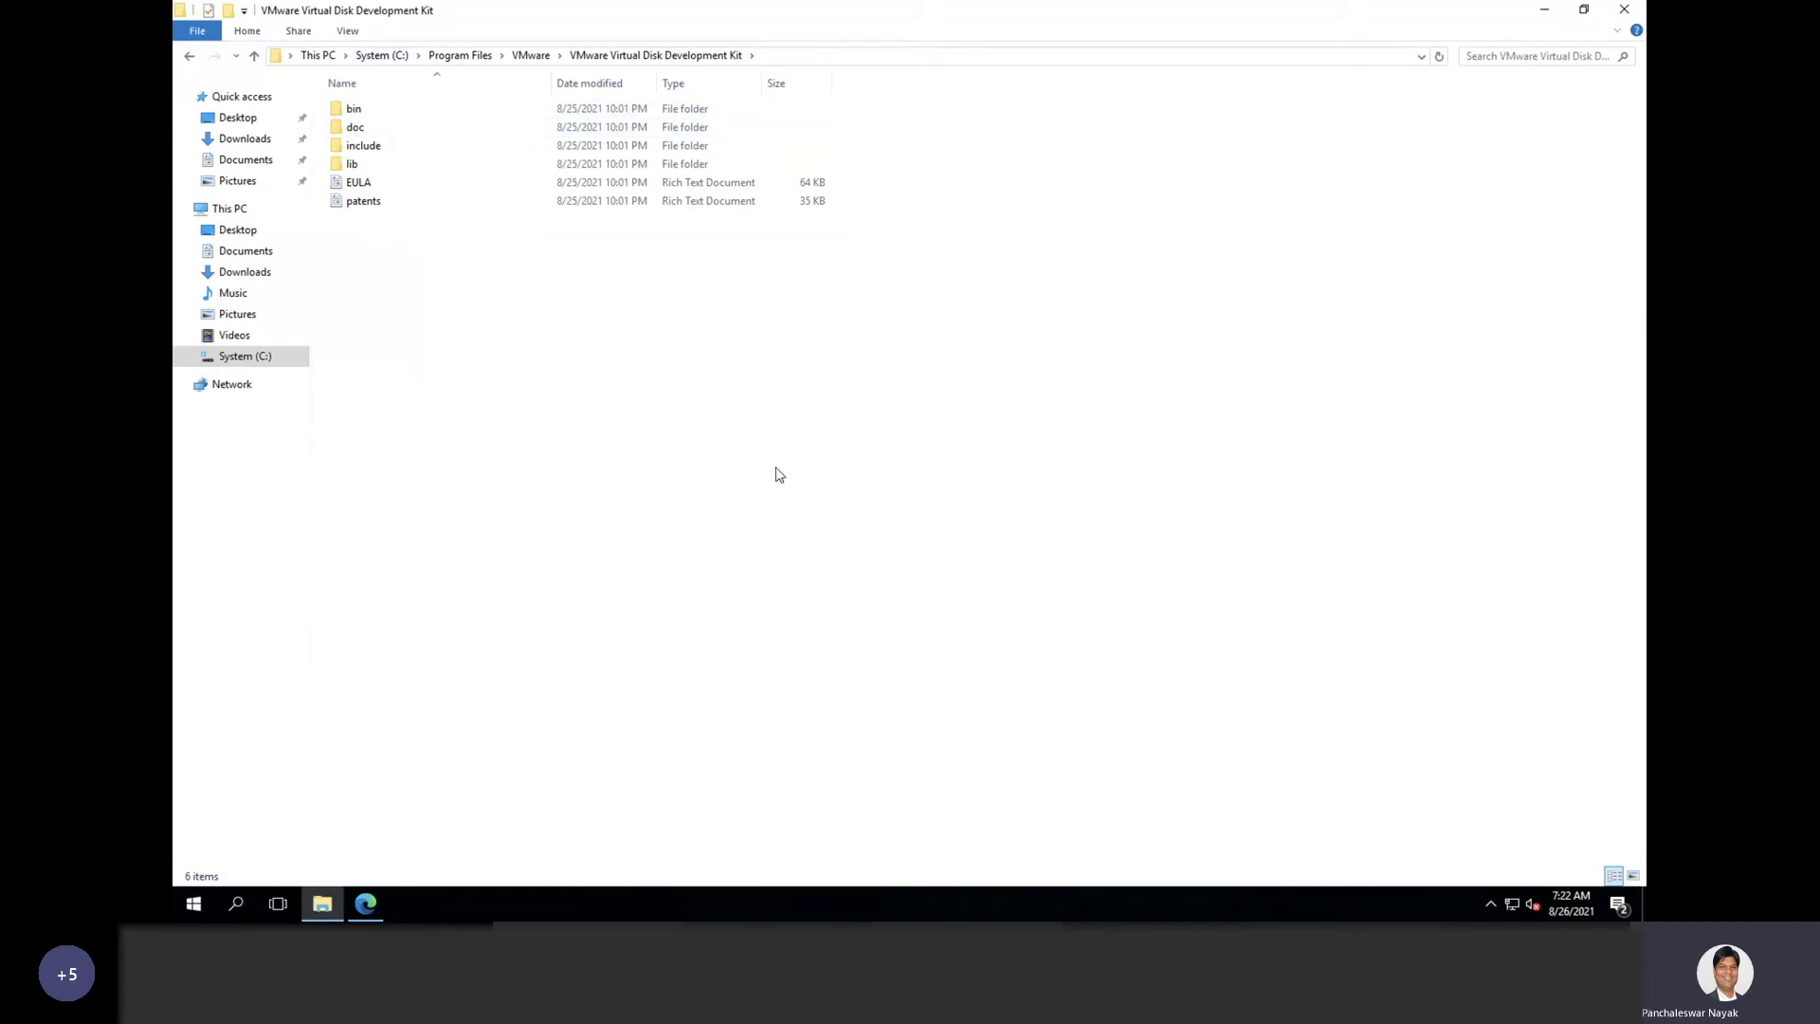
Step: Open the VDDK 6.7.0 download page linked in the Edge instructions and compare its .zip package with the development kit folder
left_click(366, 903)
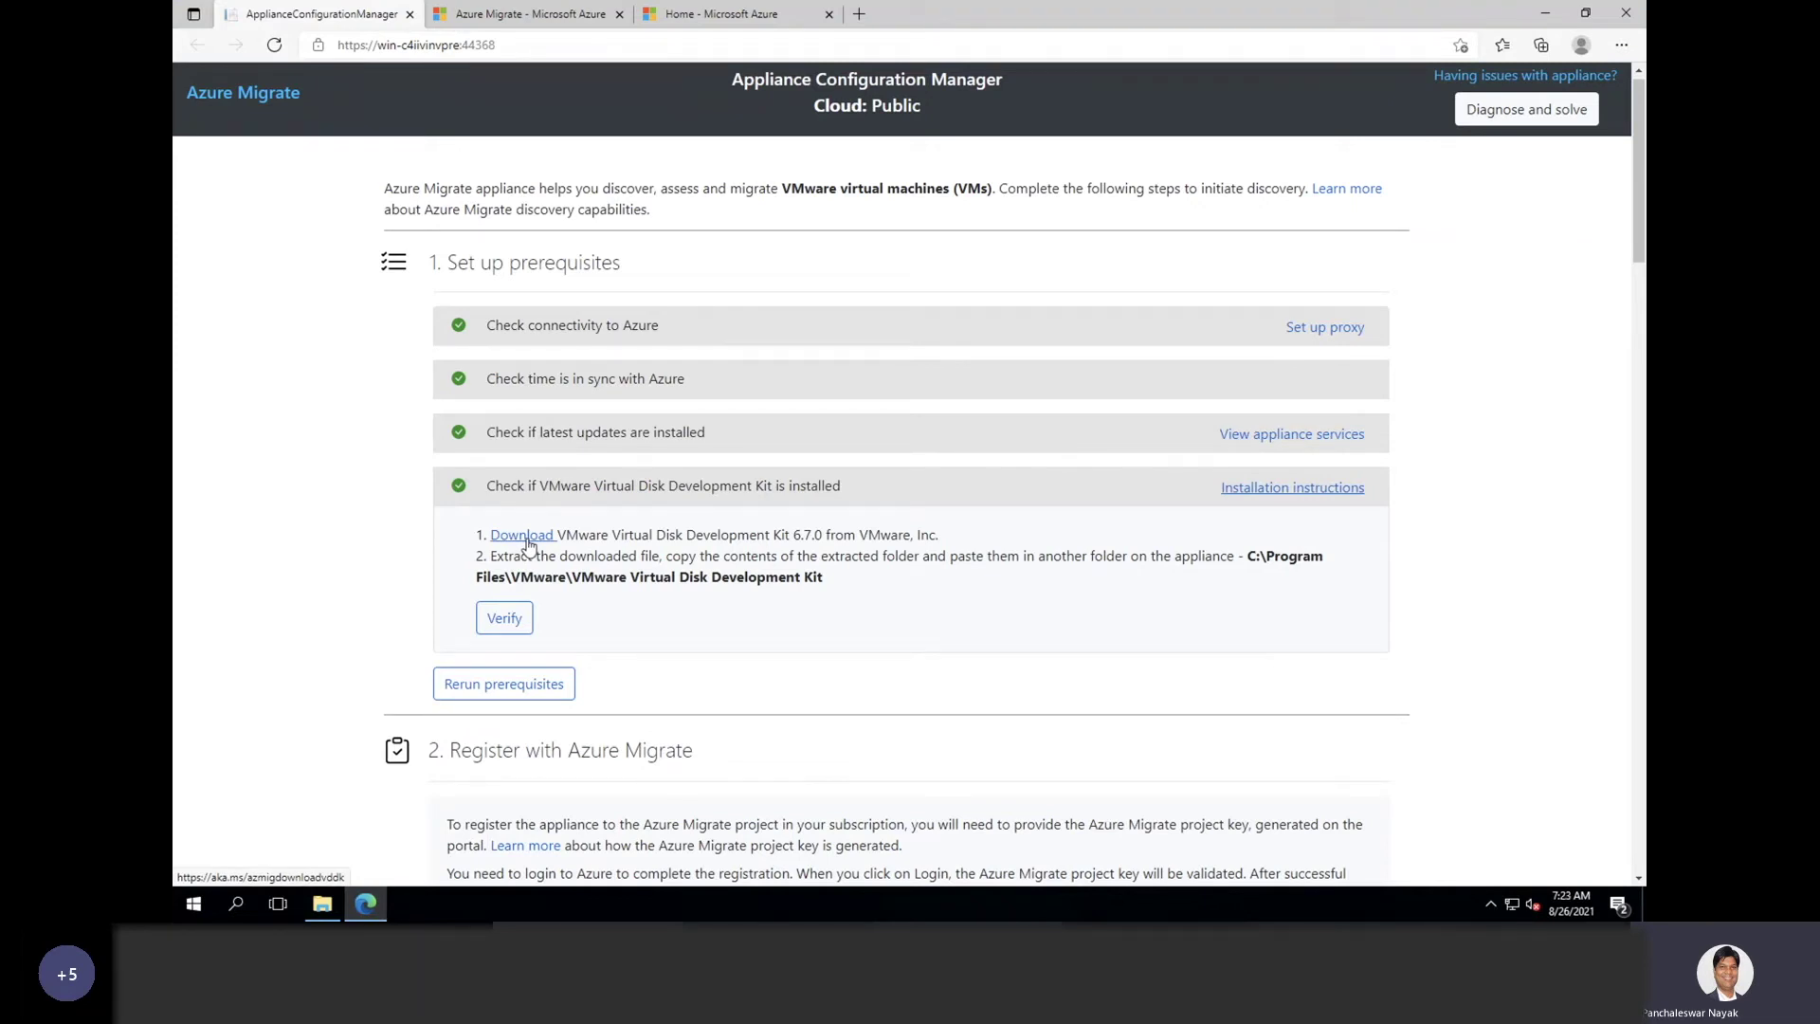
left_click(526, 537)
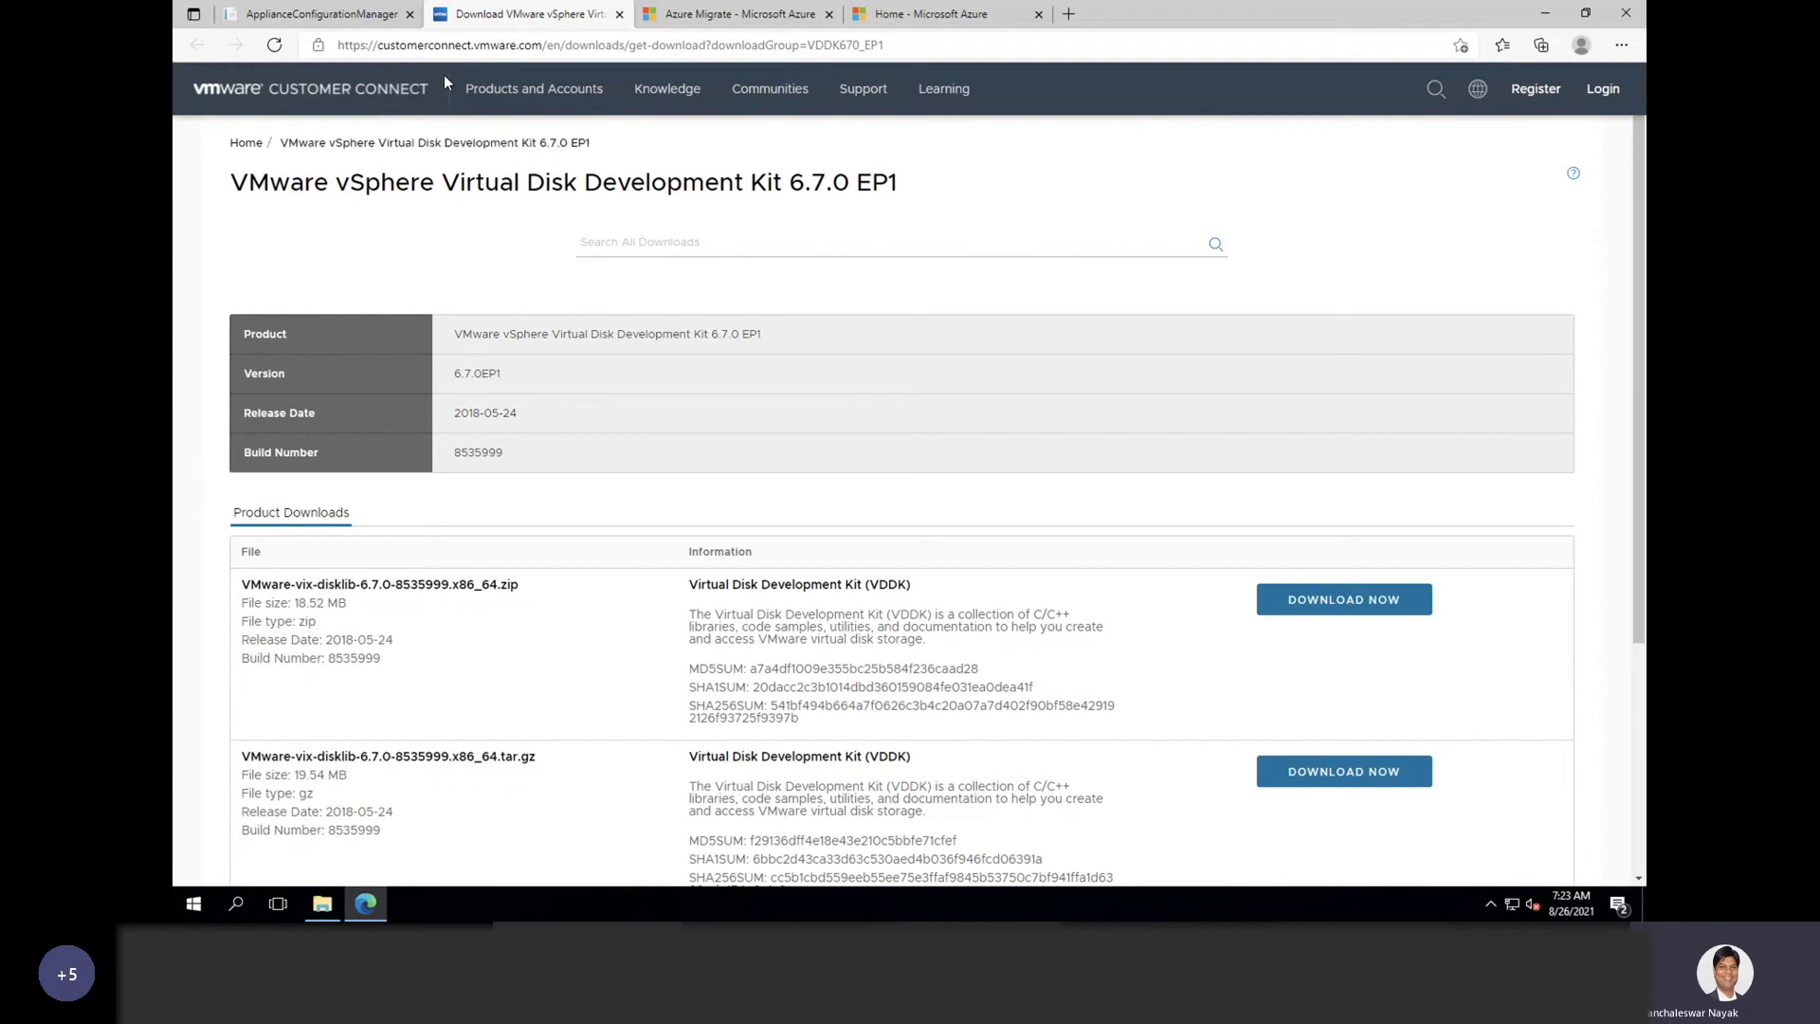
left_click(534, 88)
double_click(511, 585)
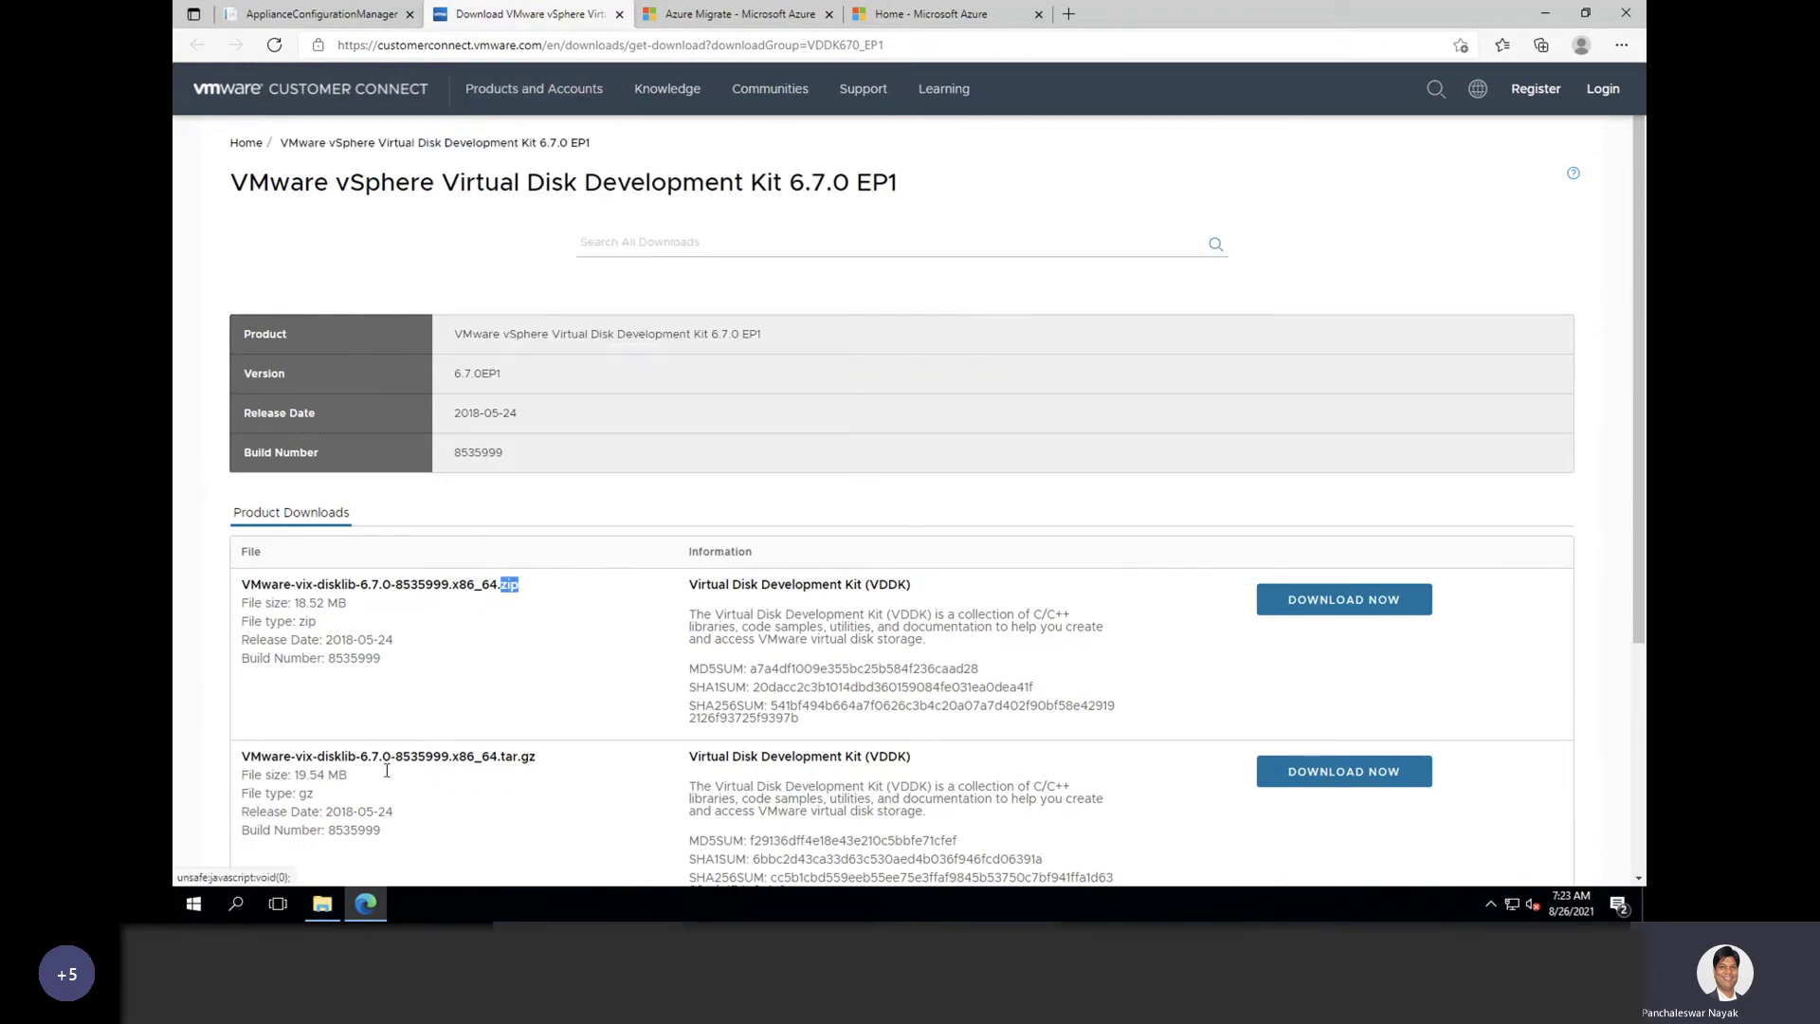
left_click(338, 905)
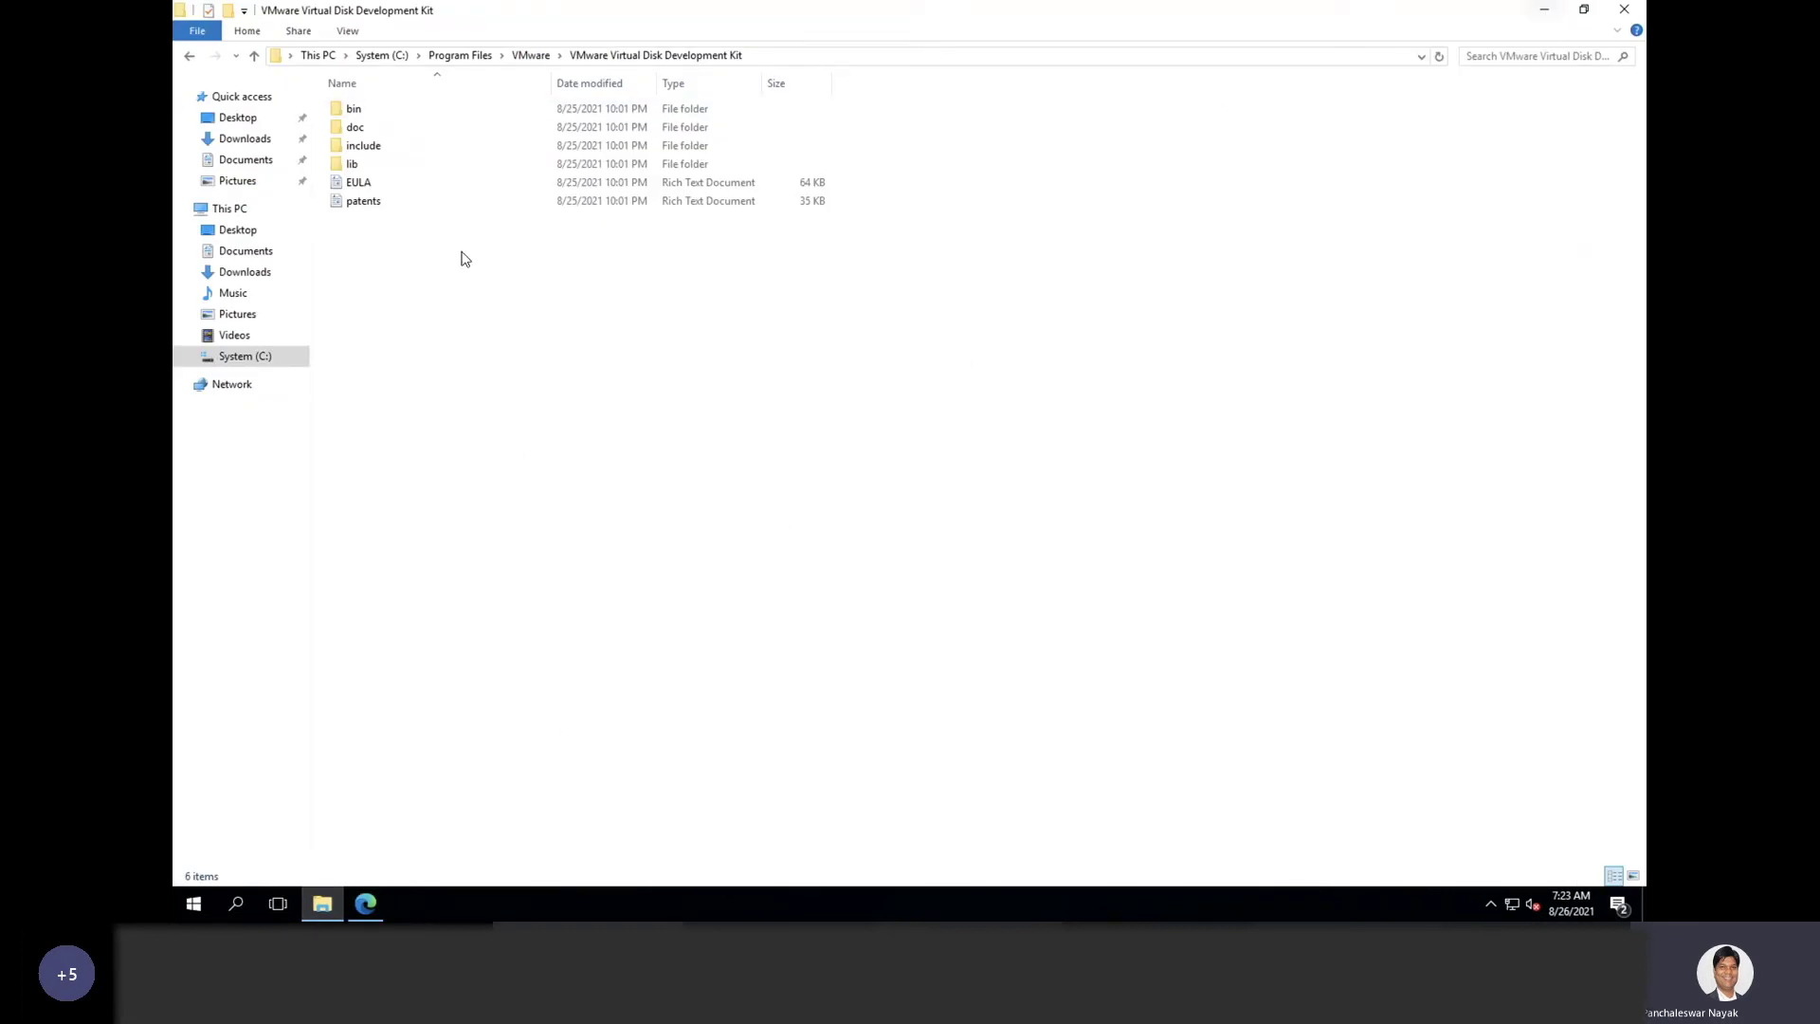
left_click(1544, 10)
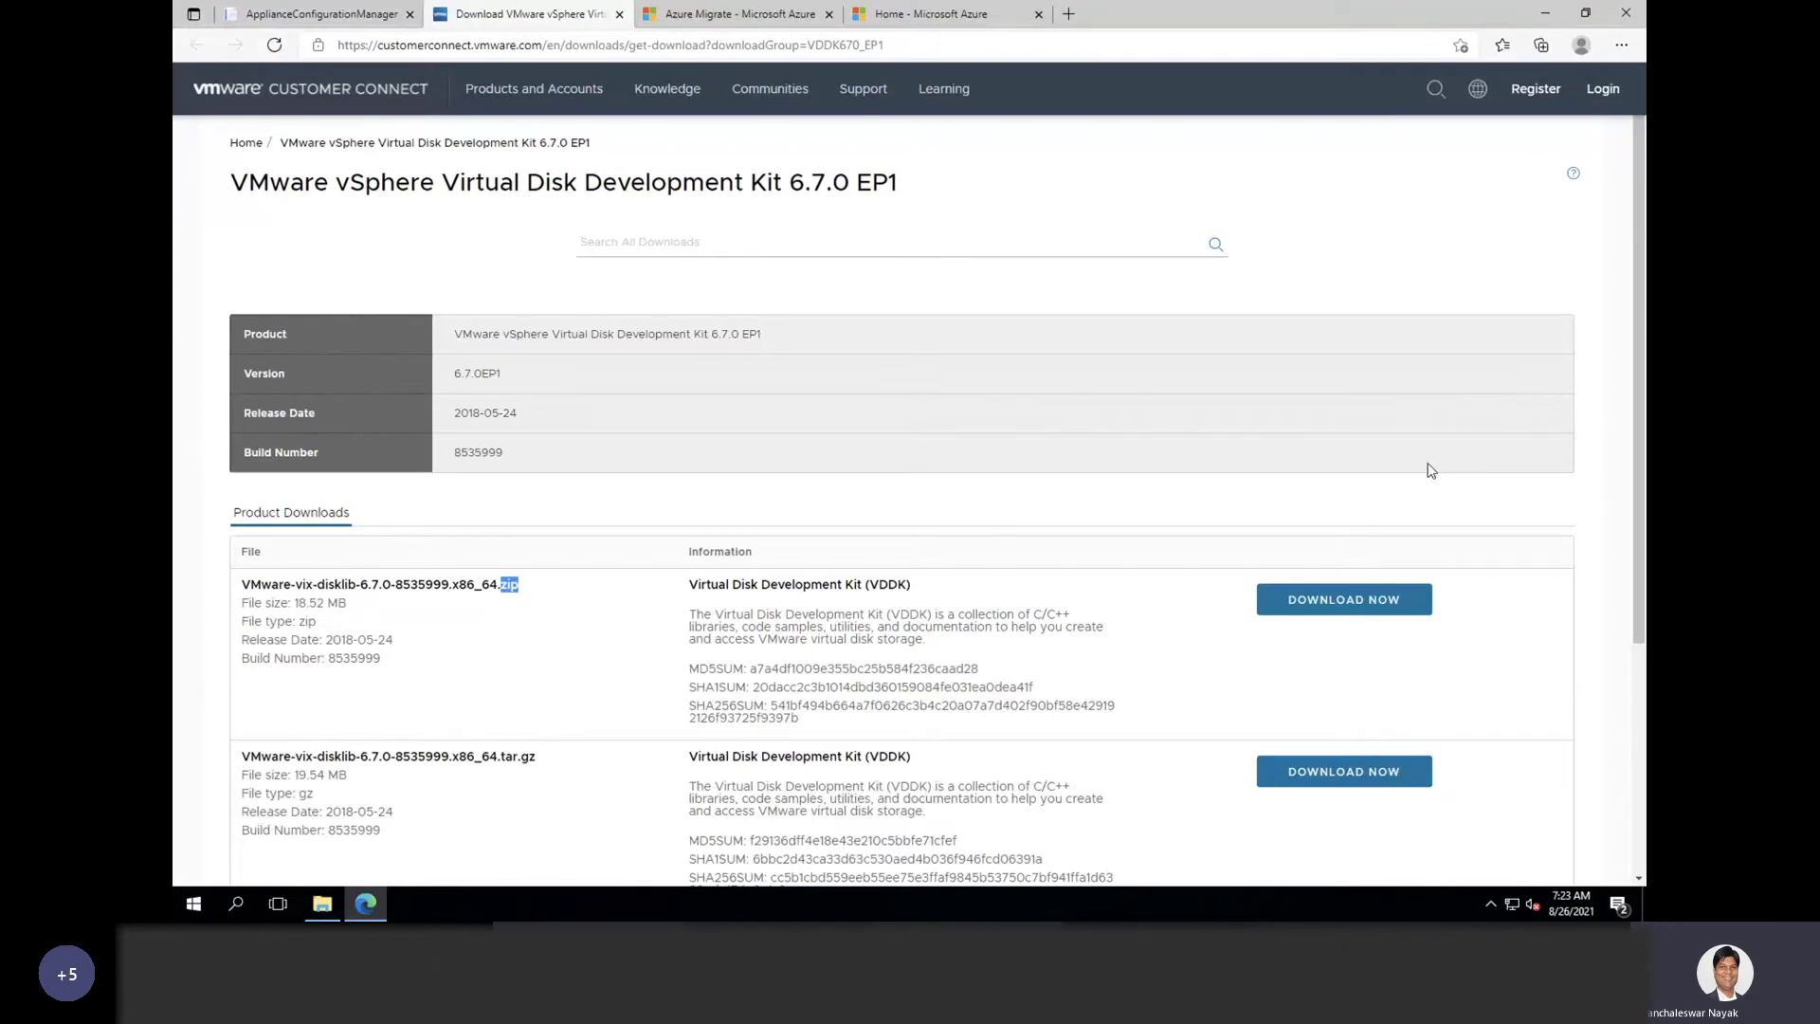
Step: Return to the Appliance Configuration Manager and review the Register with Azure Migrate section
left_click(350, 20)
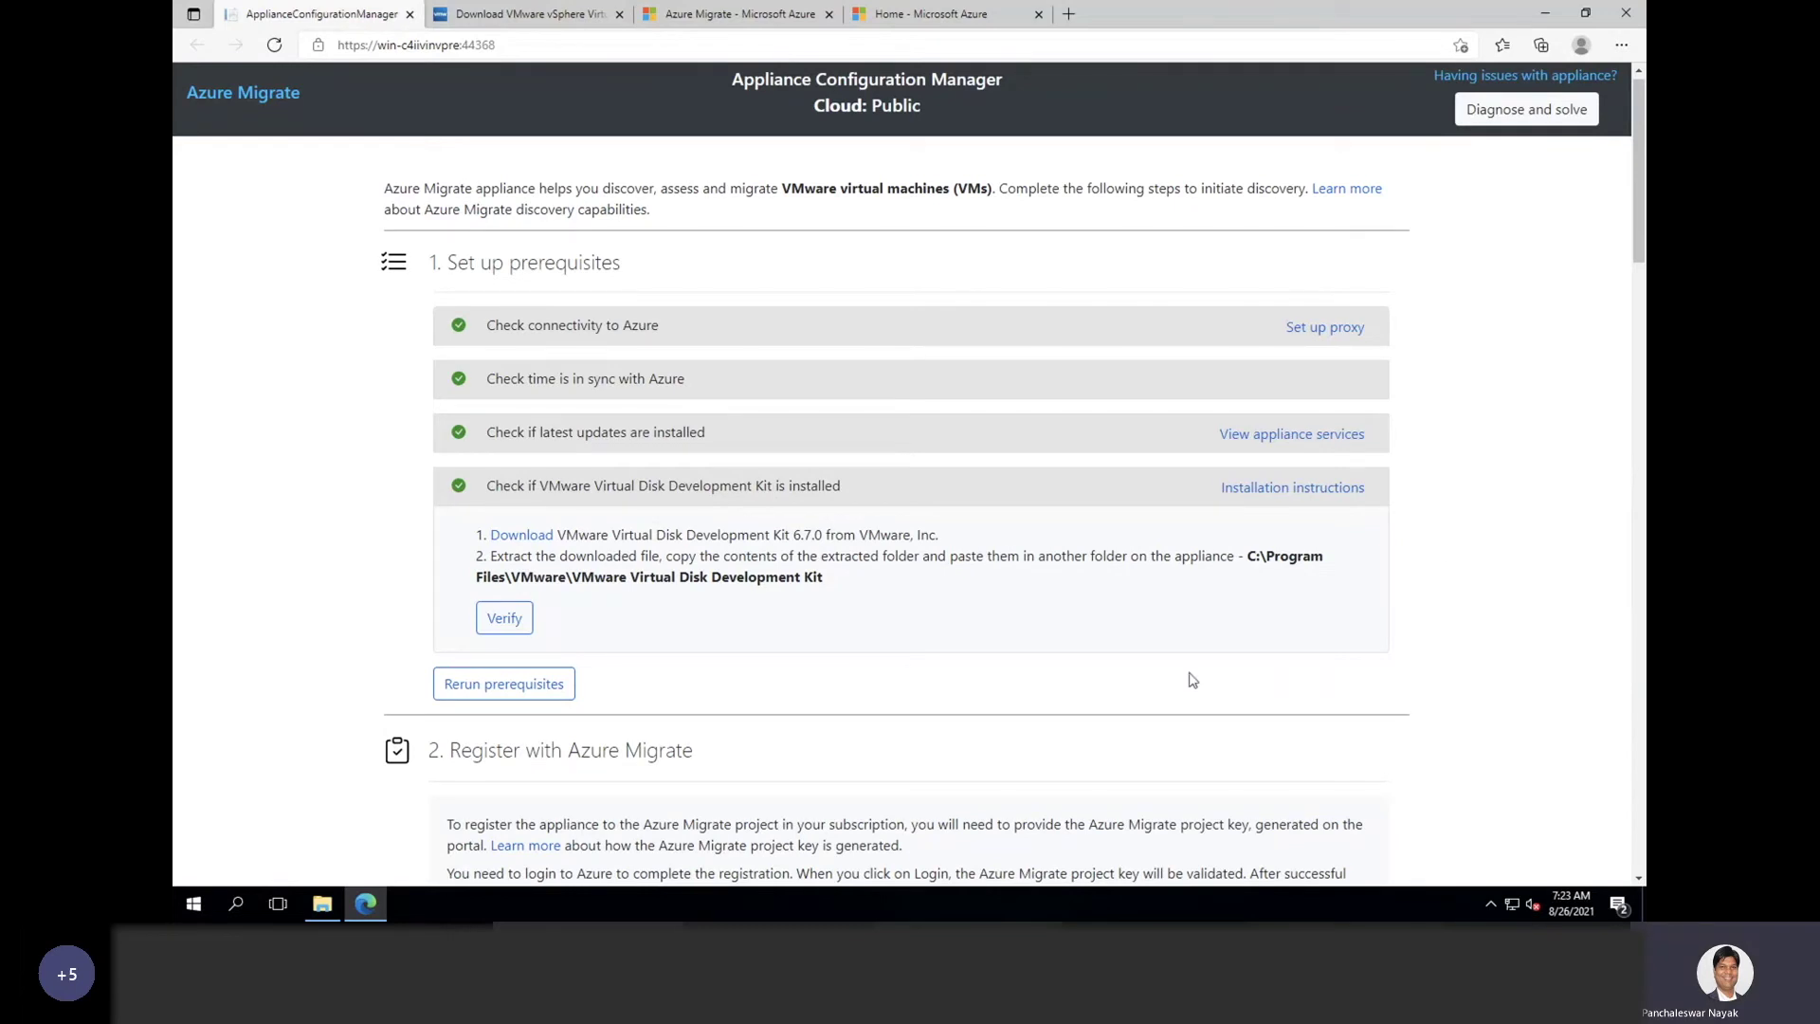
scroll(1192, 676, "down", 2)
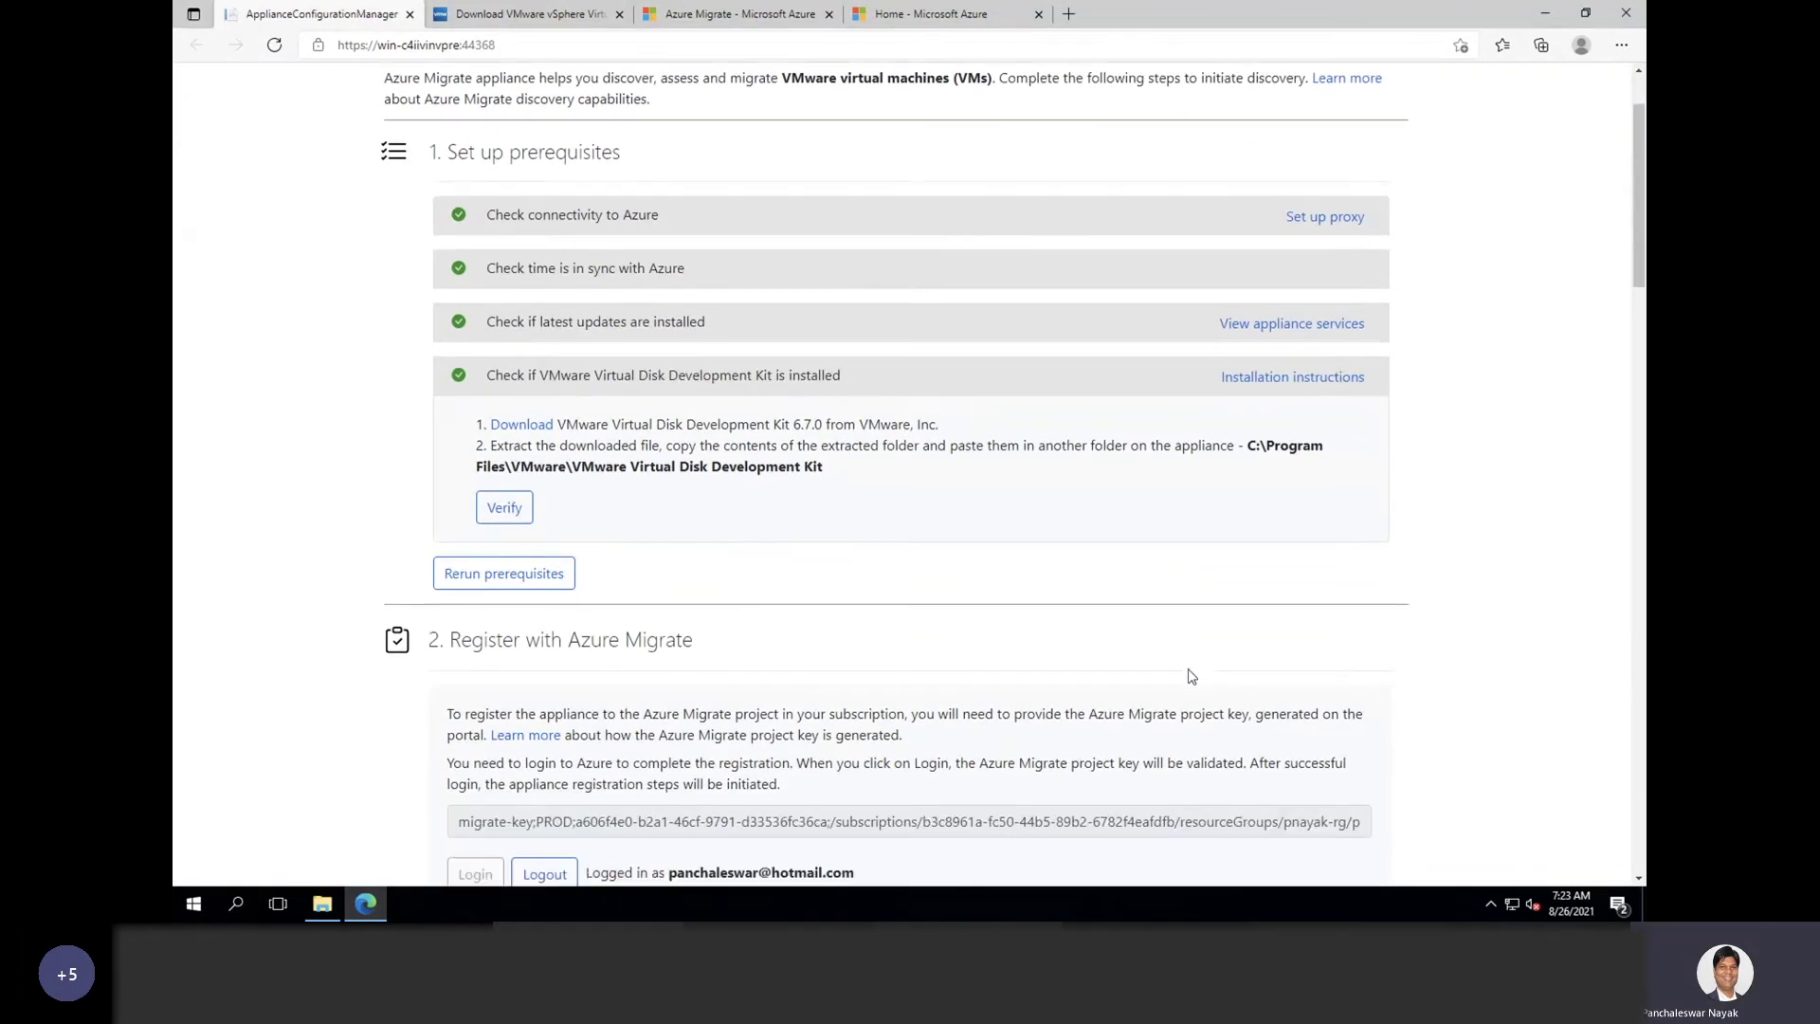
scroll(949, 587, "down", 1)
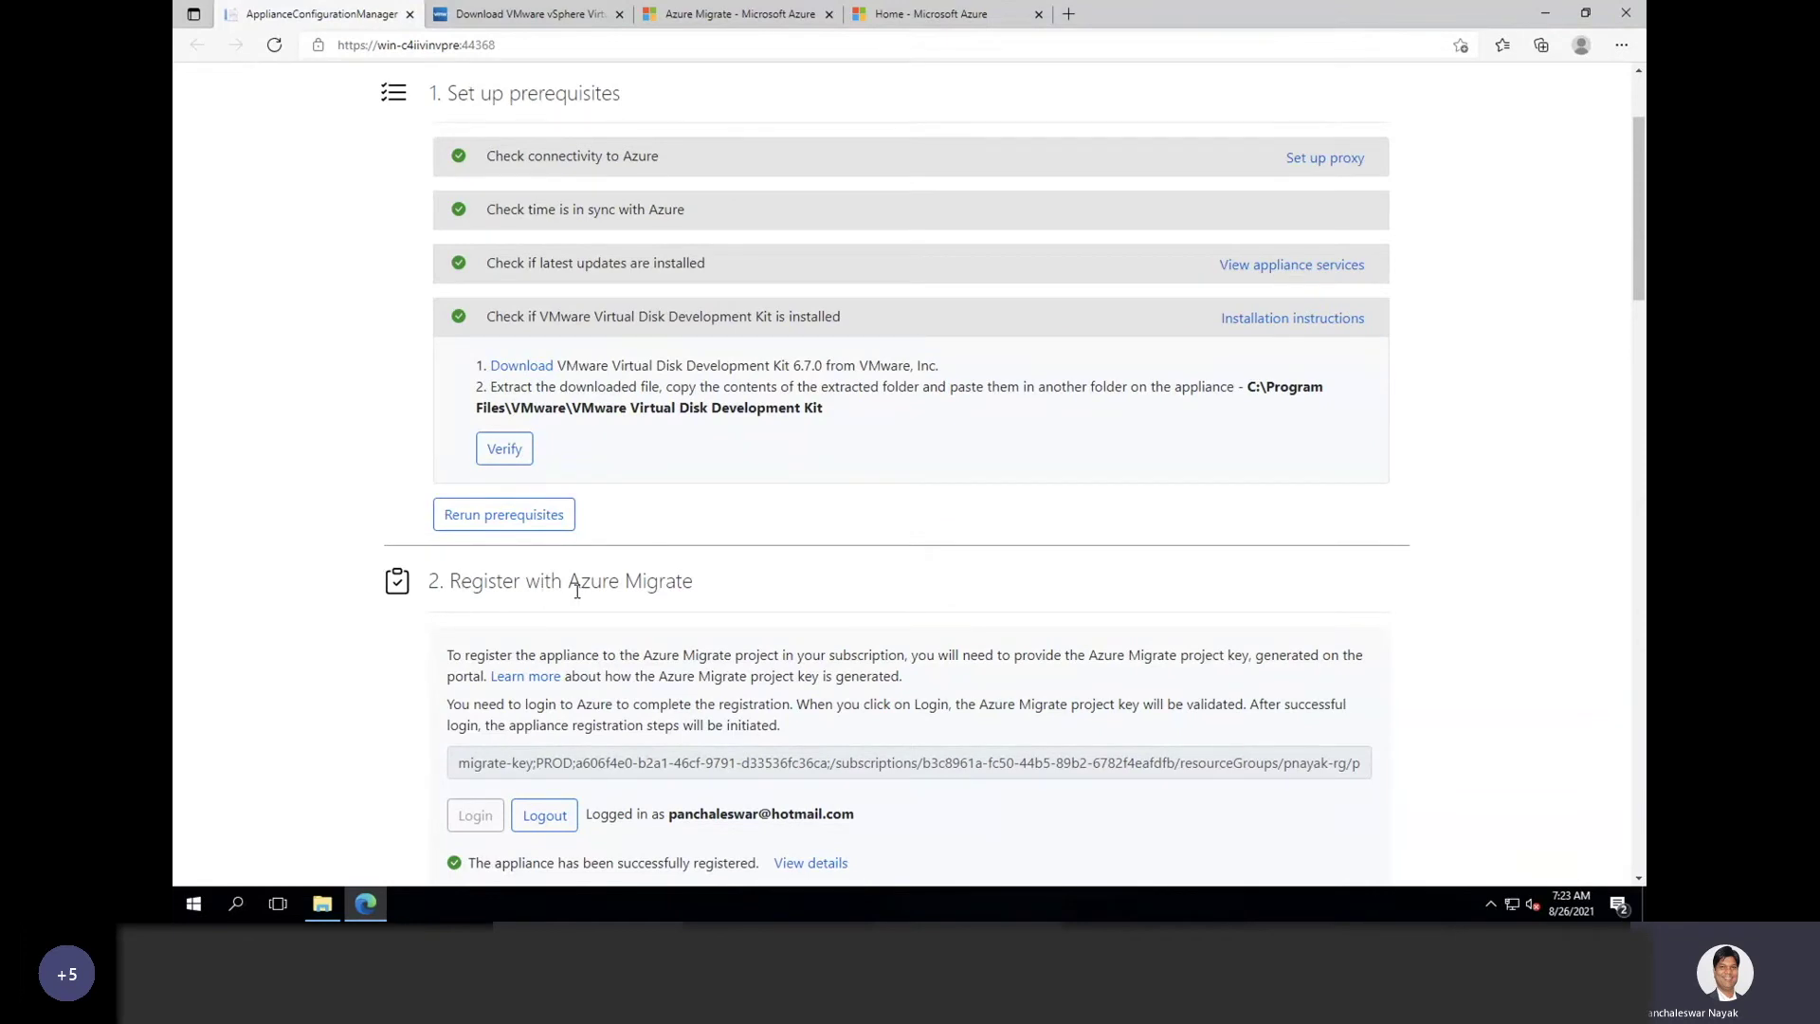
scroll(679, 581, "down", 1)
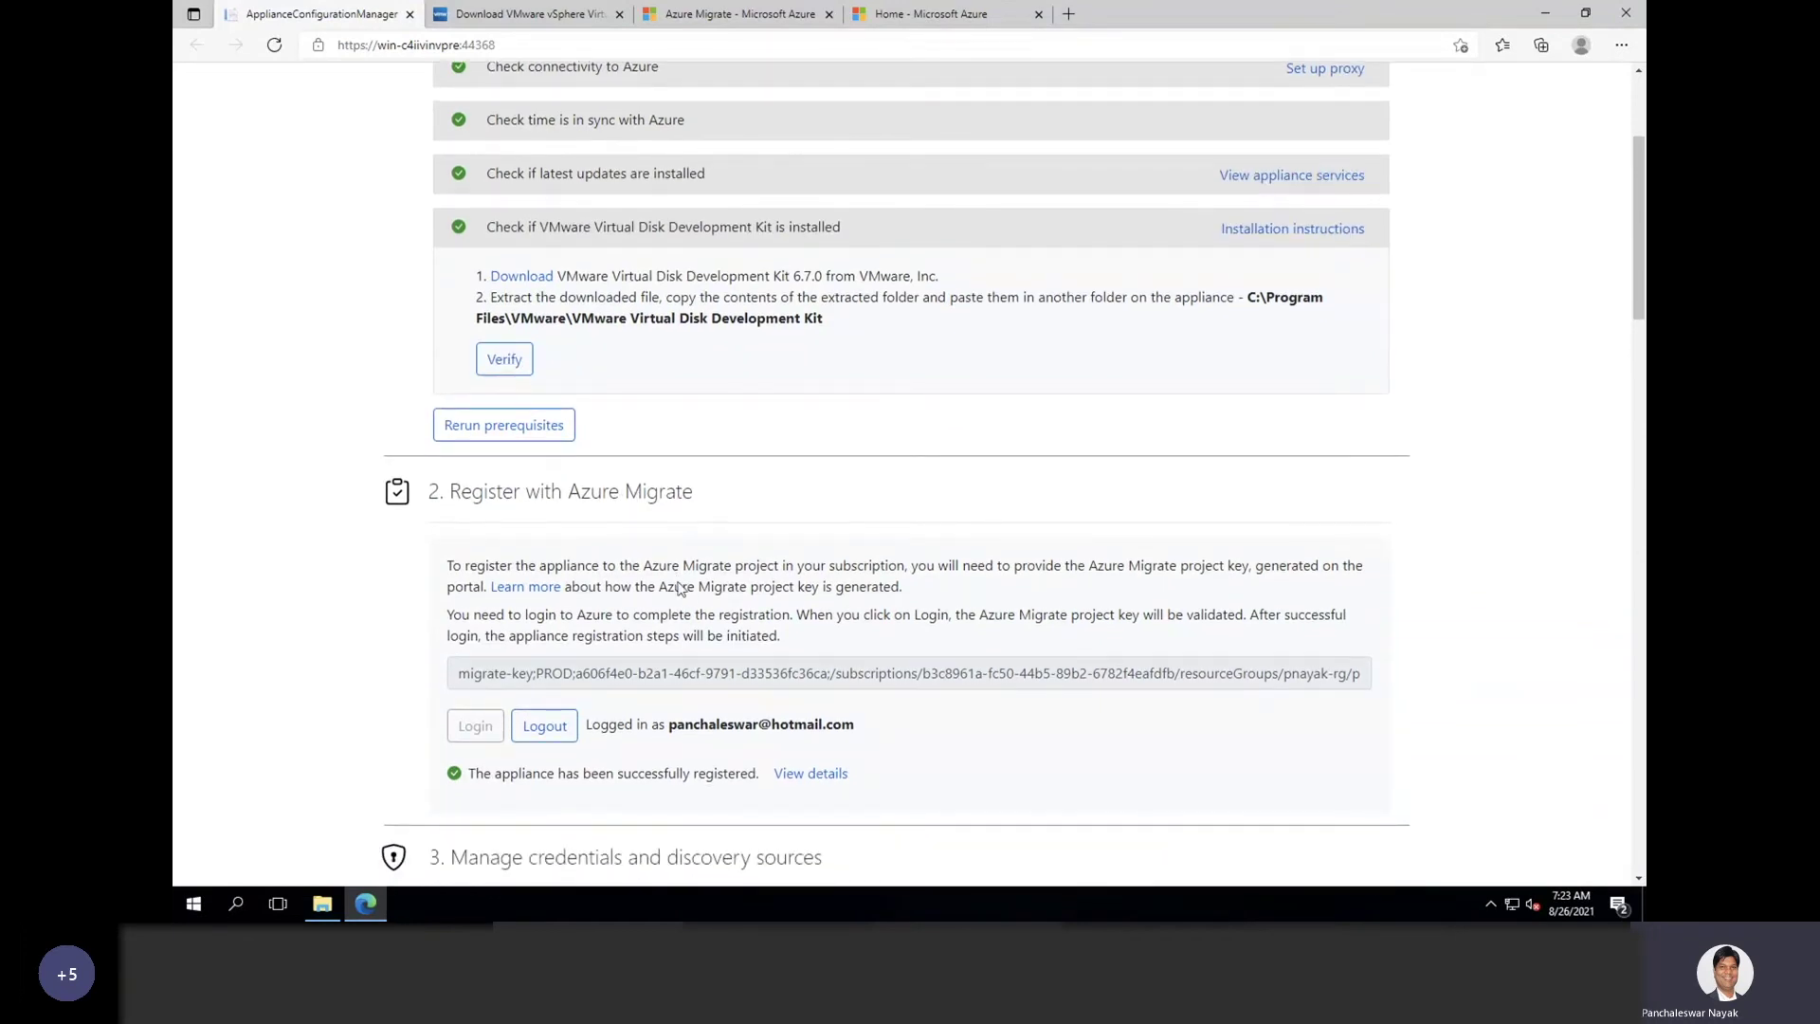
scroll(678, 587, "down", 1)
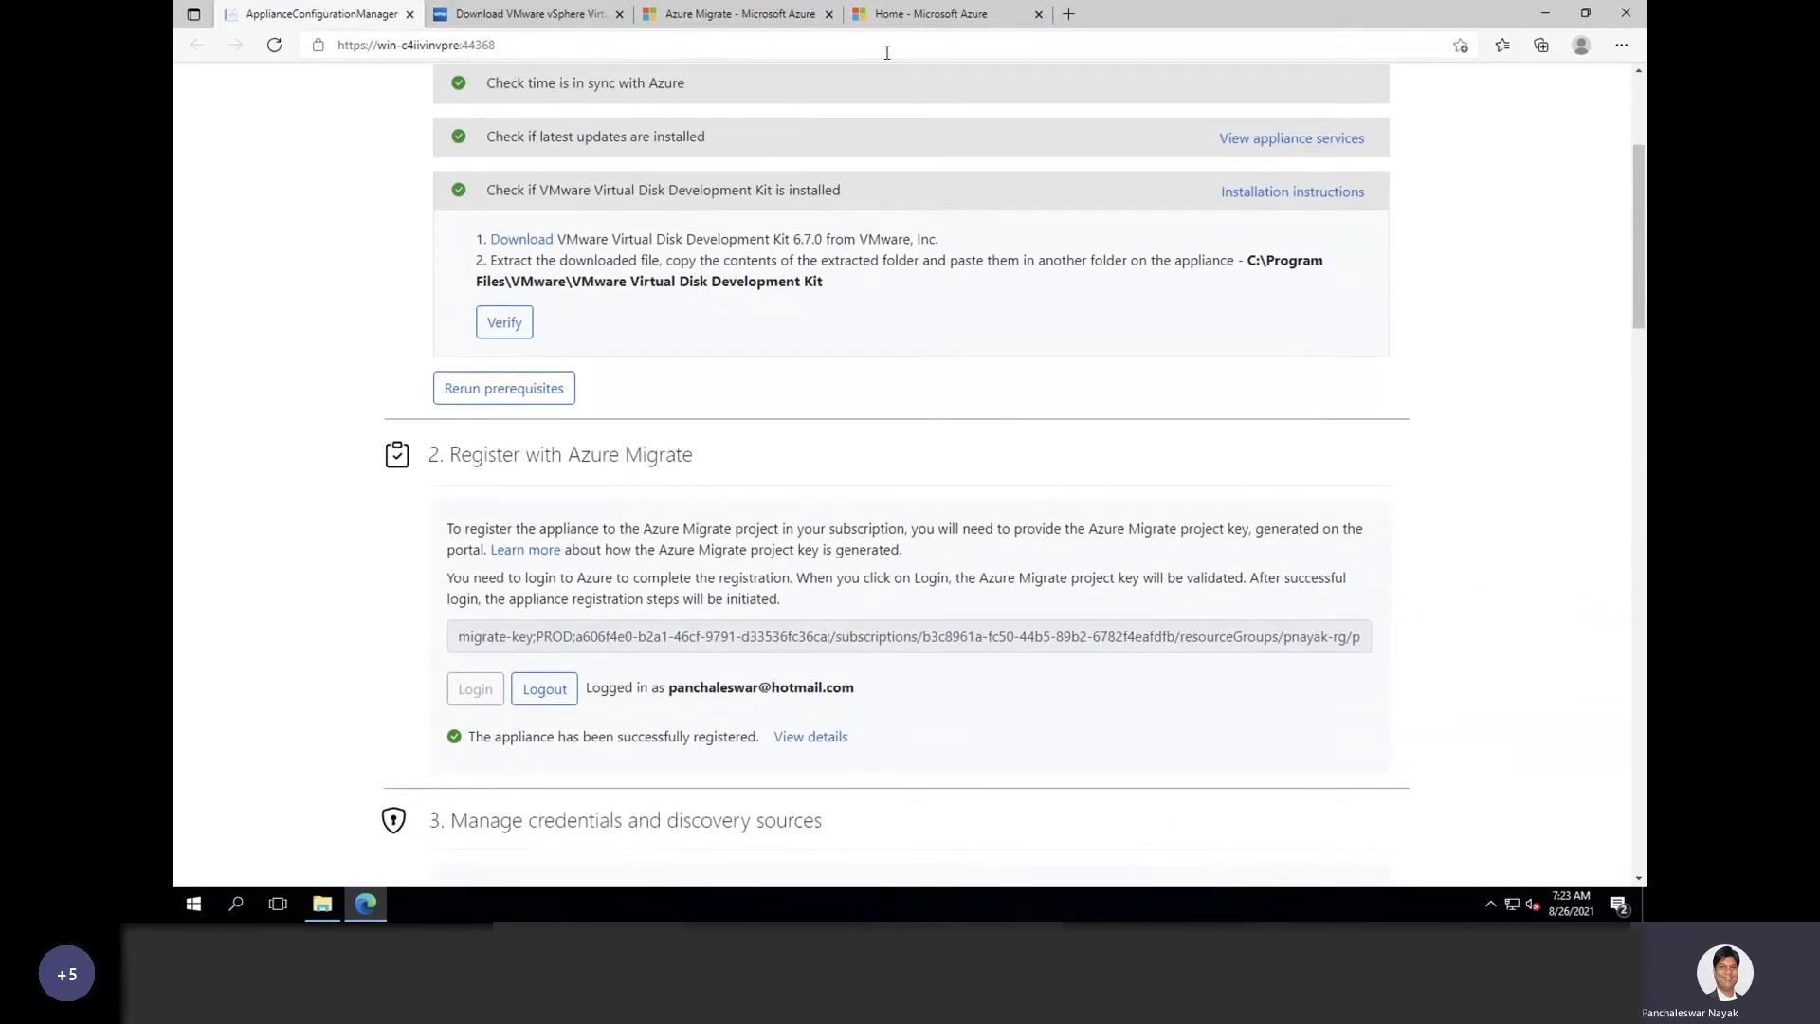
Step: Open Discover for Azure Migrate: Server Migration, choose VMware vSphere Hypervisor with agentless replication, and go to the appliance name field
left_click(775, 17)
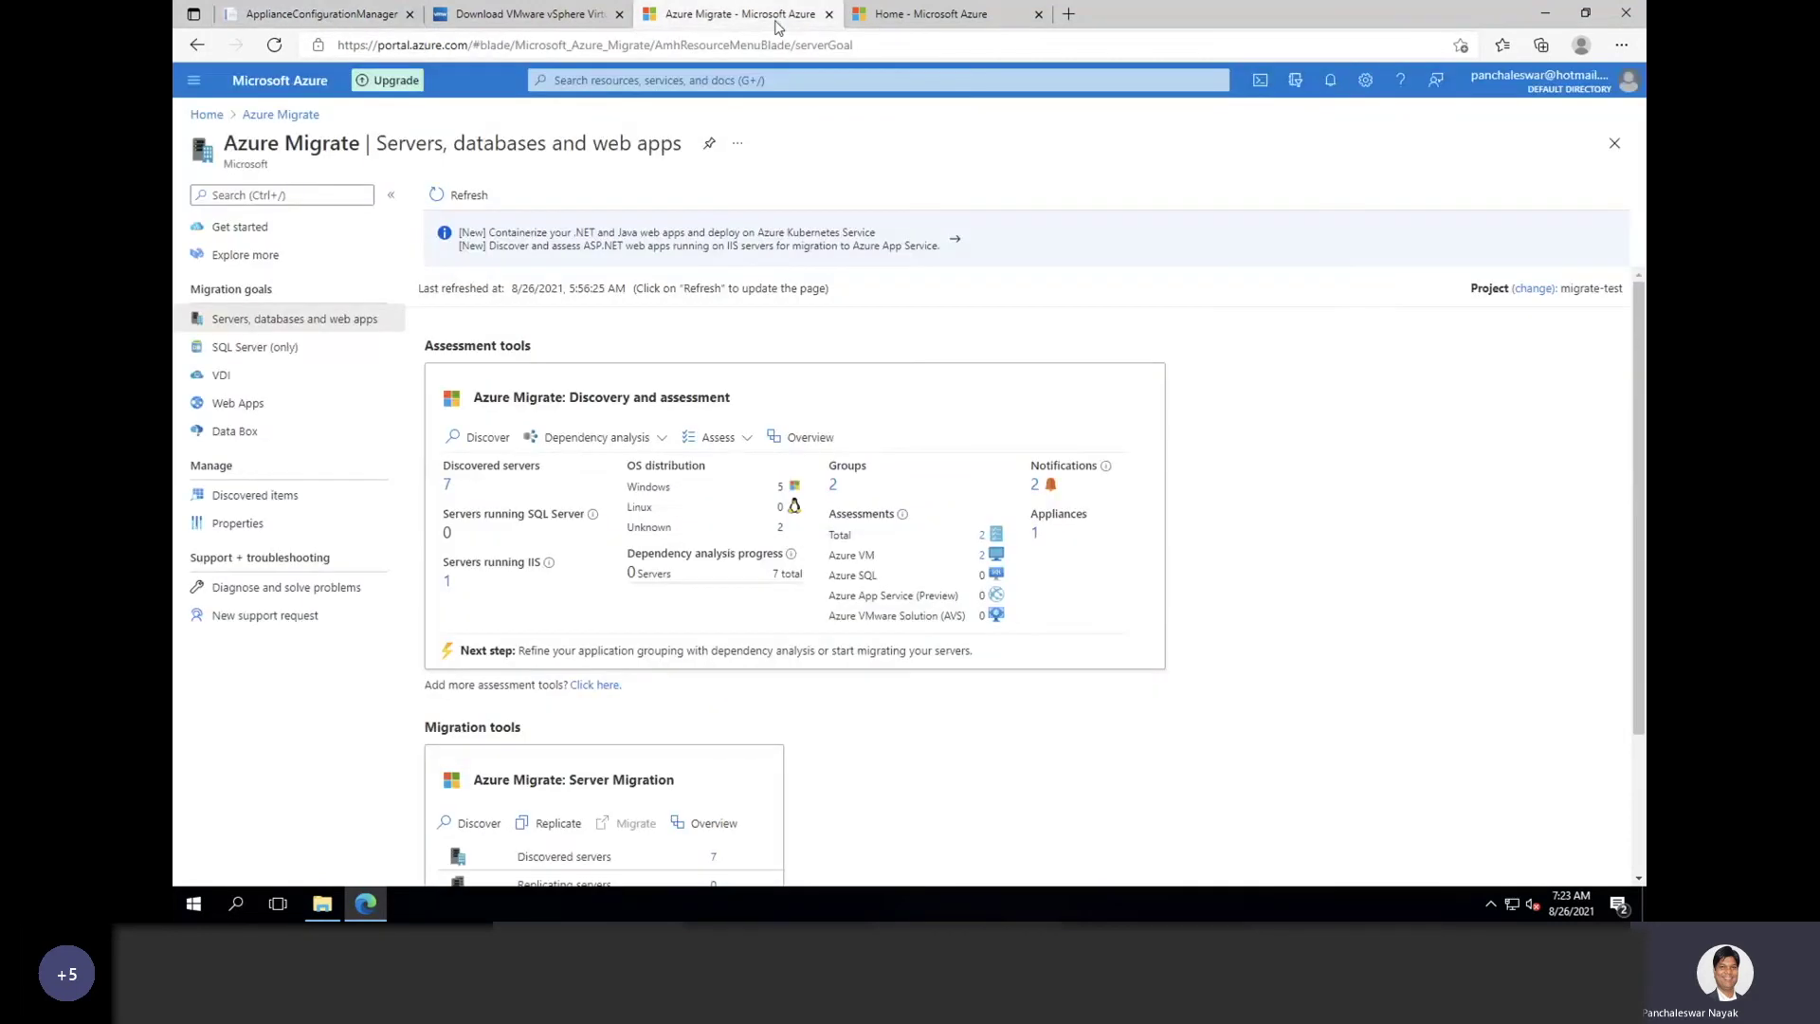
left_click(477, 824)
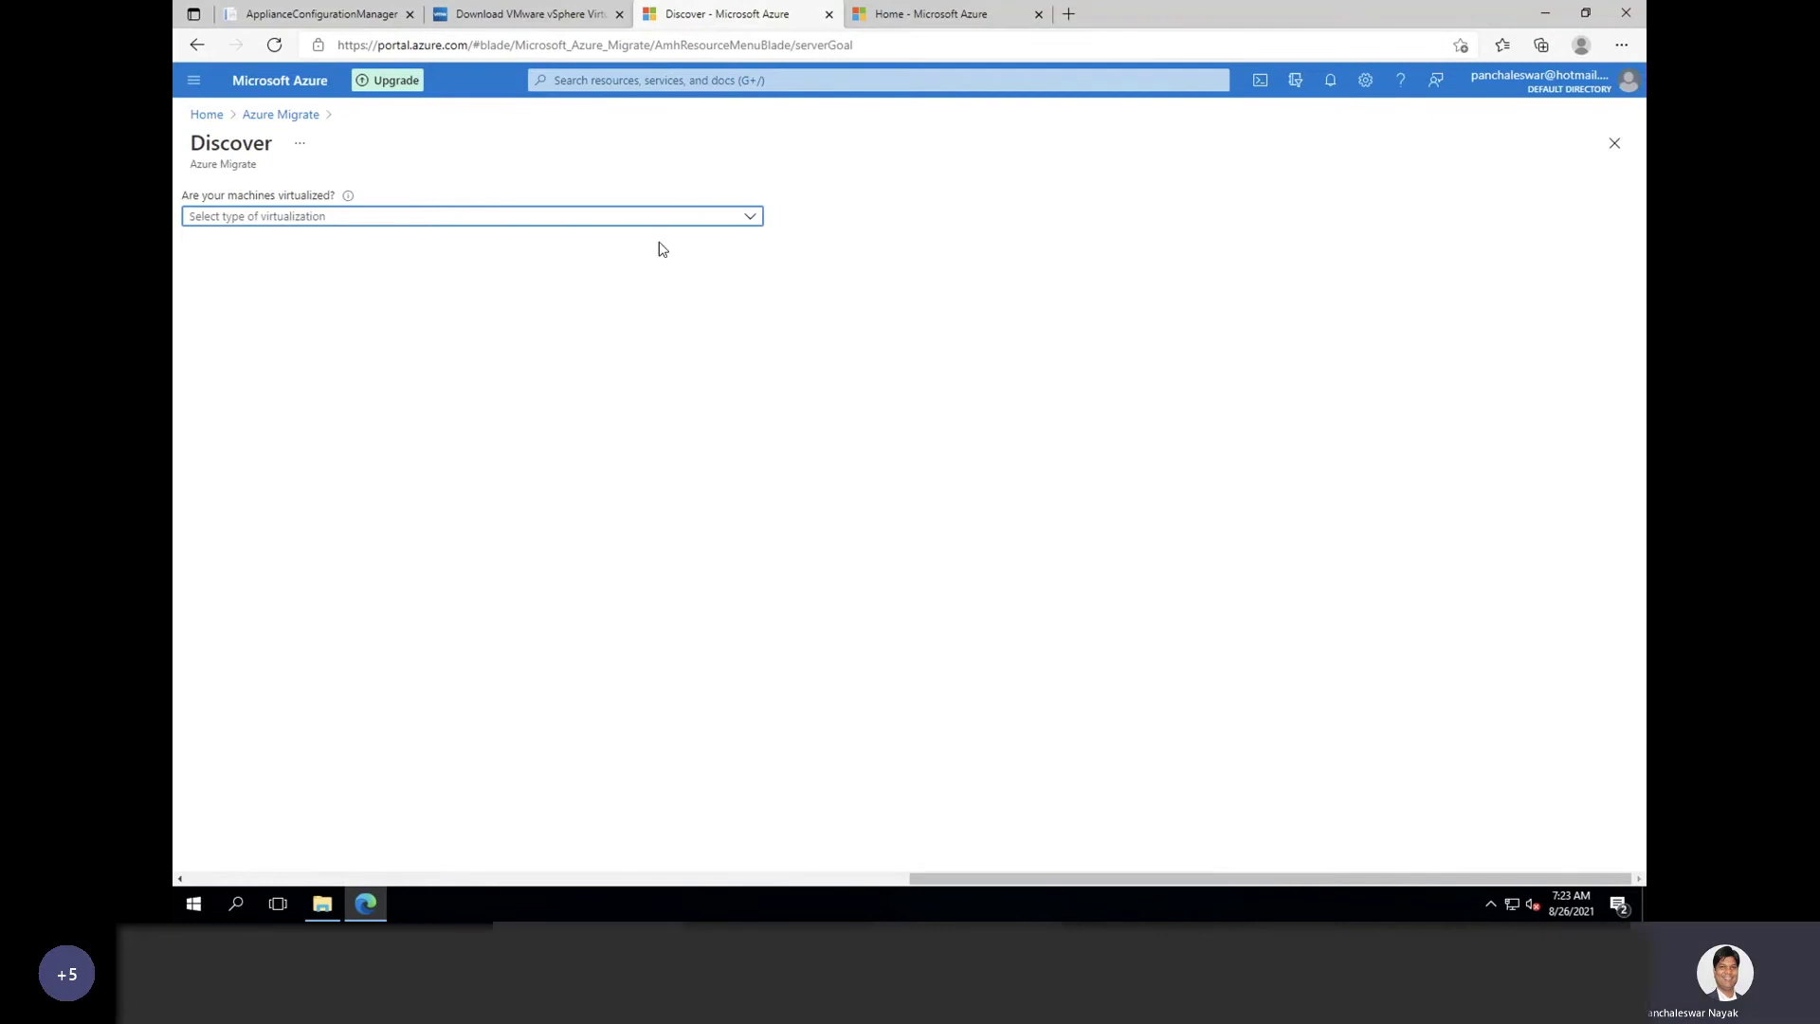
left_click(661, 227)
left_click(341, 243)
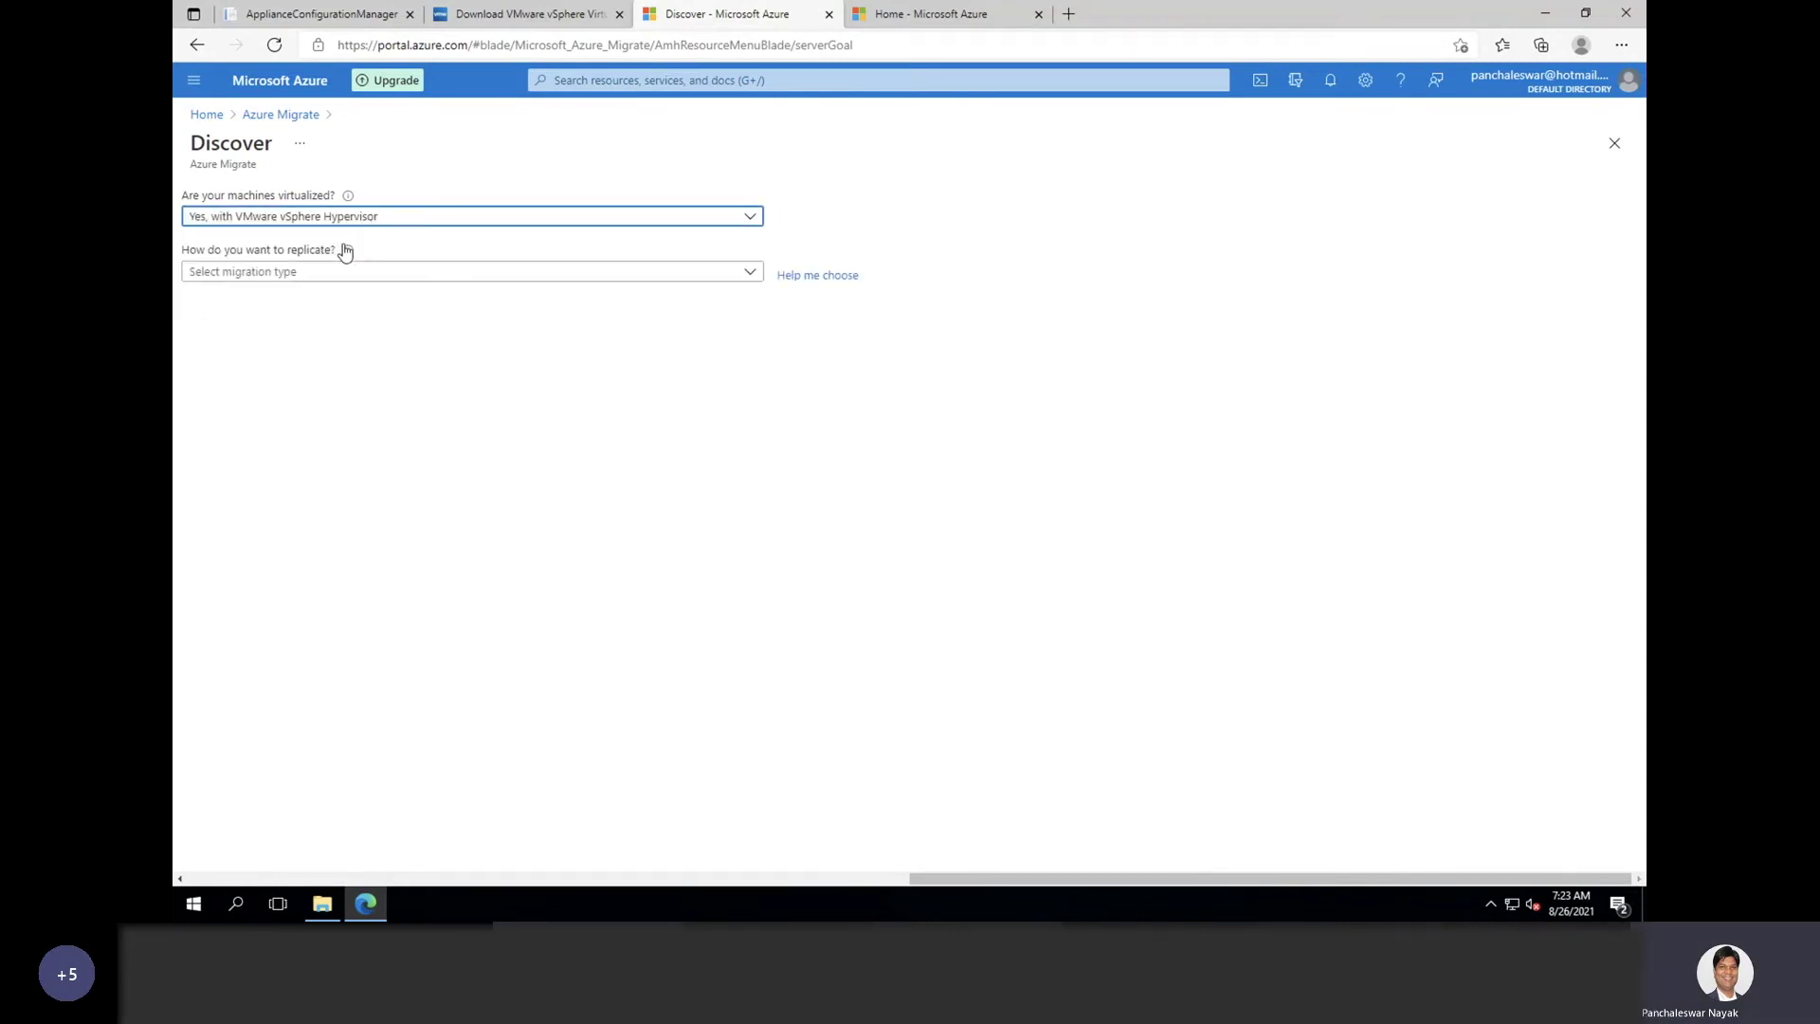
left_click(345, 275)
left_click(309, 301)
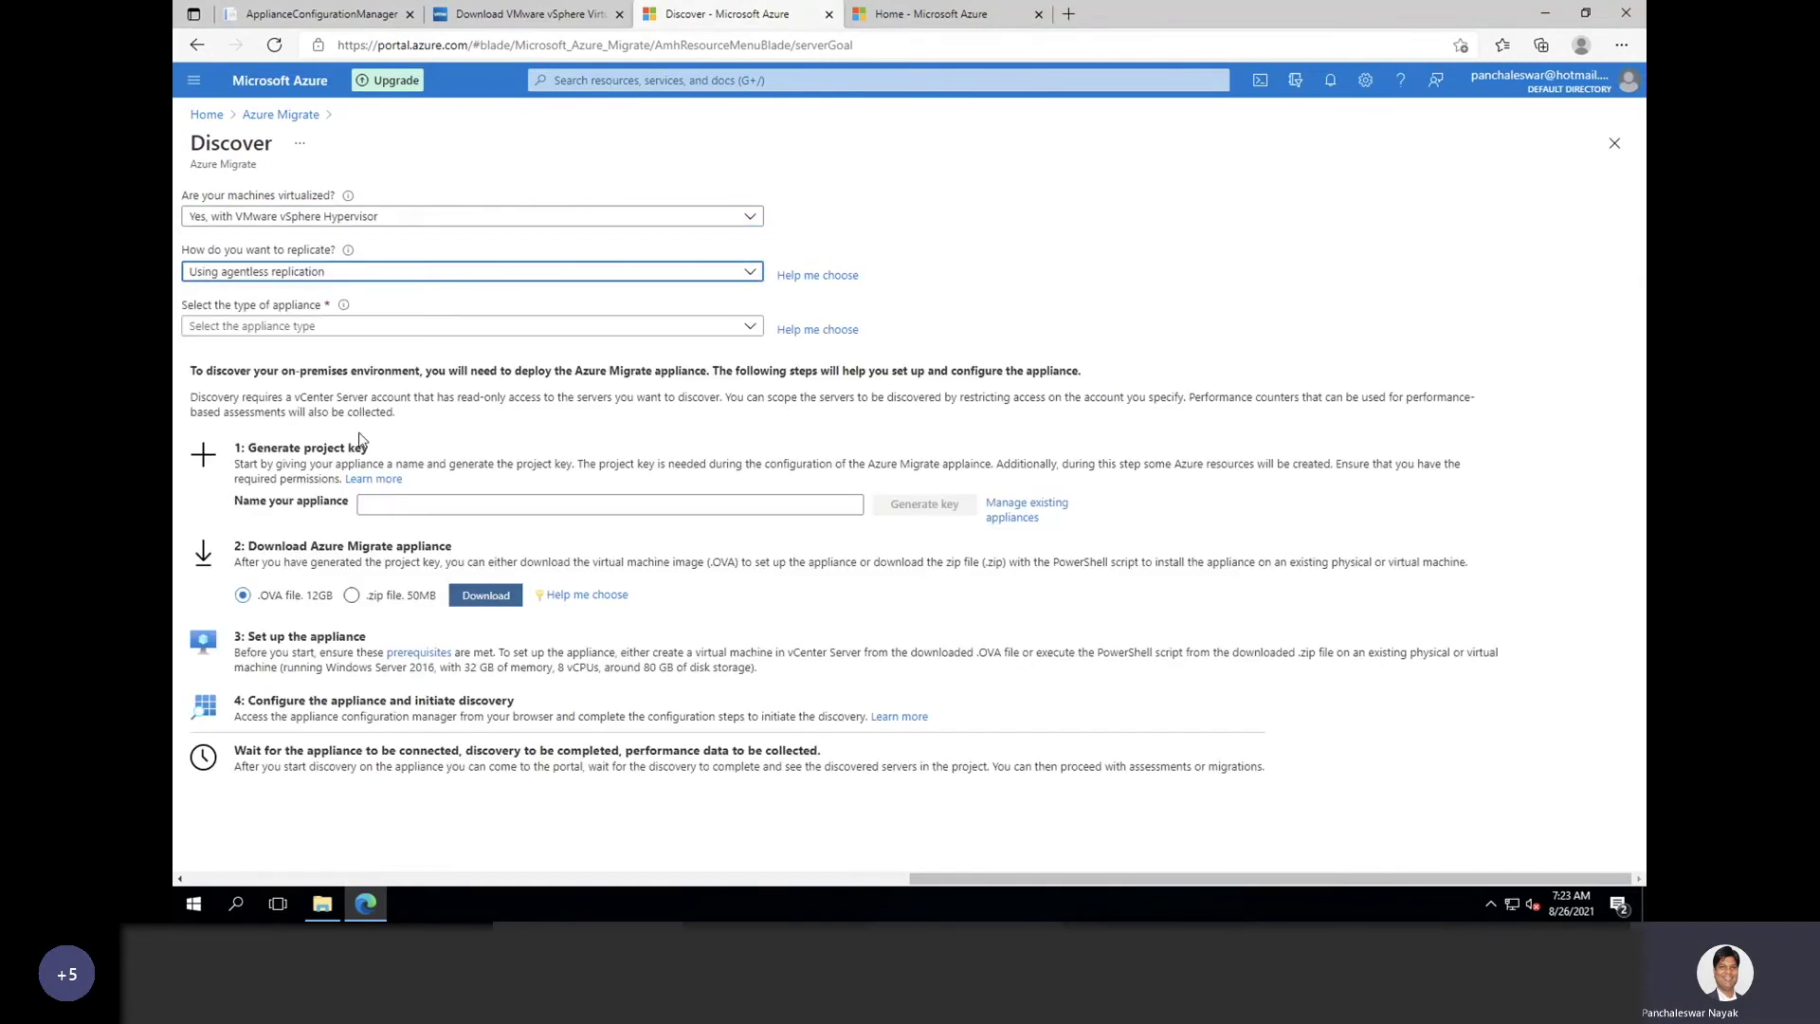
left_click(826, 509)
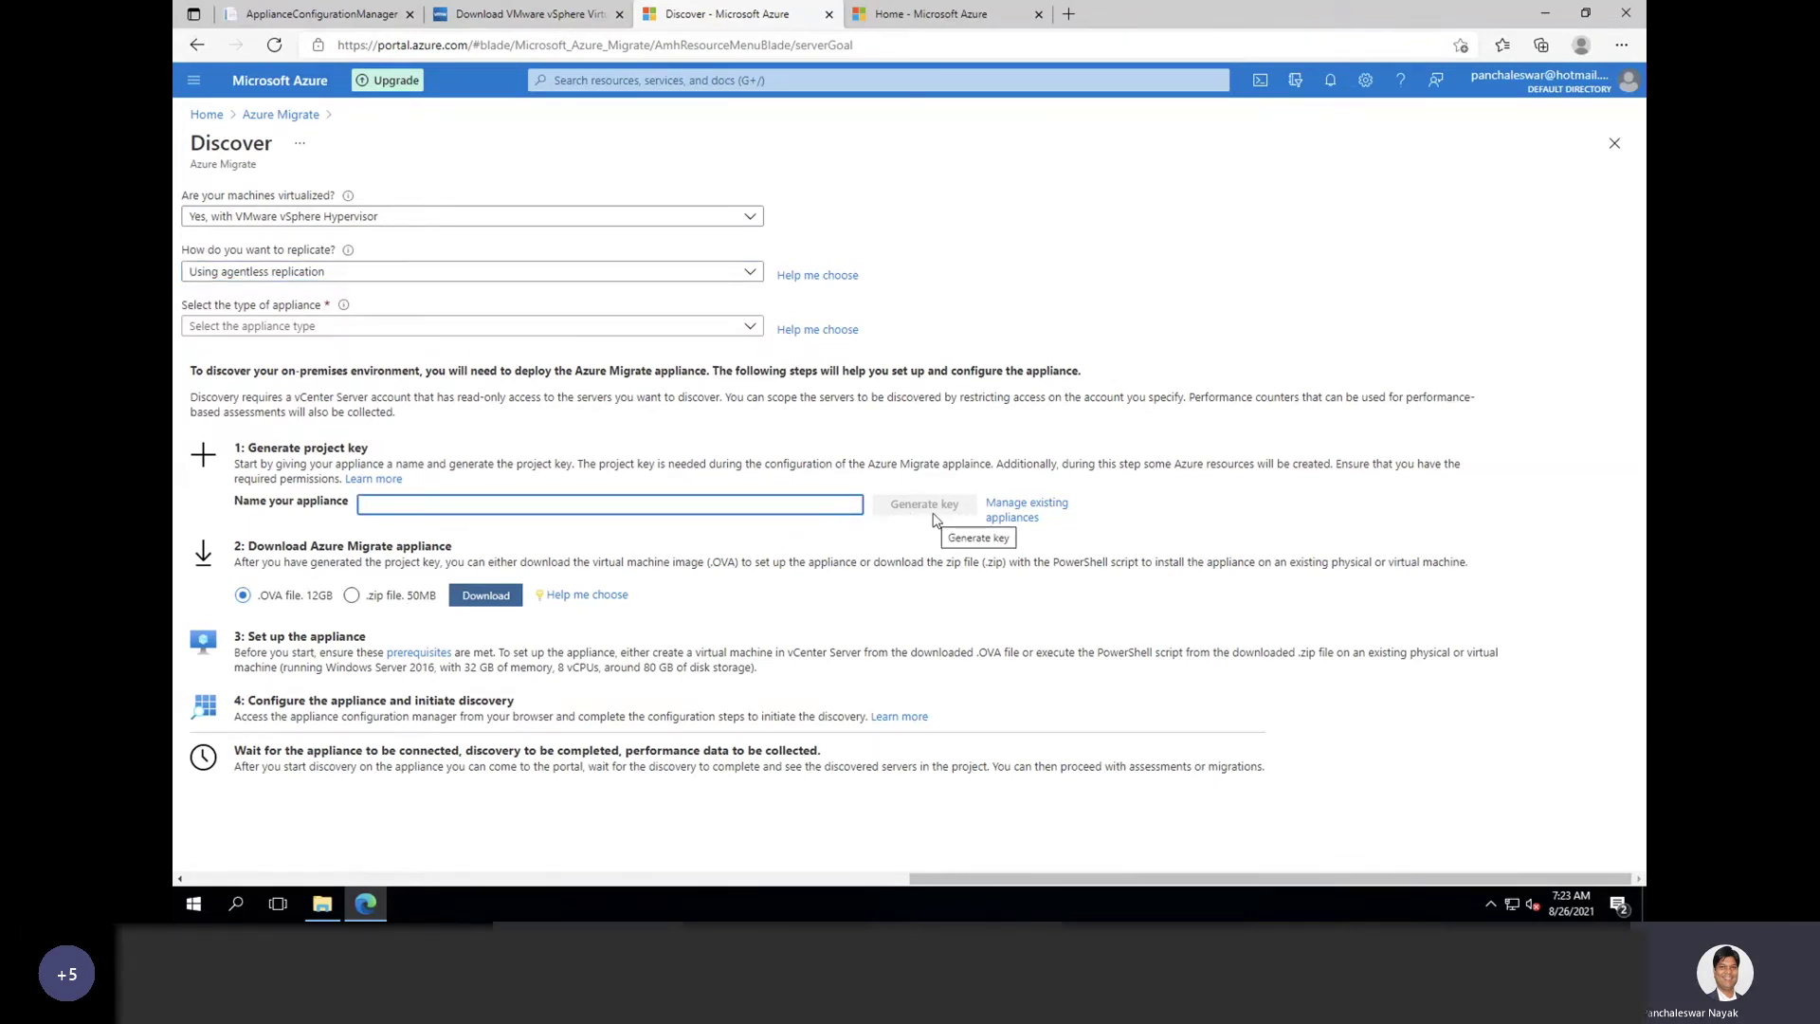
Step: Go back to the Appliance Configuration Manager and examine the project key and login status used for registration
left_click(313, 14)
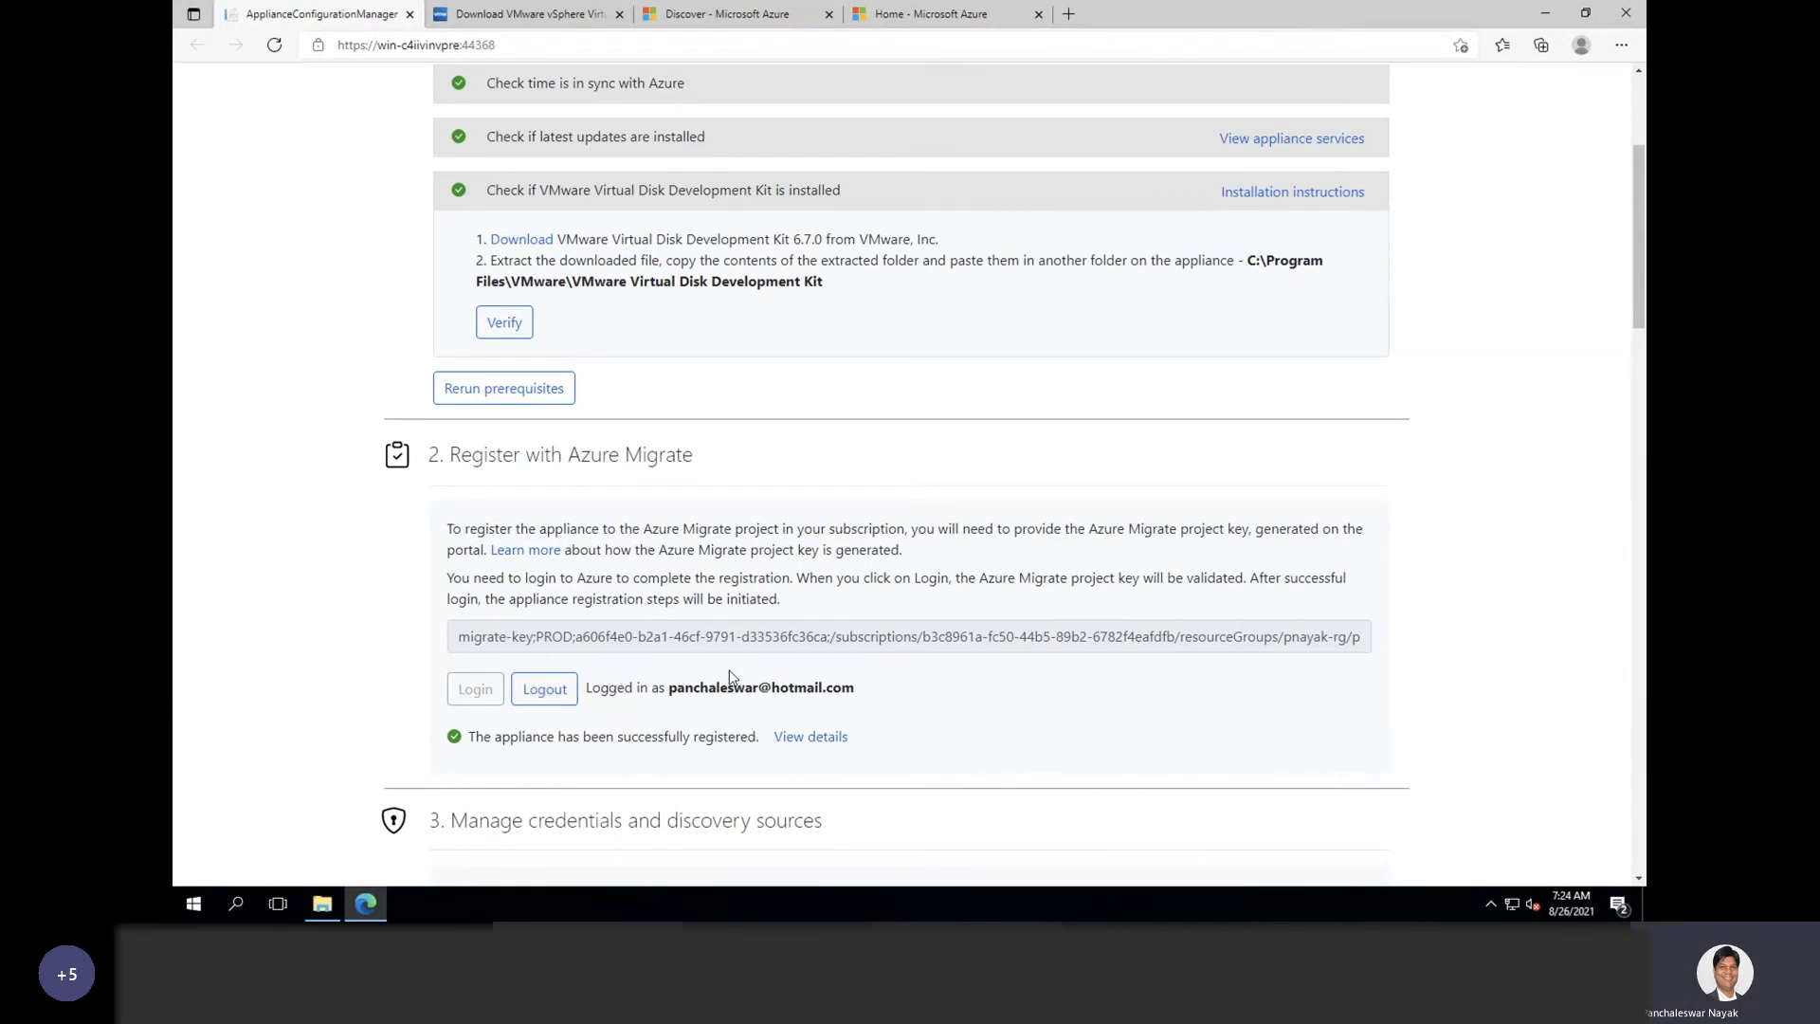
scroll(1078, 708, "down", 1)
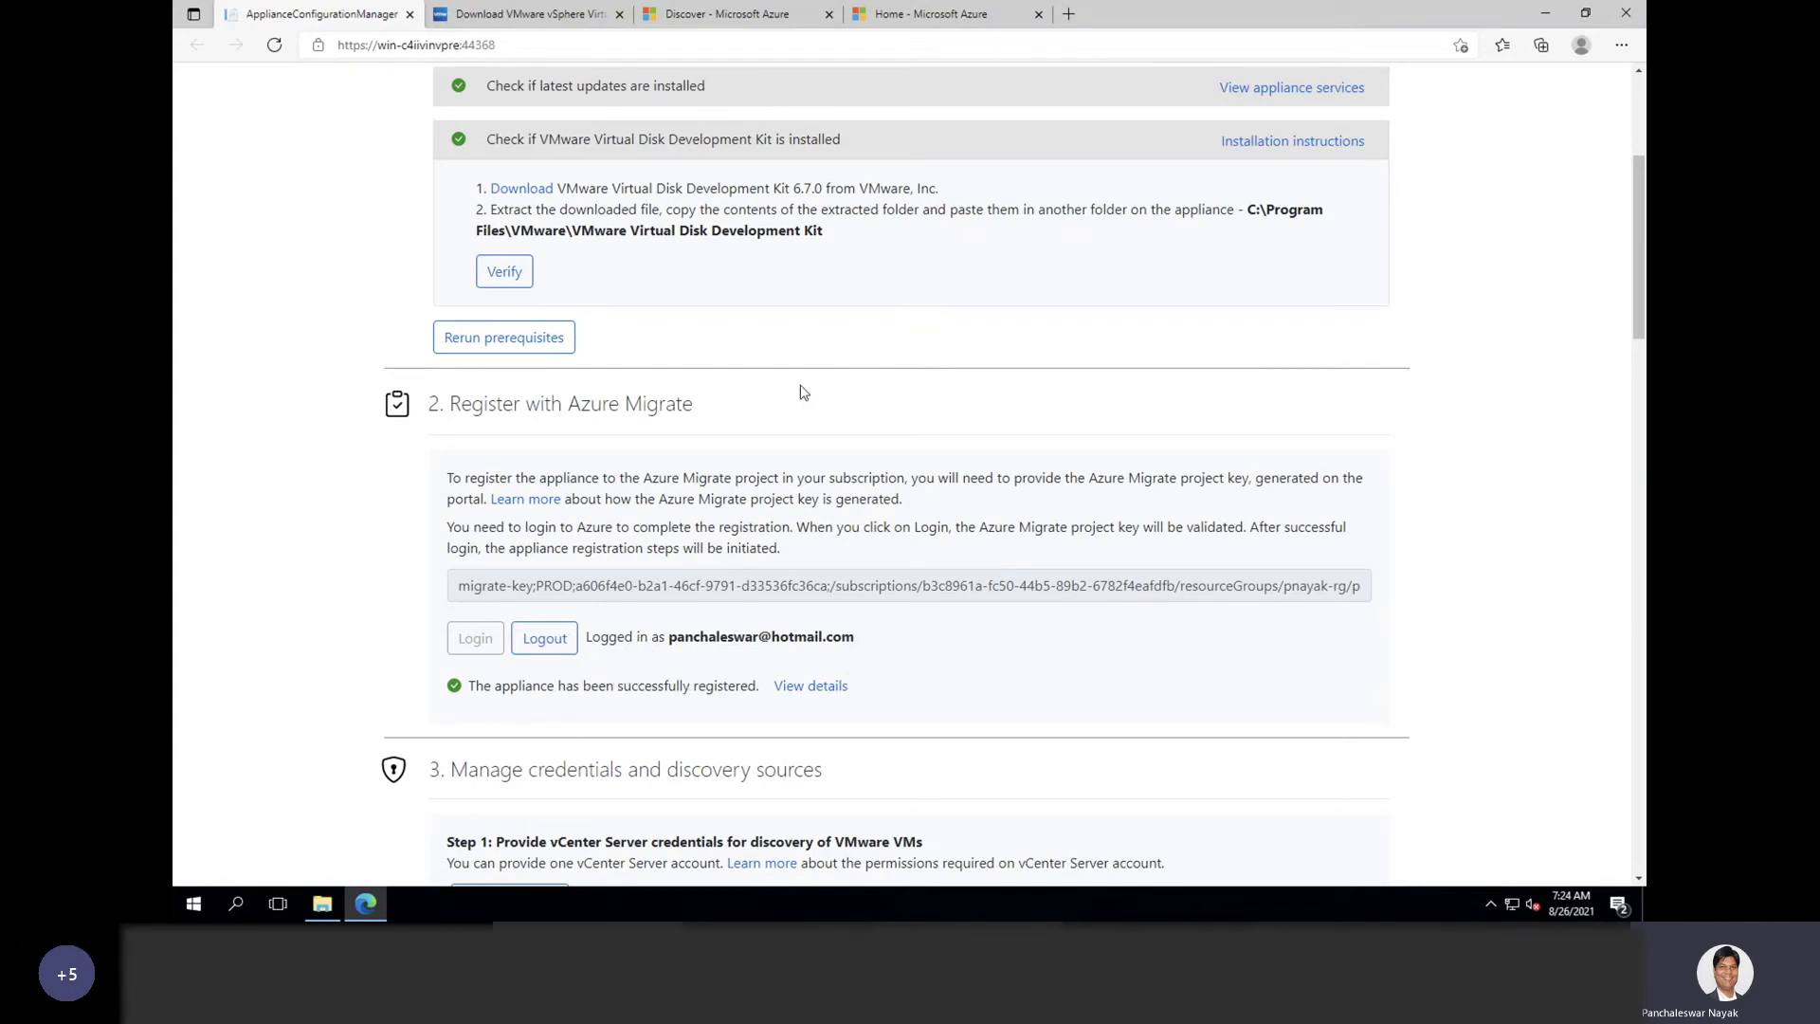
Step: From the Azure portal home, open Azure Migrate's servers, databases and web apps page and view the registered appliances in Discovery and assessment
left_click(933, 17)
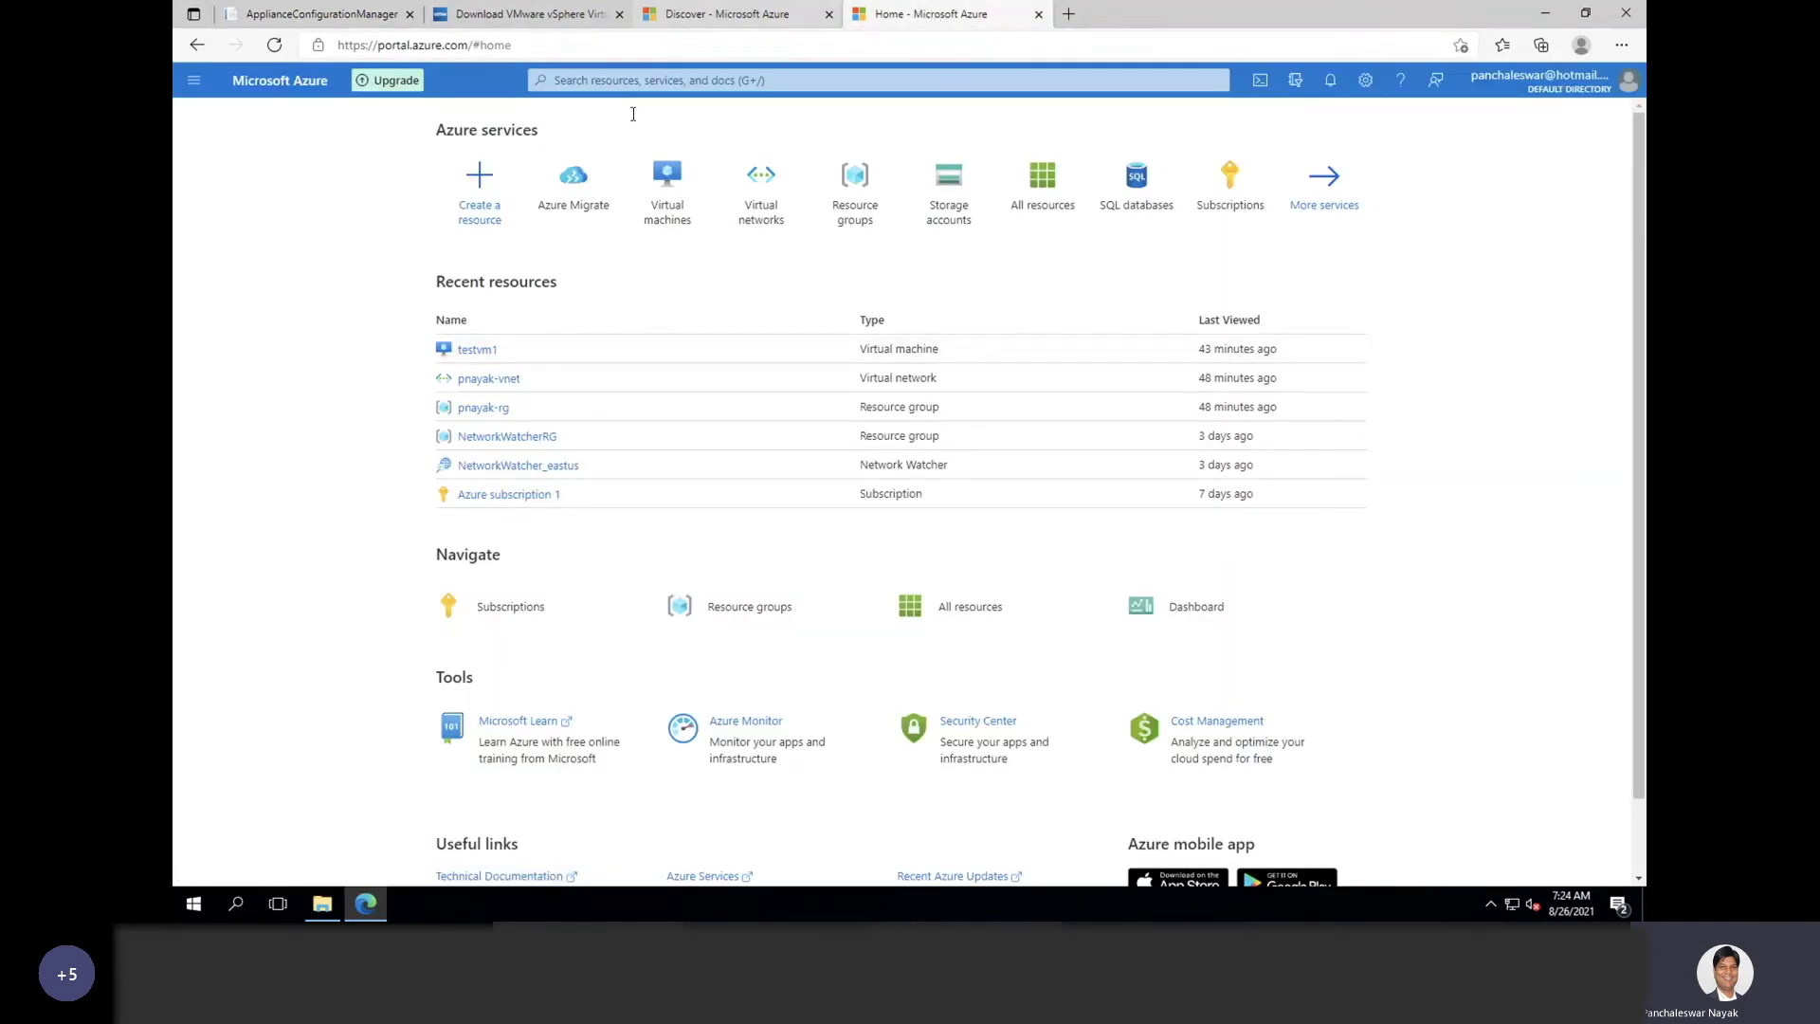
left_click(589, 216)
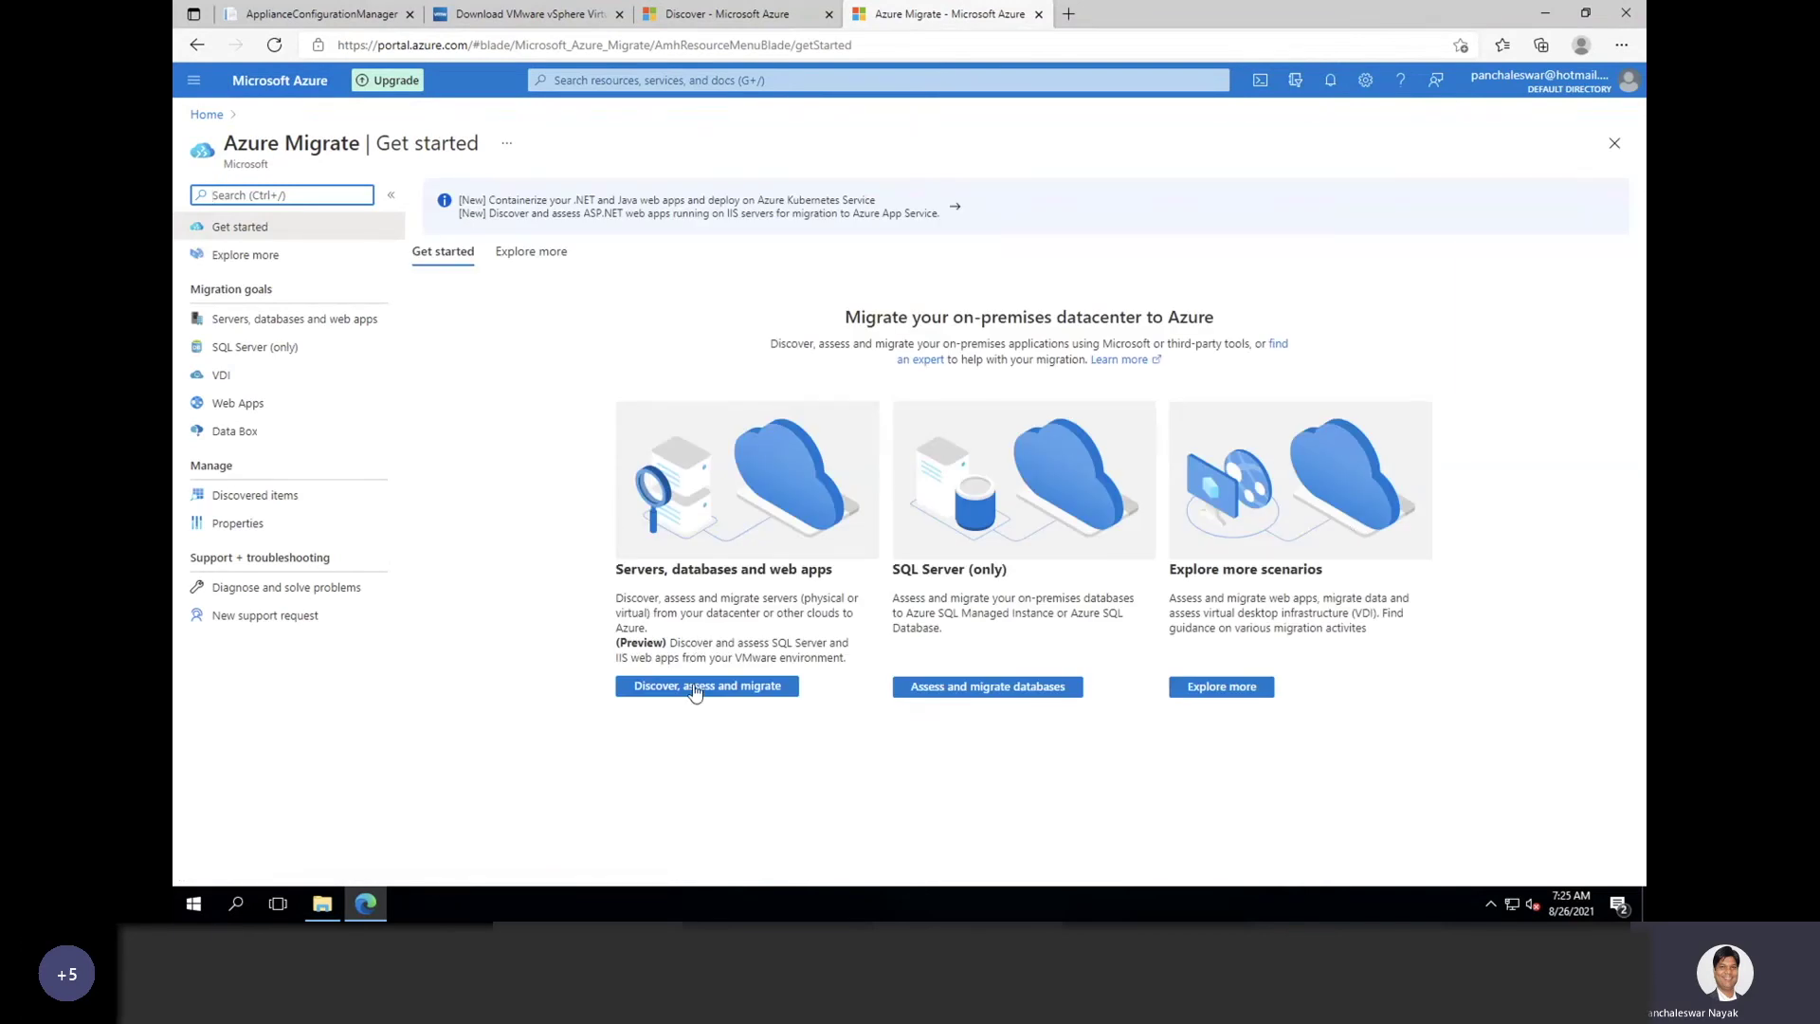
left_click(695, 690)
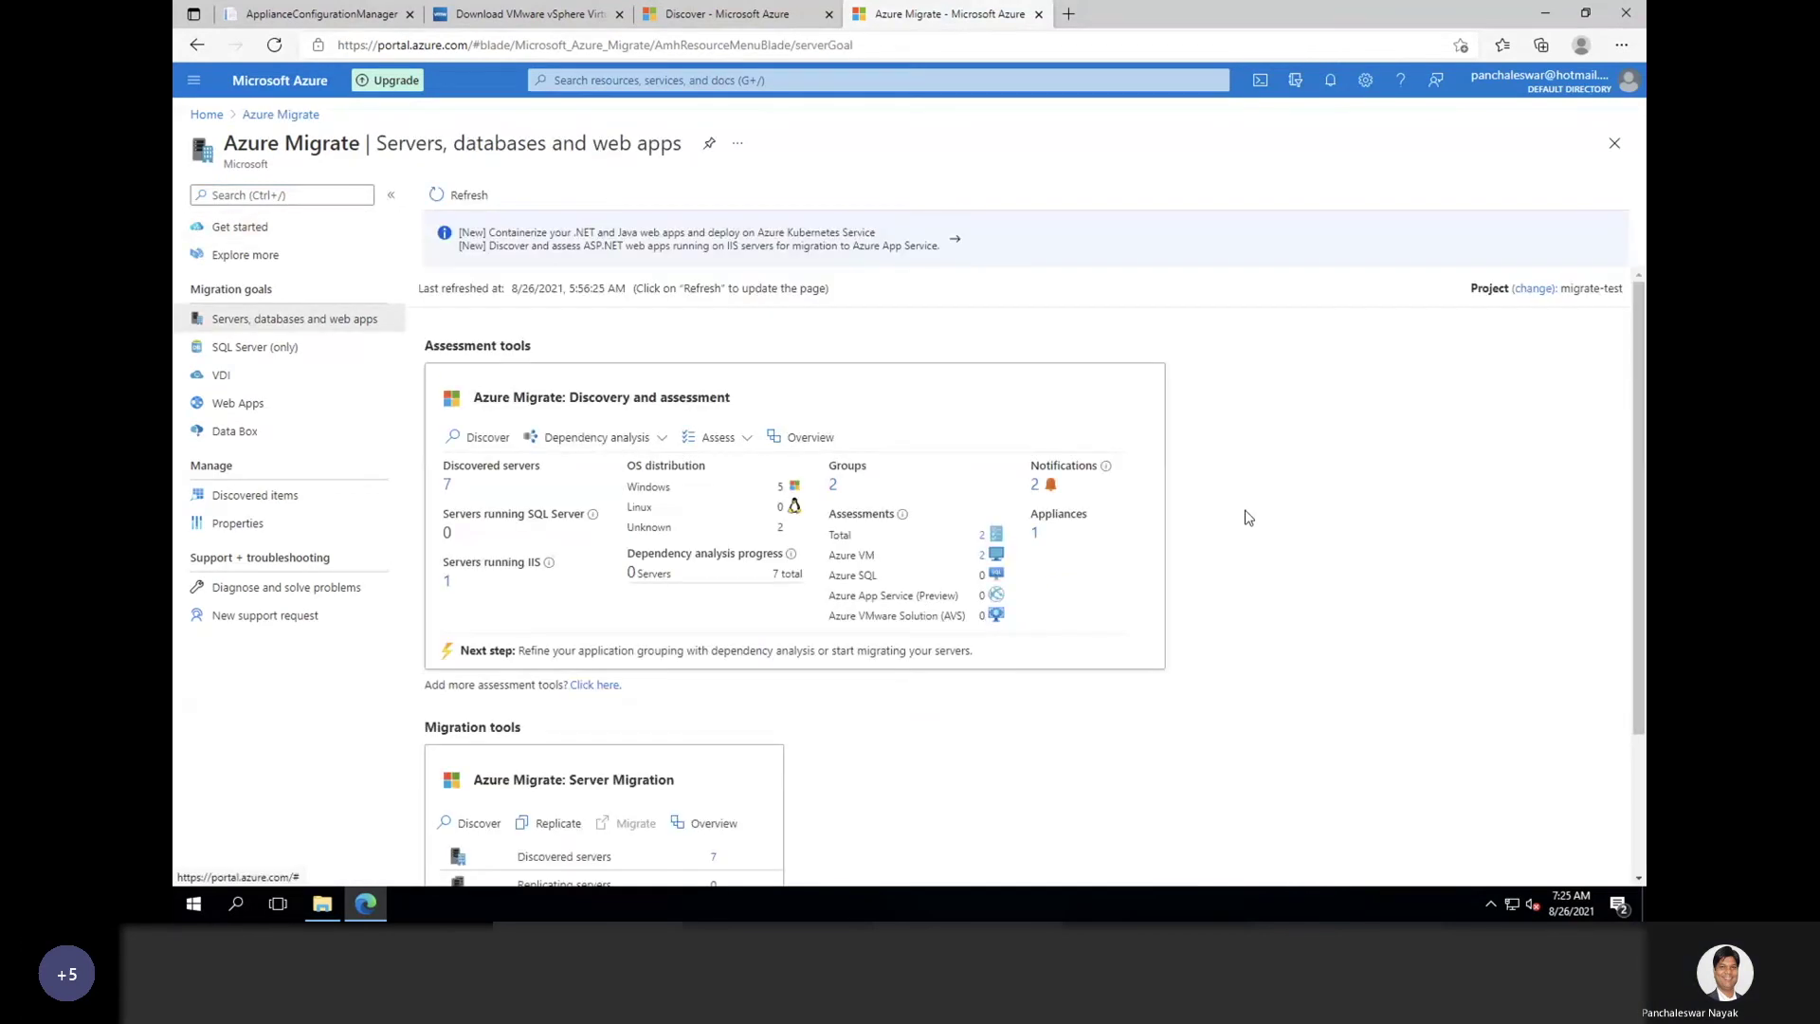
left_click(1036, 536)
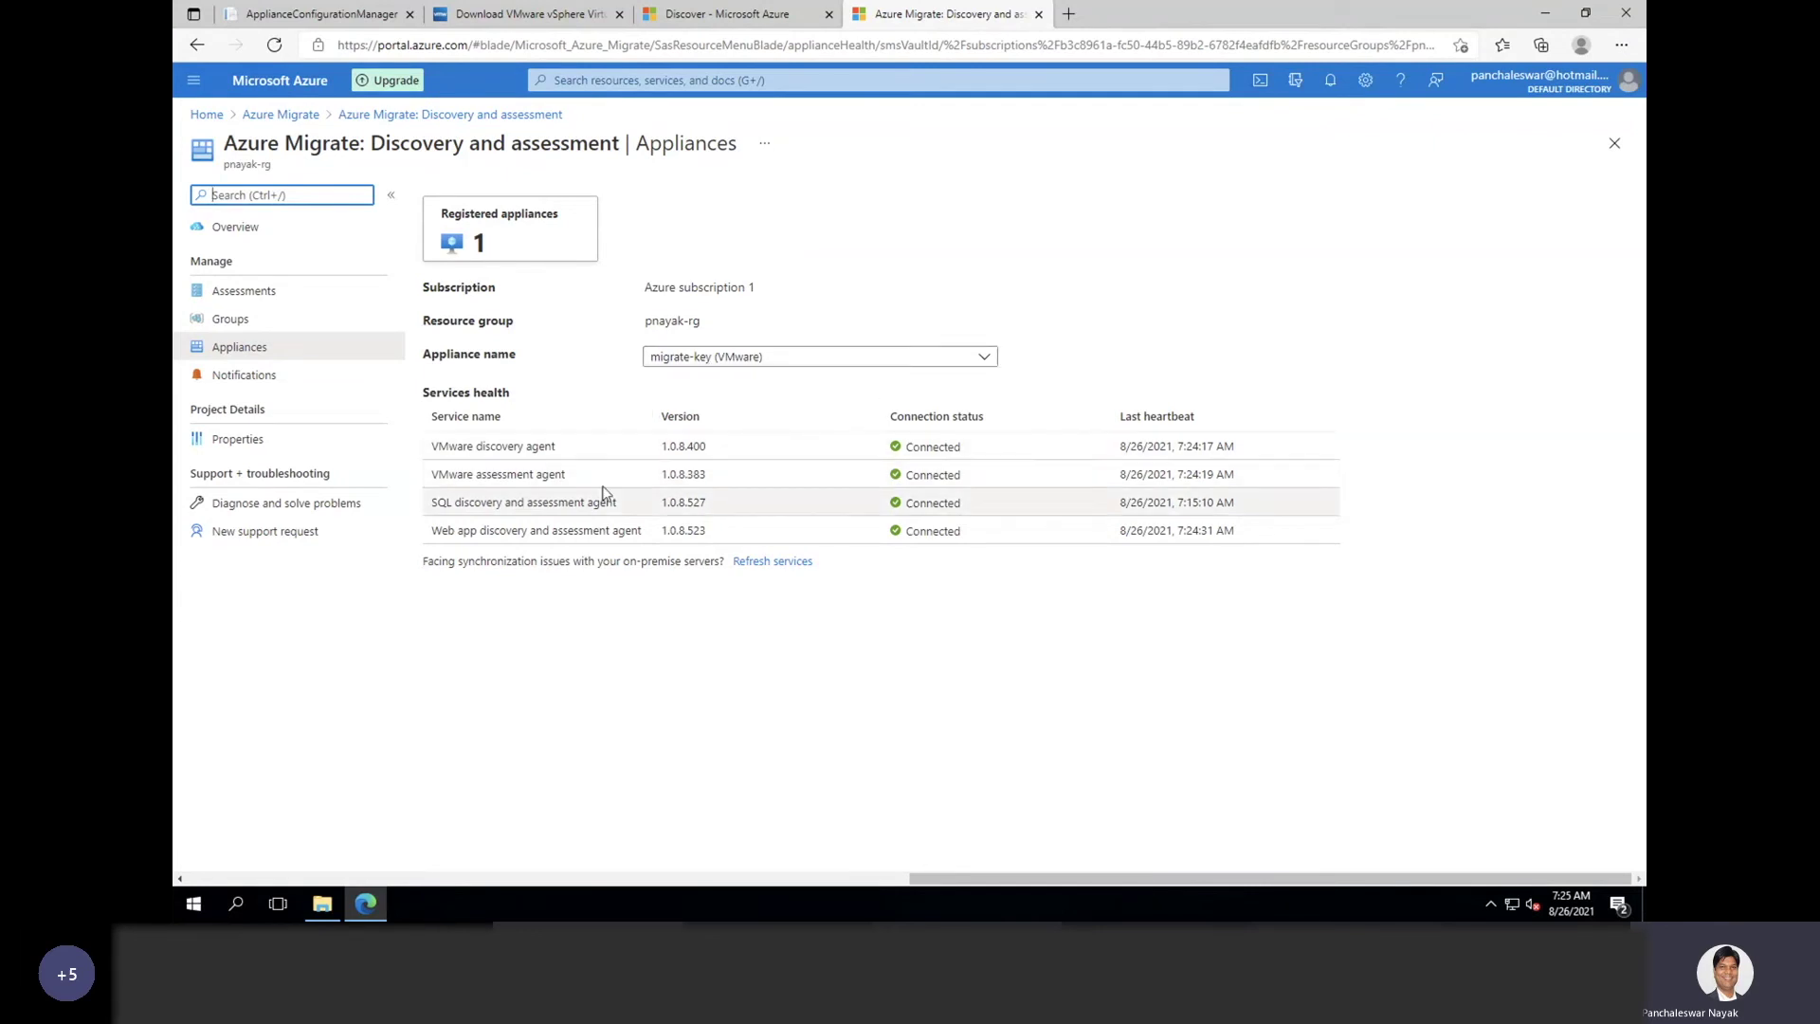
Step: Open the appliance registration details in the configuration manager and compare the appliance name migrate-key with the portal's Appliances page
left_click(318, 15)
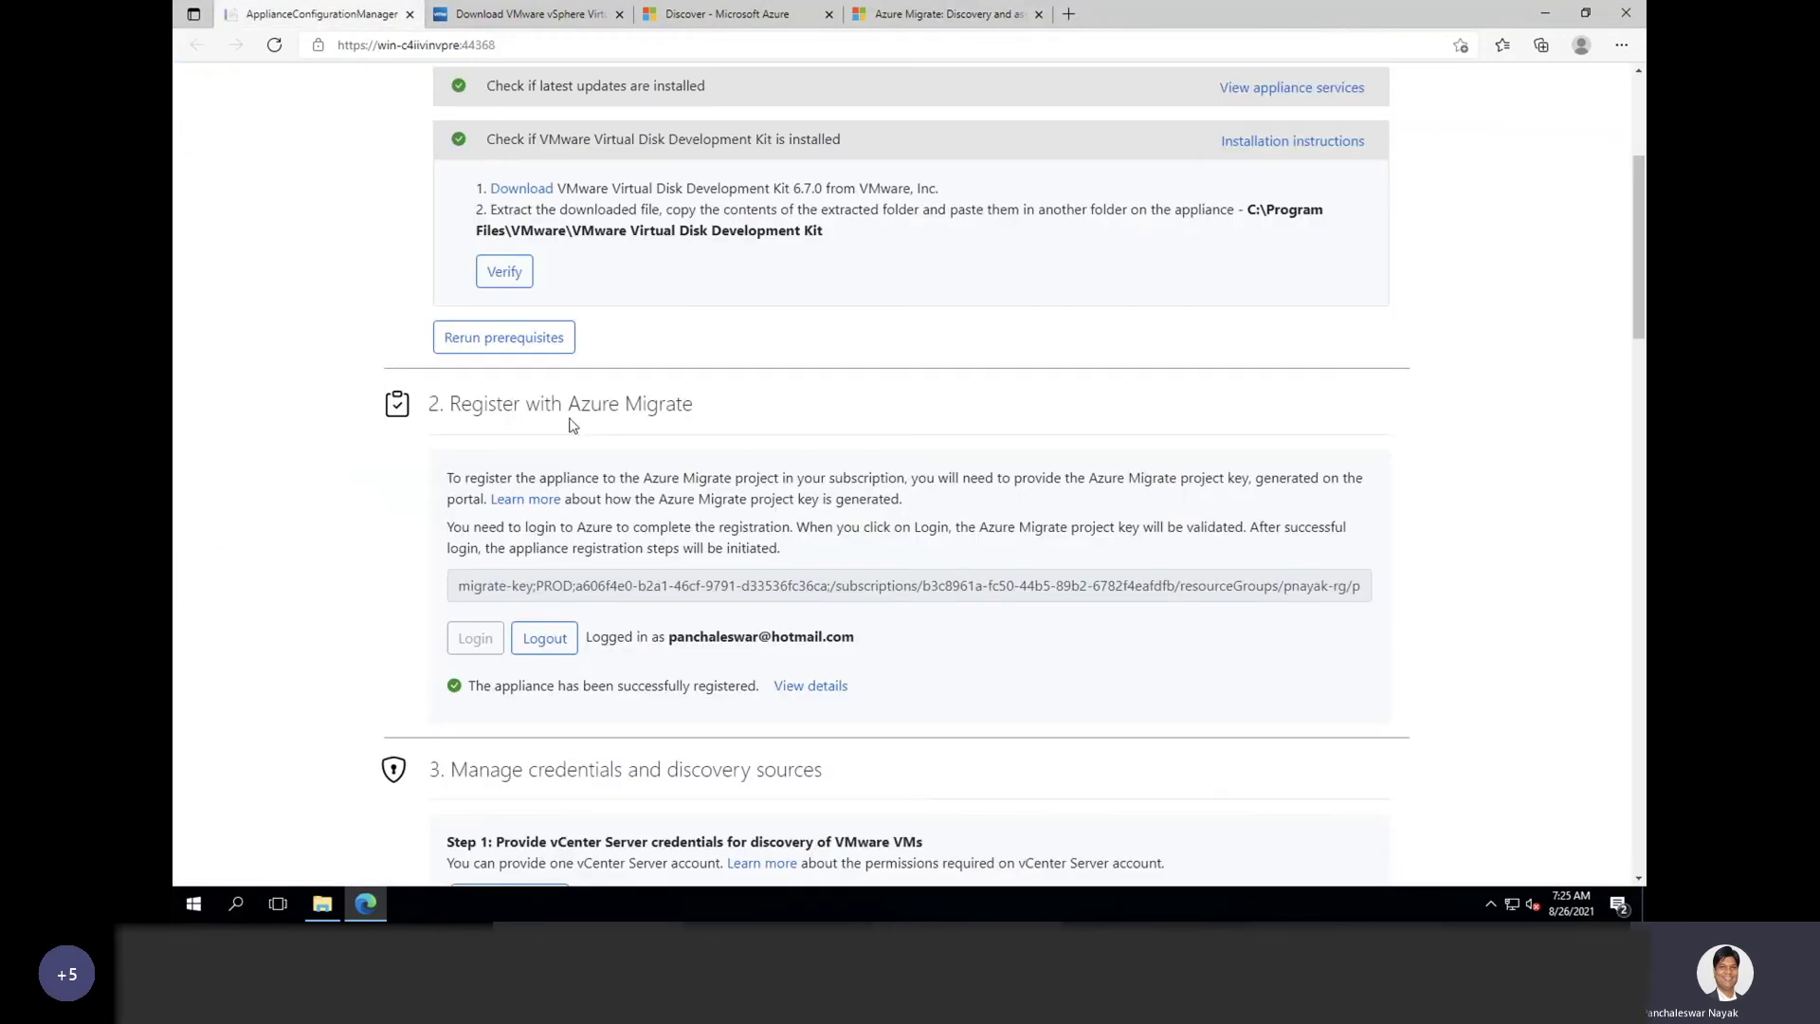
left_click(832, 692)
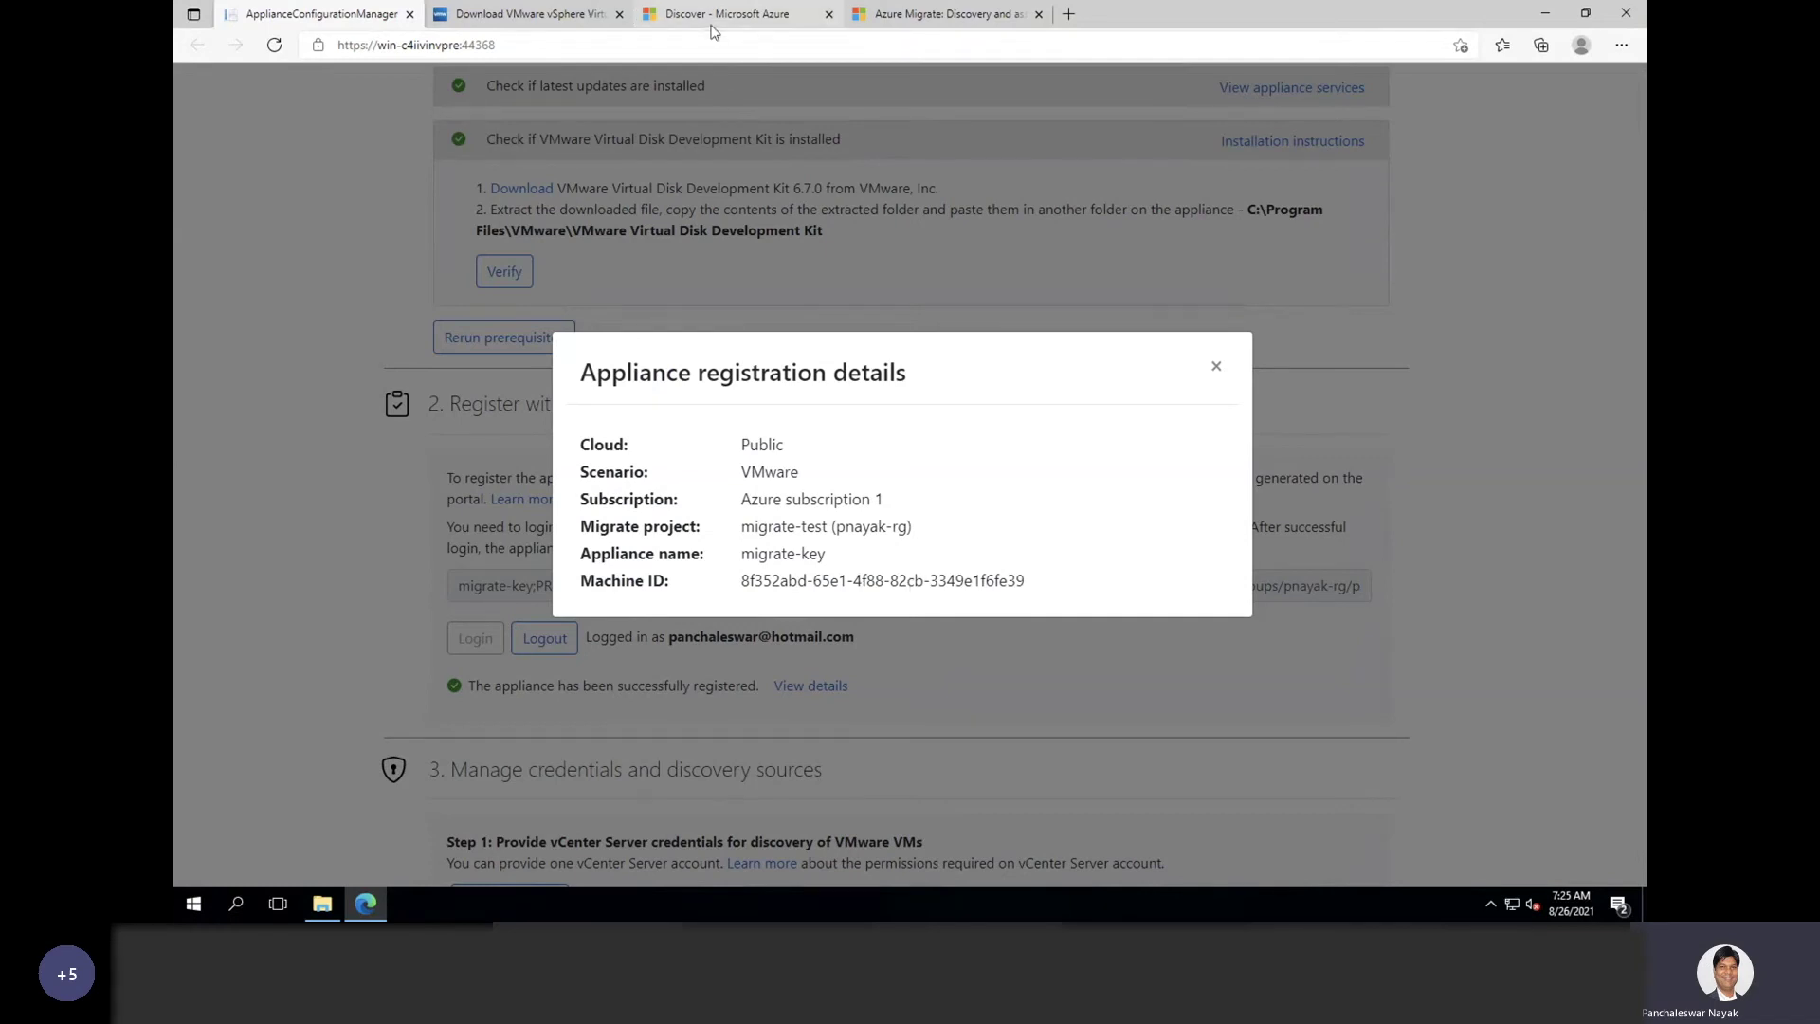
left_click(943, 20)
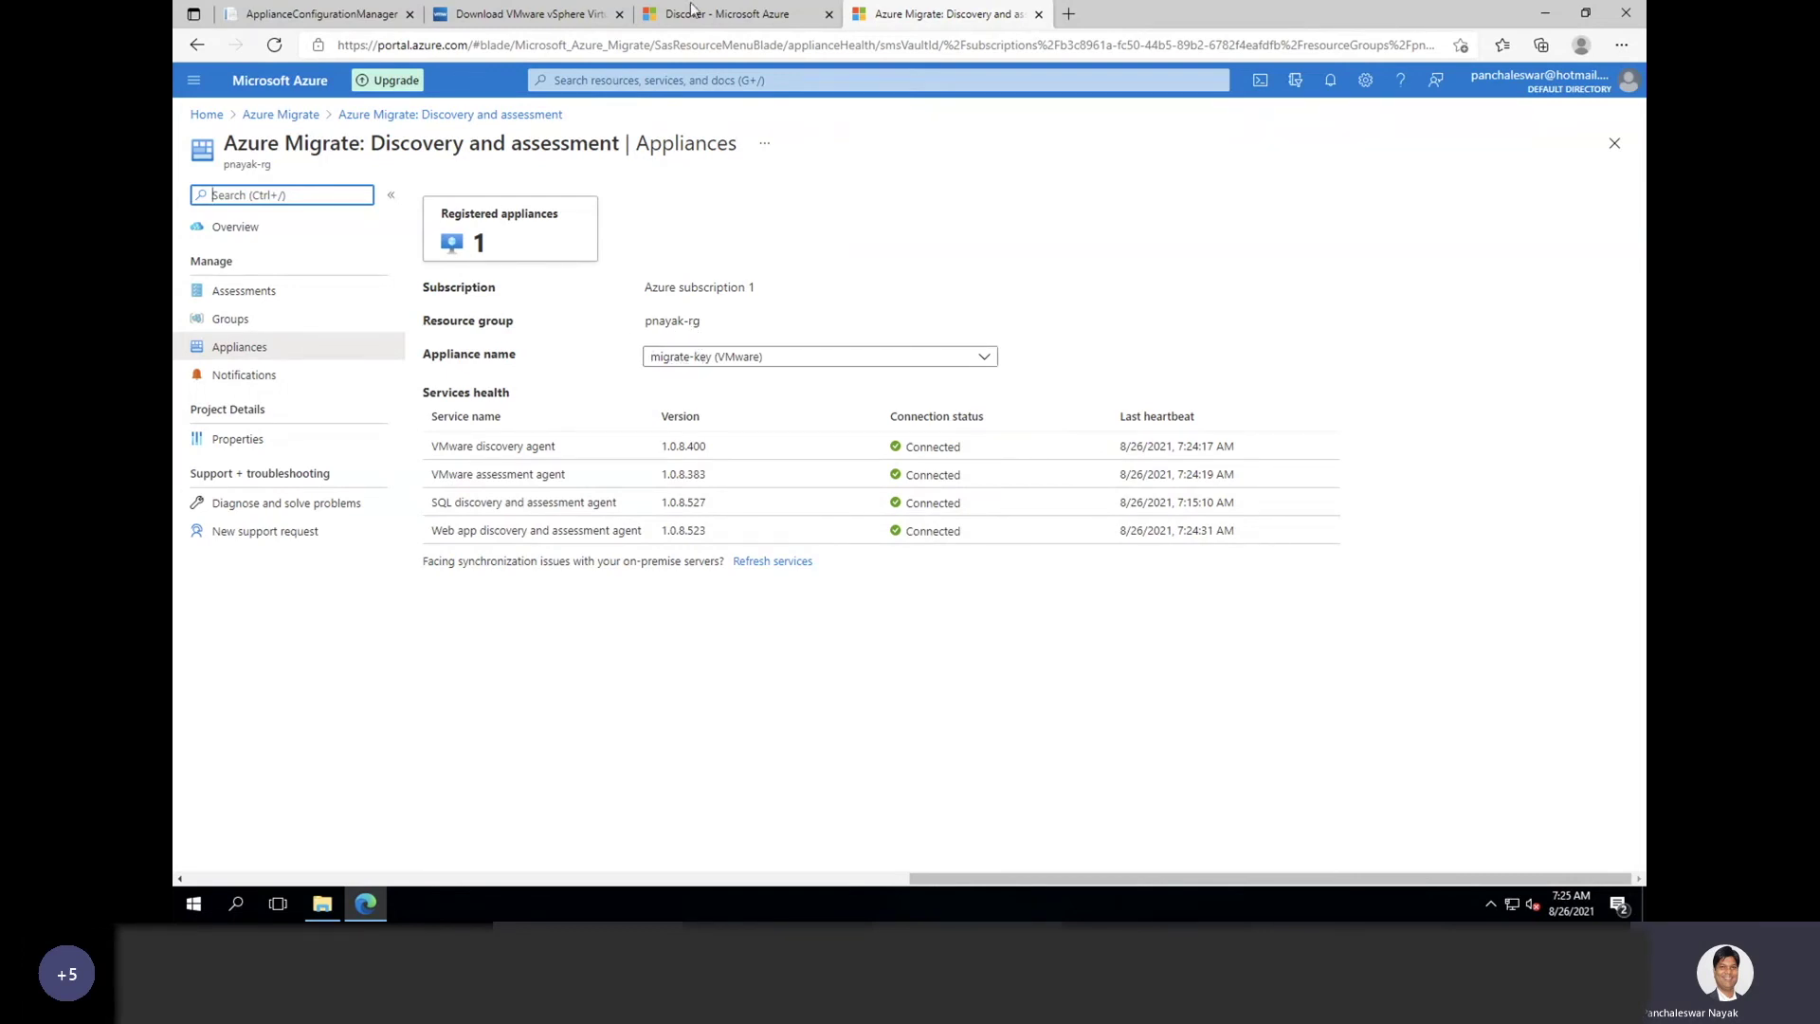
left_click(365, 23)
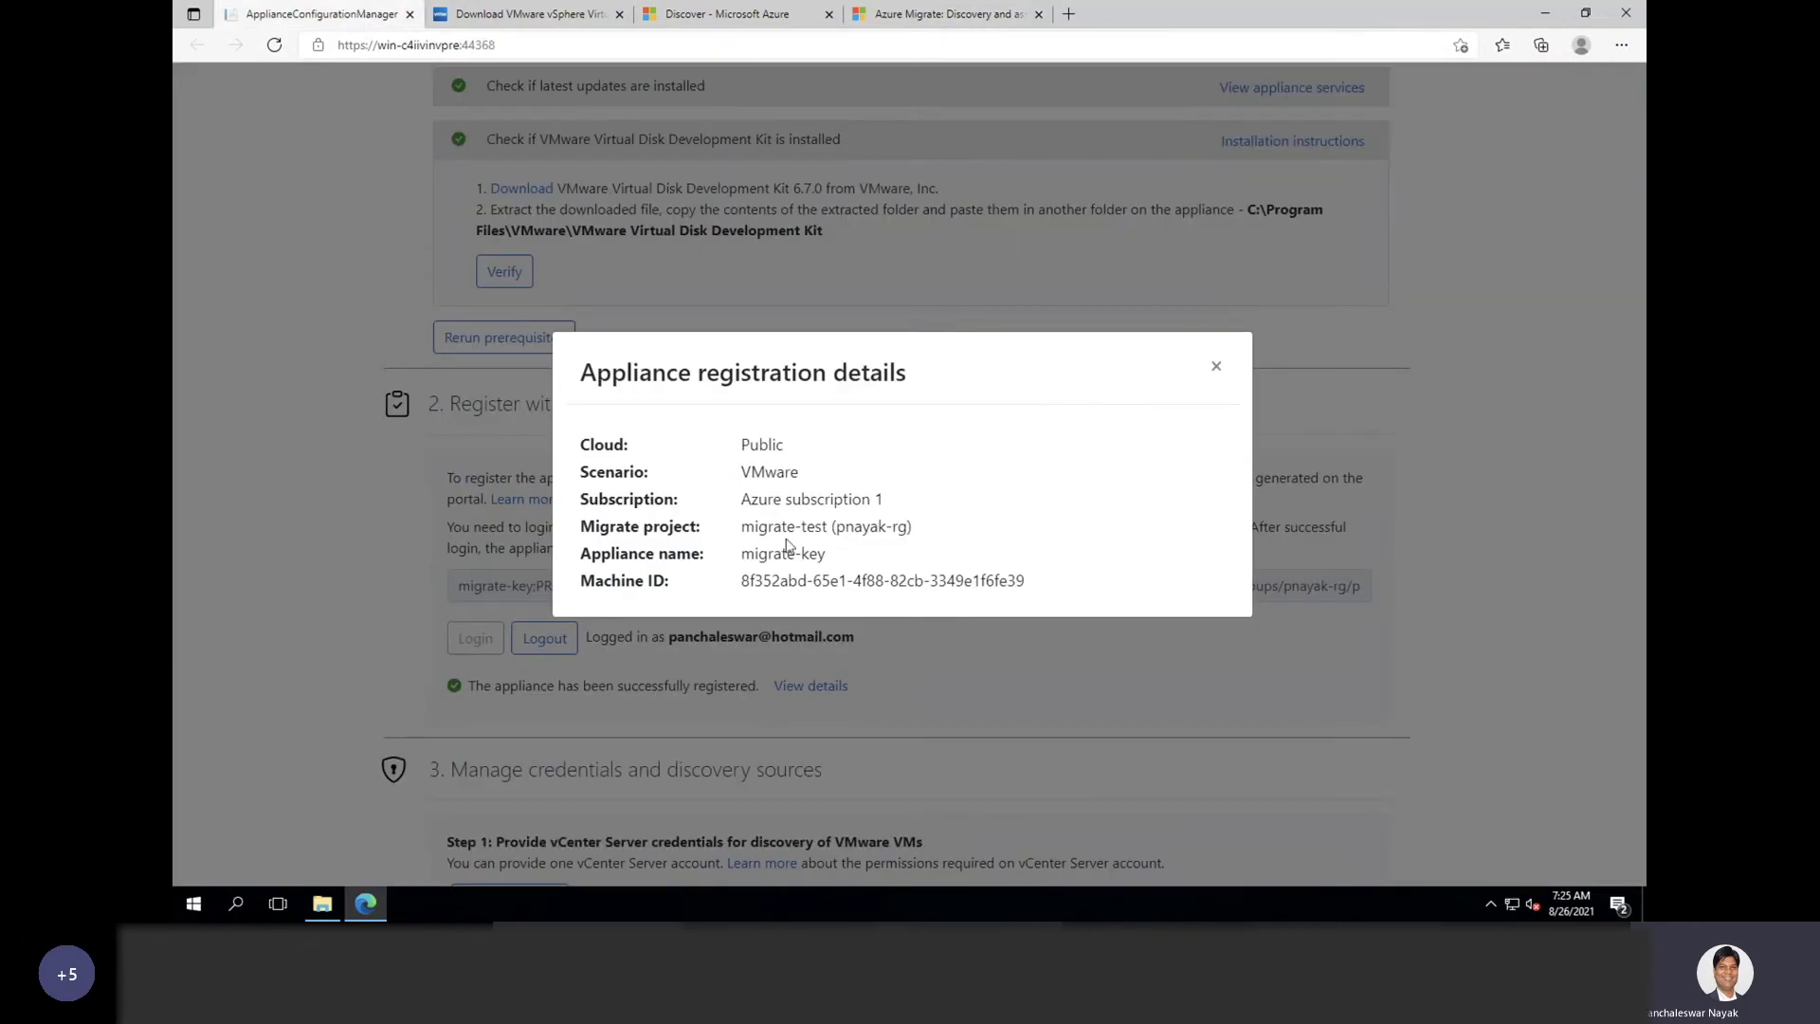
left_click_drag(743, 528, 824, 558)
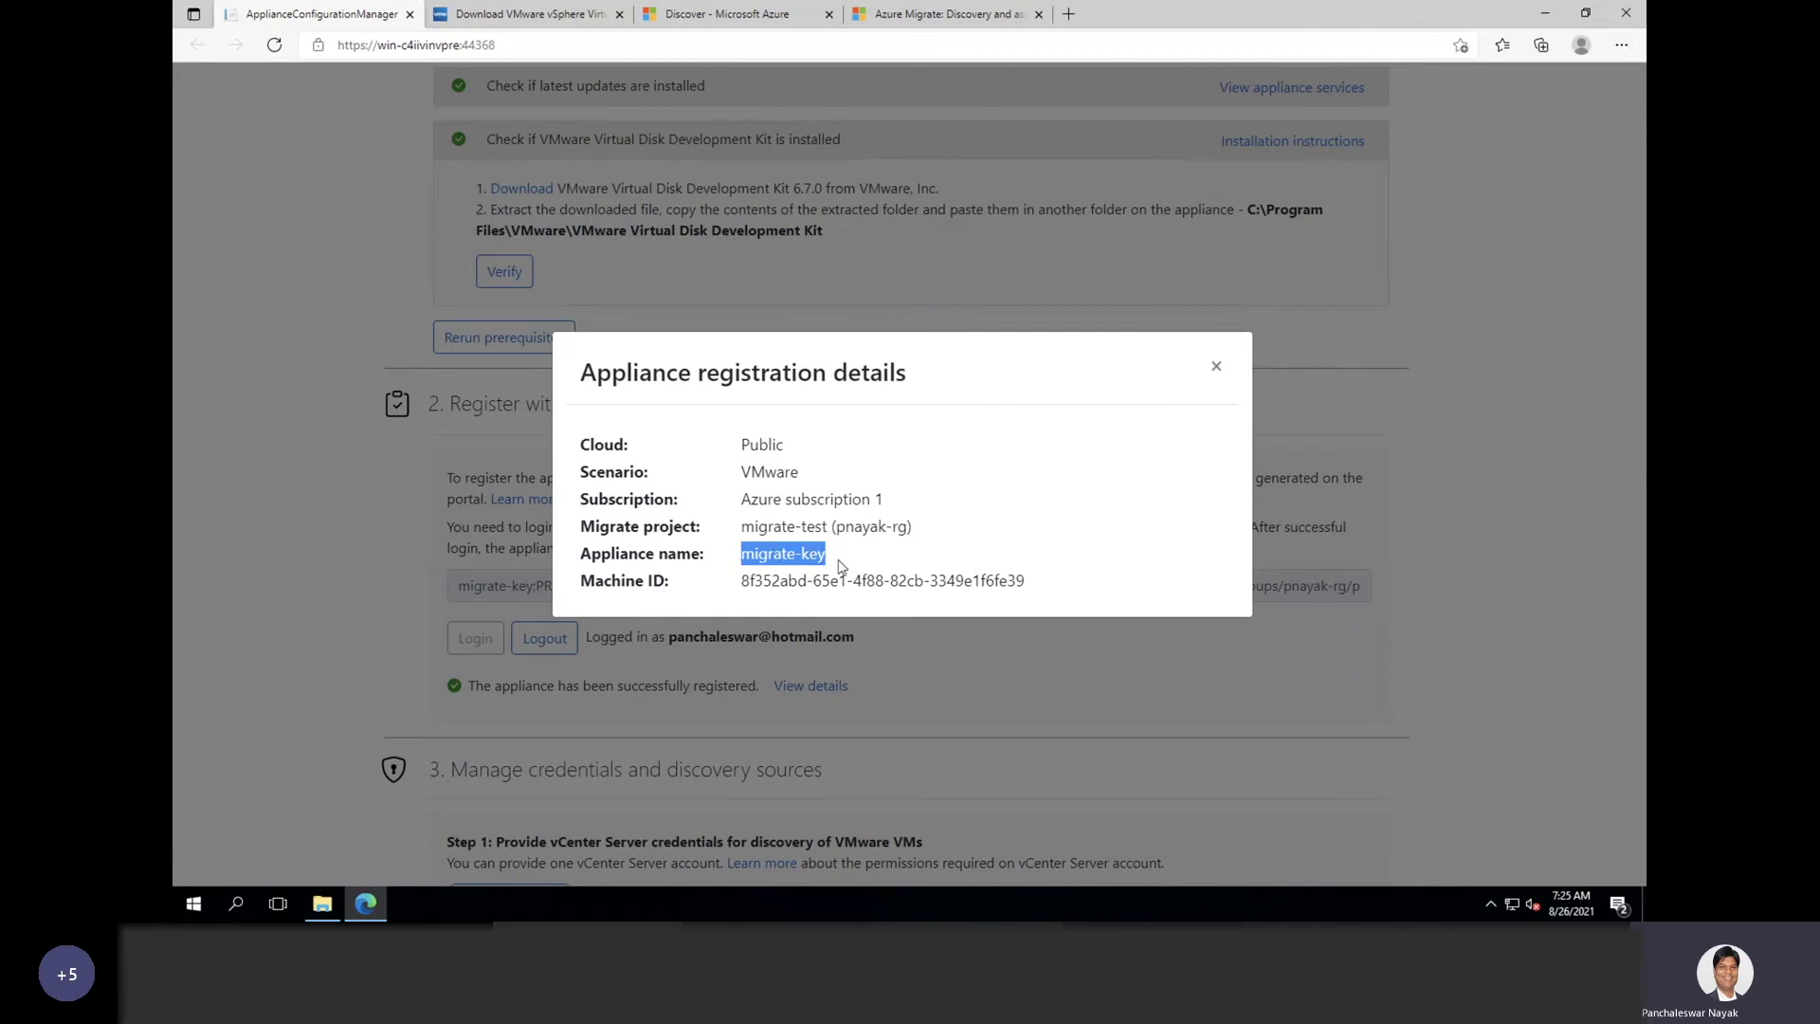
left_click(937, 22)
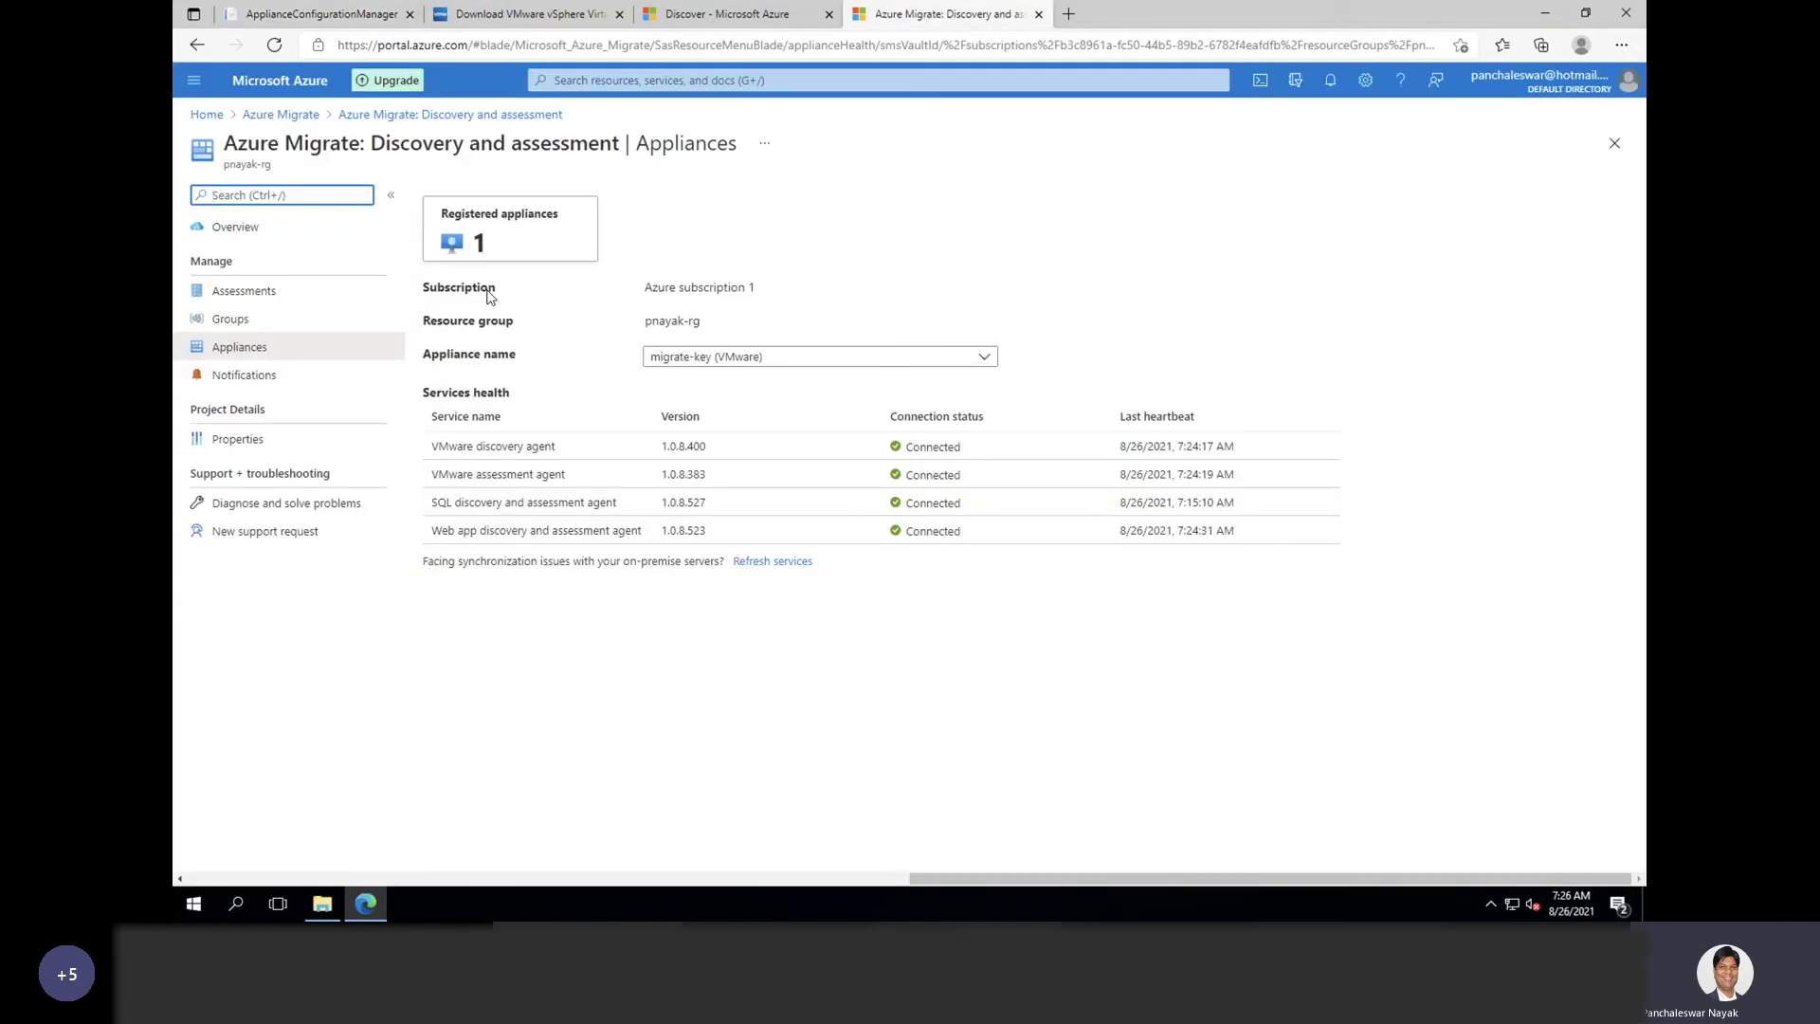
Step: Return to the Appliance Configuration Manager and look through the vCenter credentials, discovery source and server credentials under Manage credentials and discovery sources
left_click(361, 12)
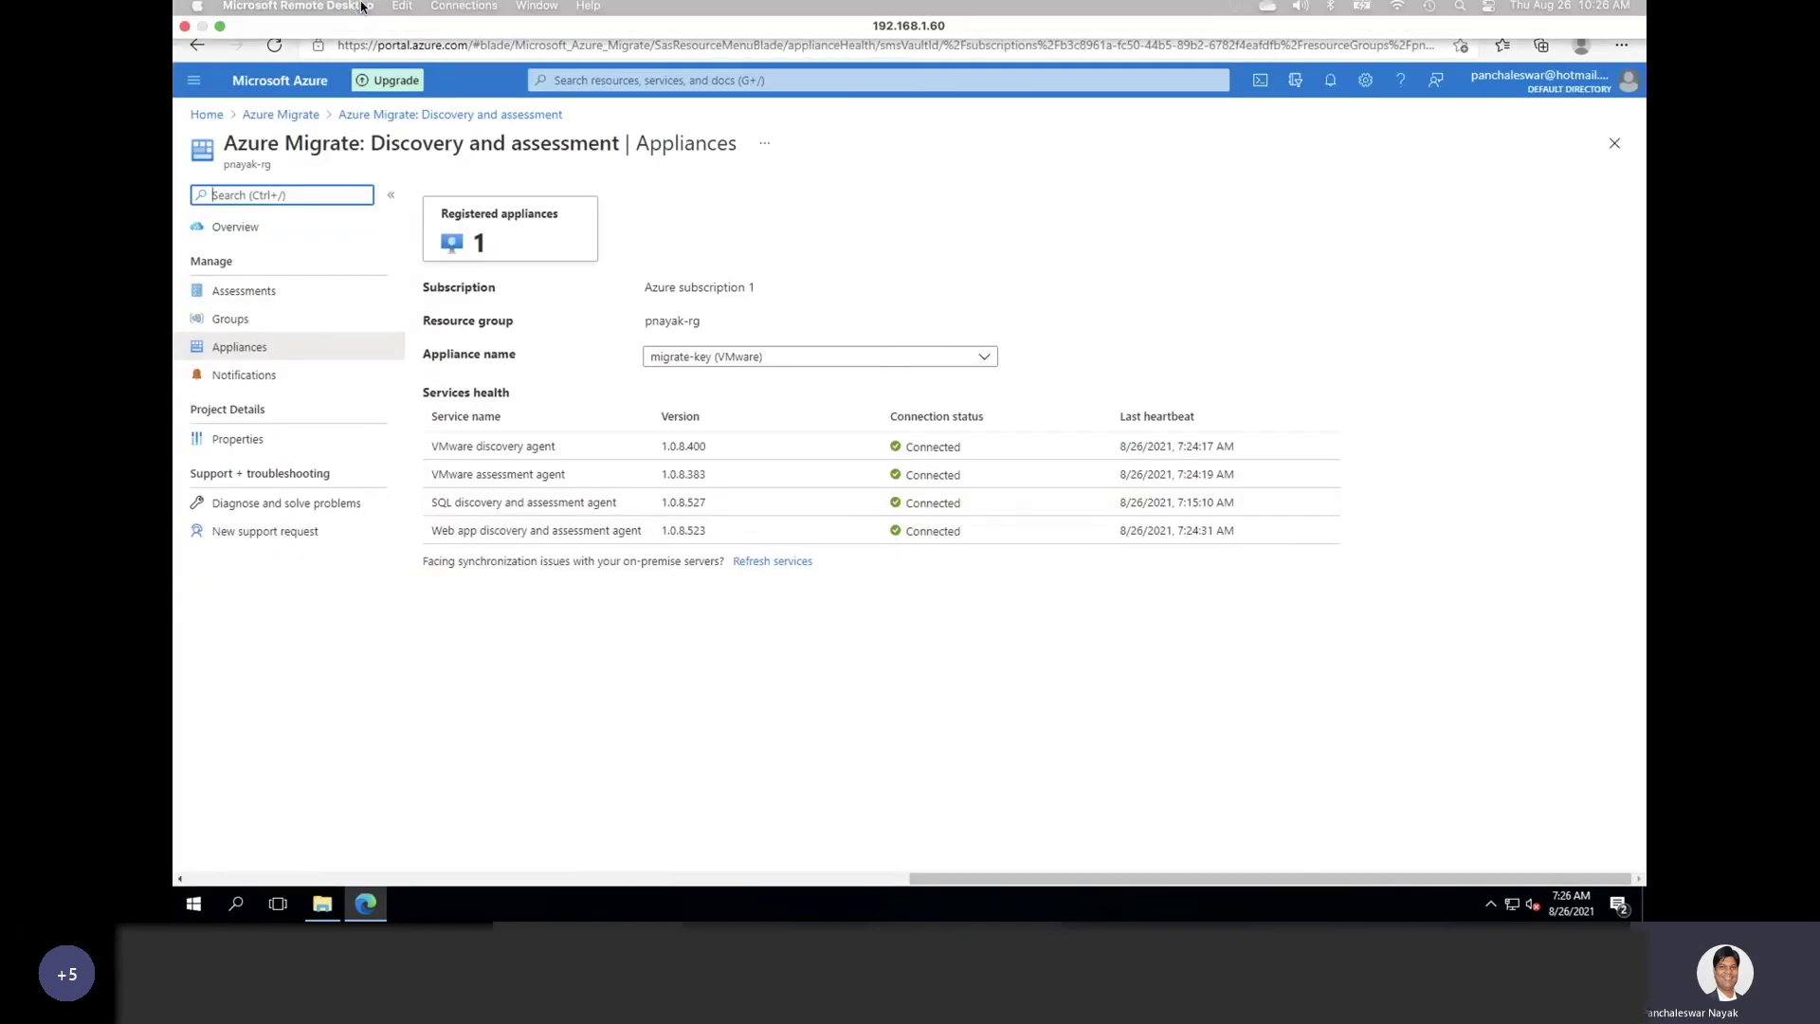
left_click(1216, 369)
scroll(1293, 599, "down", 2)
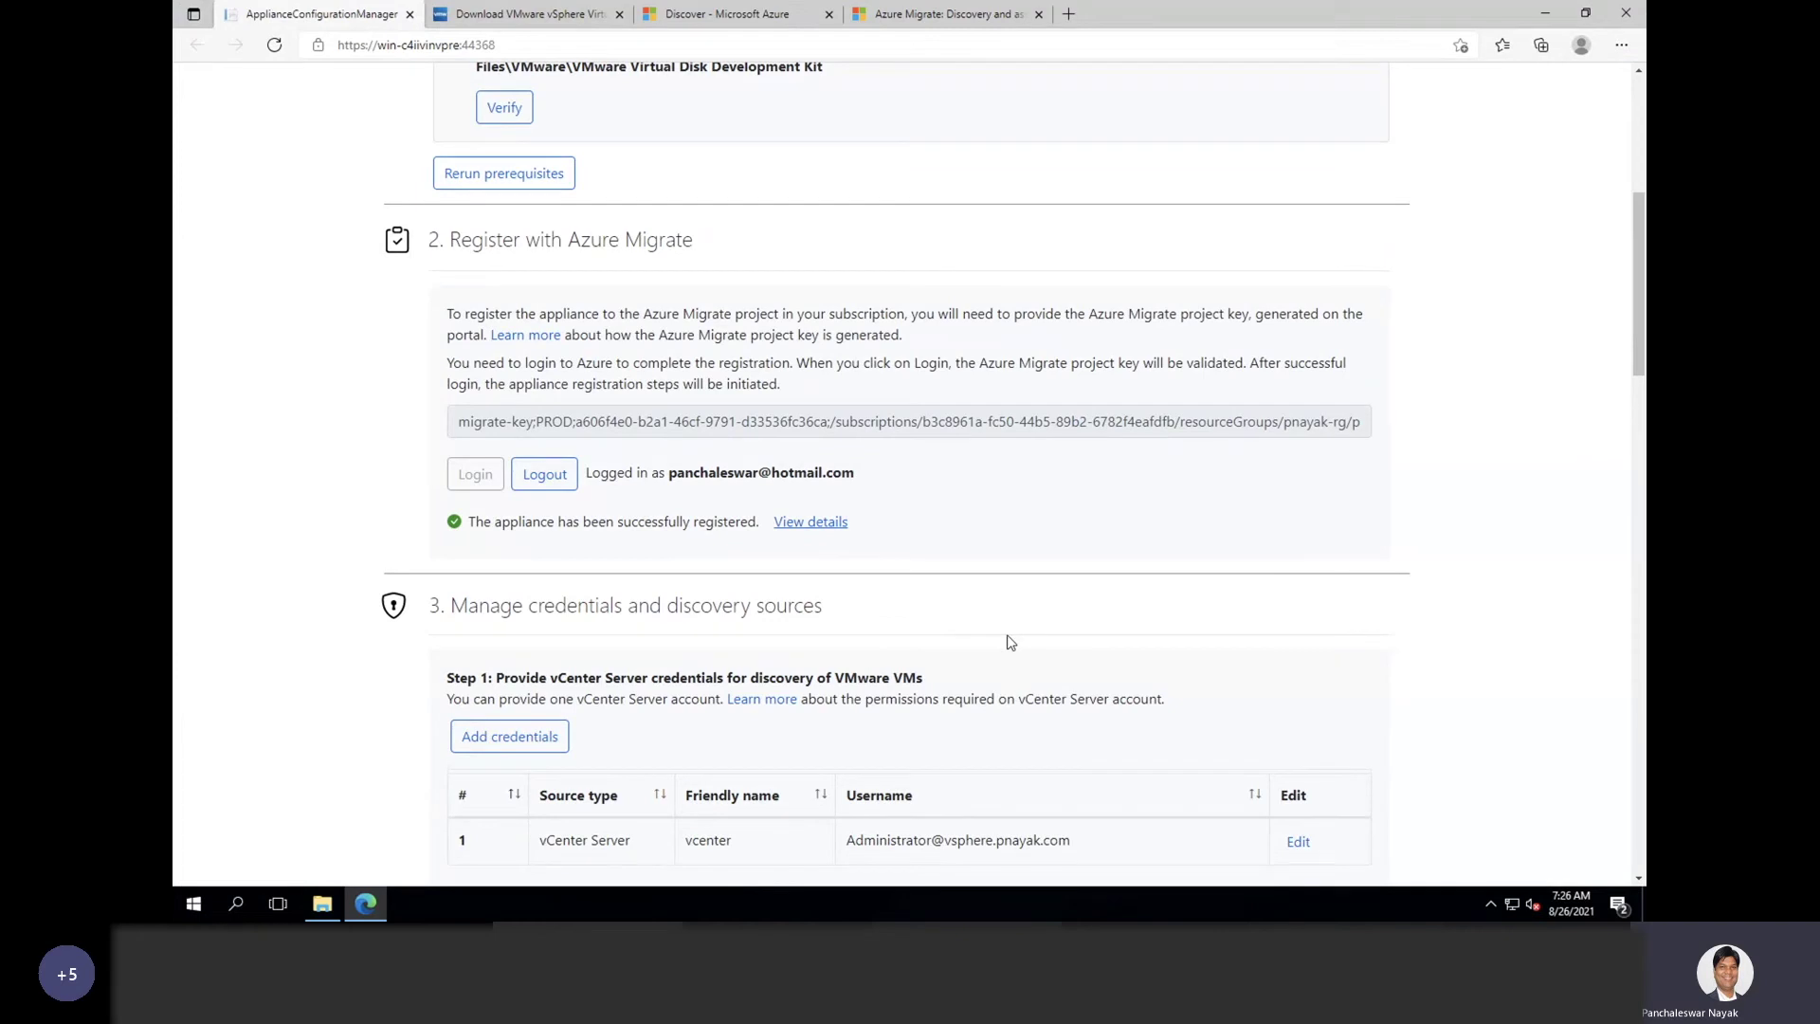
scroll(1010, 643, "down", 1)
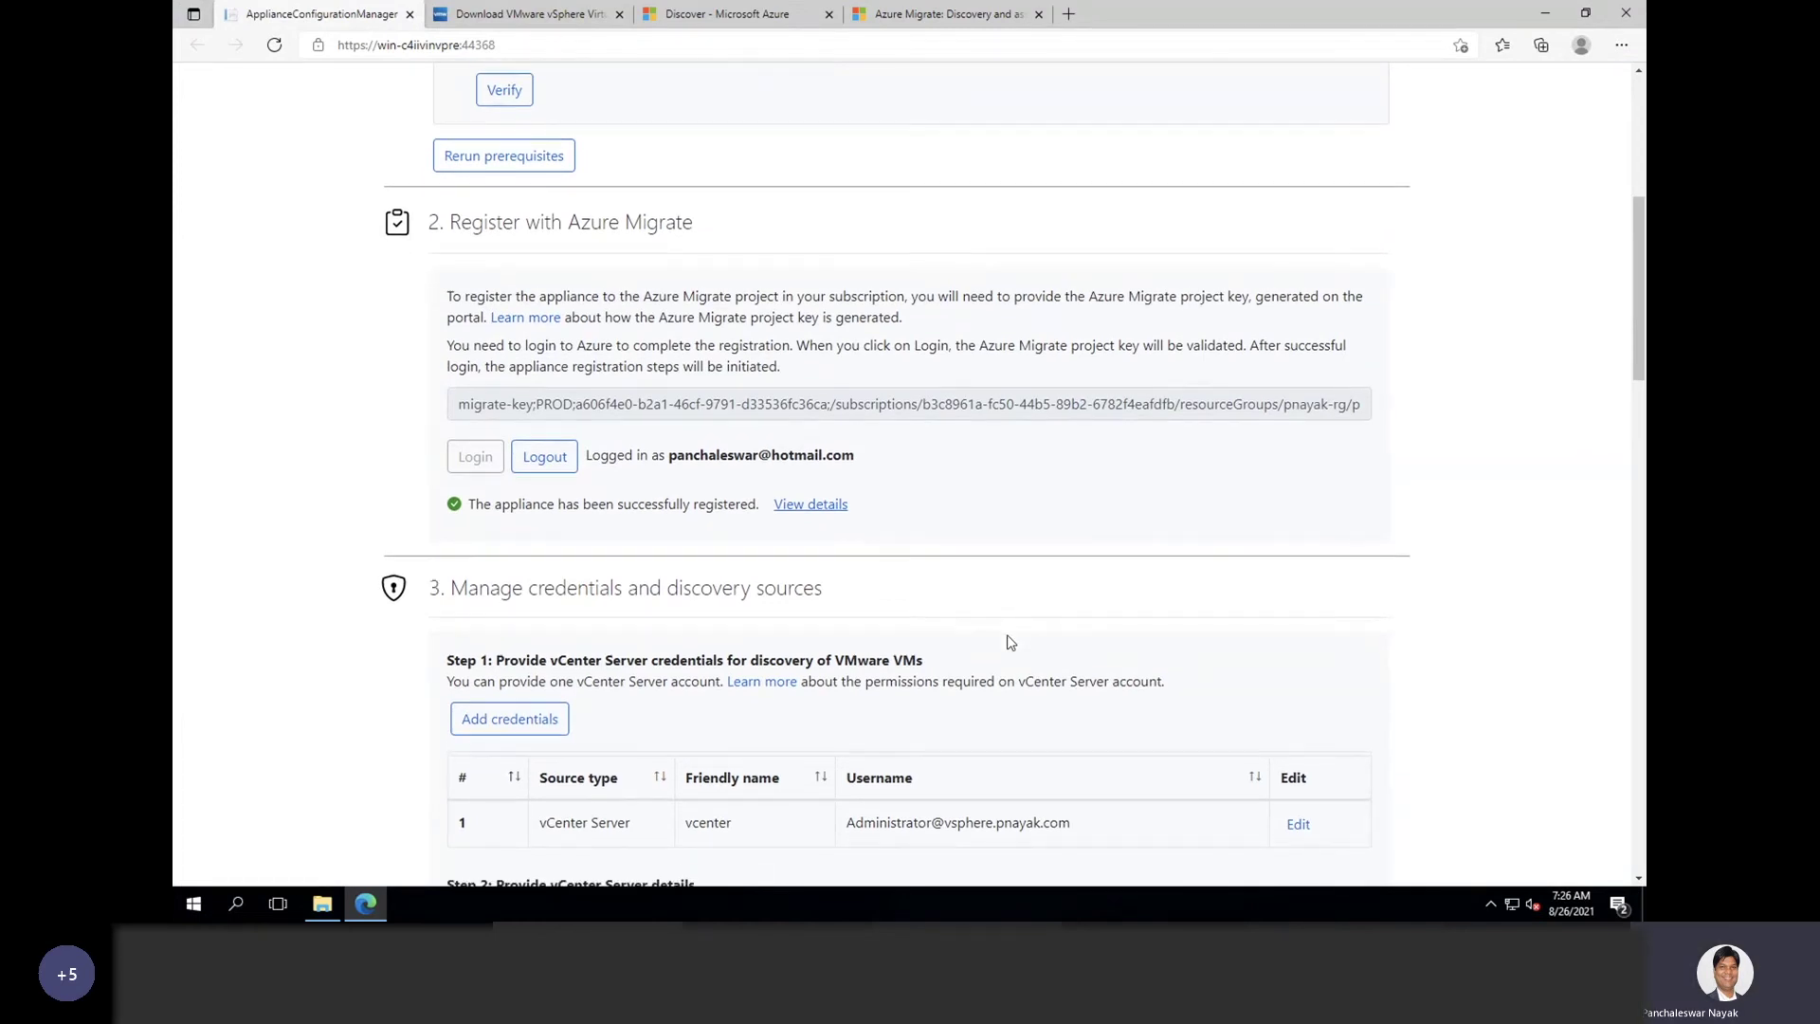
scroll(1008, 642, "down", 1)
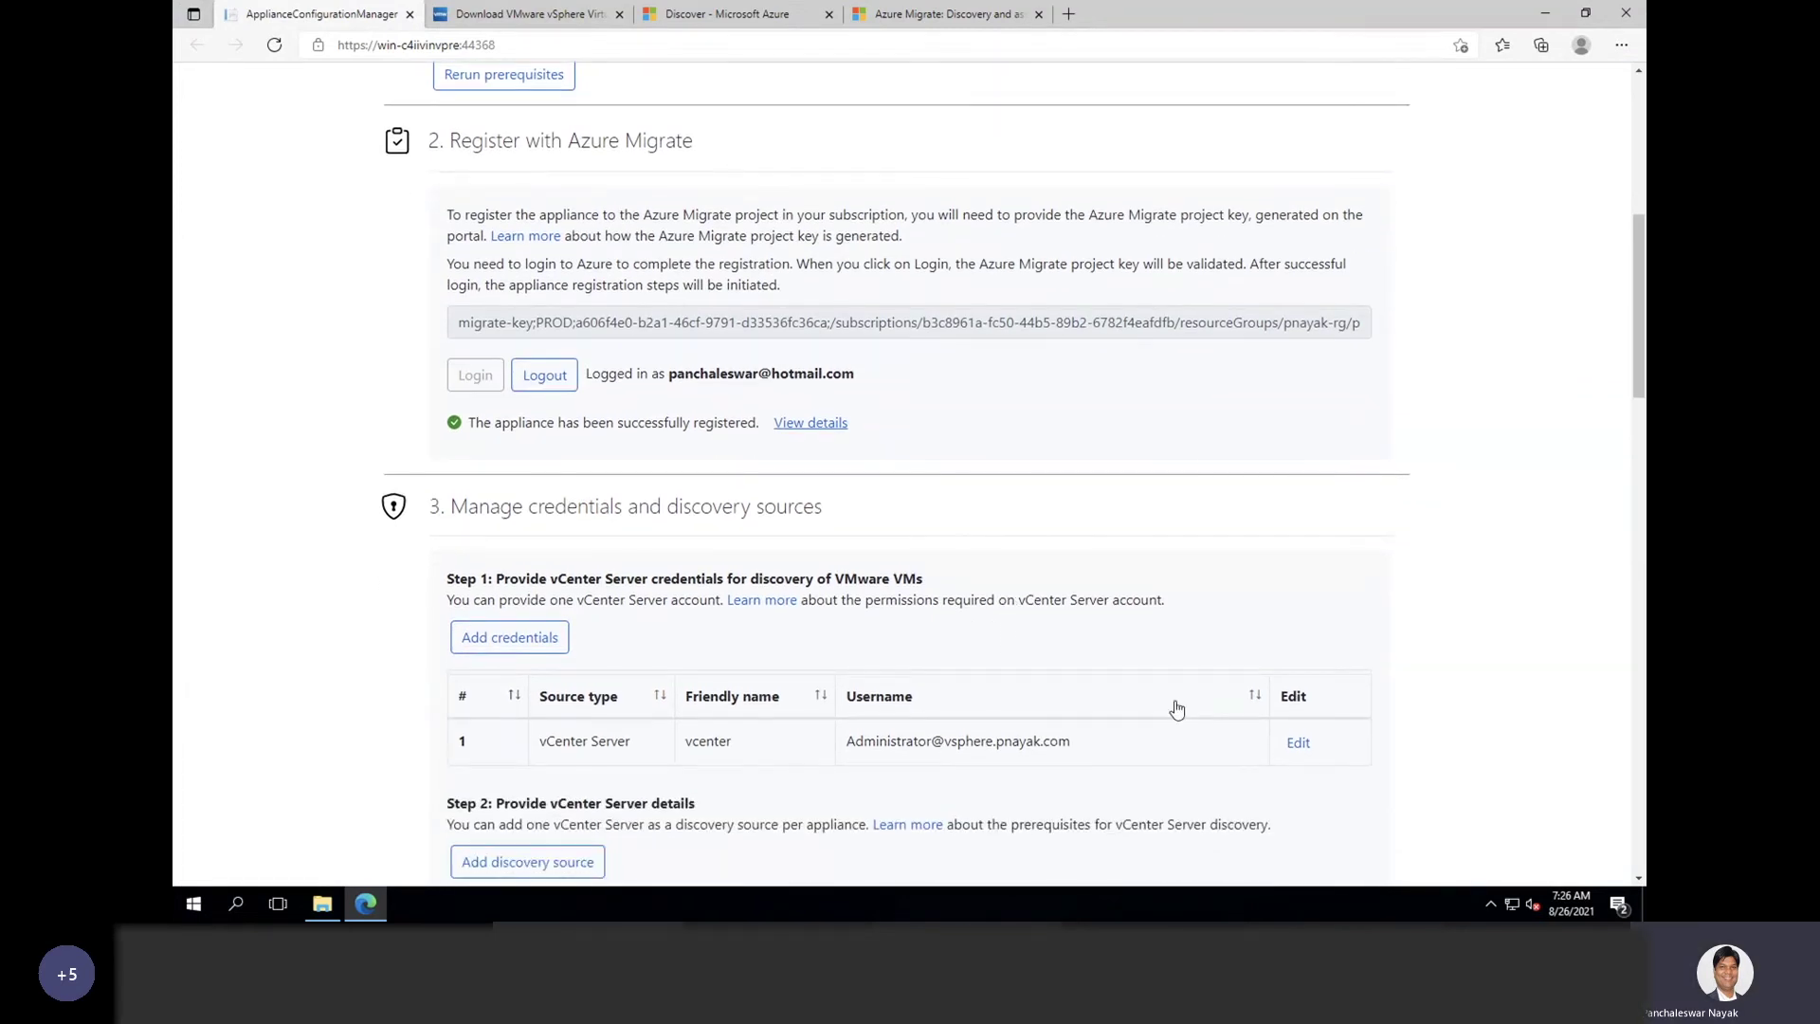
scroll(1485, 647, "down", 1)
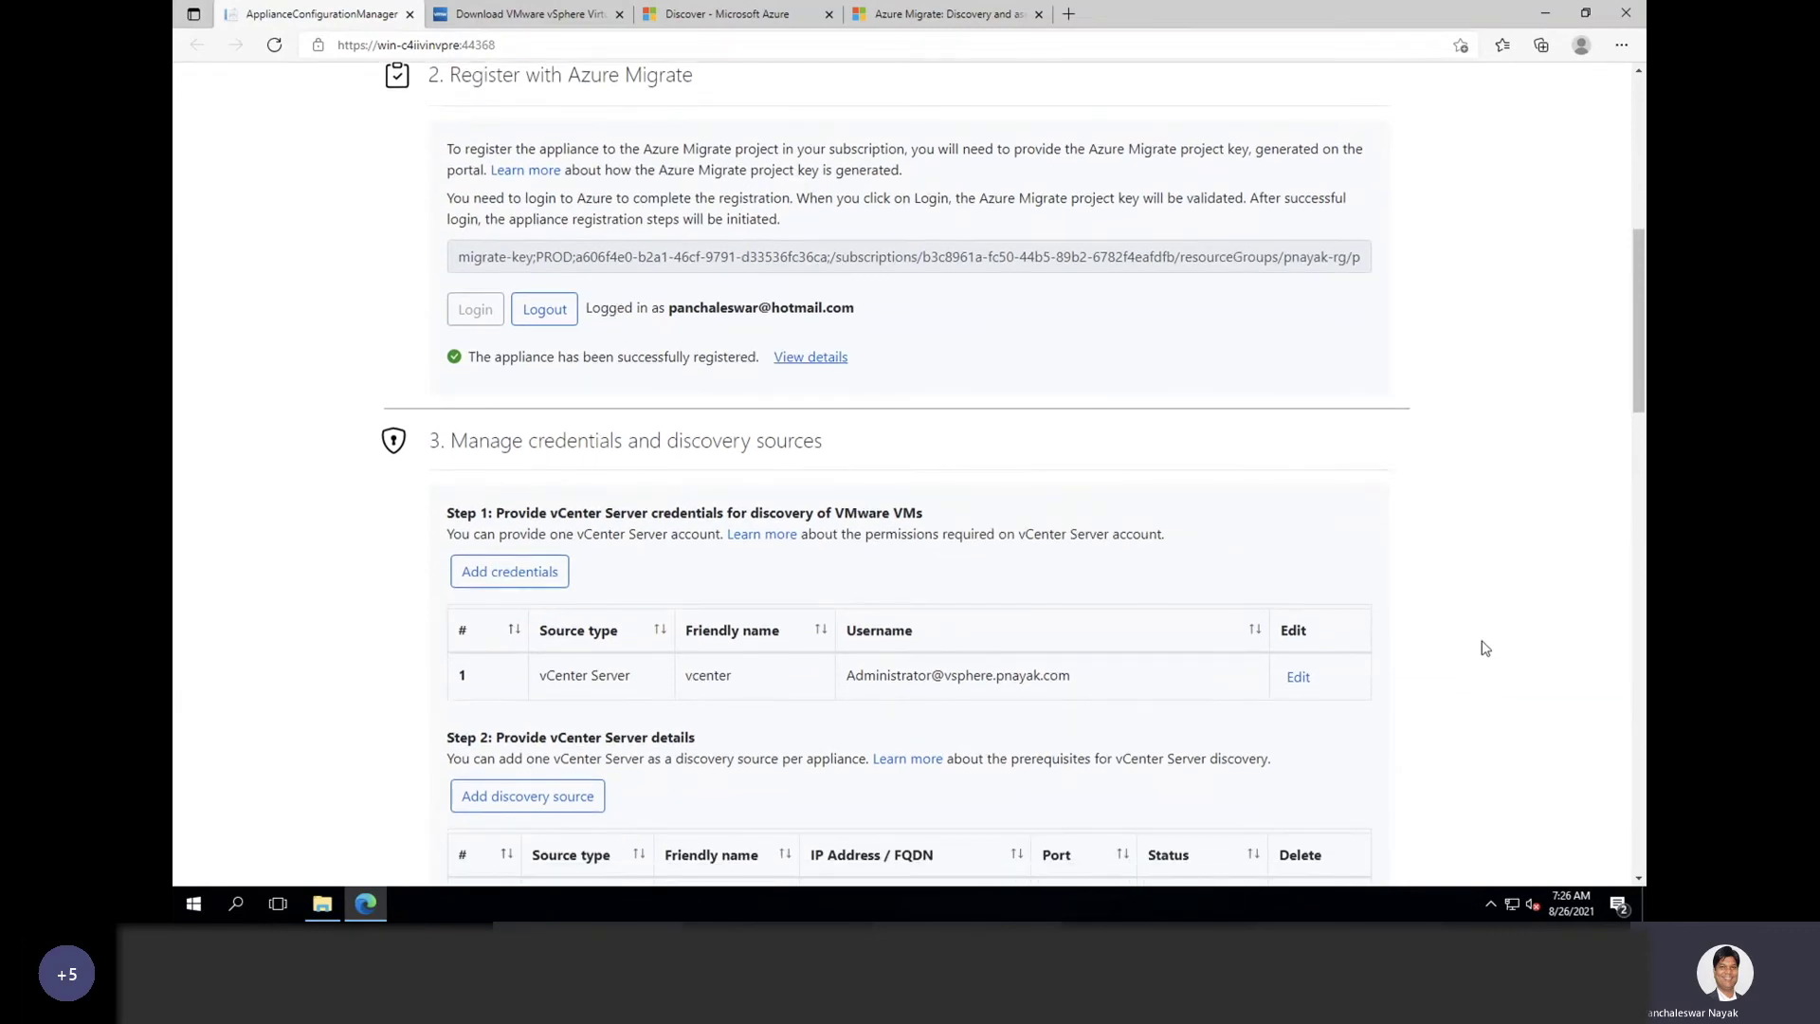
scroll(1484, 647, "down", 10)
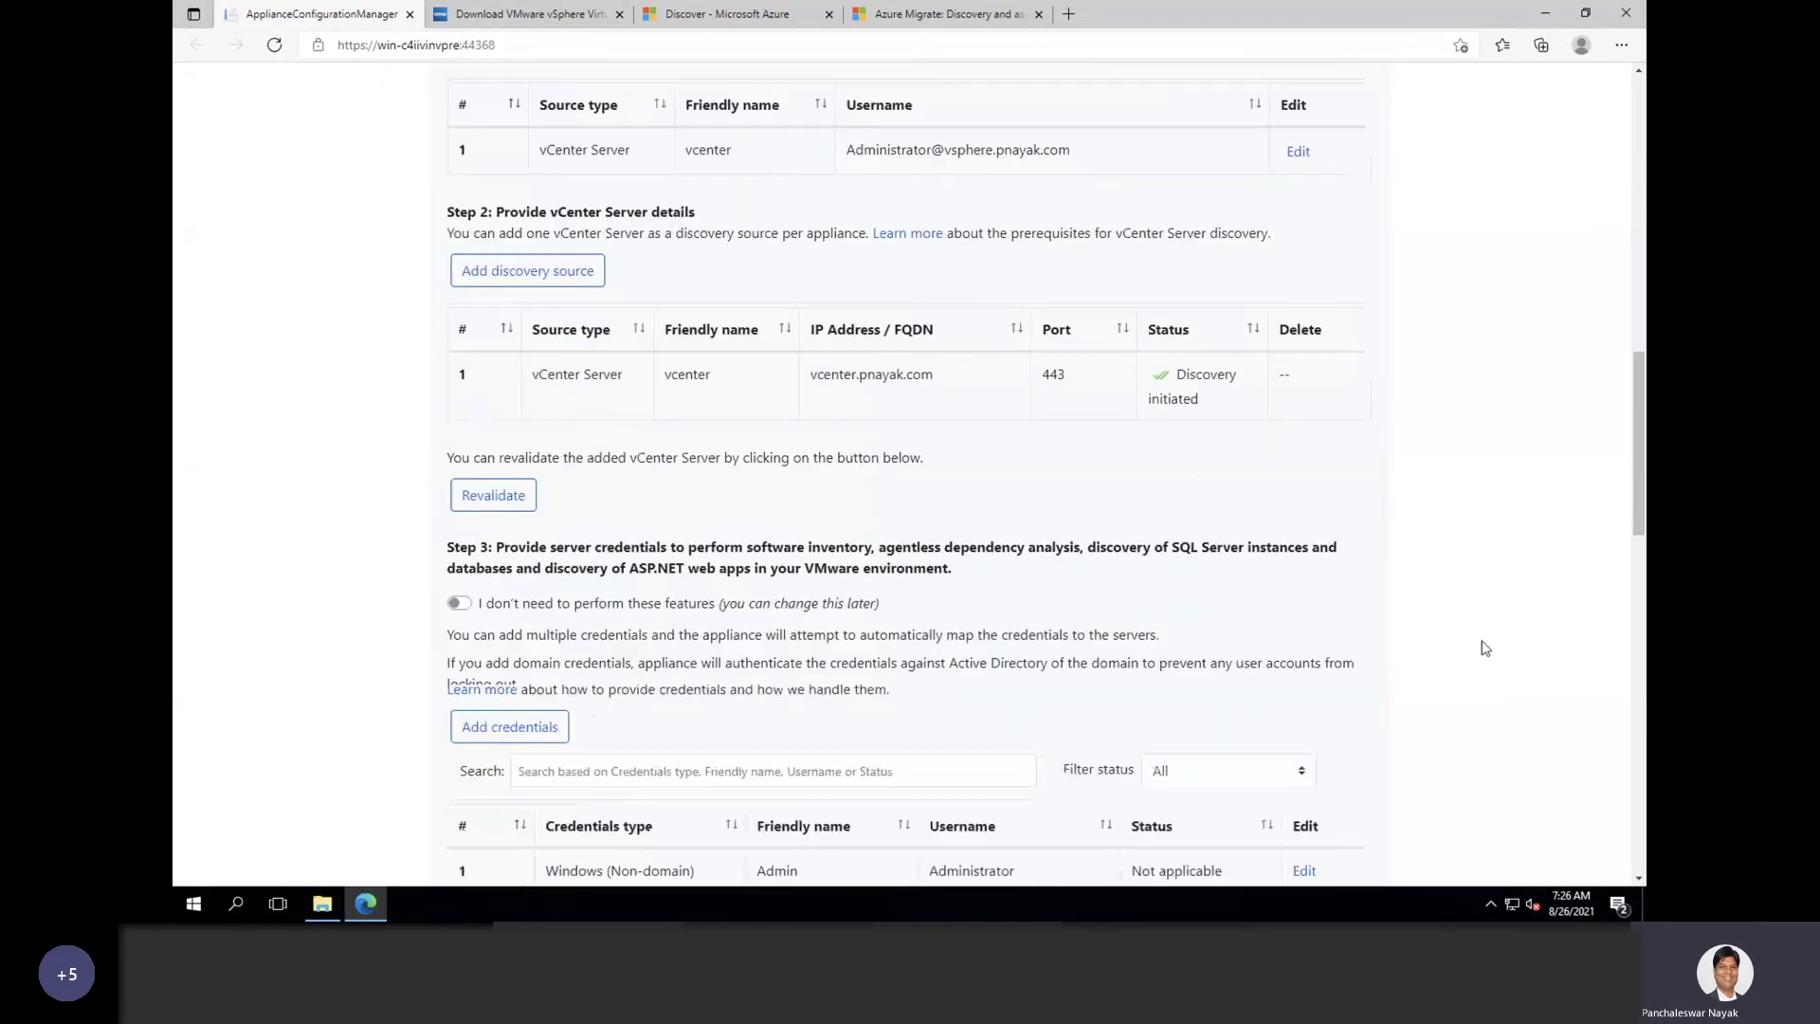
scroll(1484, 647, "up", 1)
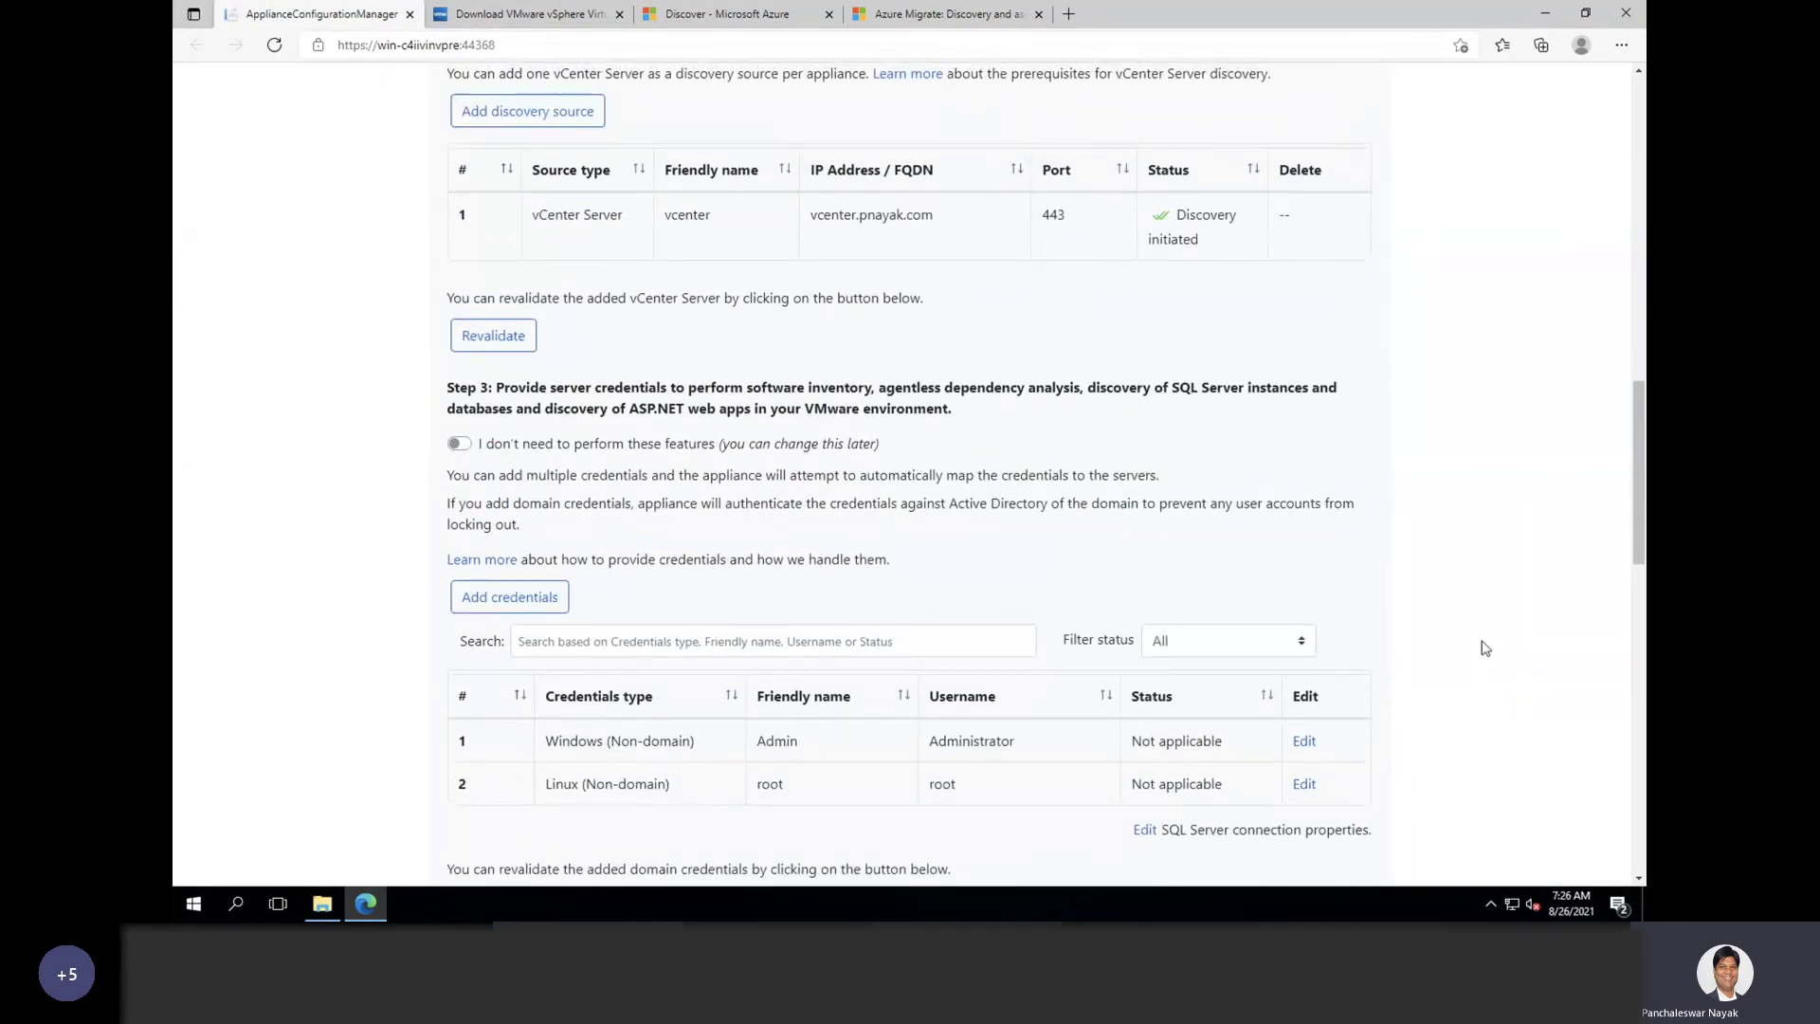
scroll(1484, 648, "up", 3)
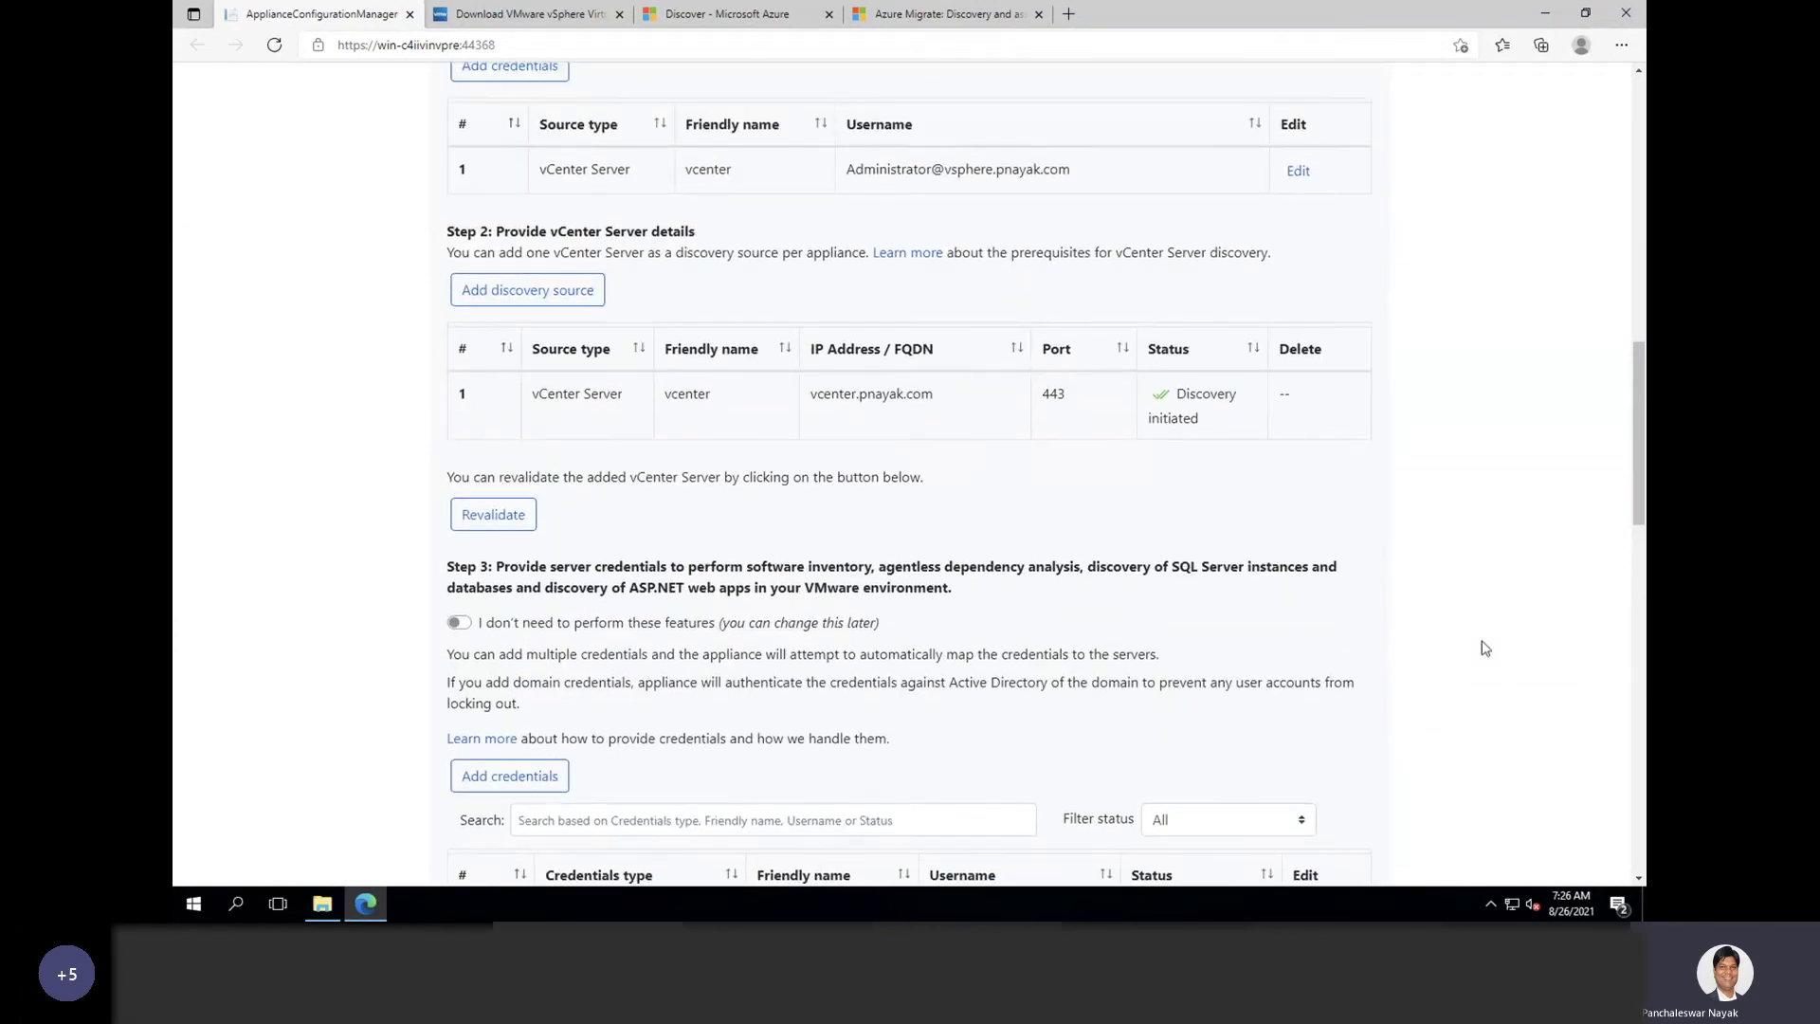
Step: Open the stored vCenter Server credentials for editing to view their fields, and close the form without saving
scroll(1484, 647, "up", 1)
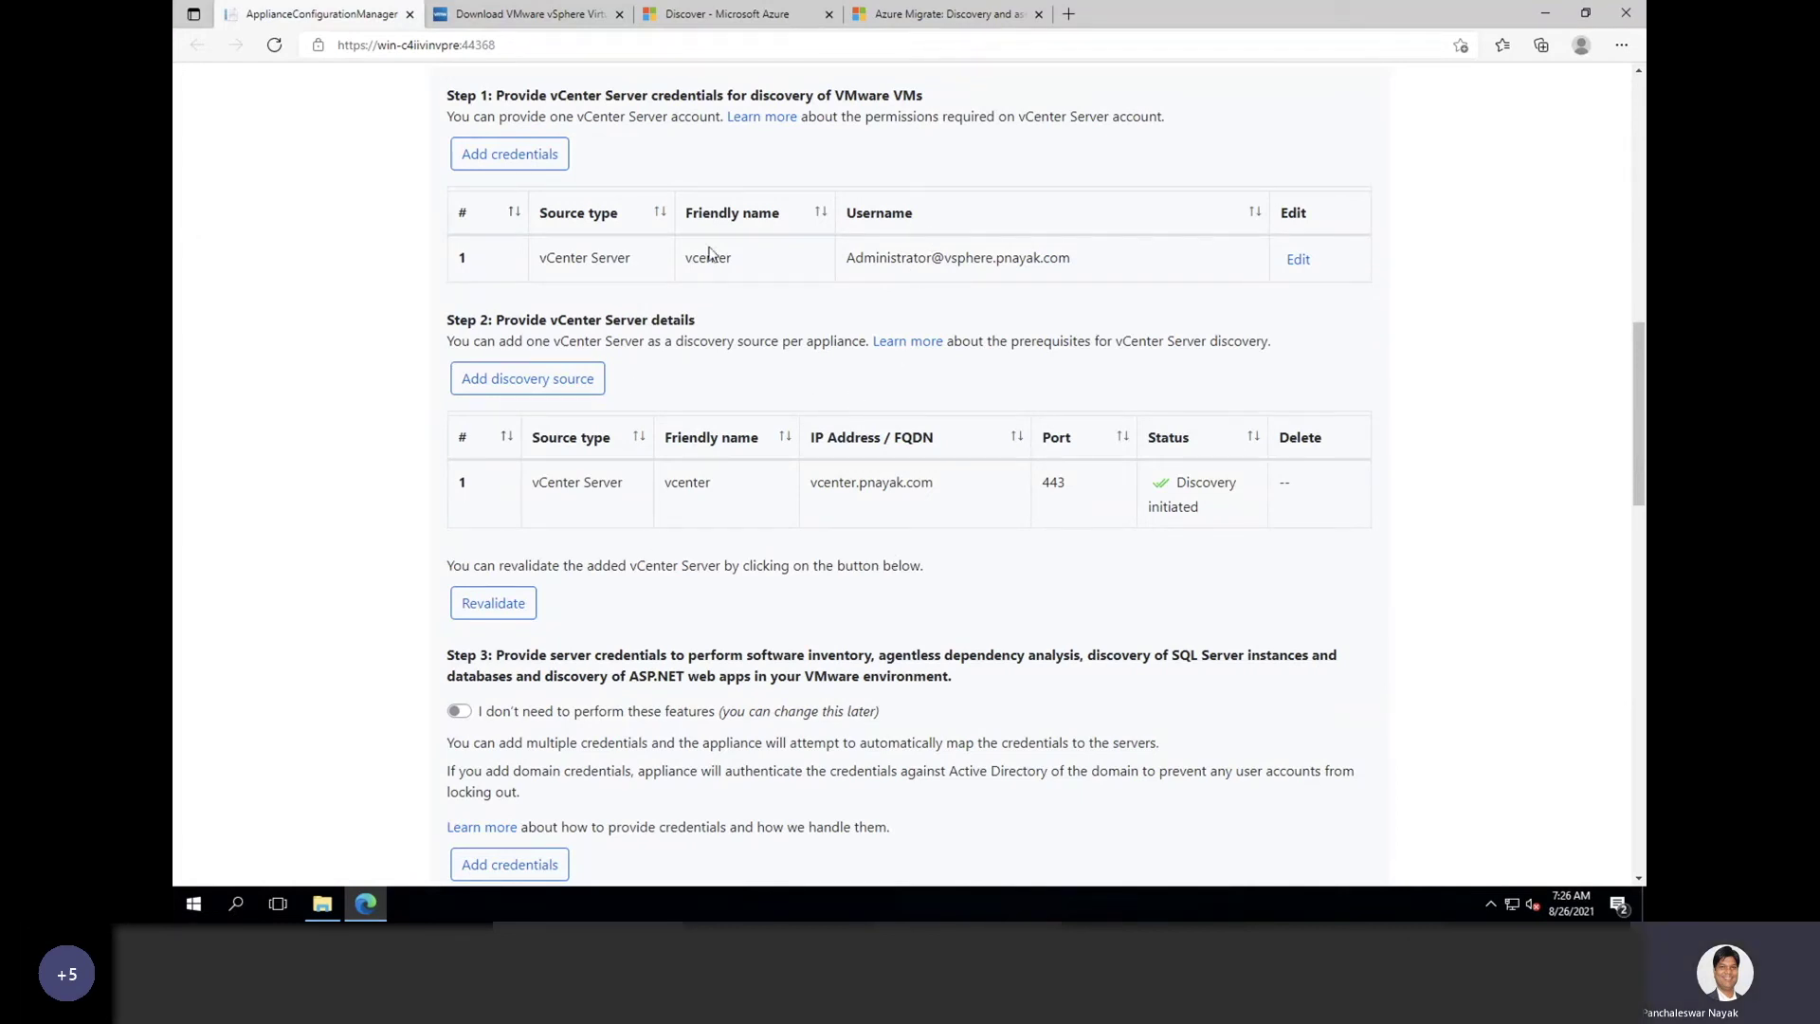
scroll(712, 253, "up", 1)
scroll(712, 253, "up", 1)
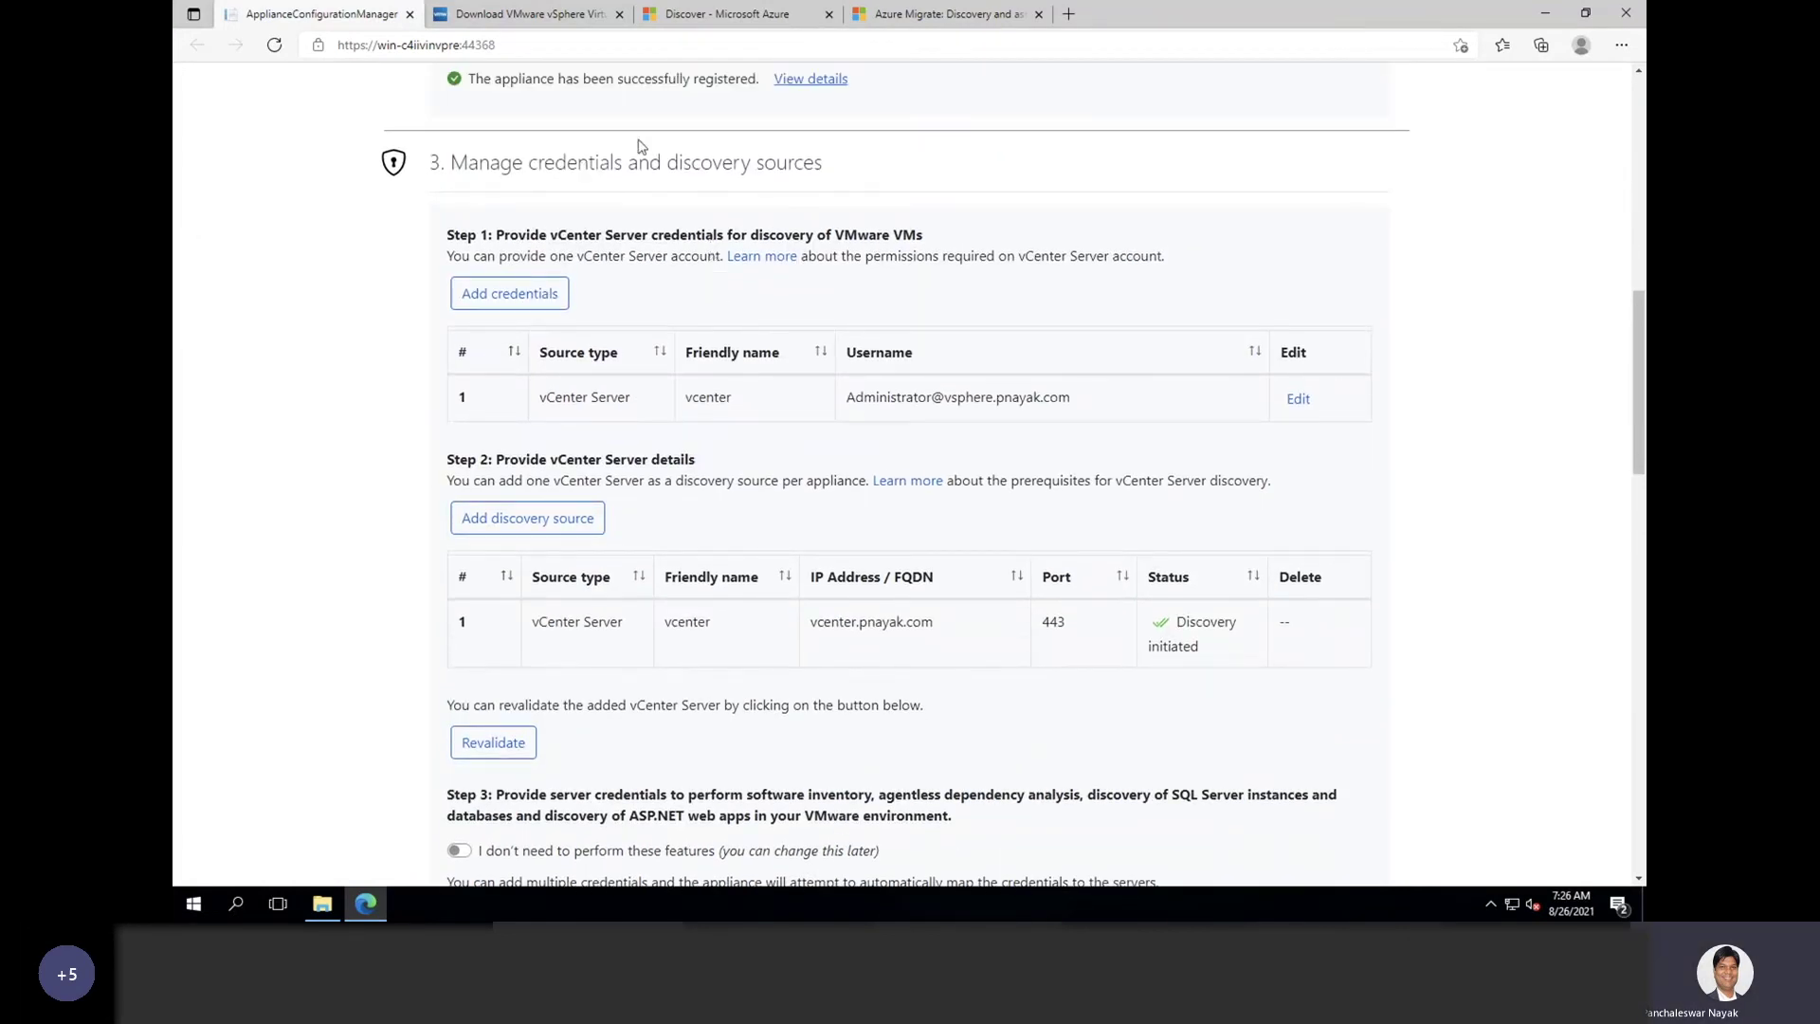
scroll(649, 142, "up", 1)
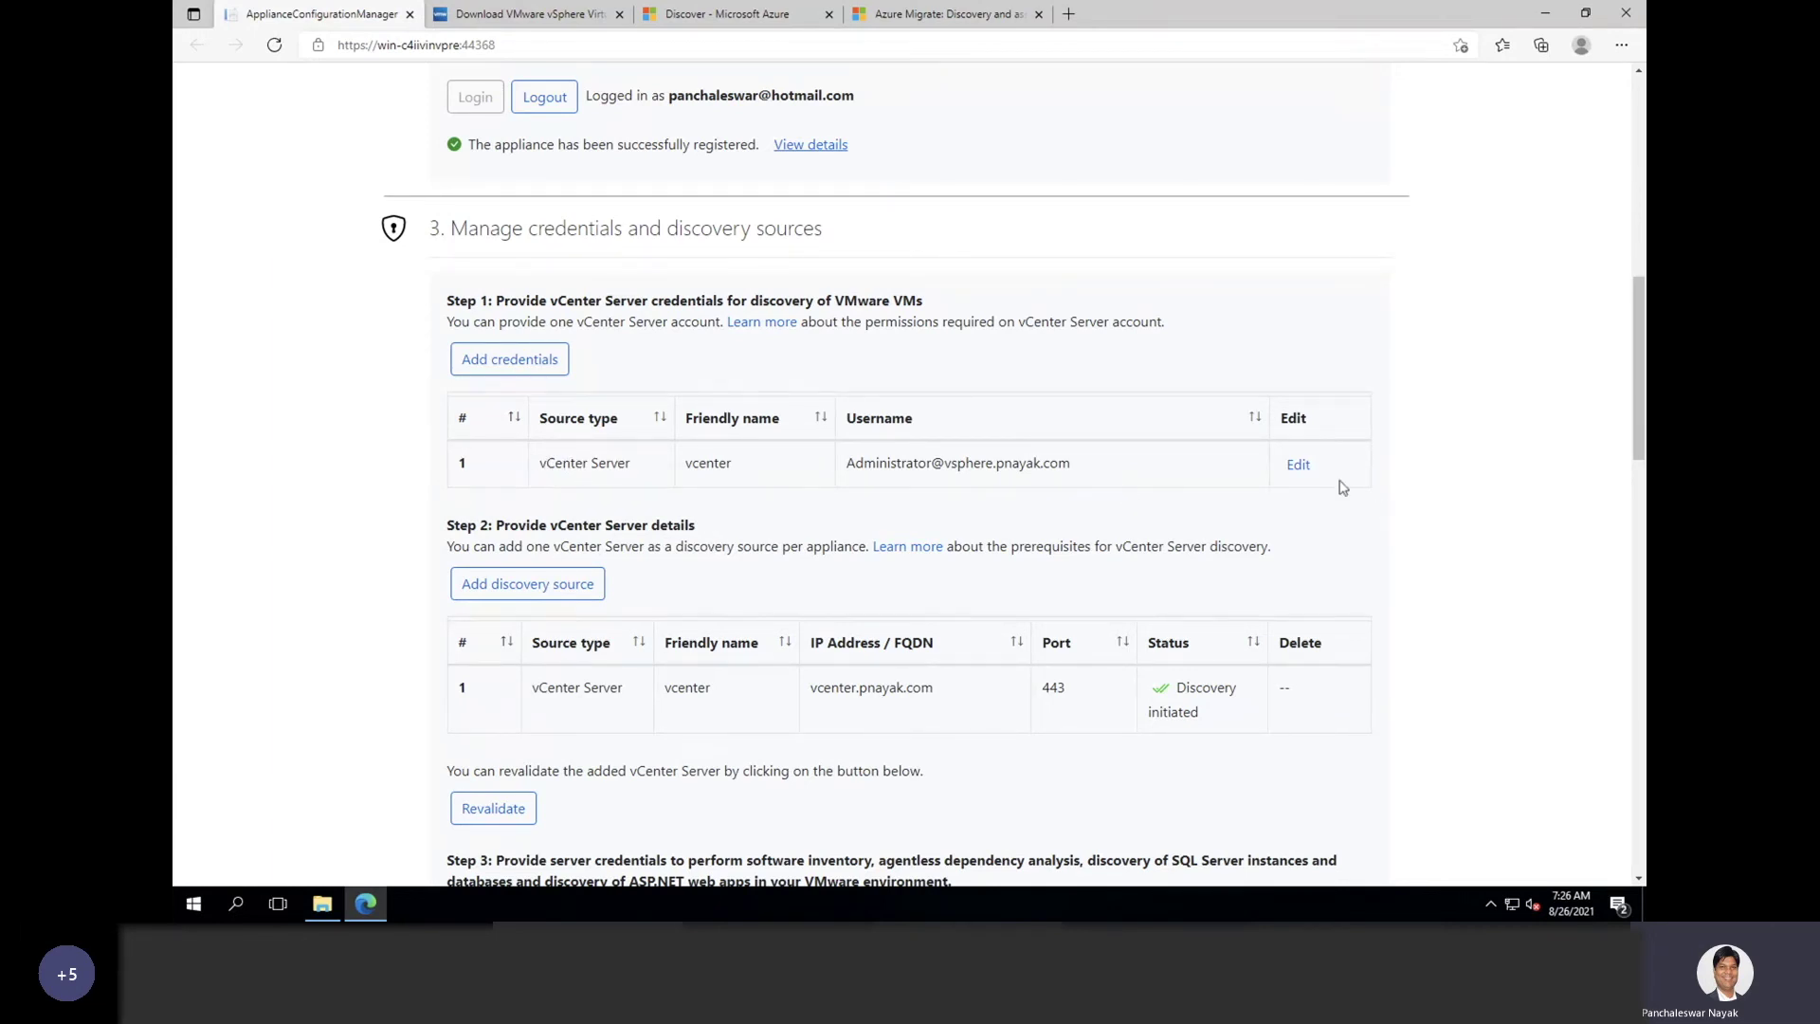
left_click(1298, 466)
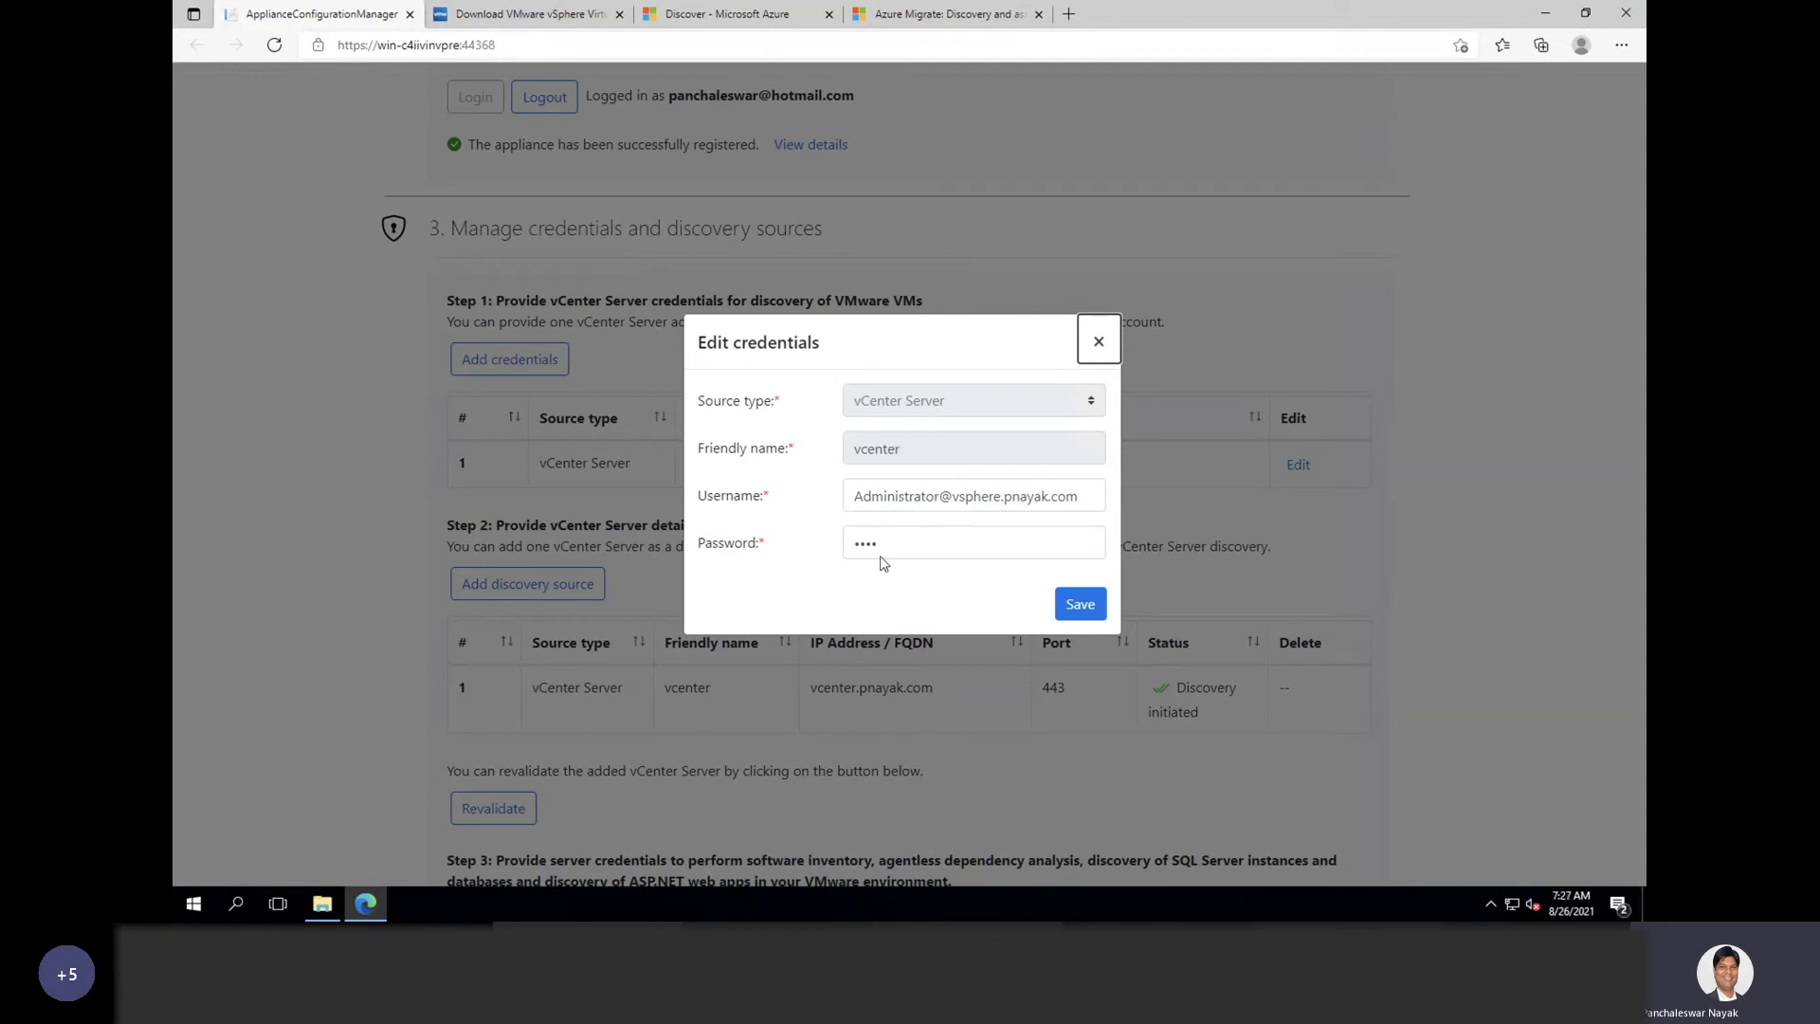
left_click(1098, 345)
Step: Fill in a new vCenter Server discovery source with the friendly name vcenter and the server's FQDN, and close the form without saving
scroll(1456, 604, "down", 1)
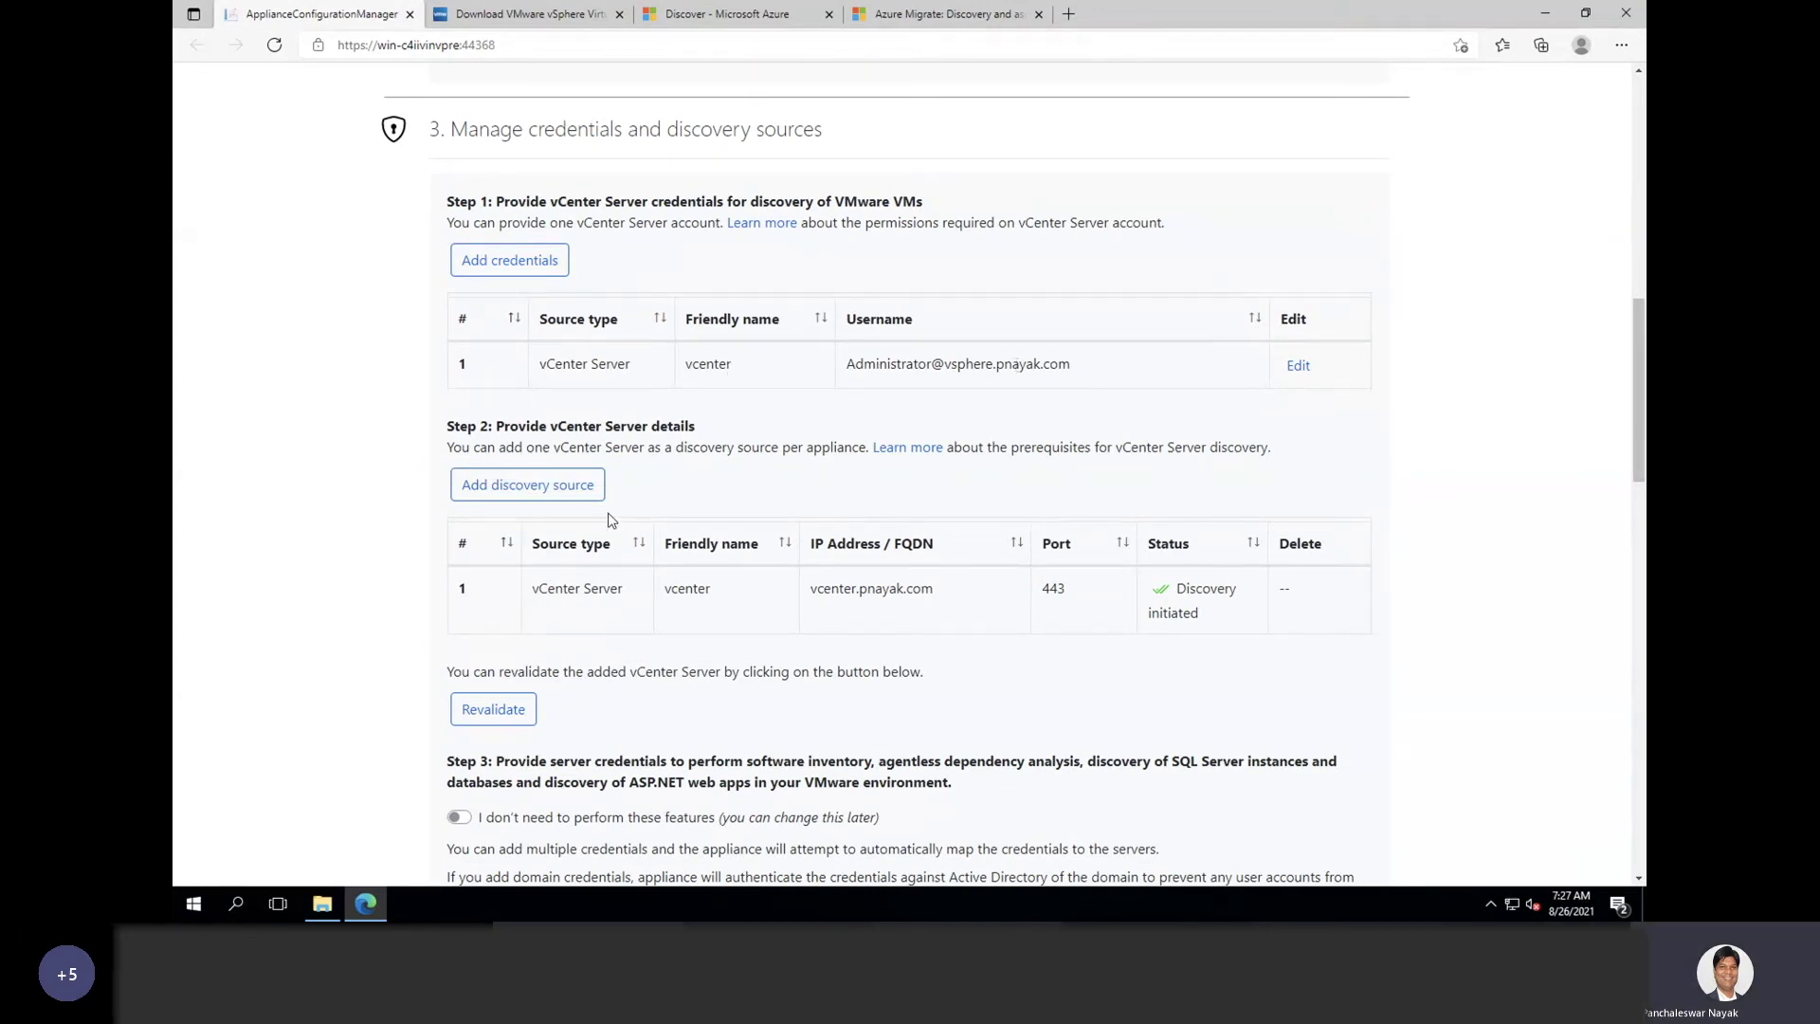
left_click(580, 497)
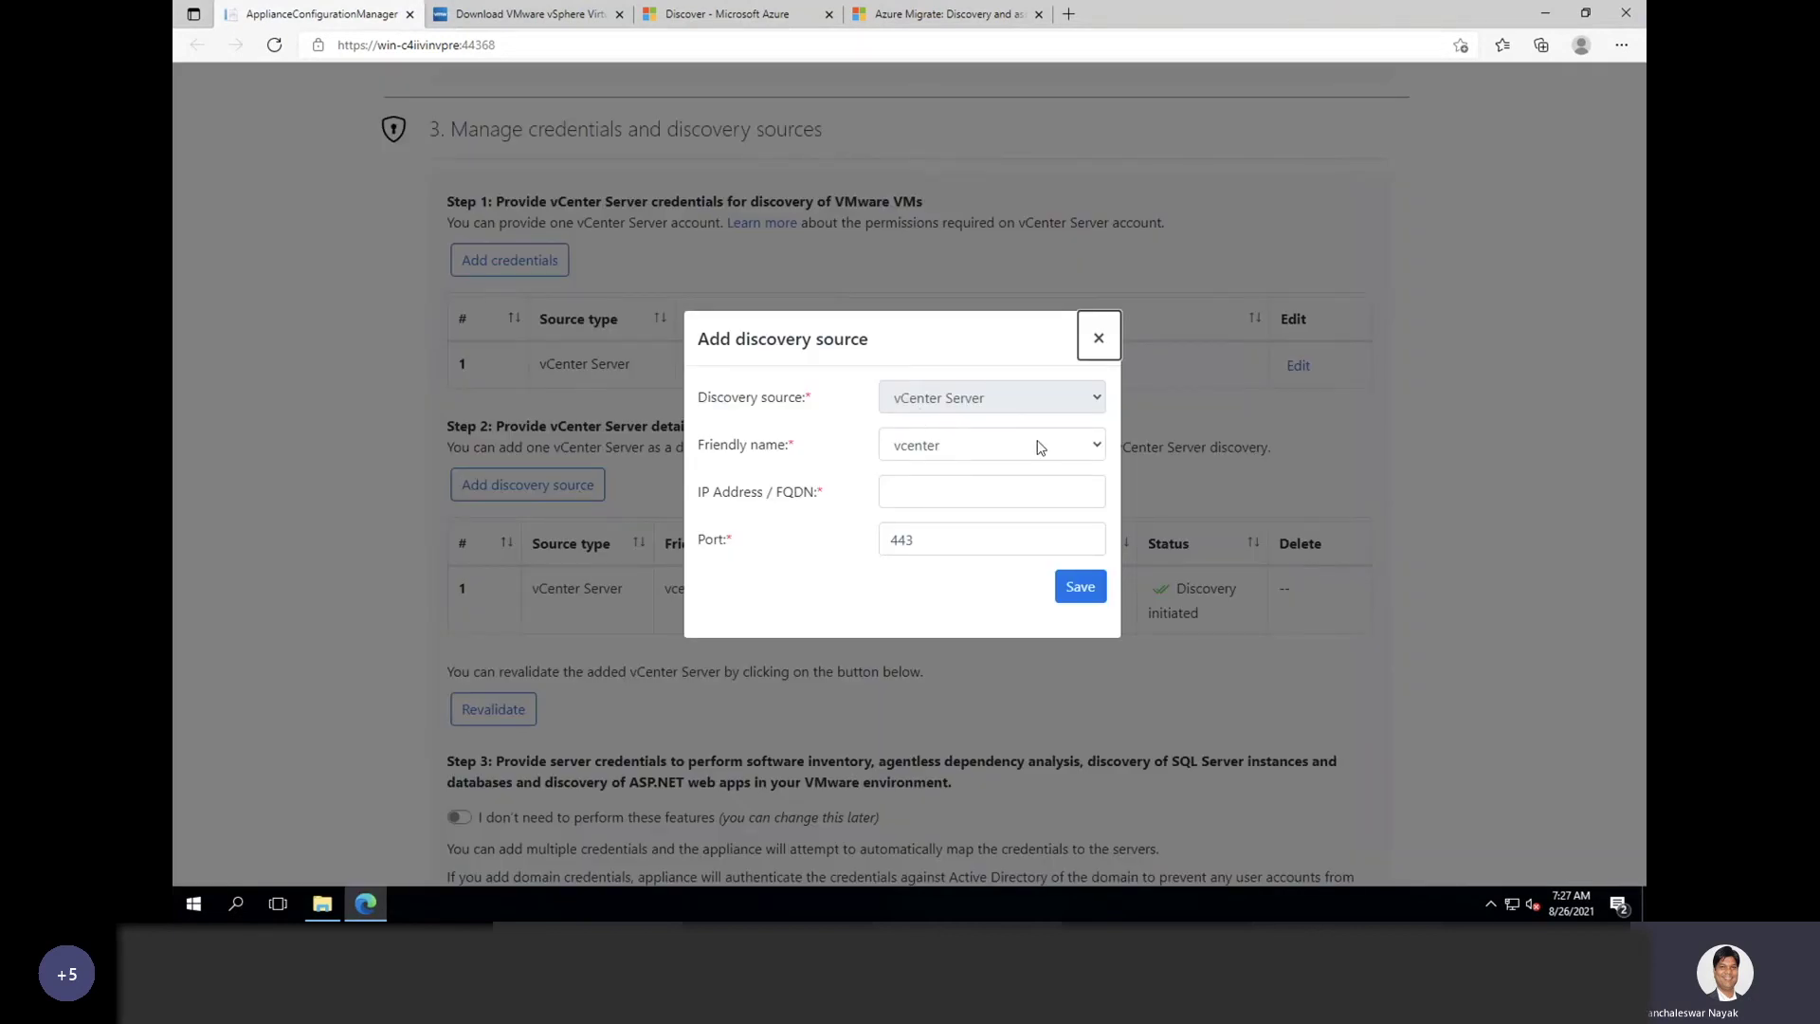
left_click(1094, 452)
left_click(947, 476)
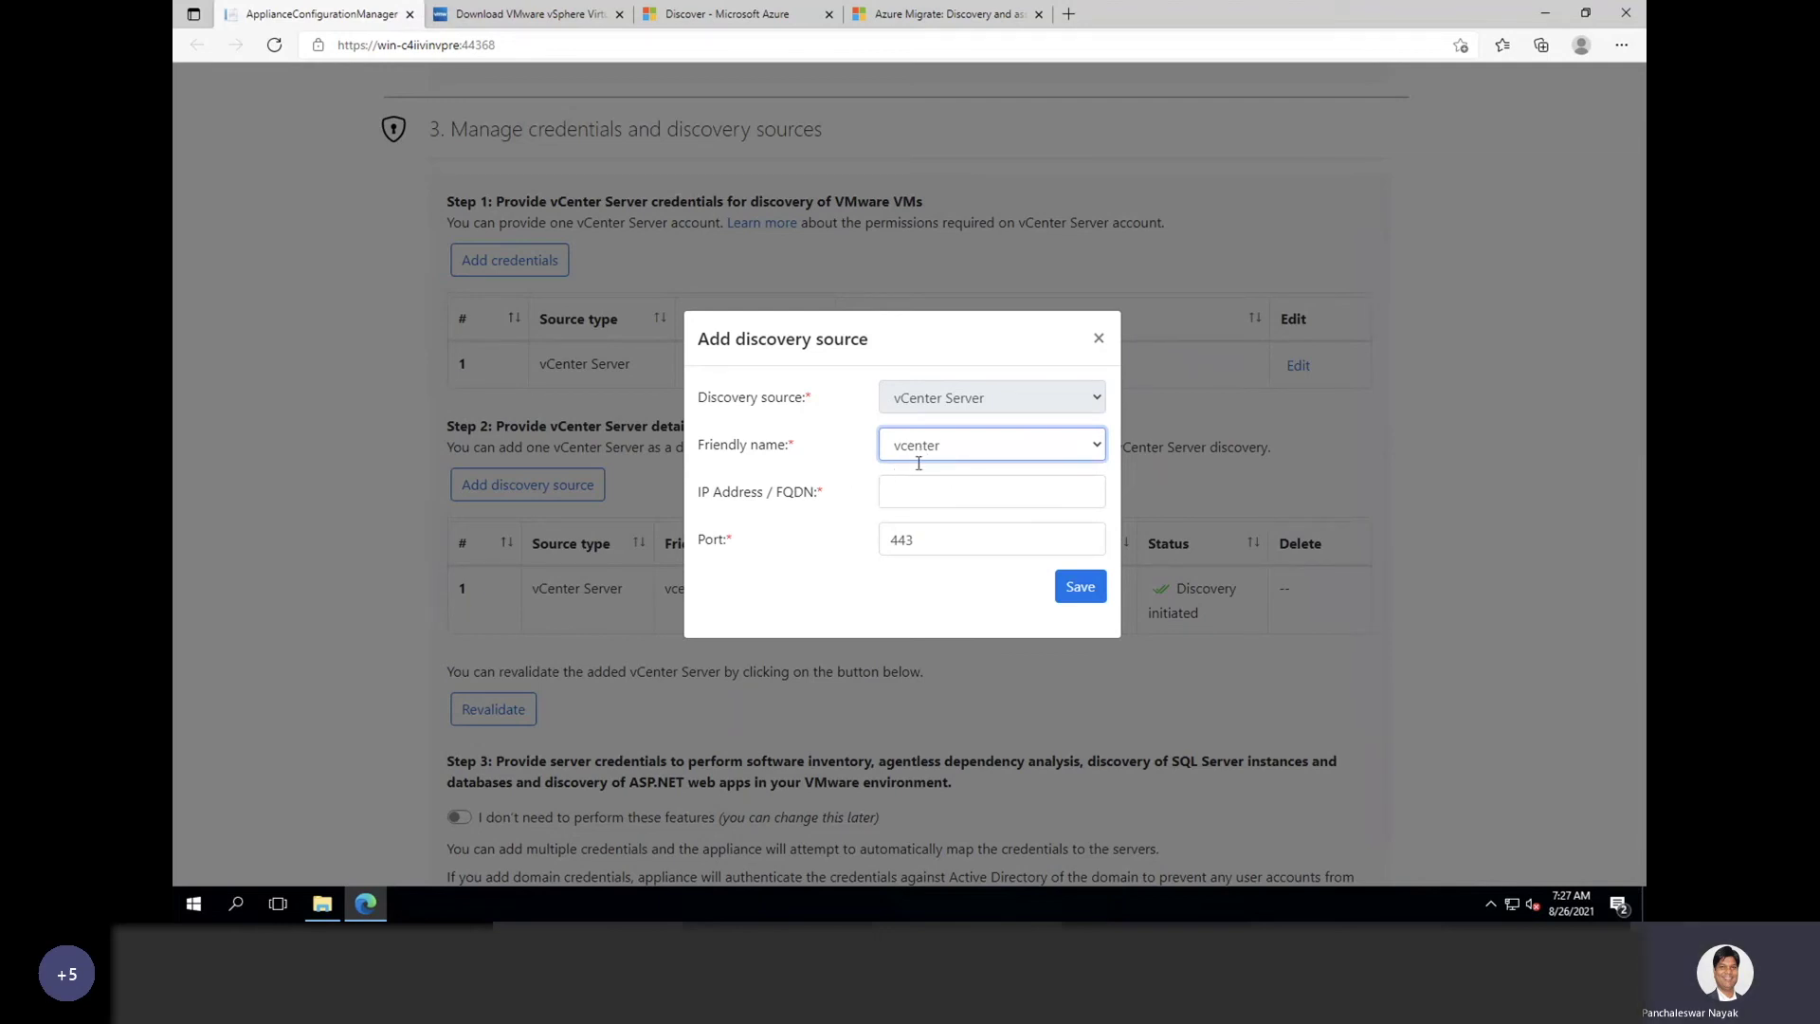
left_click(900, 491)
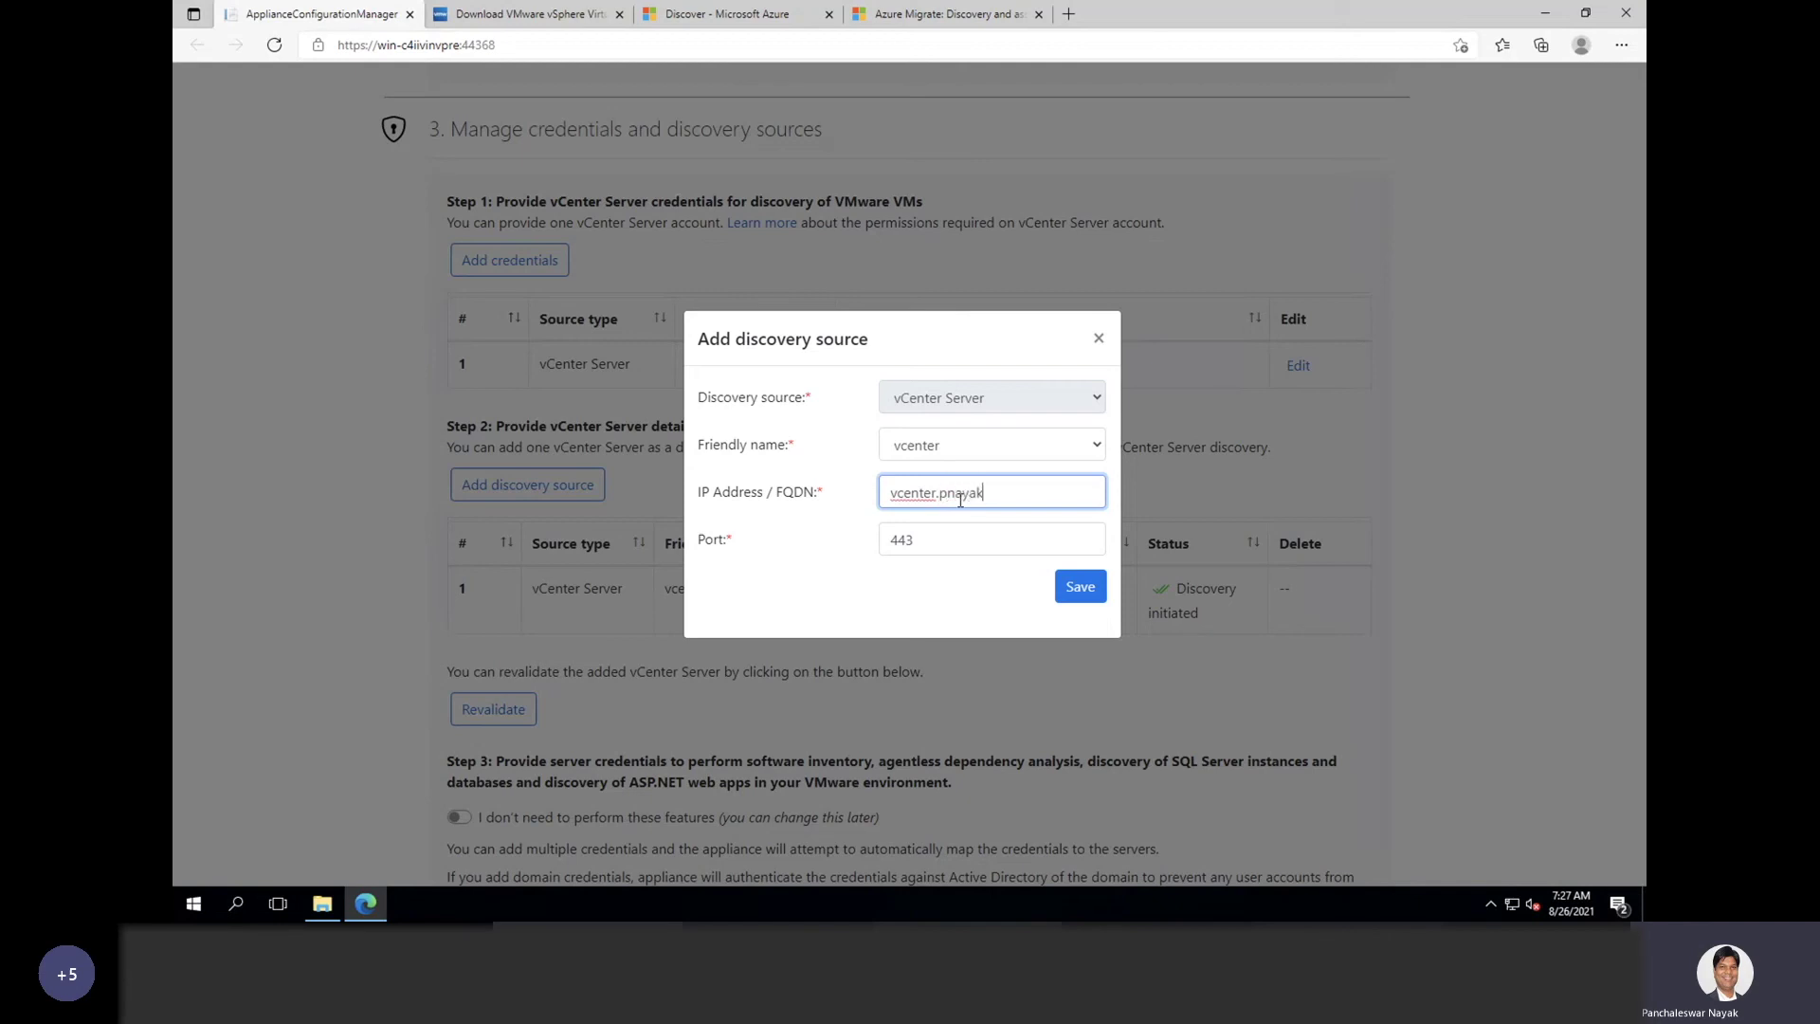
type("om")
left_click(899, 594)
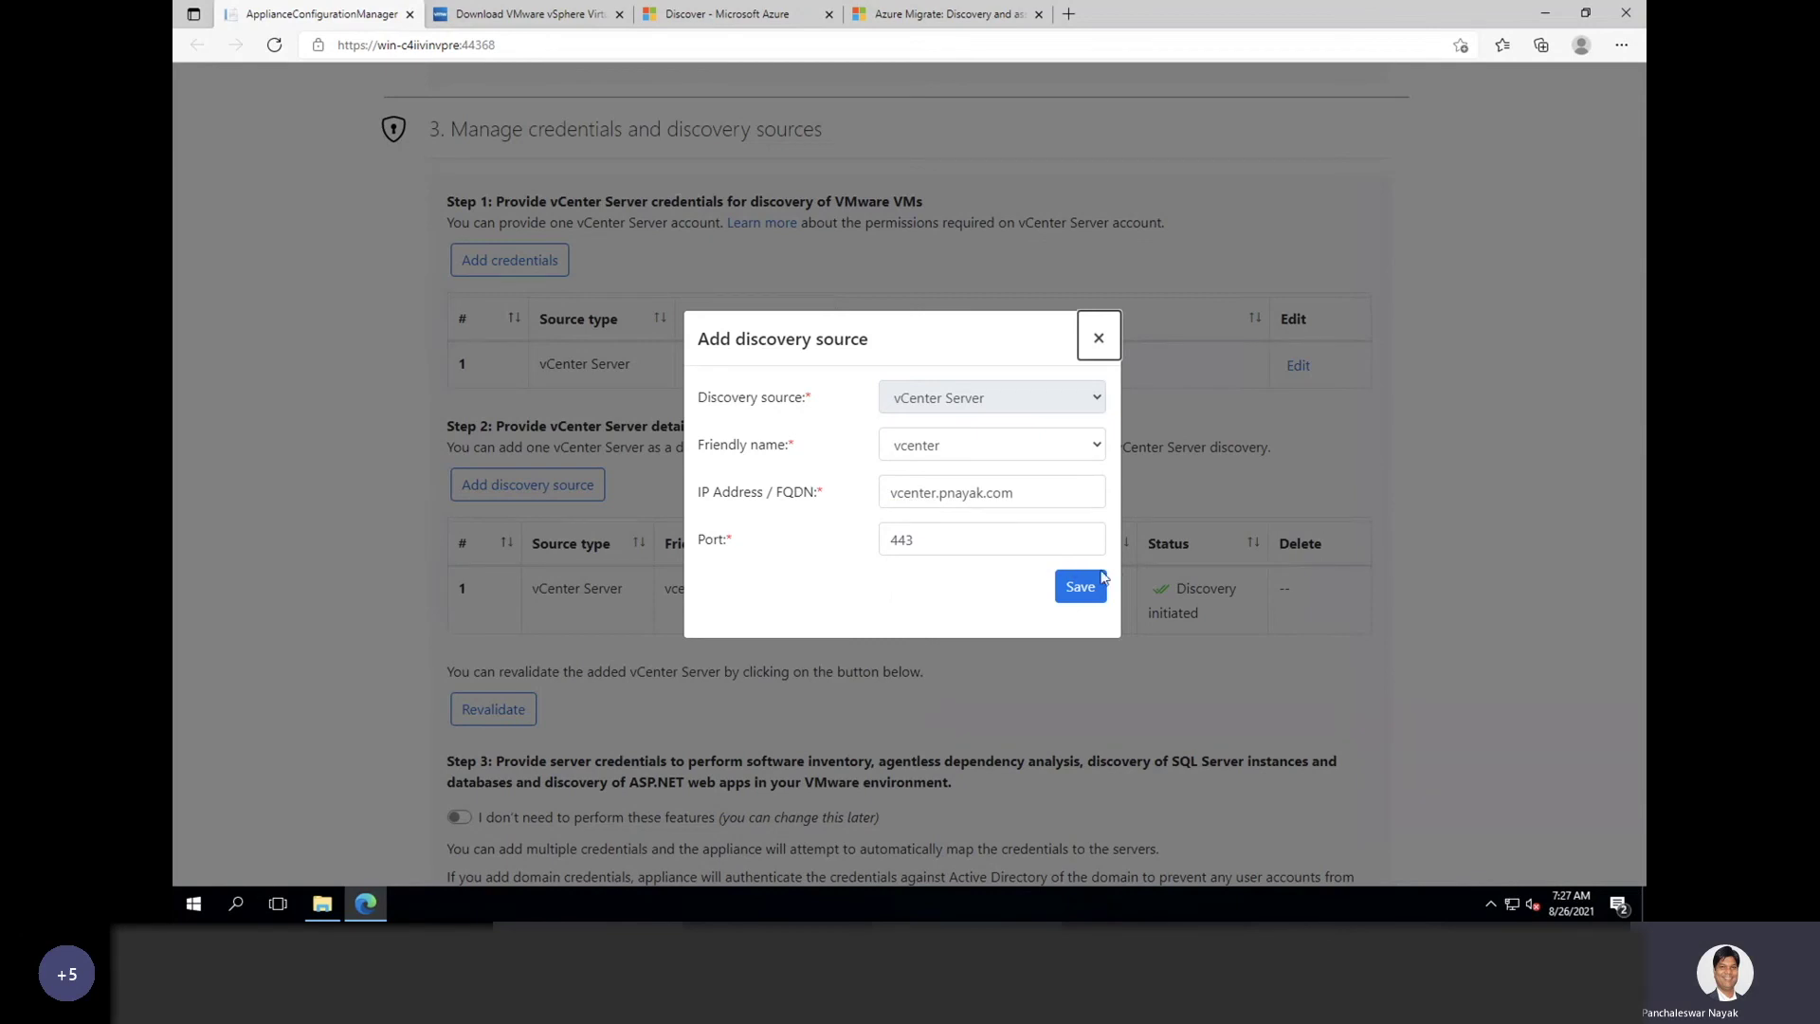
left_click(1100, 340)
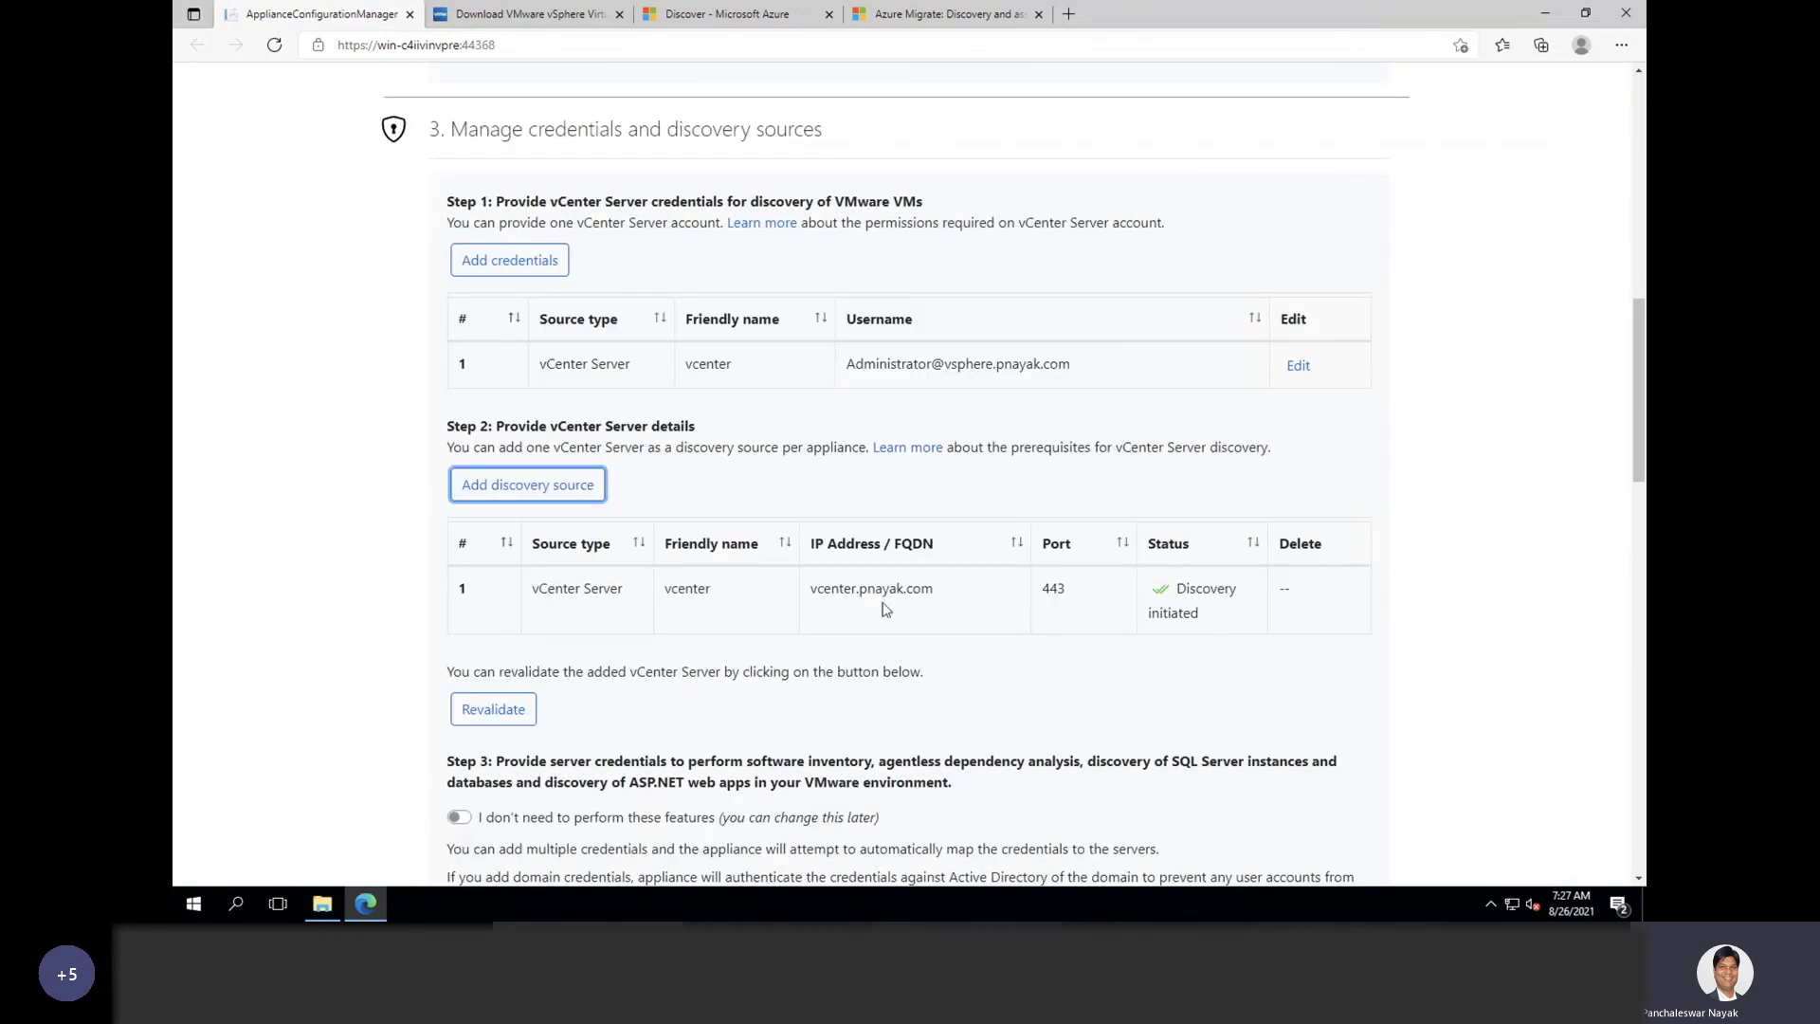
Step: Examine the vCenter discovery source's status, the Windows and Linux server credentials, and the discovery and migration readiness status
scroll(1206, 609, "down", 1)
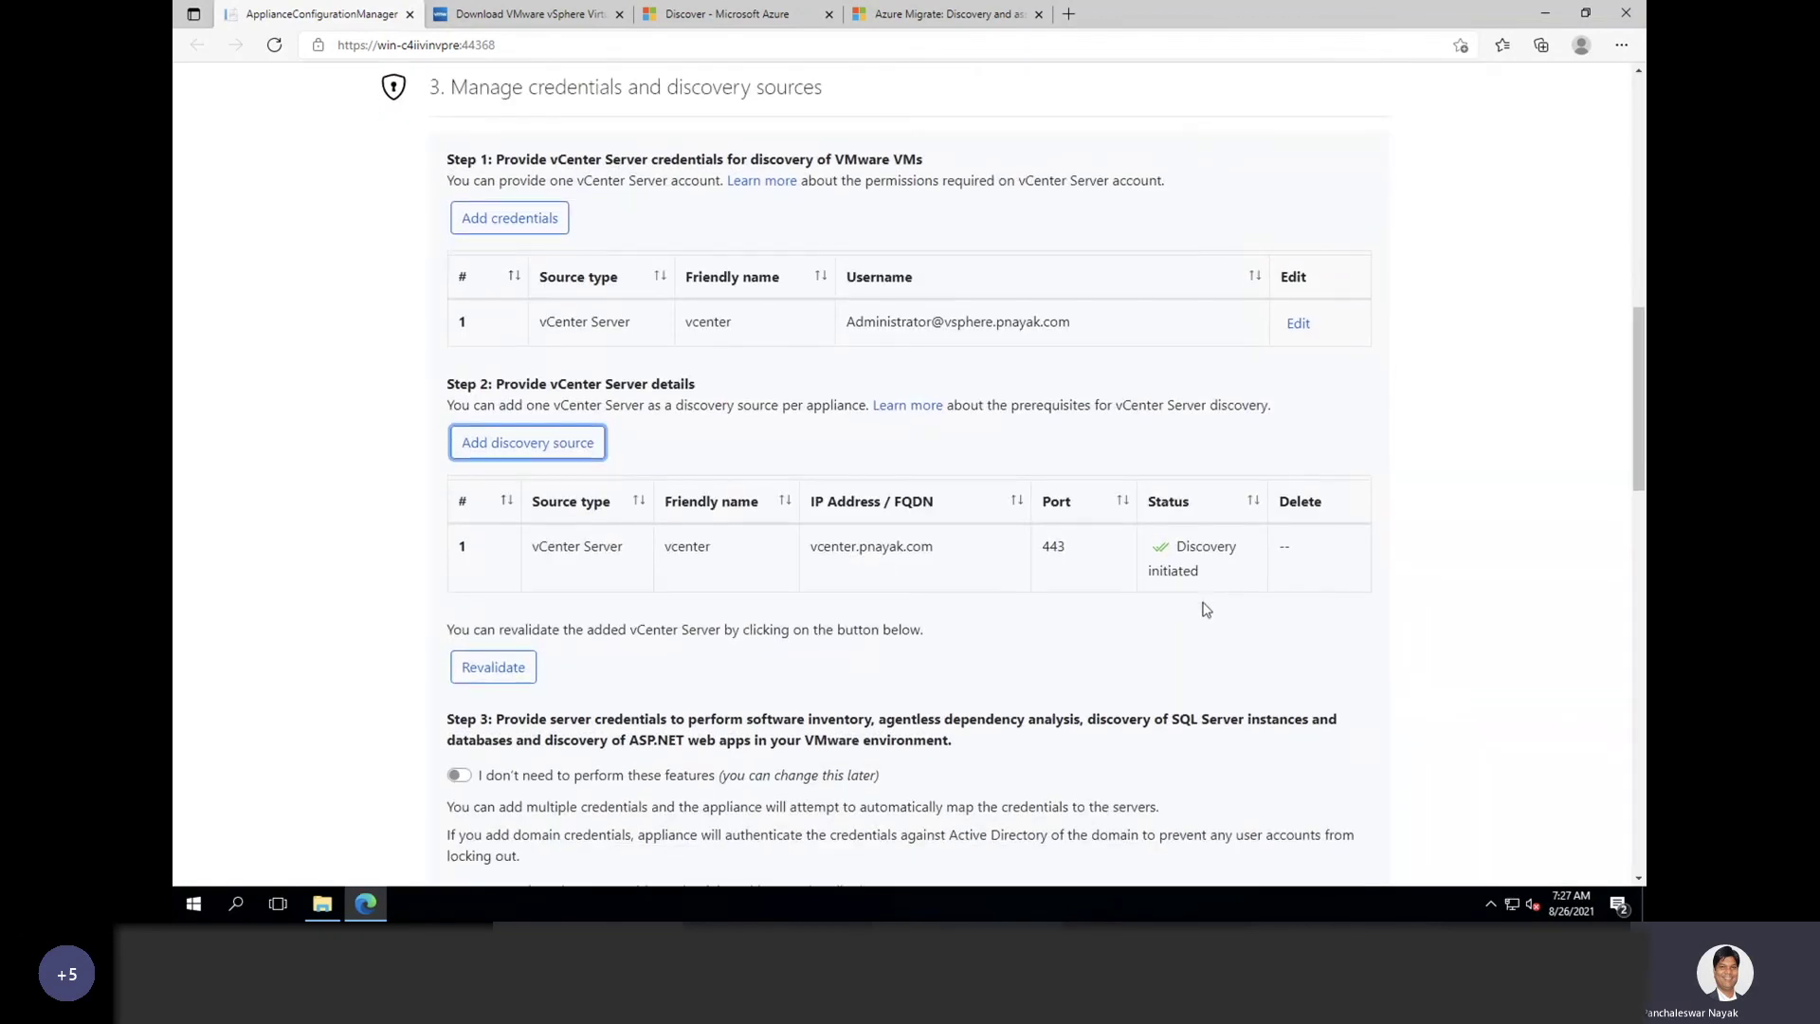
scroll(1245, 555, "down", 1)
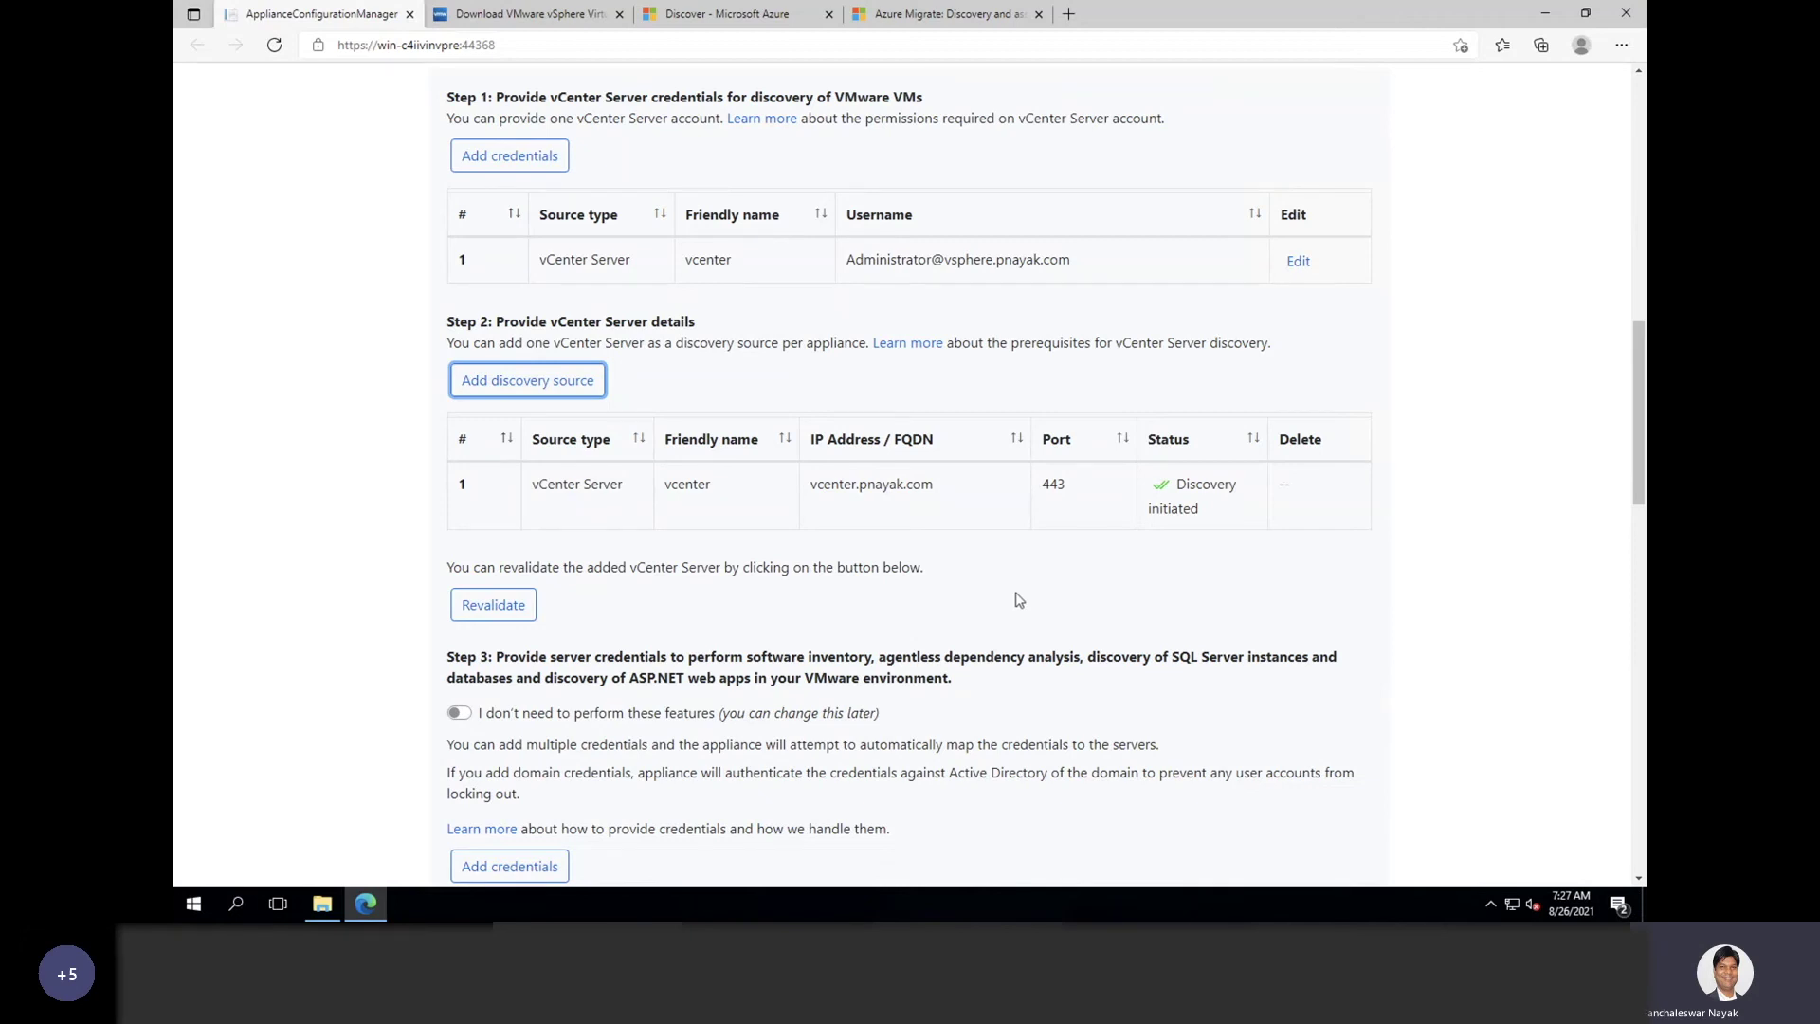
scroll(1018, 599, "down", 1)
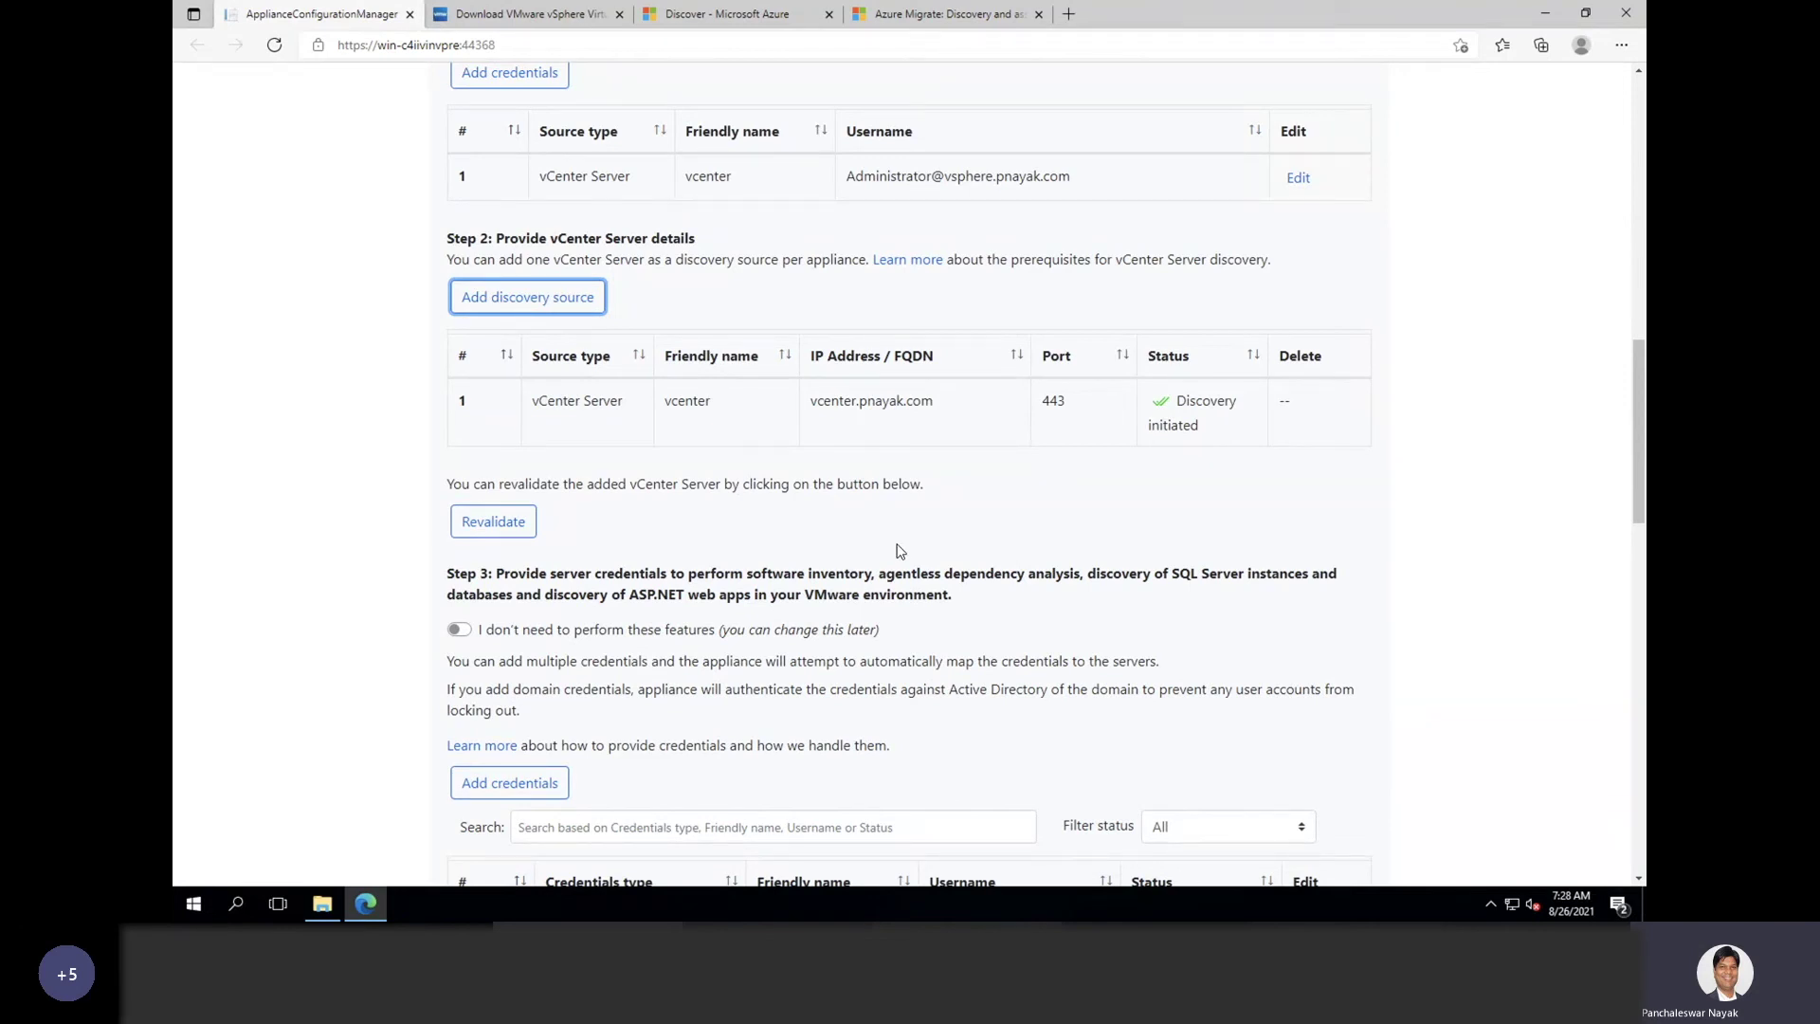
scroll(895, 550, "down", 1)
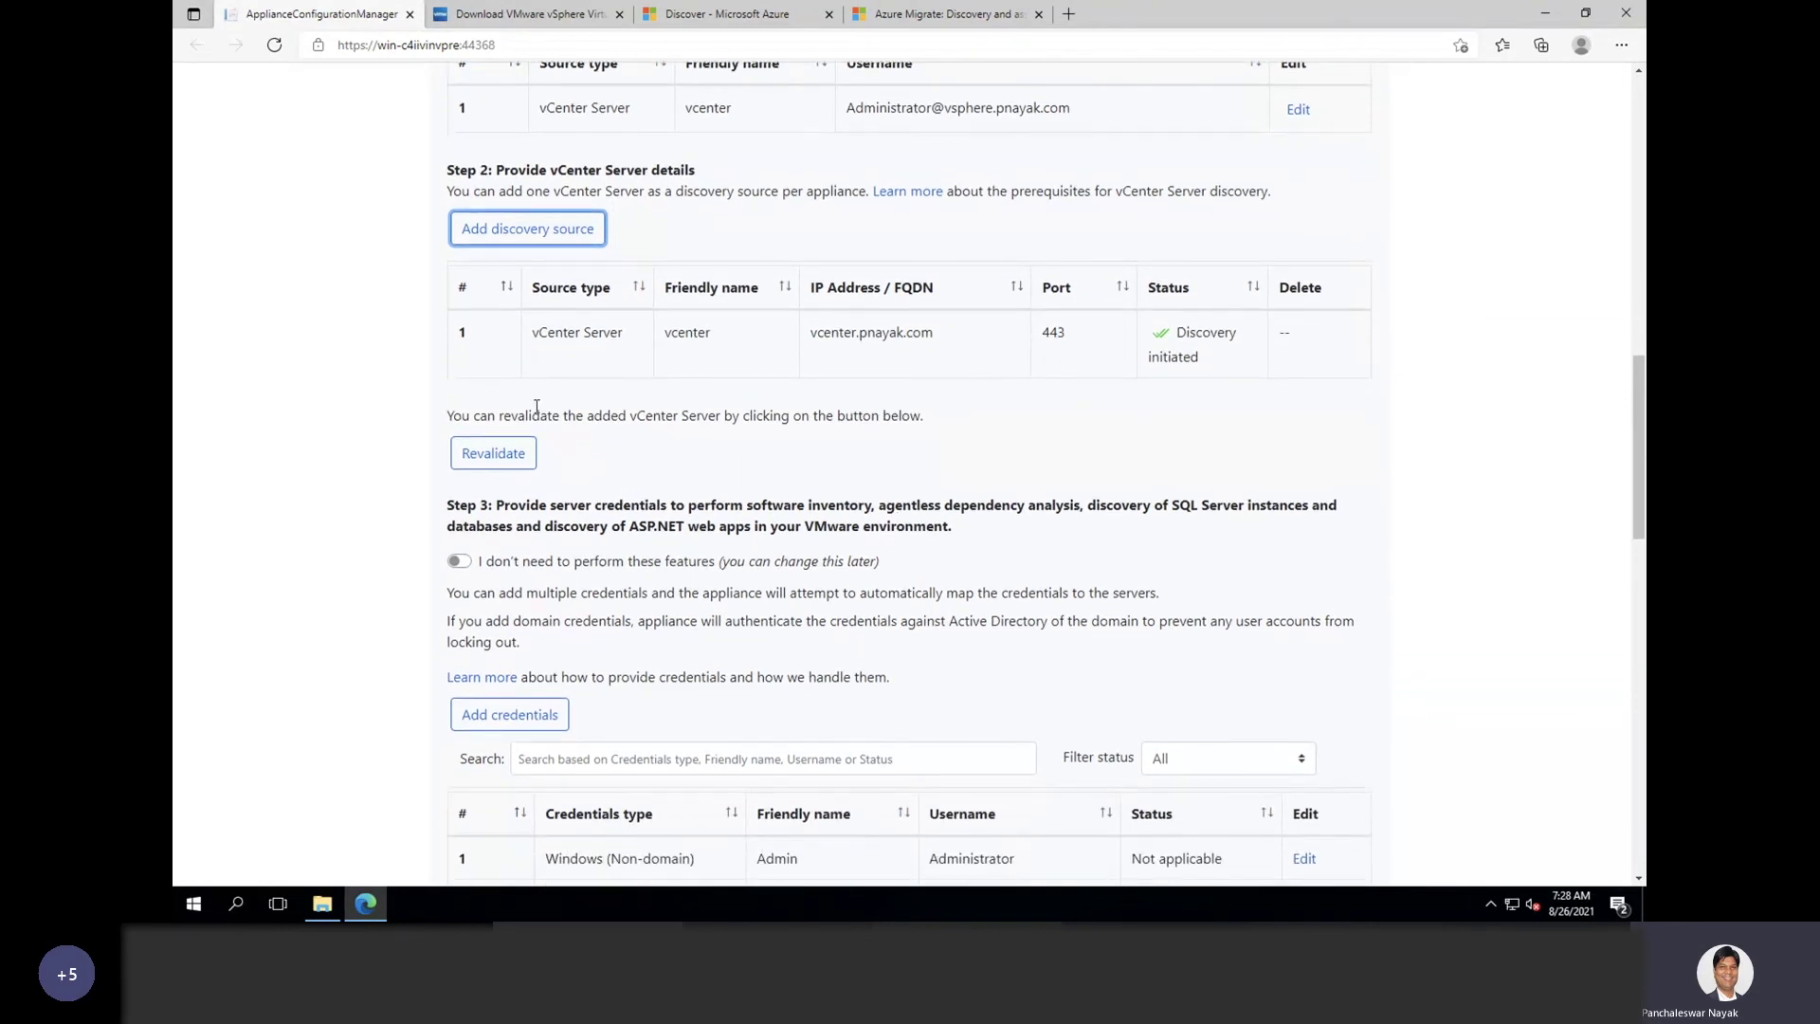
scroll(917, 491, "down", 3)
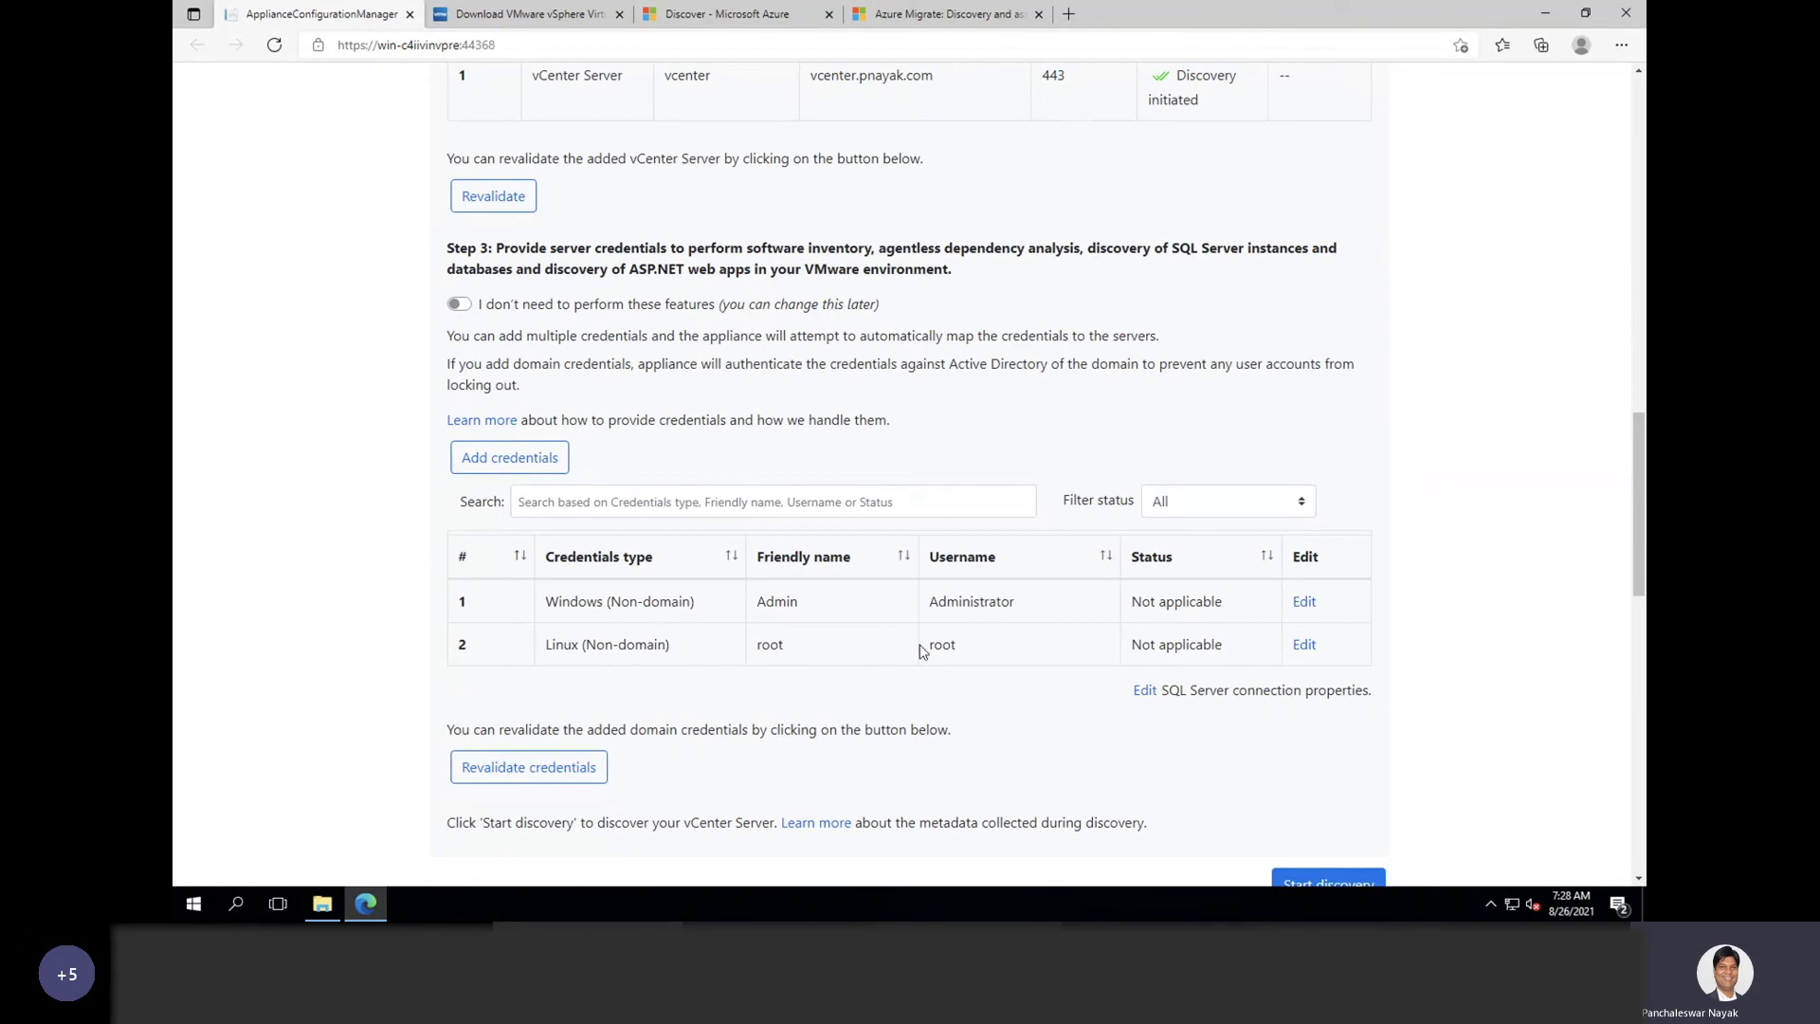
scroll(1427, 640, "down", 1)
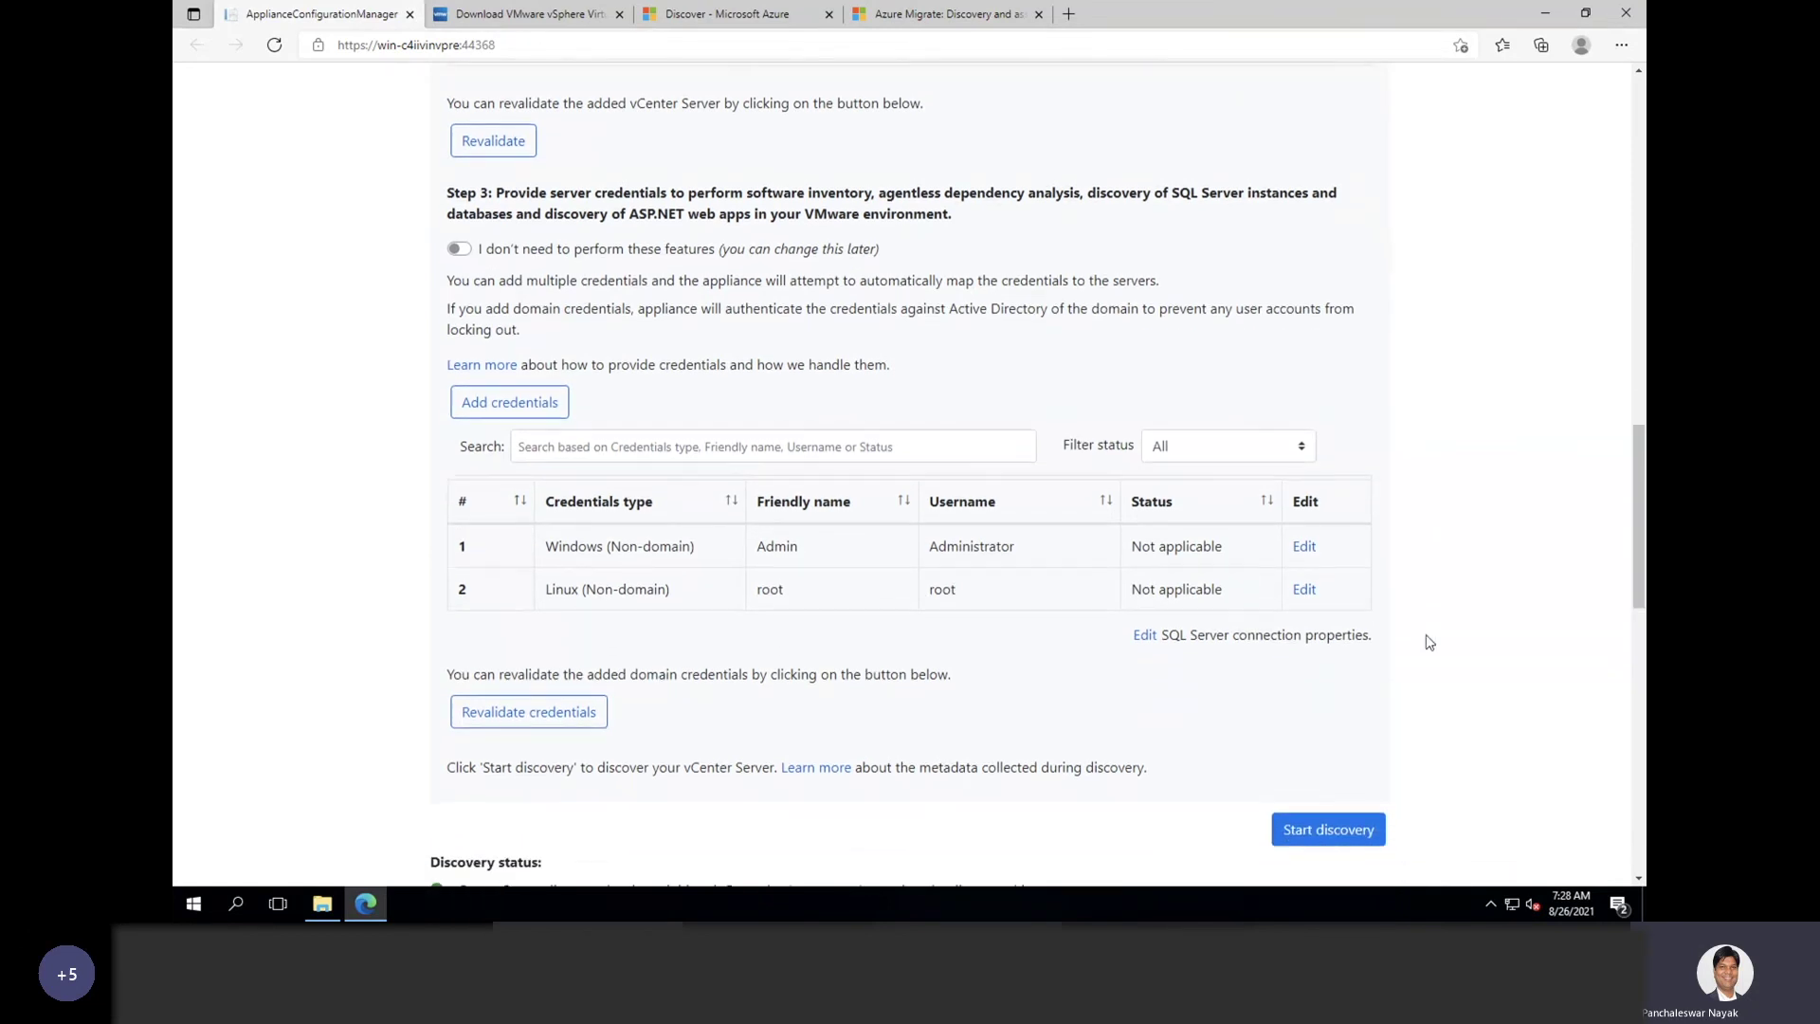
scroll(1429, 642, "down", 1)
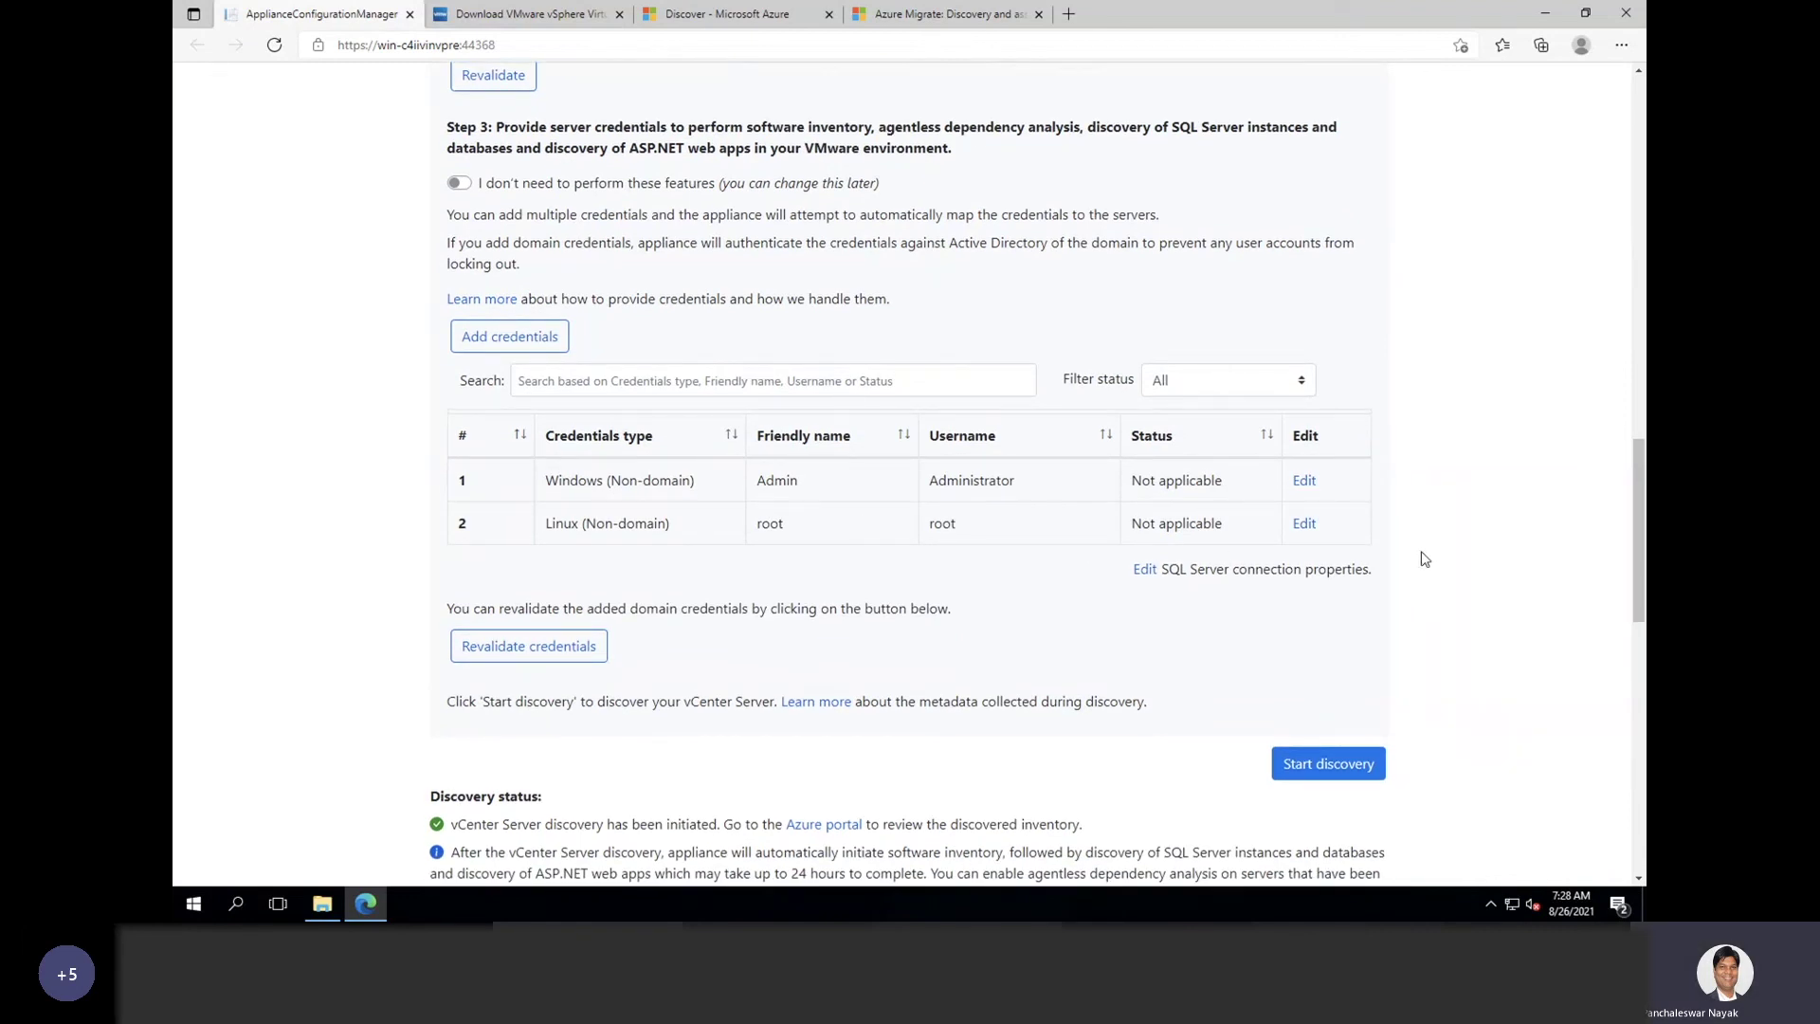
scroll(1422, 559, "down", 1)
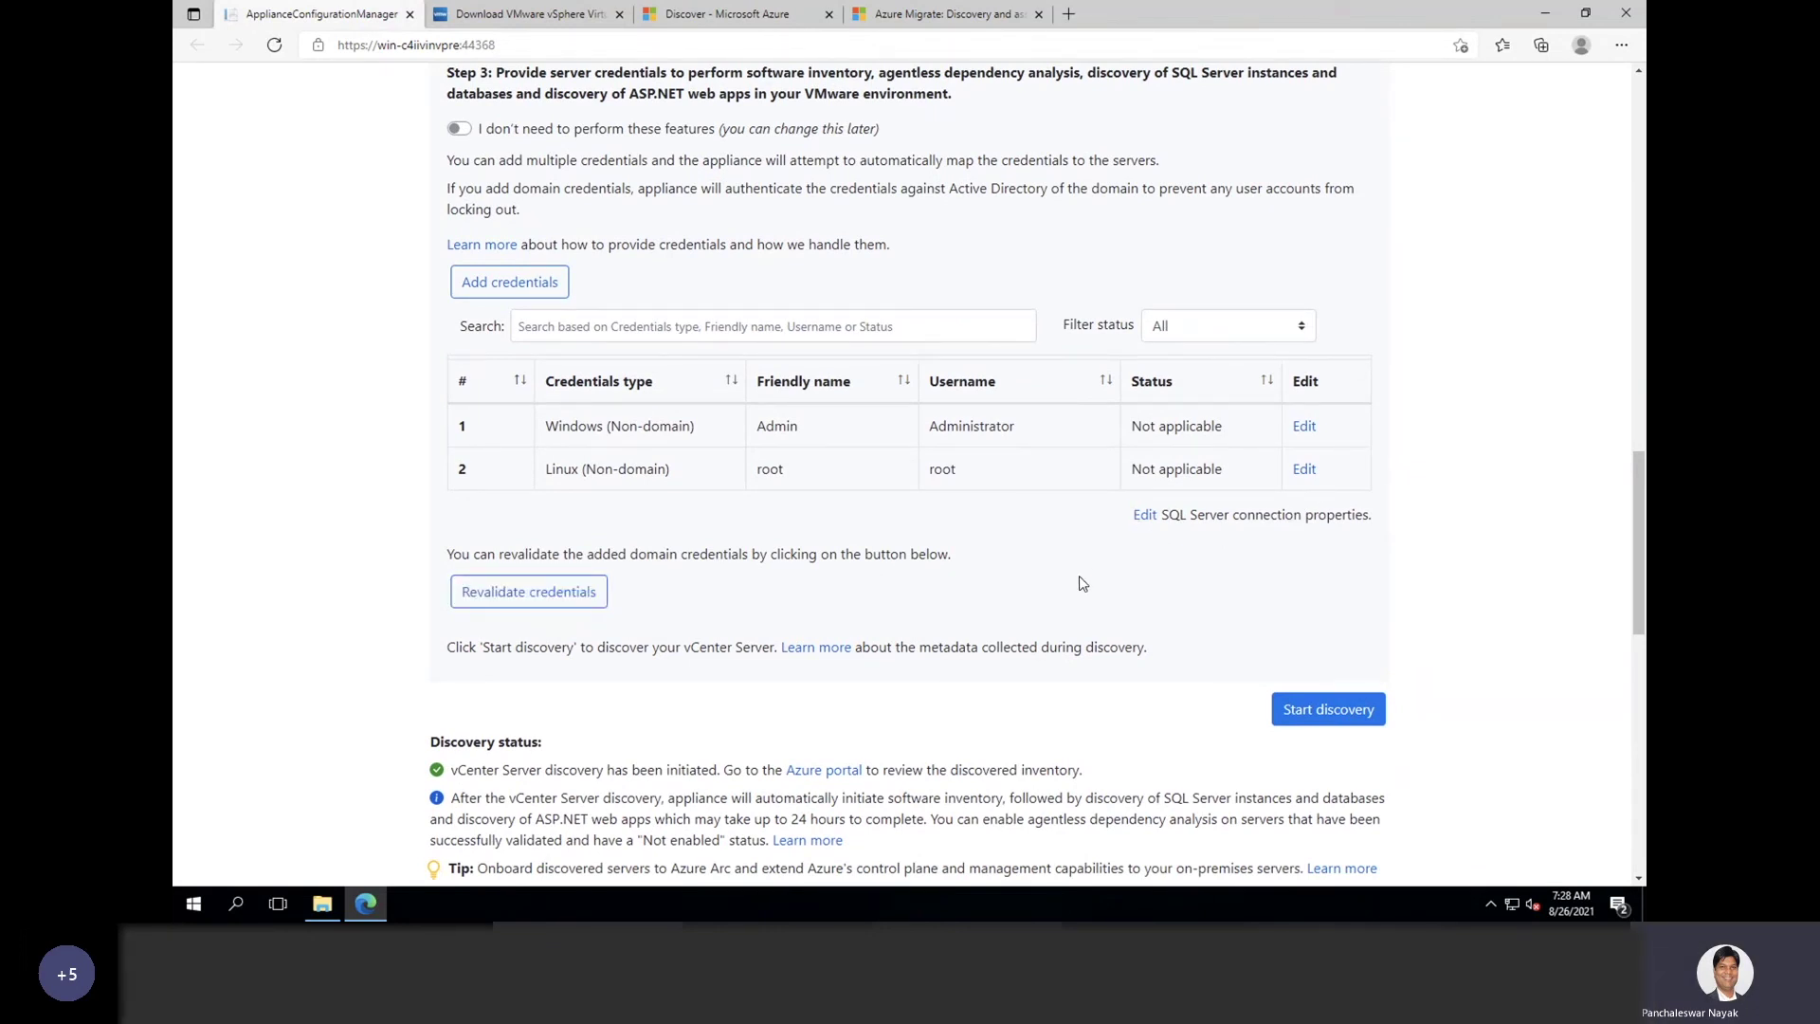
scroll(1249, 567, "down", 1)
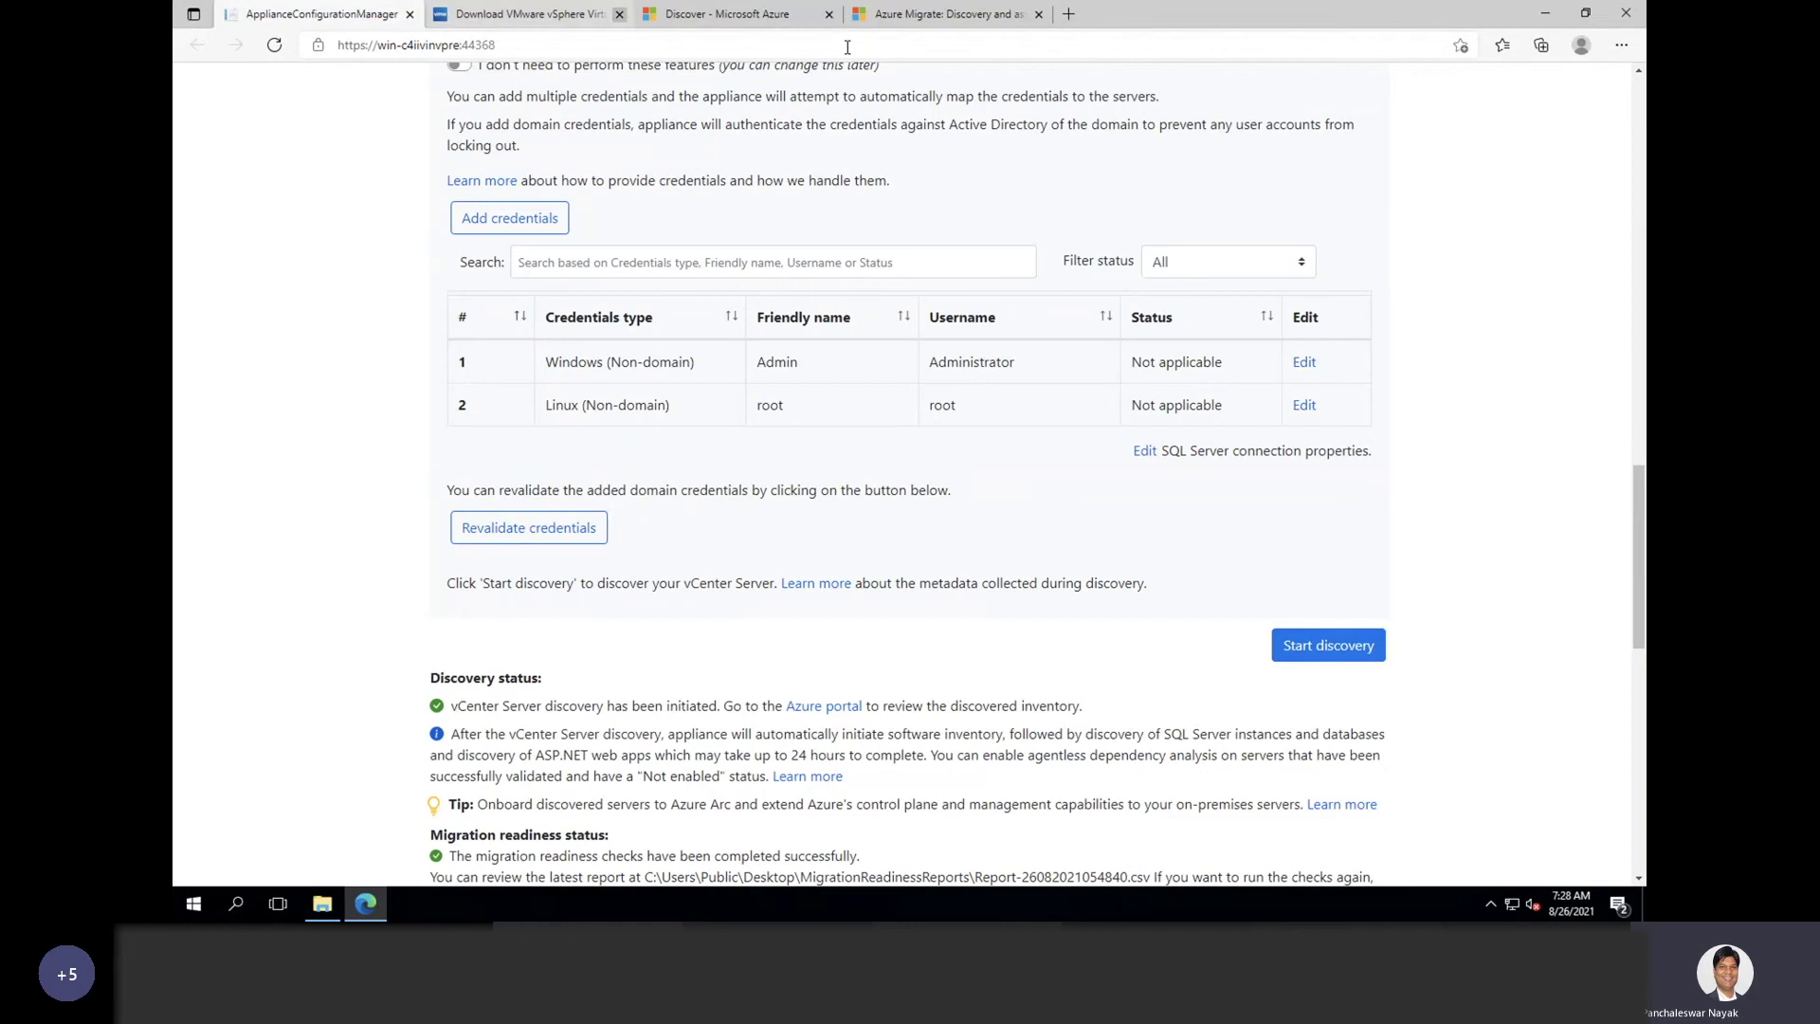
Step: In the Azure portal, go back to Azure Migrate's servers, databases and web apps page and open the Server Migration overview
left_click(910, 17)
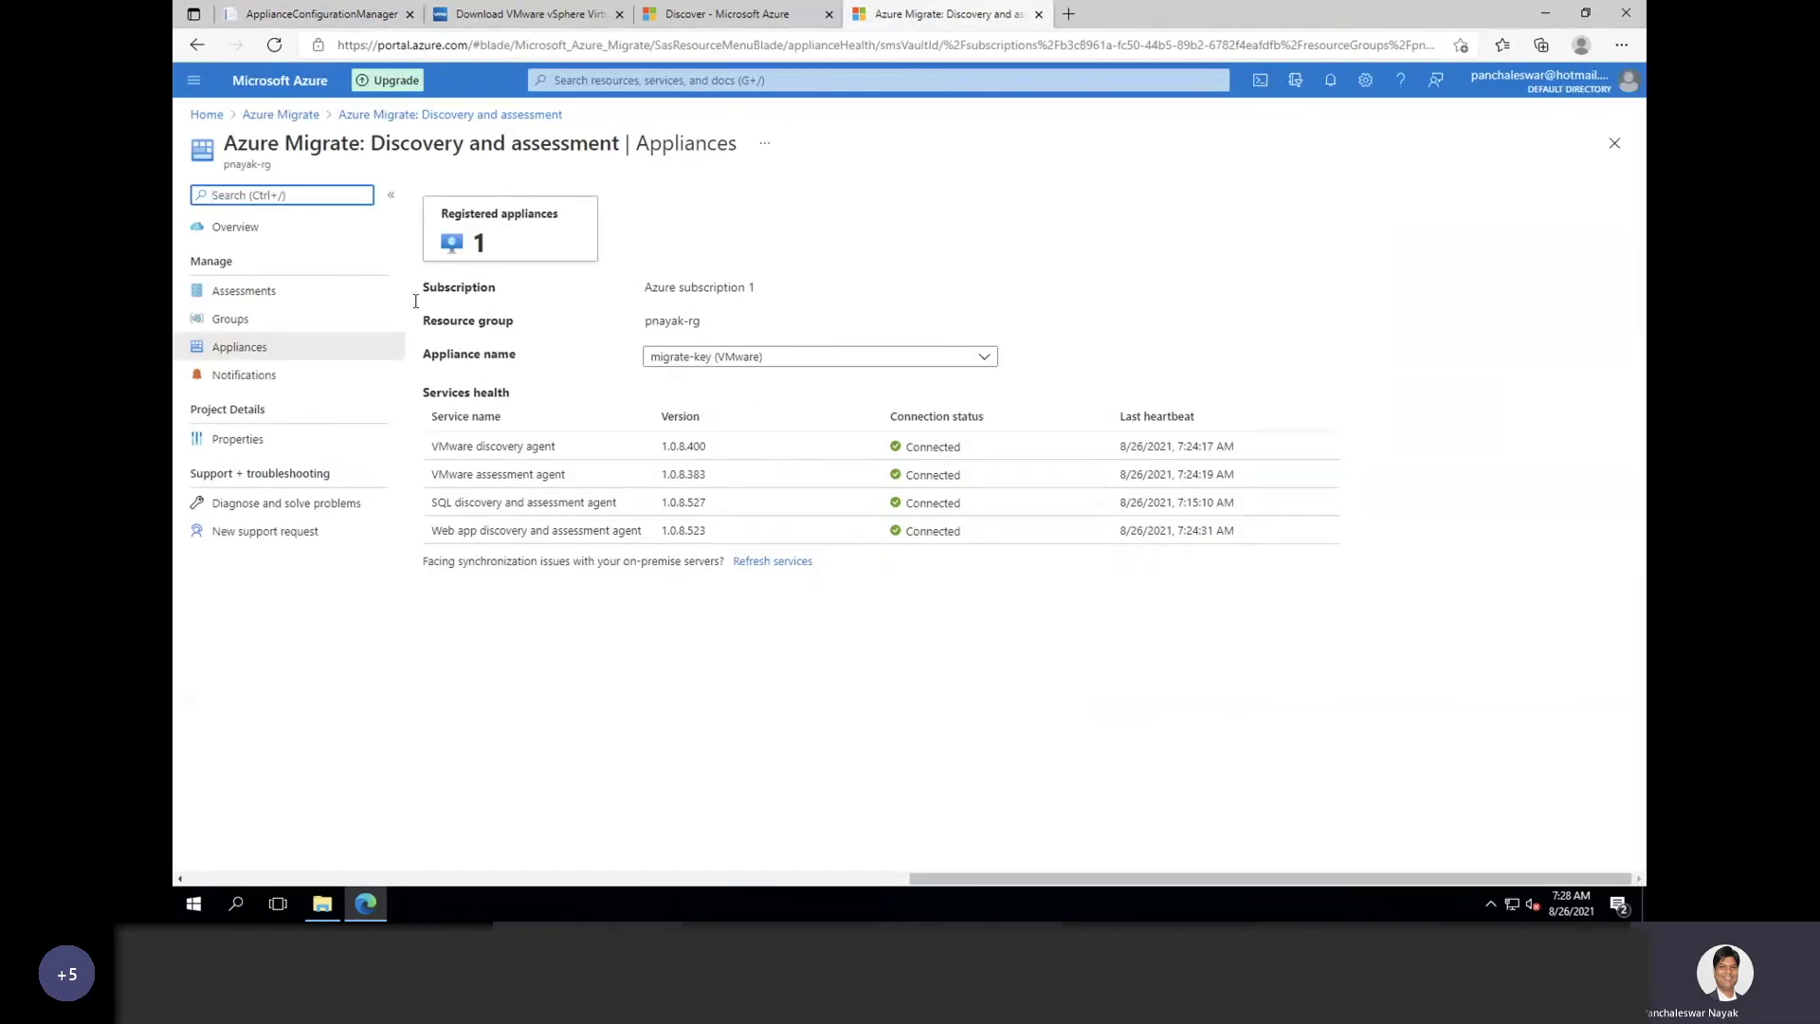
left_click(297, 116)
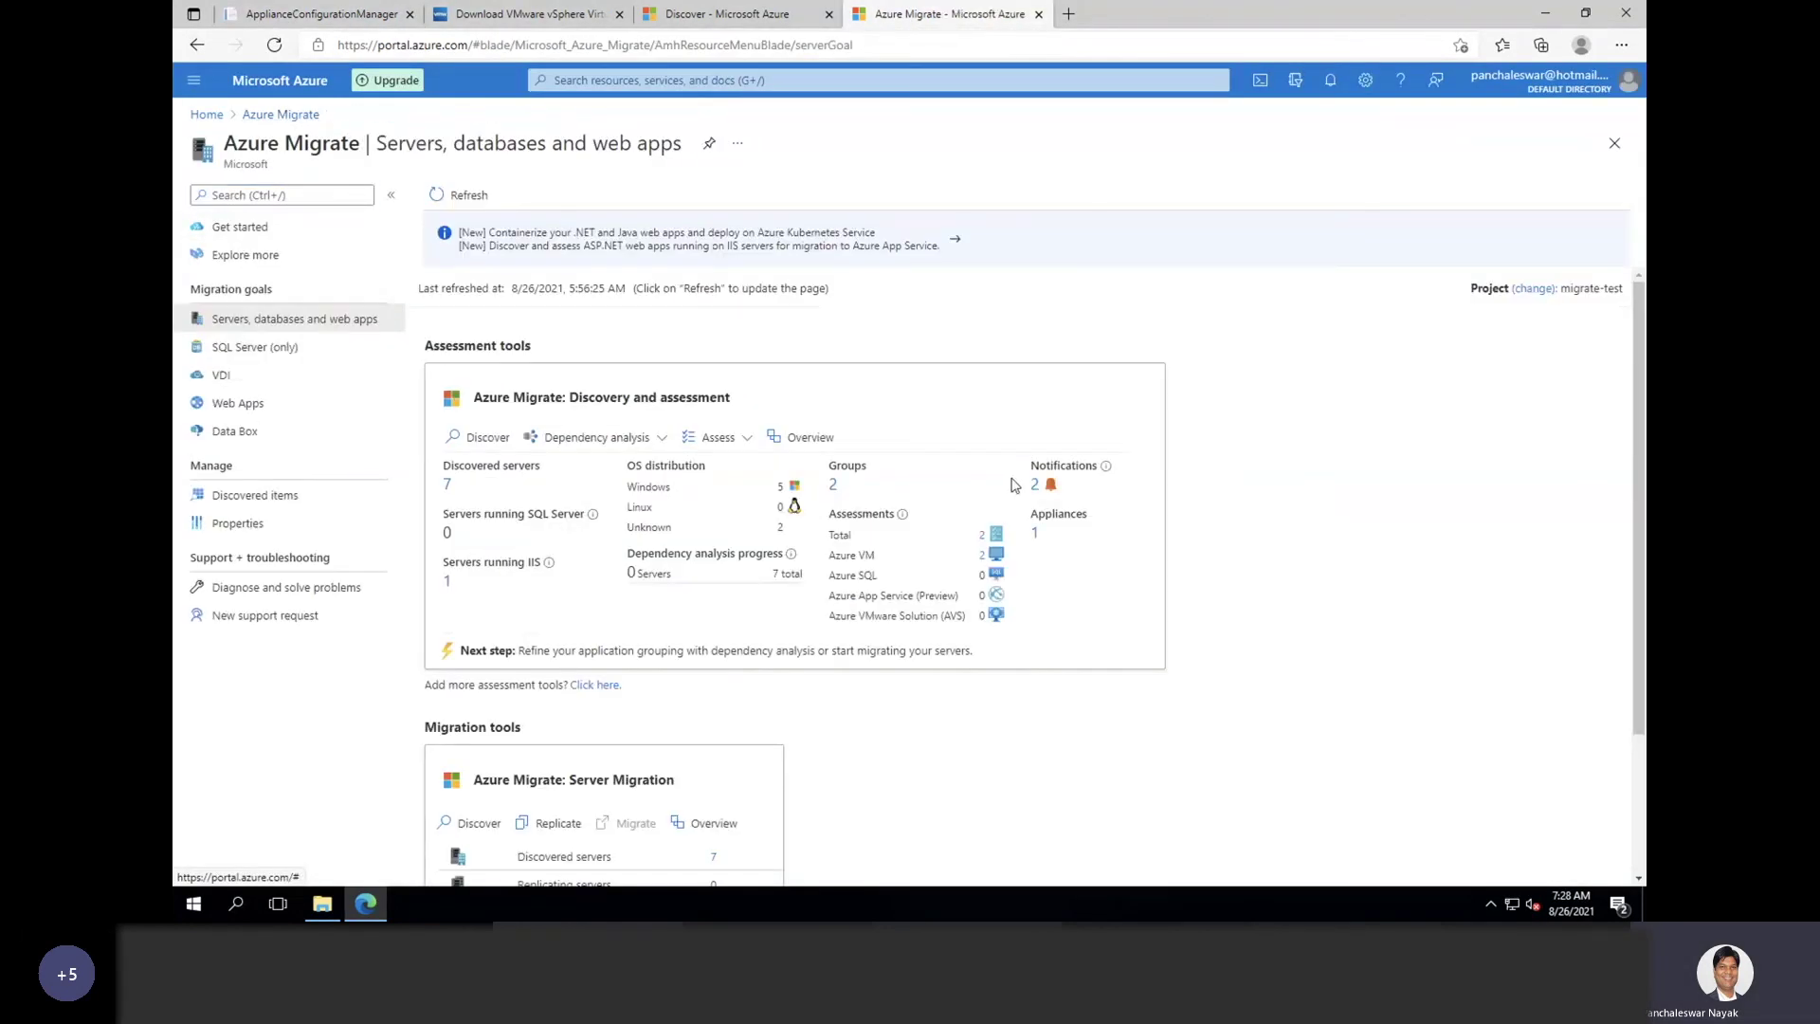
scroll(1385, 686, "down", 1)
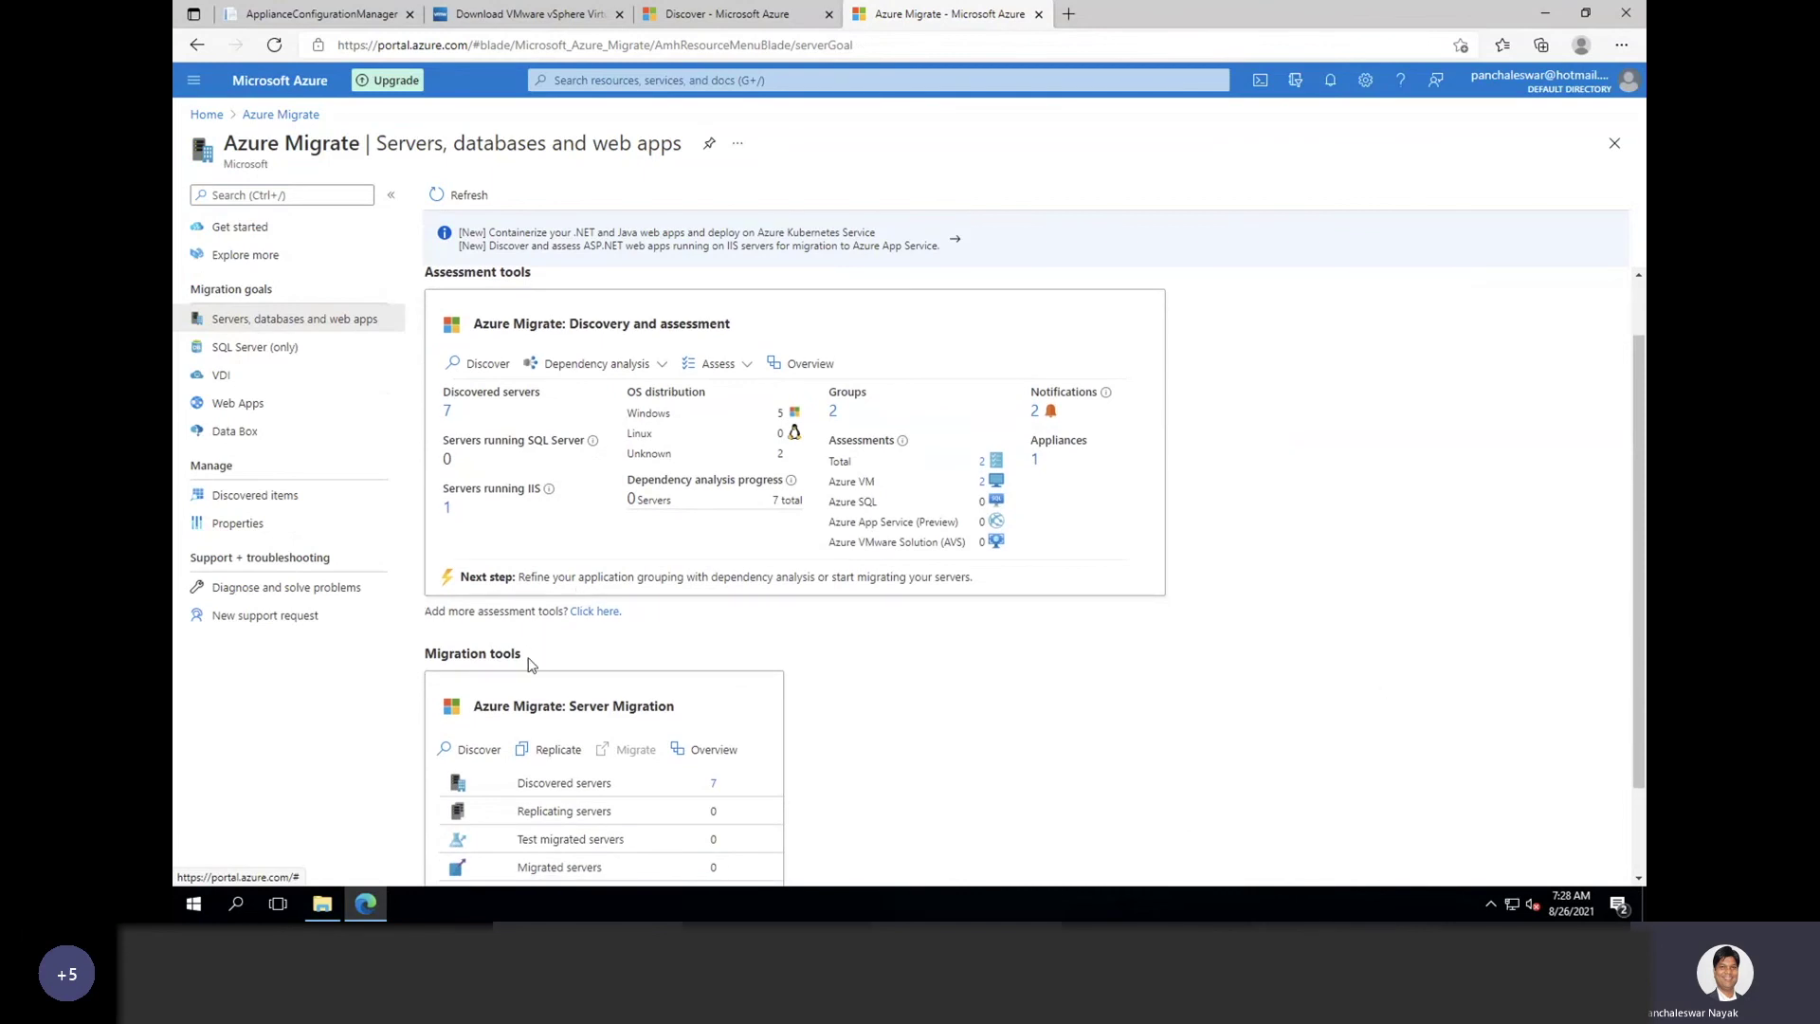
scroll(532, 663, "down", 1)
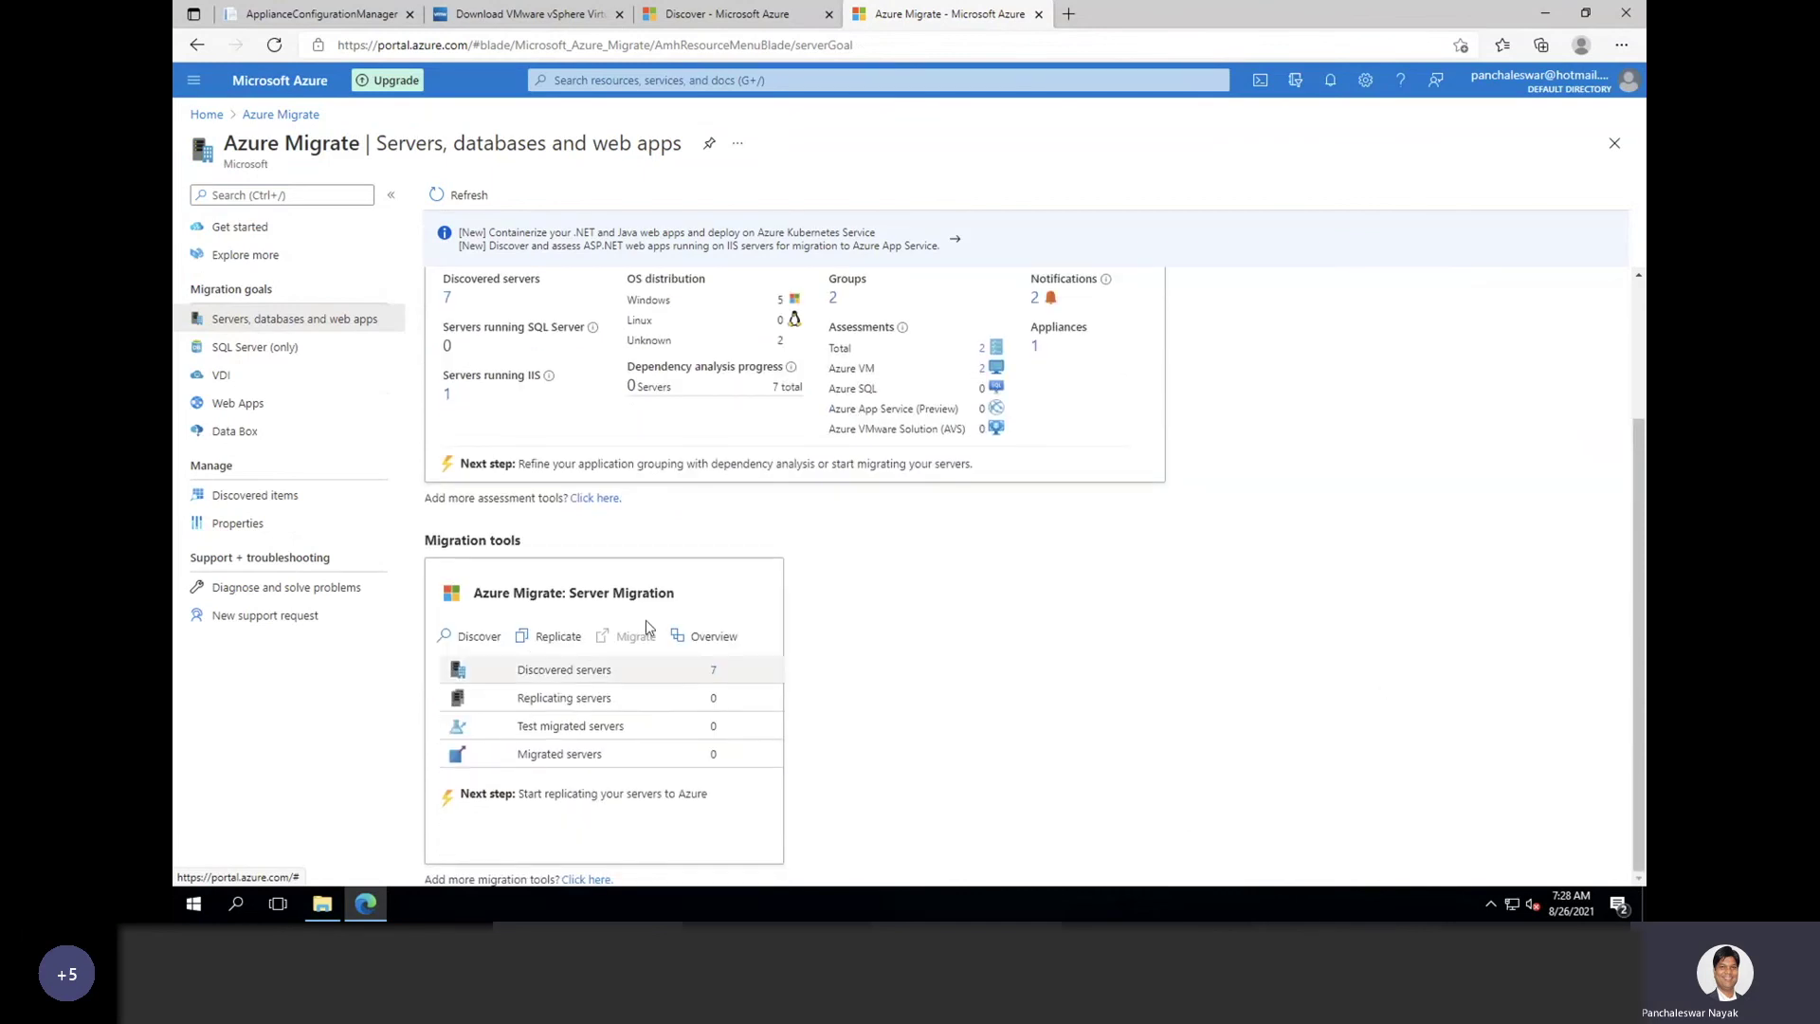
left_click(703, 637)
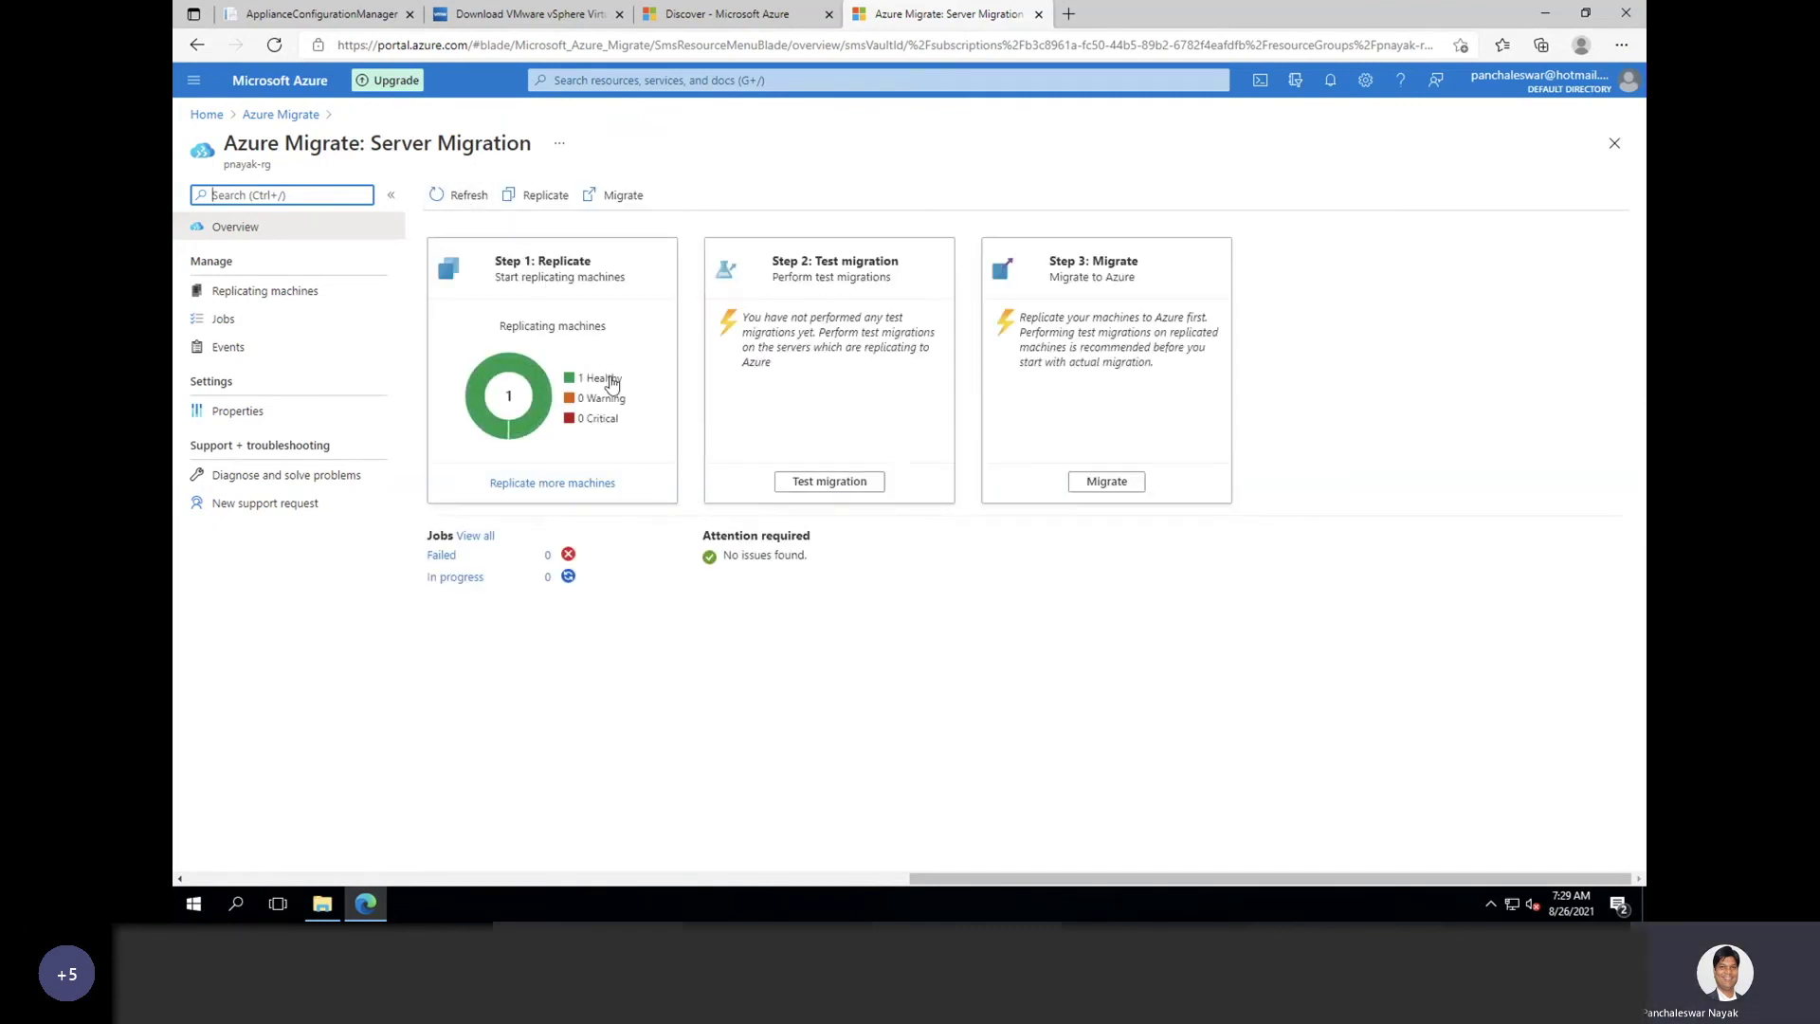
Step: Return to Azure Migrate's servers, databases and web apps page, and switch to the VMware Virtual Disk Development Kit download page
left_click(276, 114)
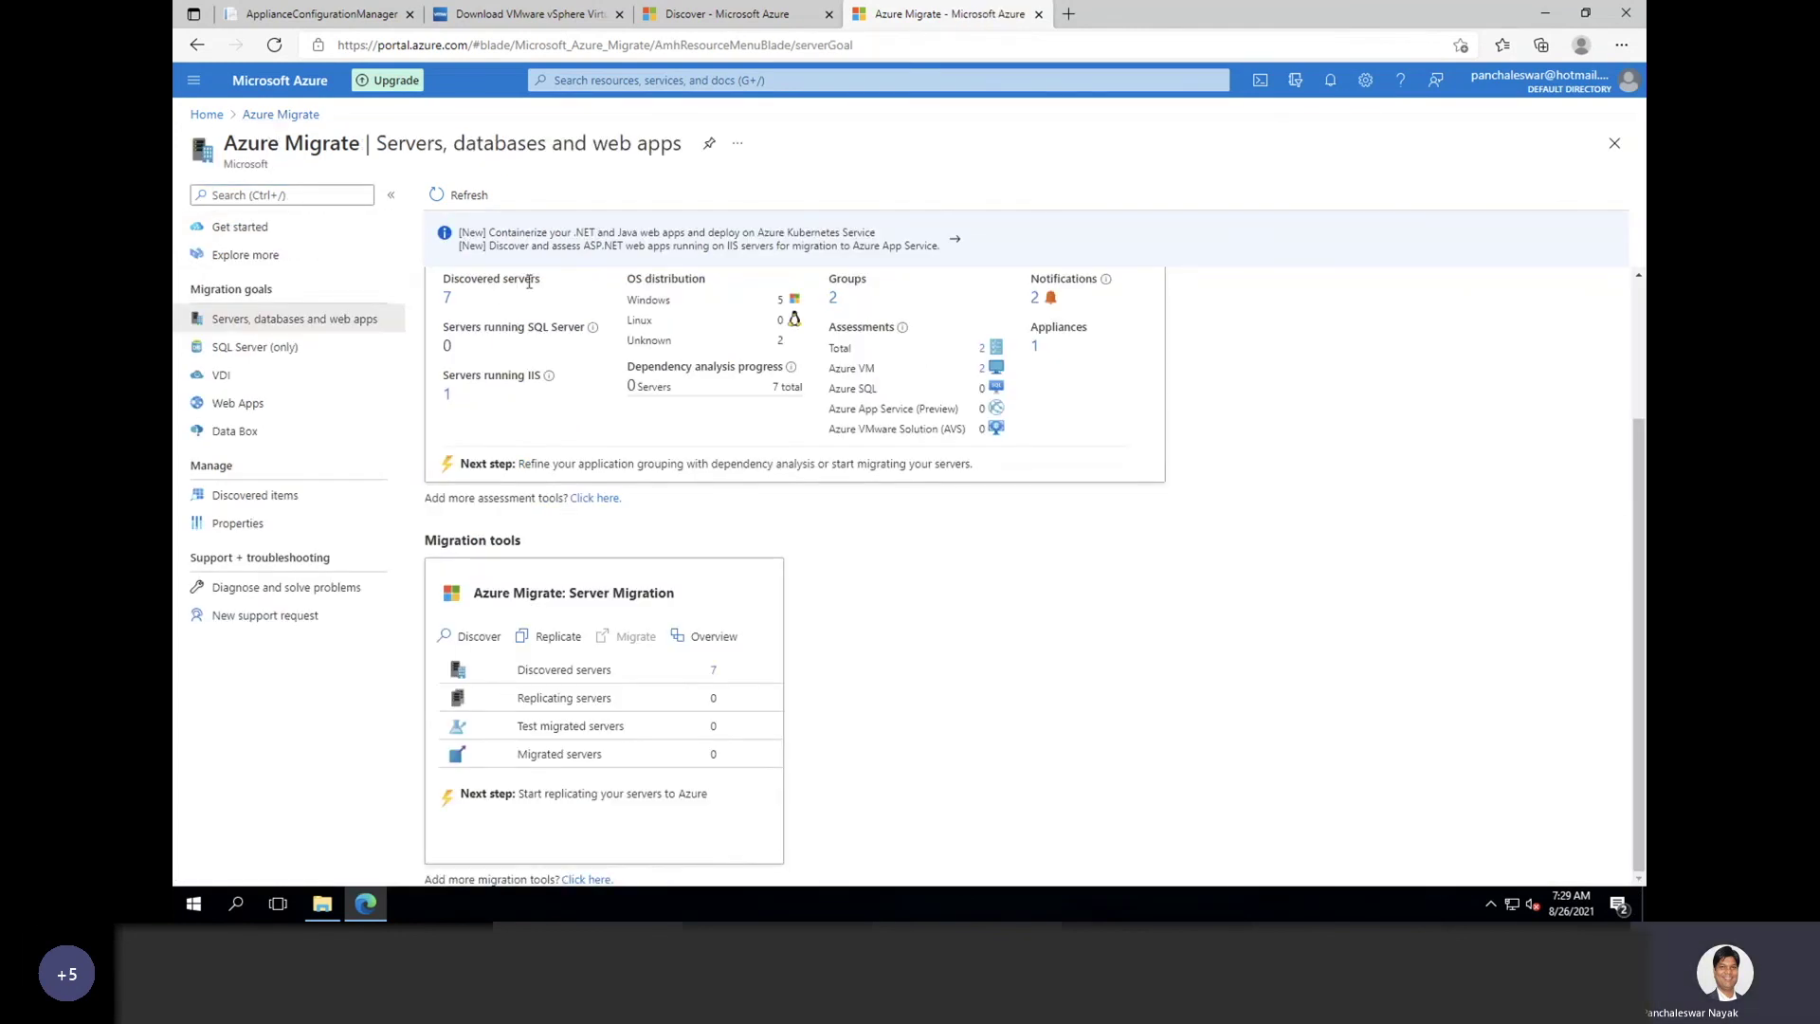
scroll(529, 281, "up", 1)
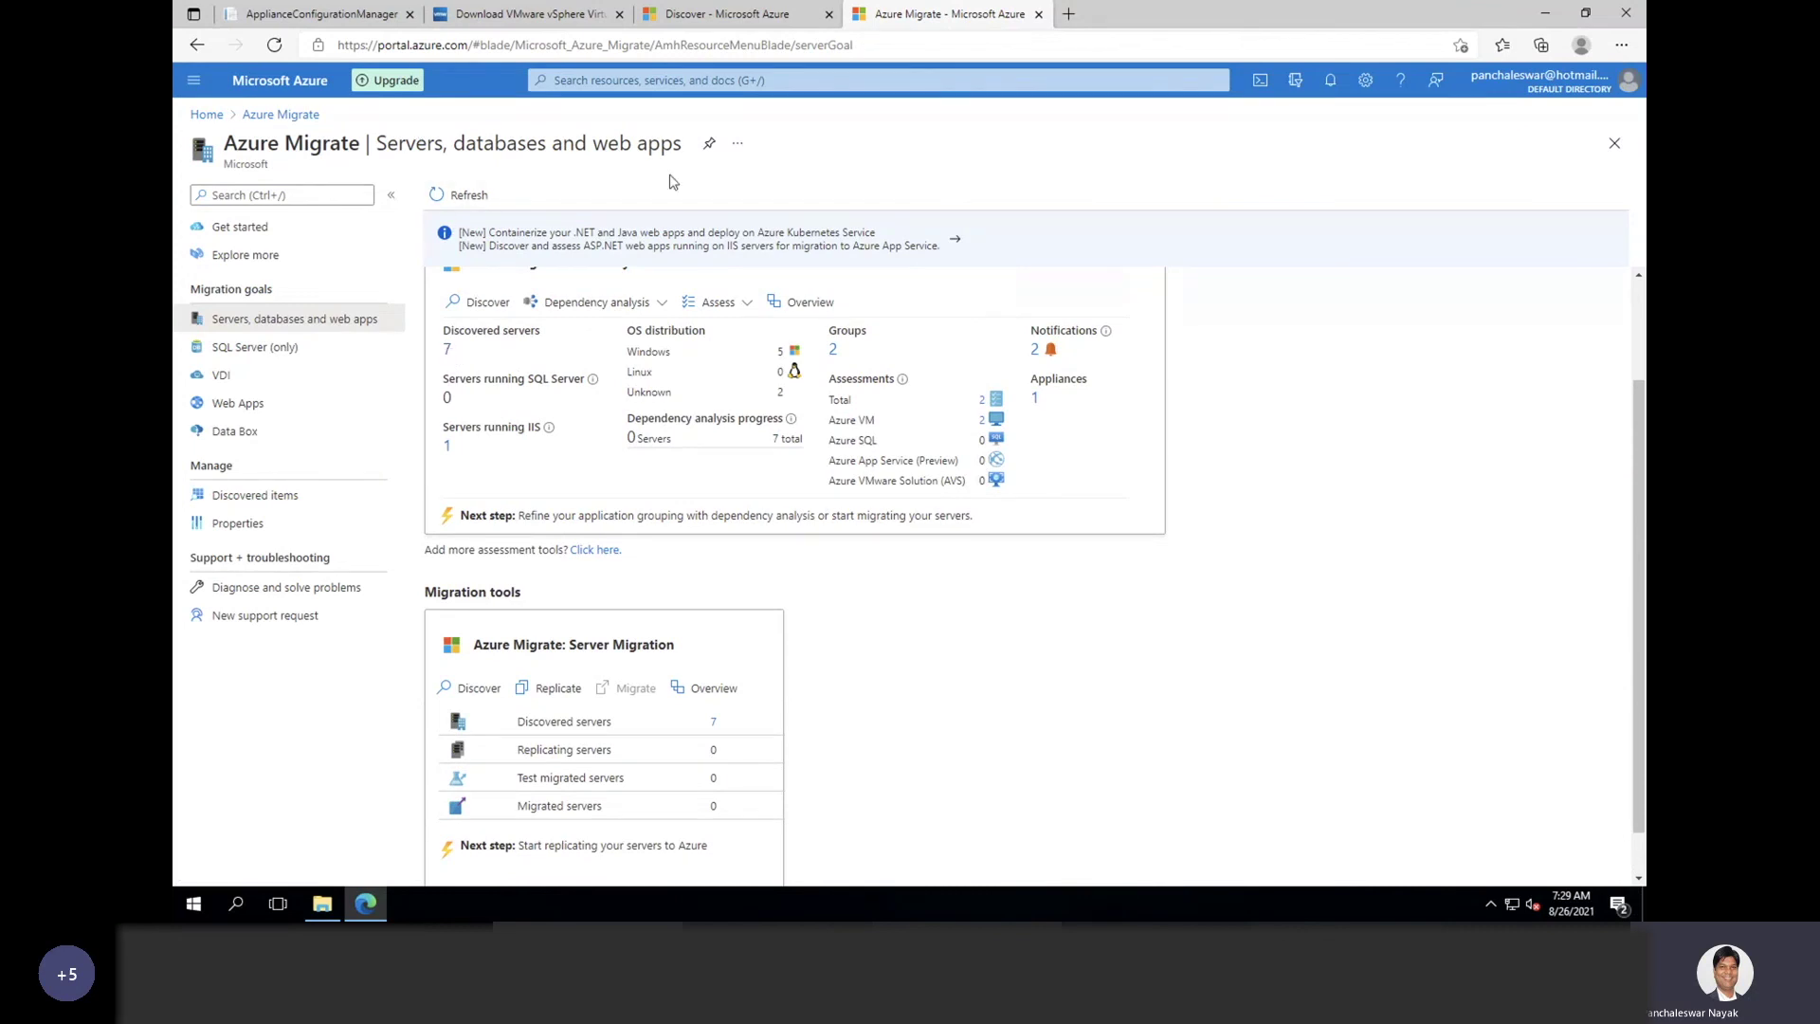
left_click(560, 26)
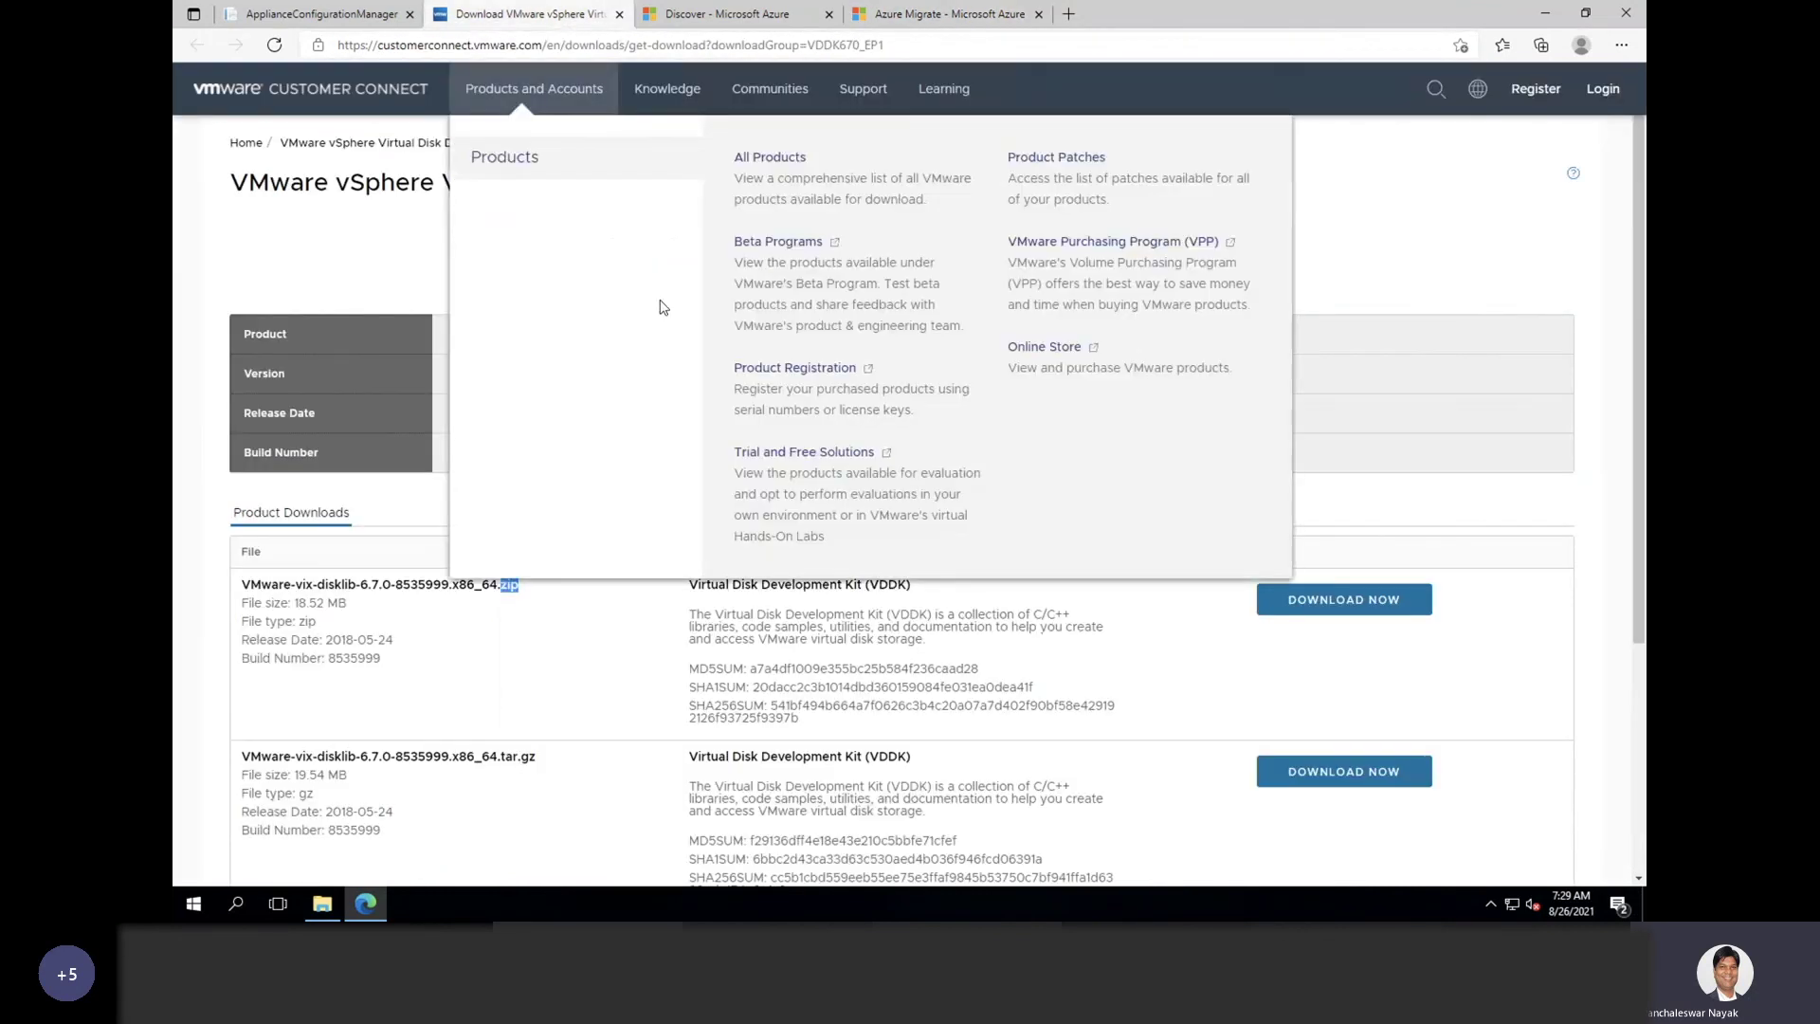
Step: Switch to the vSphere Client to view the MicrosoftAzureMigration VM's summary, and return to the remote desktop session on 192.168.1.60
key("ctrl+Up")
left_click(451, 882)
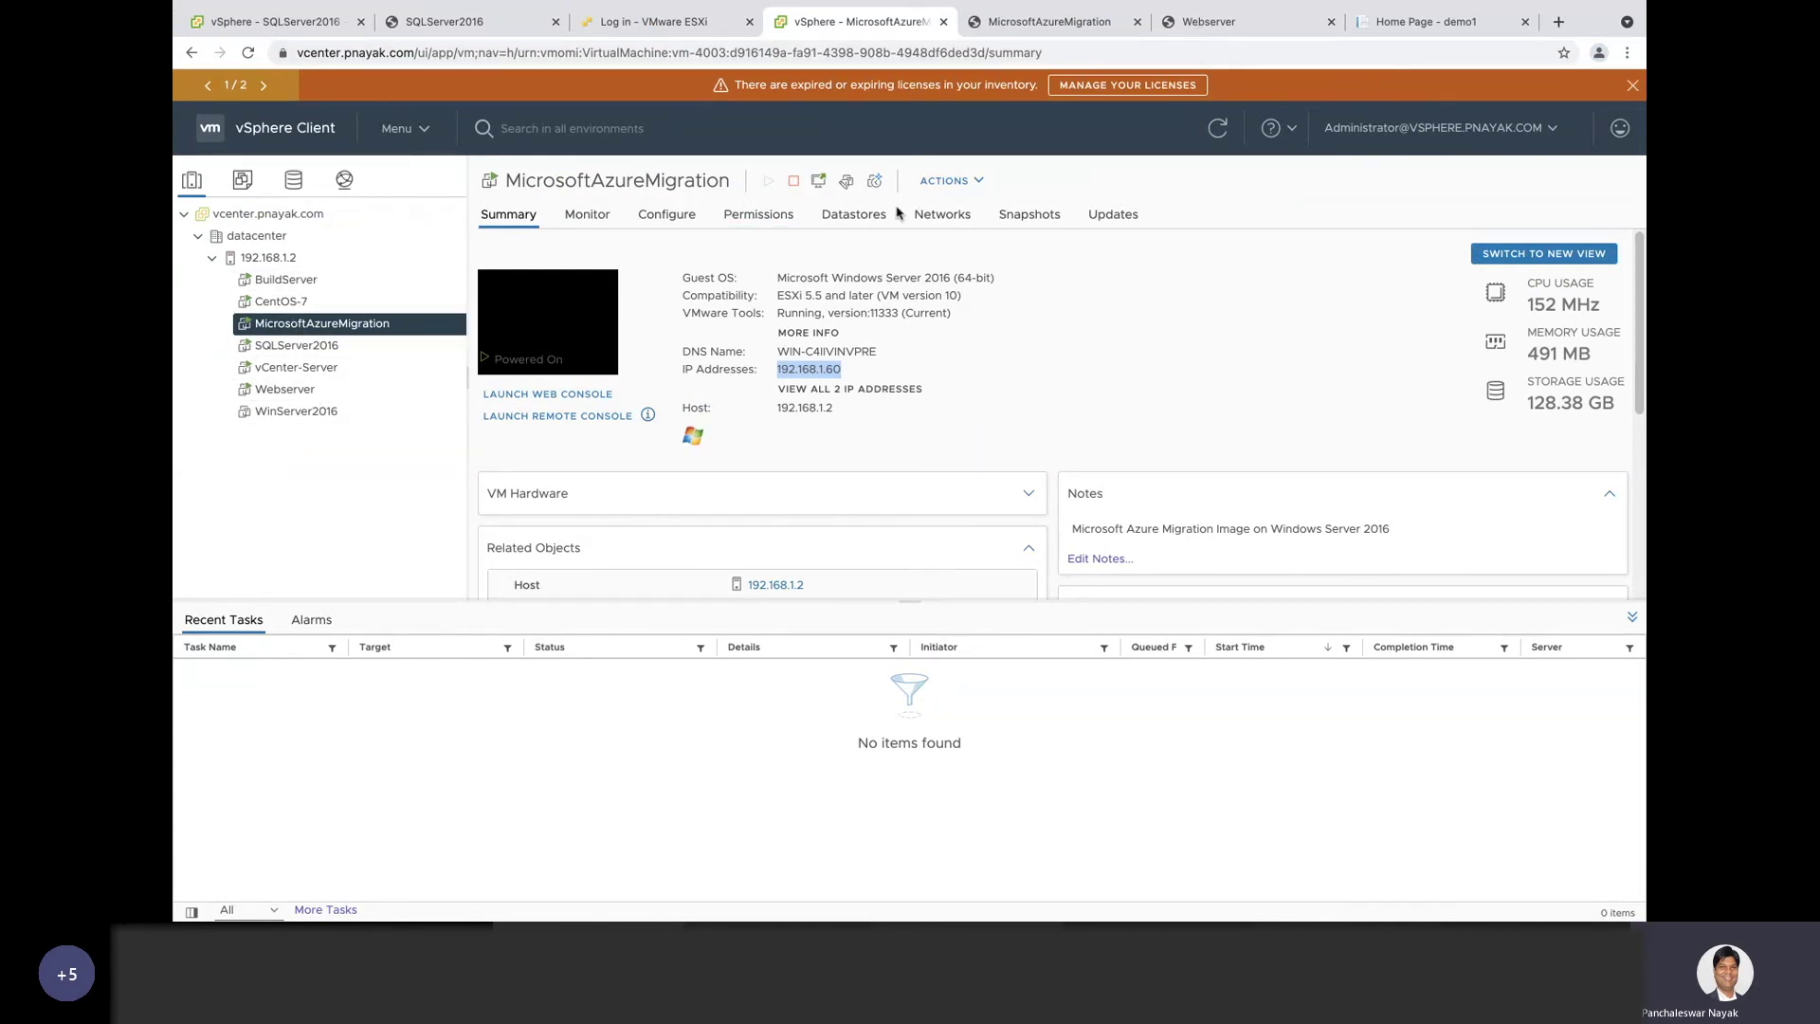
key("ctrl+Up")
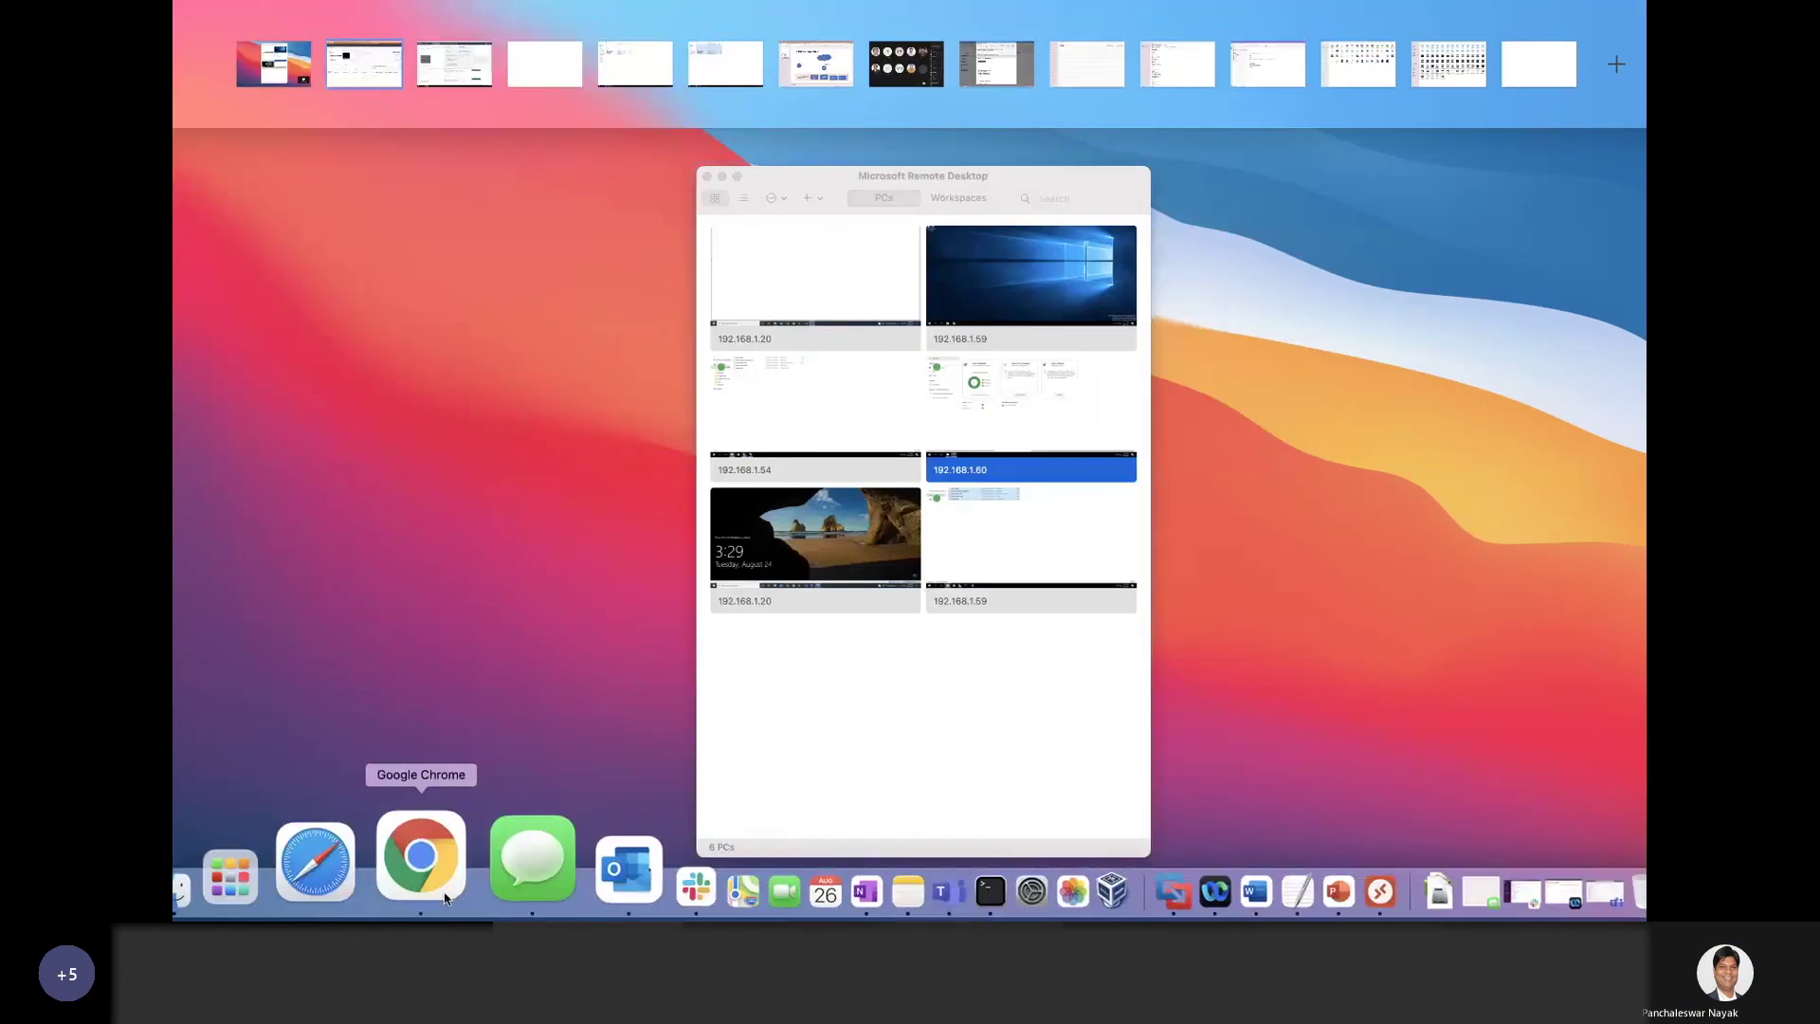
left_click(1028, 406)
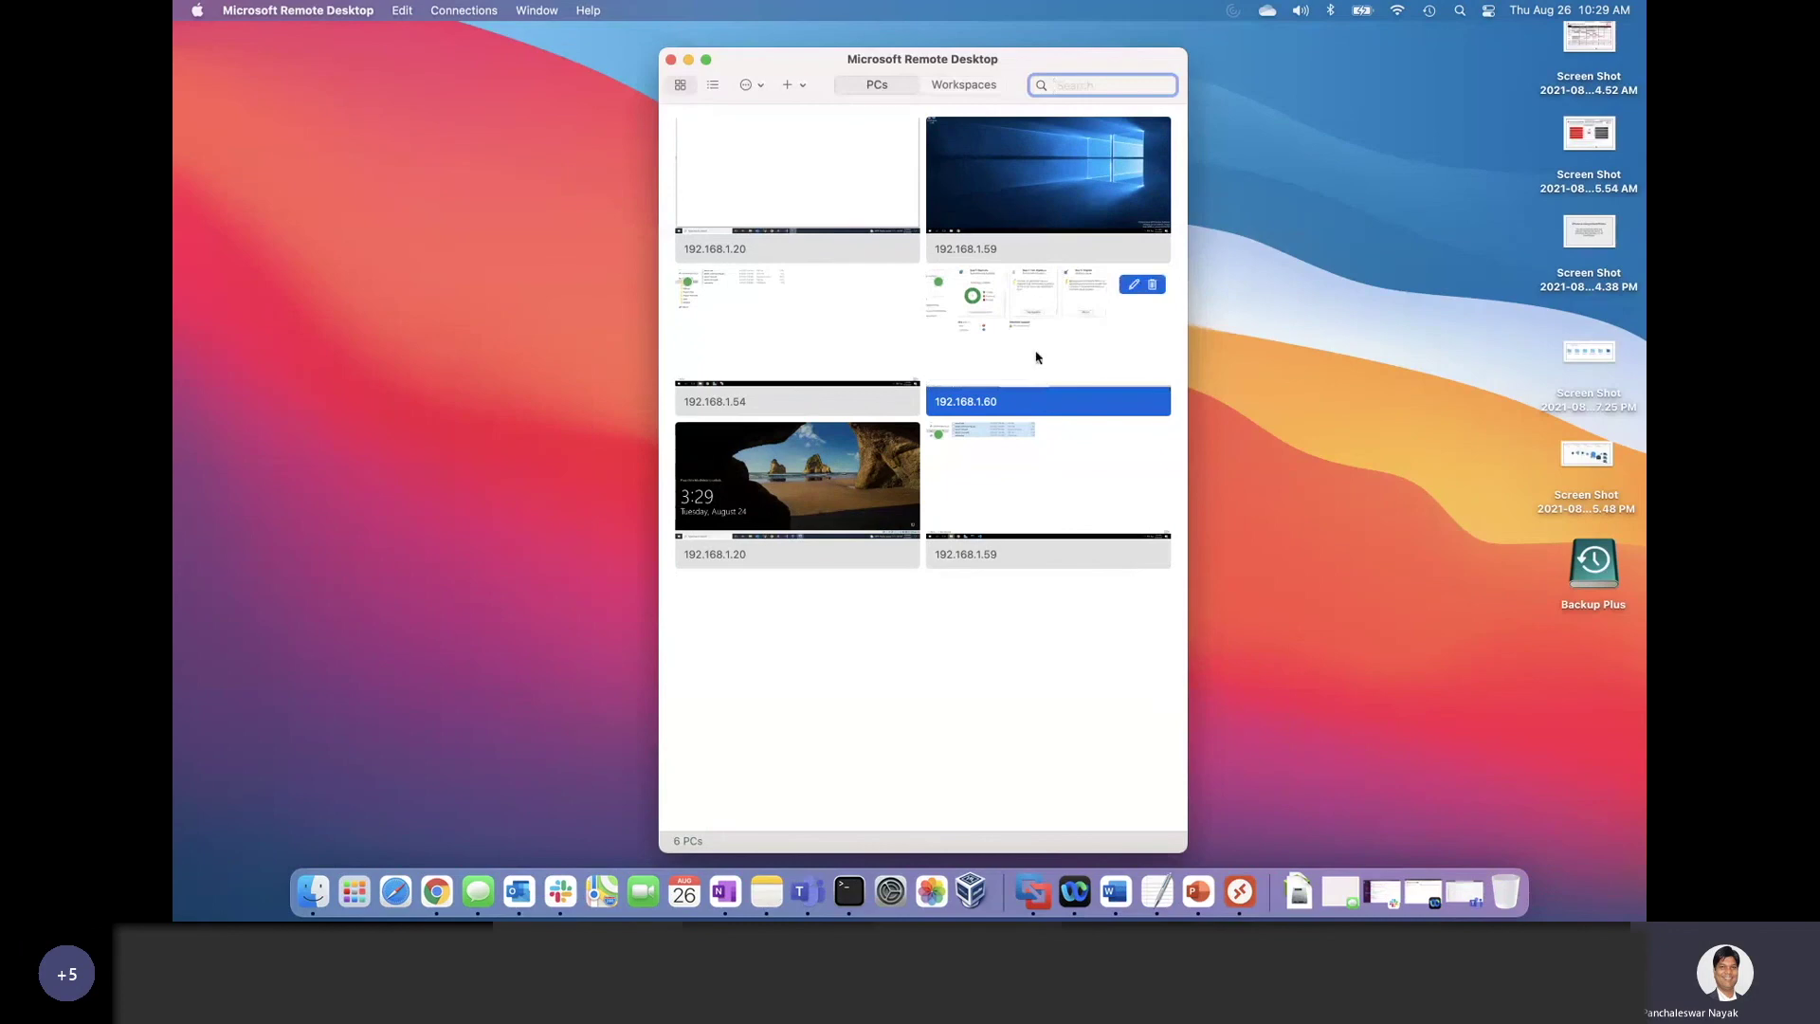
double_click(1028, 400)
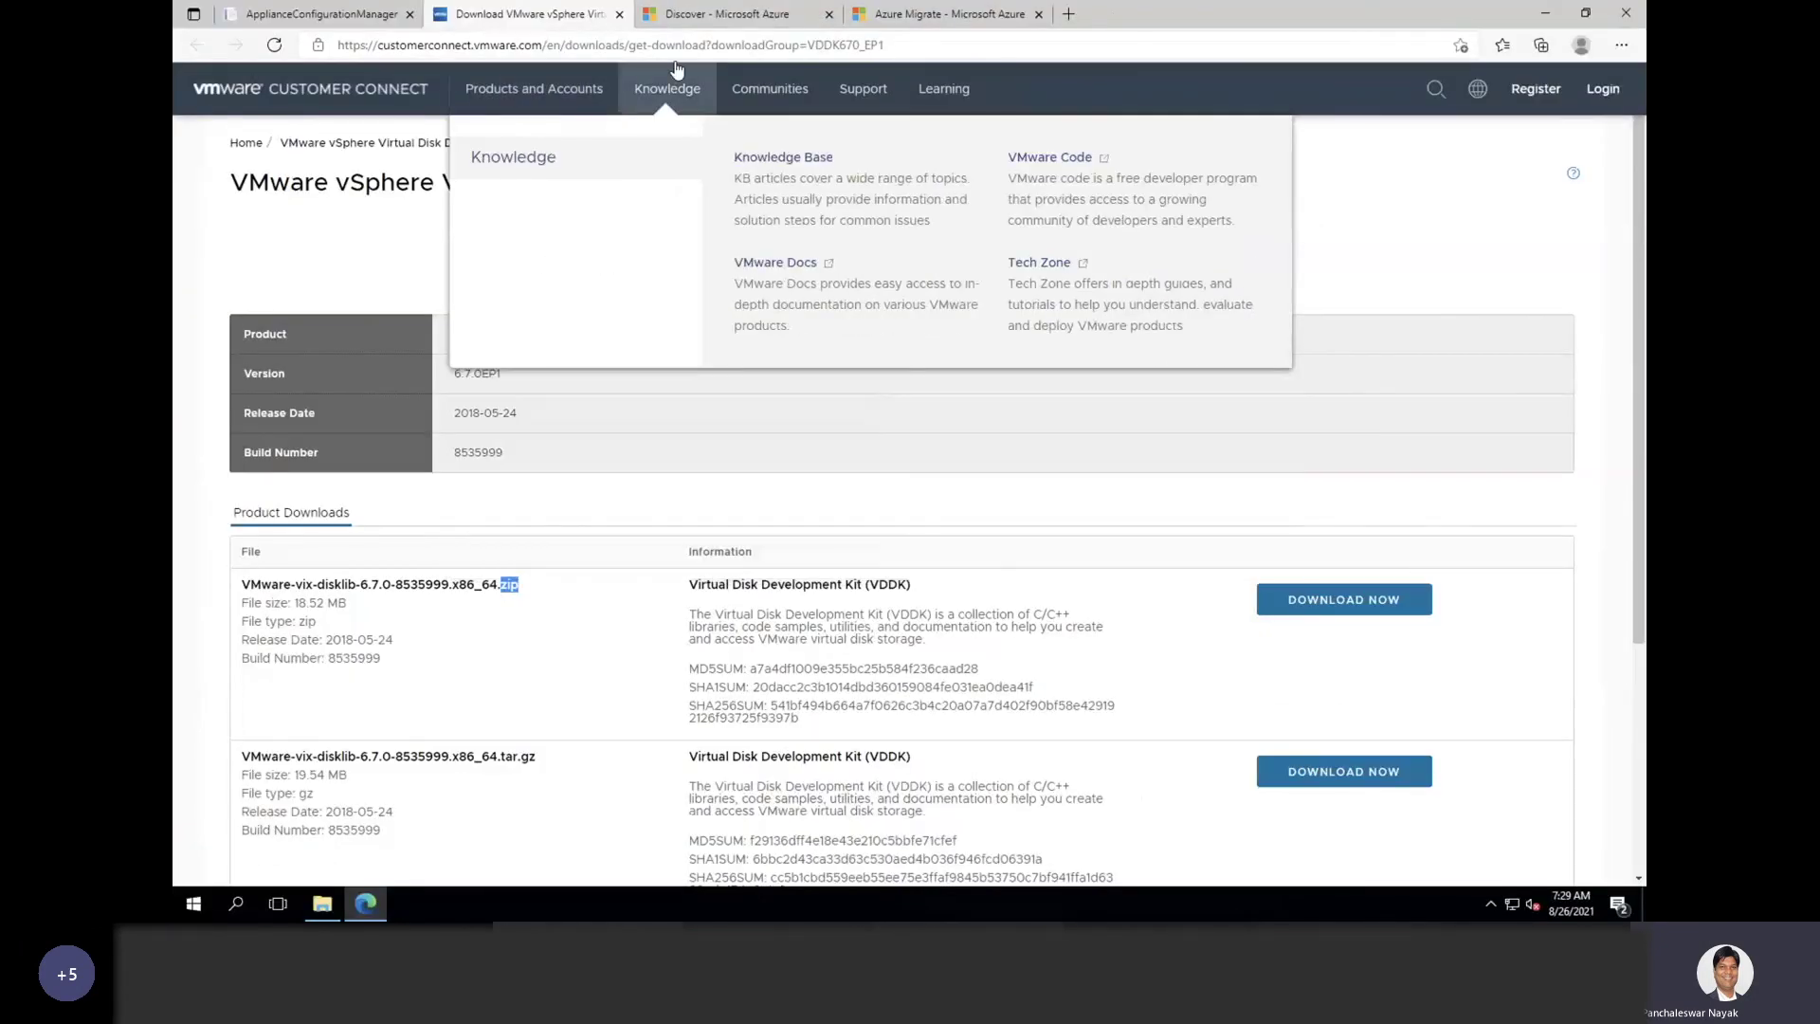
Step: Close the VMware VDDK download page and open the list of discovered servers from Azure Migrate's servers, databases and web apps page
left_click(618, 15)
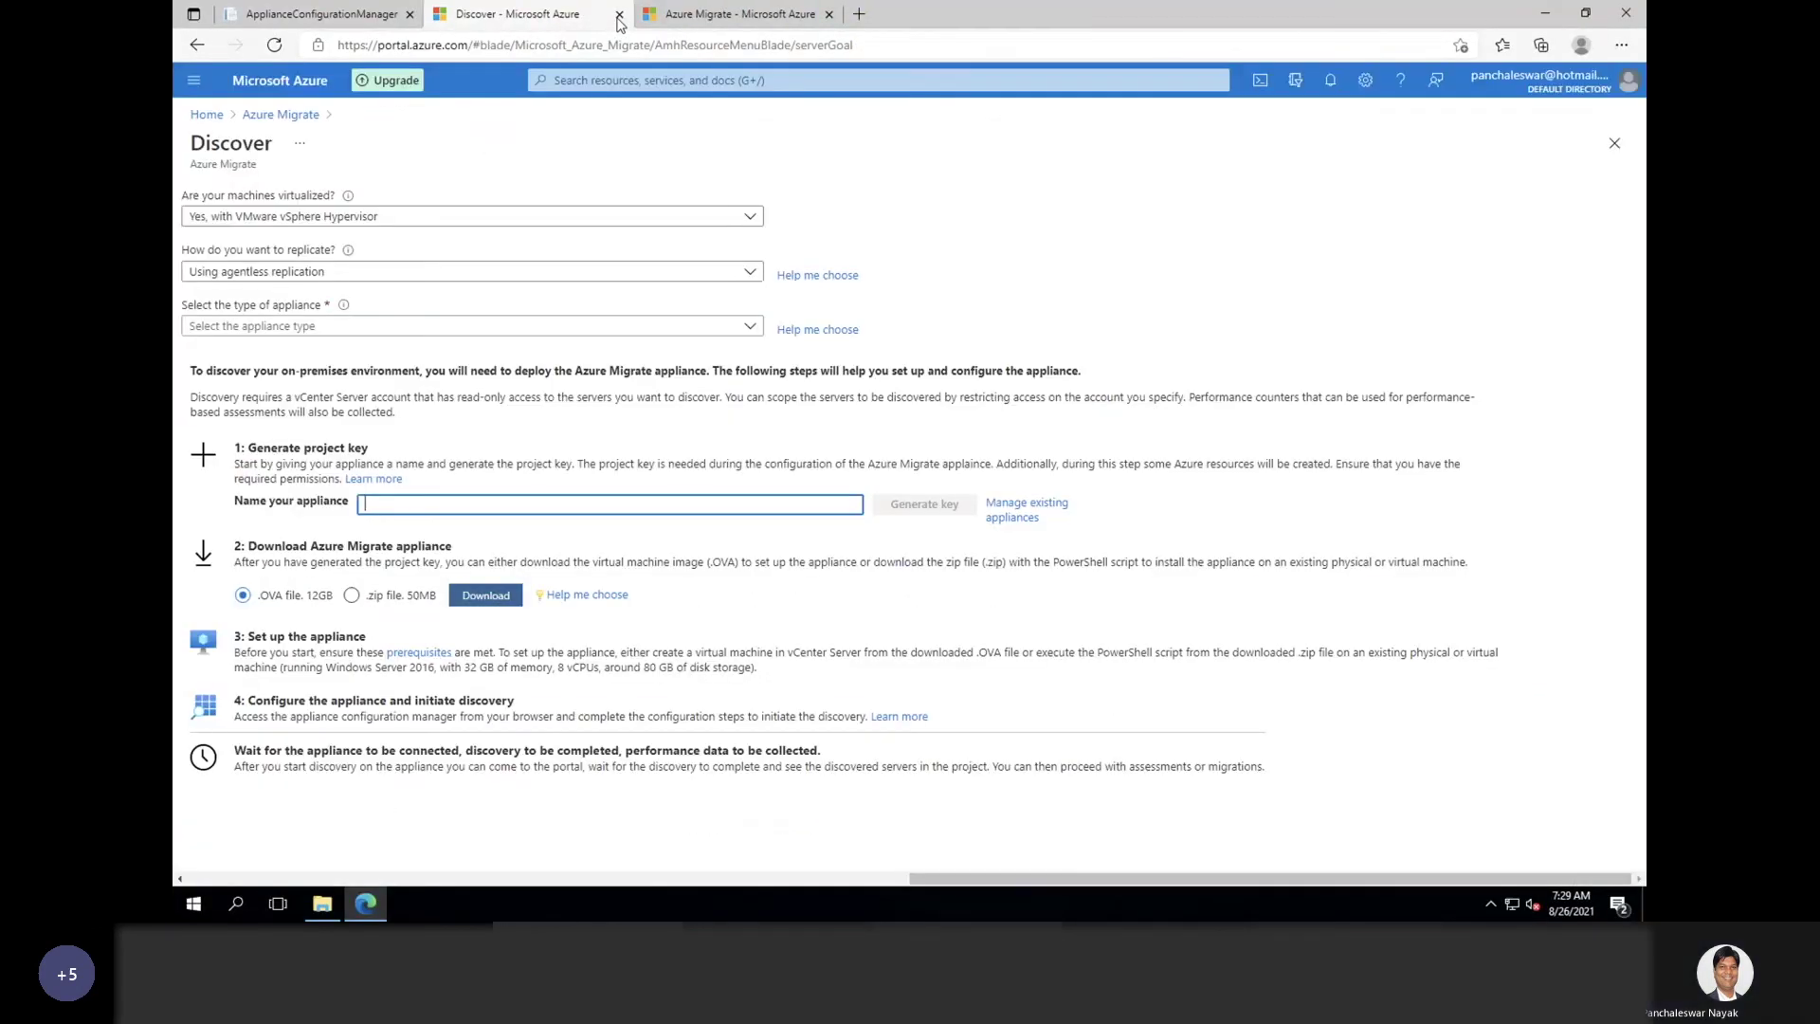
left_click(692, 15)
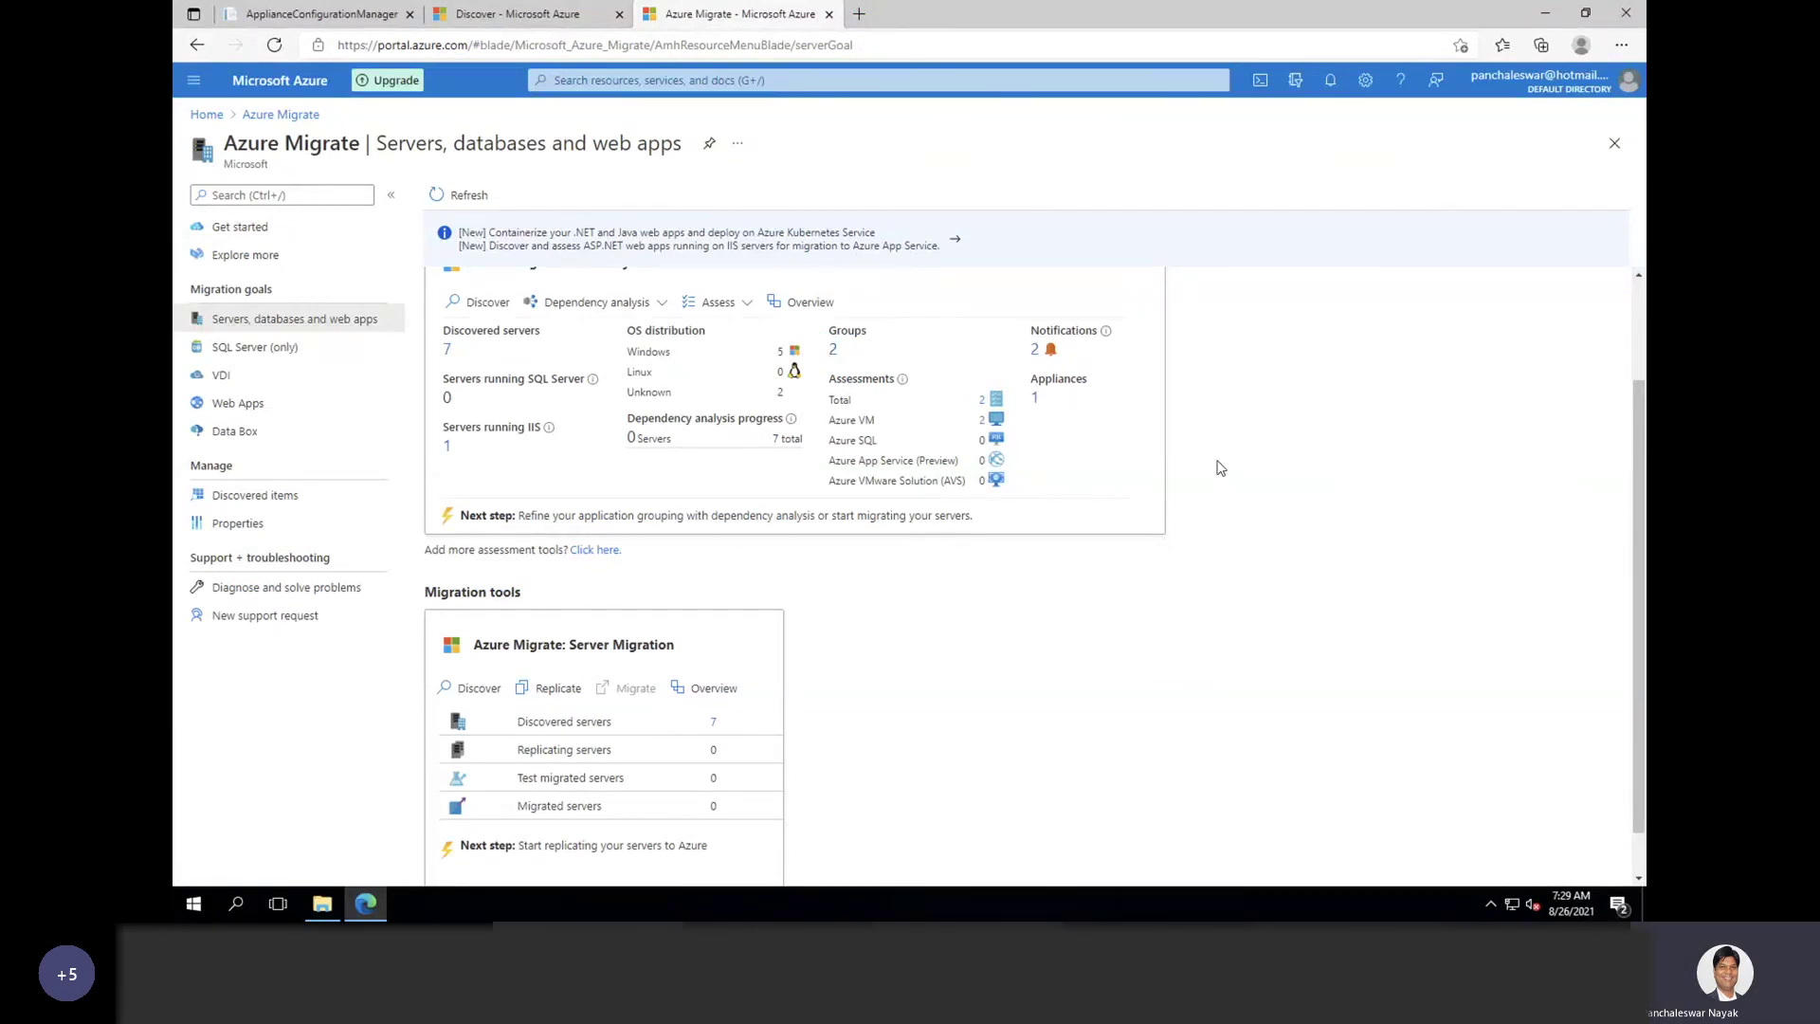
left_click(446, 348)
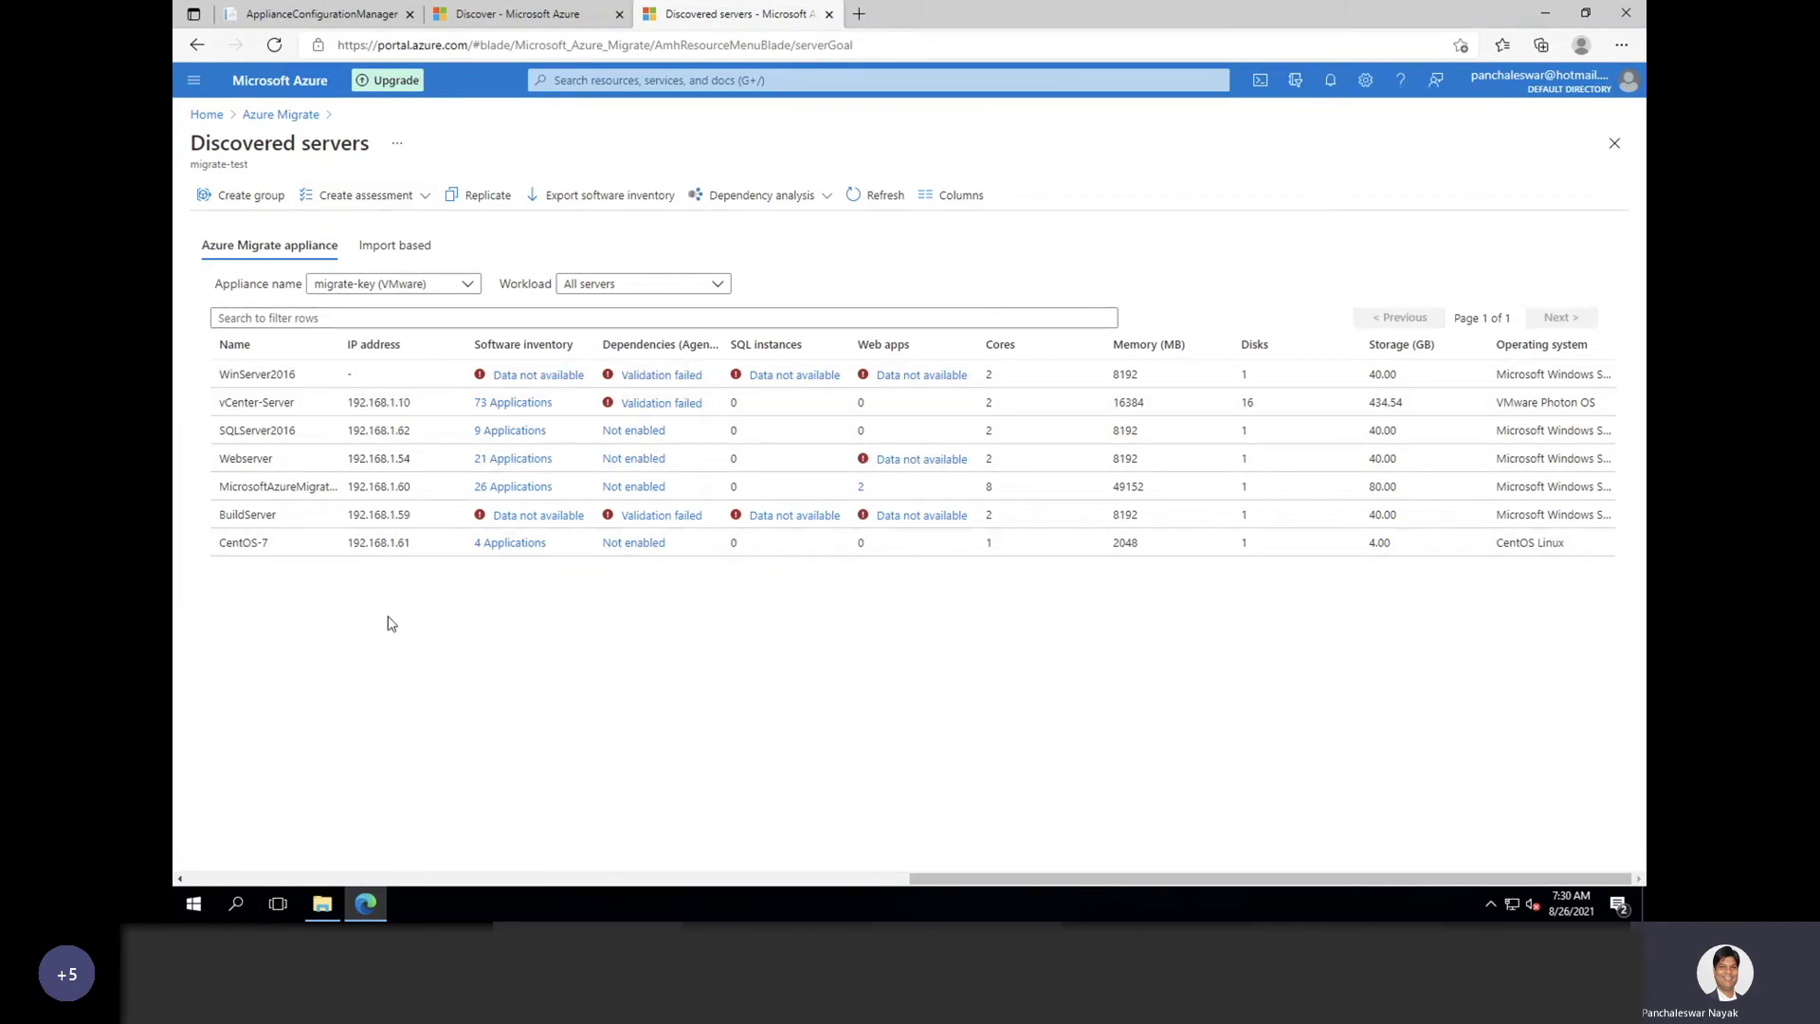
Step: Compare the discovered servers with the VM inventory in the vSphere Client, and return to the Discovered servers page in the remote session
key("ctrl+Up")
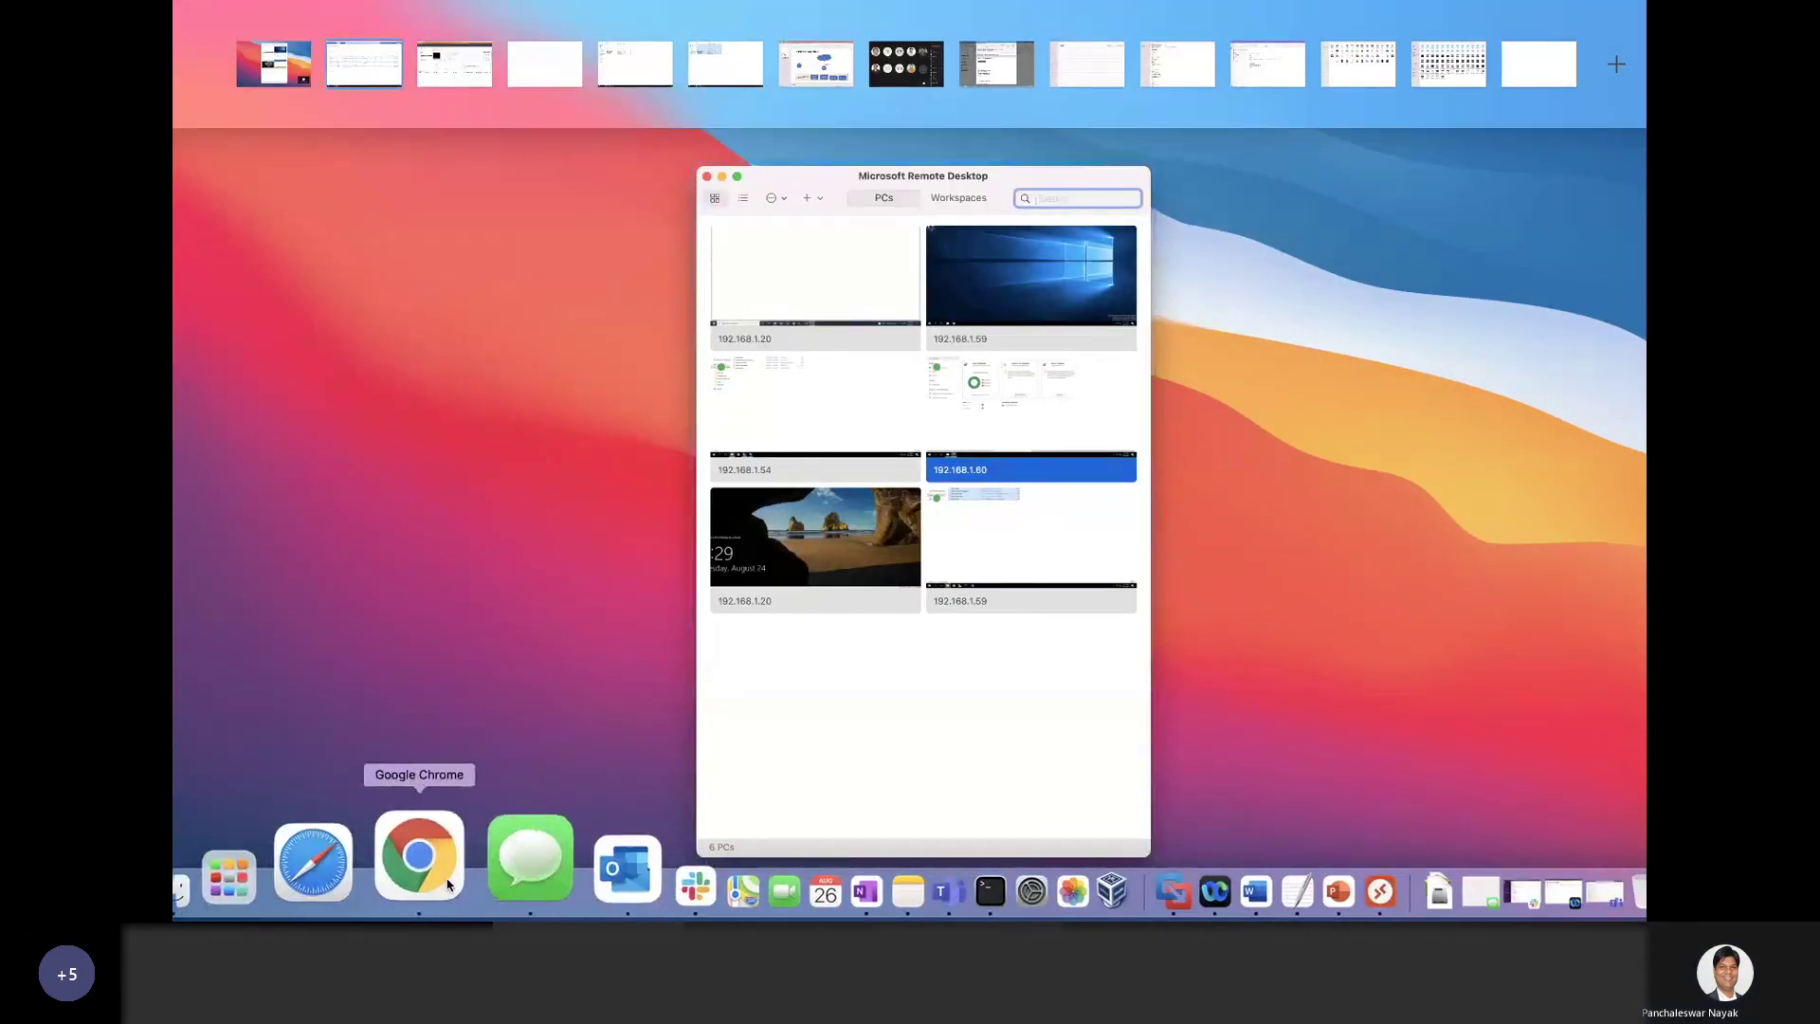
key("ctrl+Up")
key("ctrl+Right")
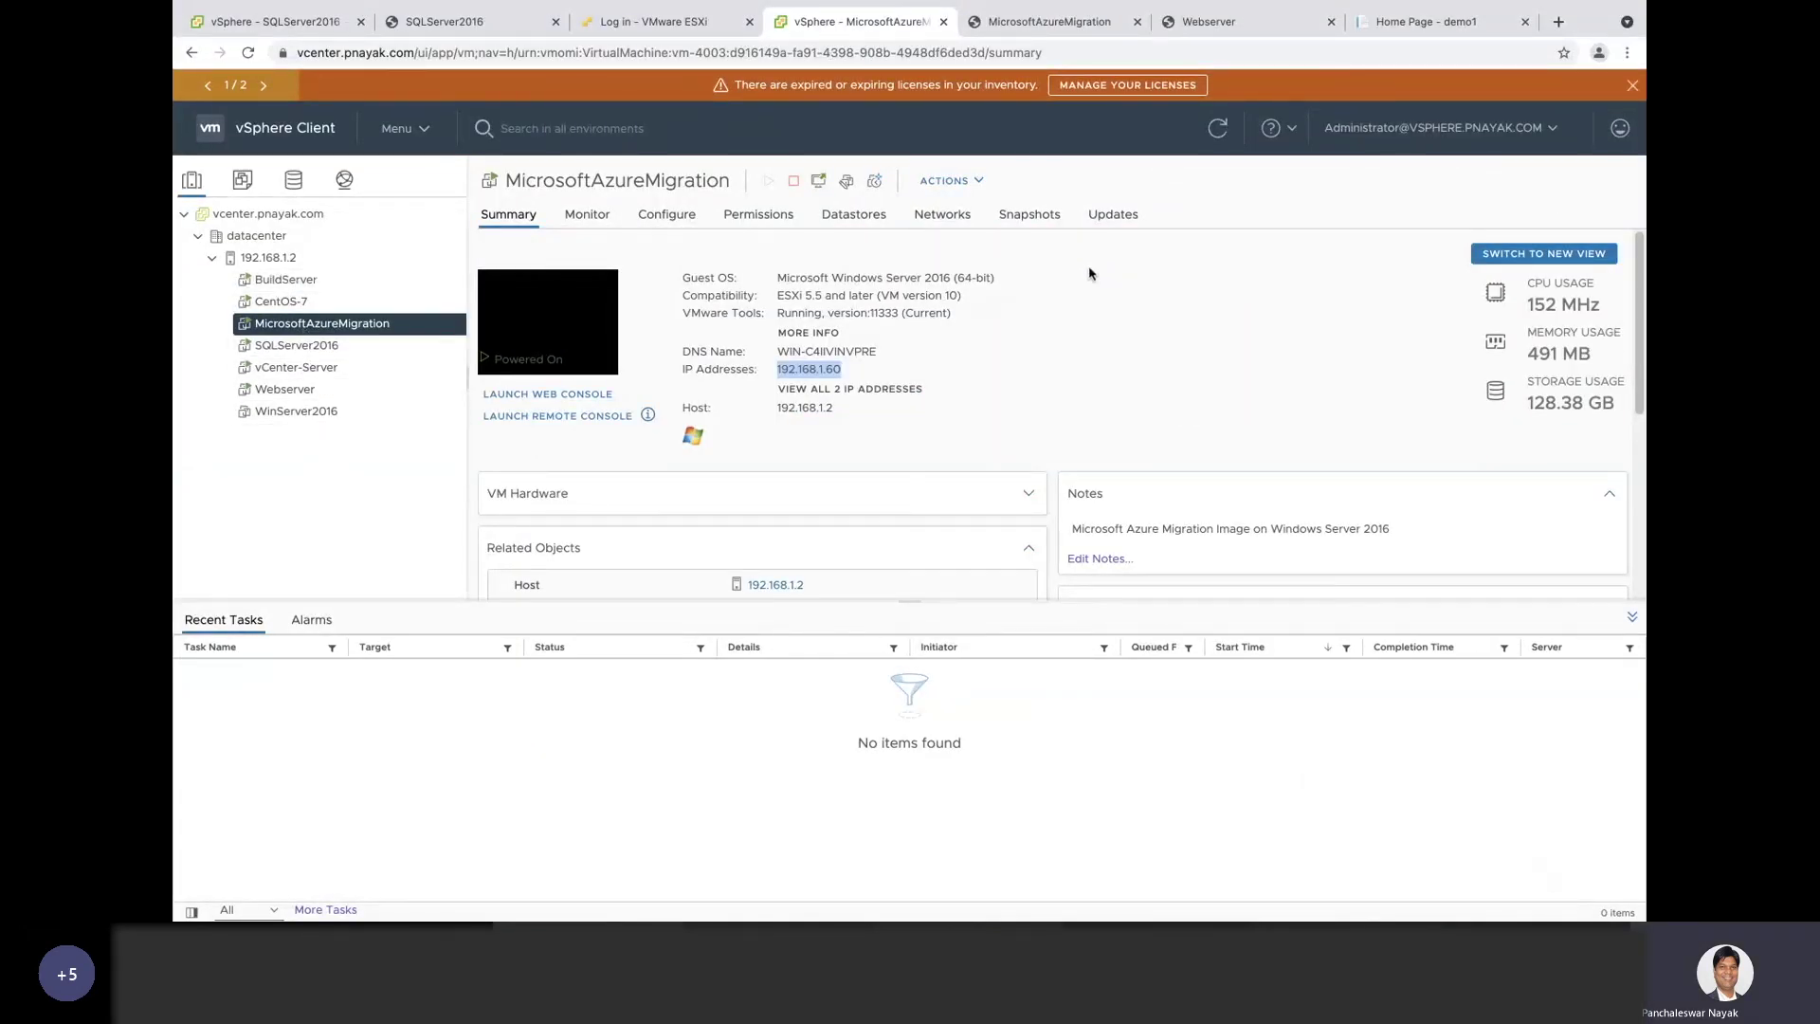
key("ctrl+Up")
key("ctrl+Left")
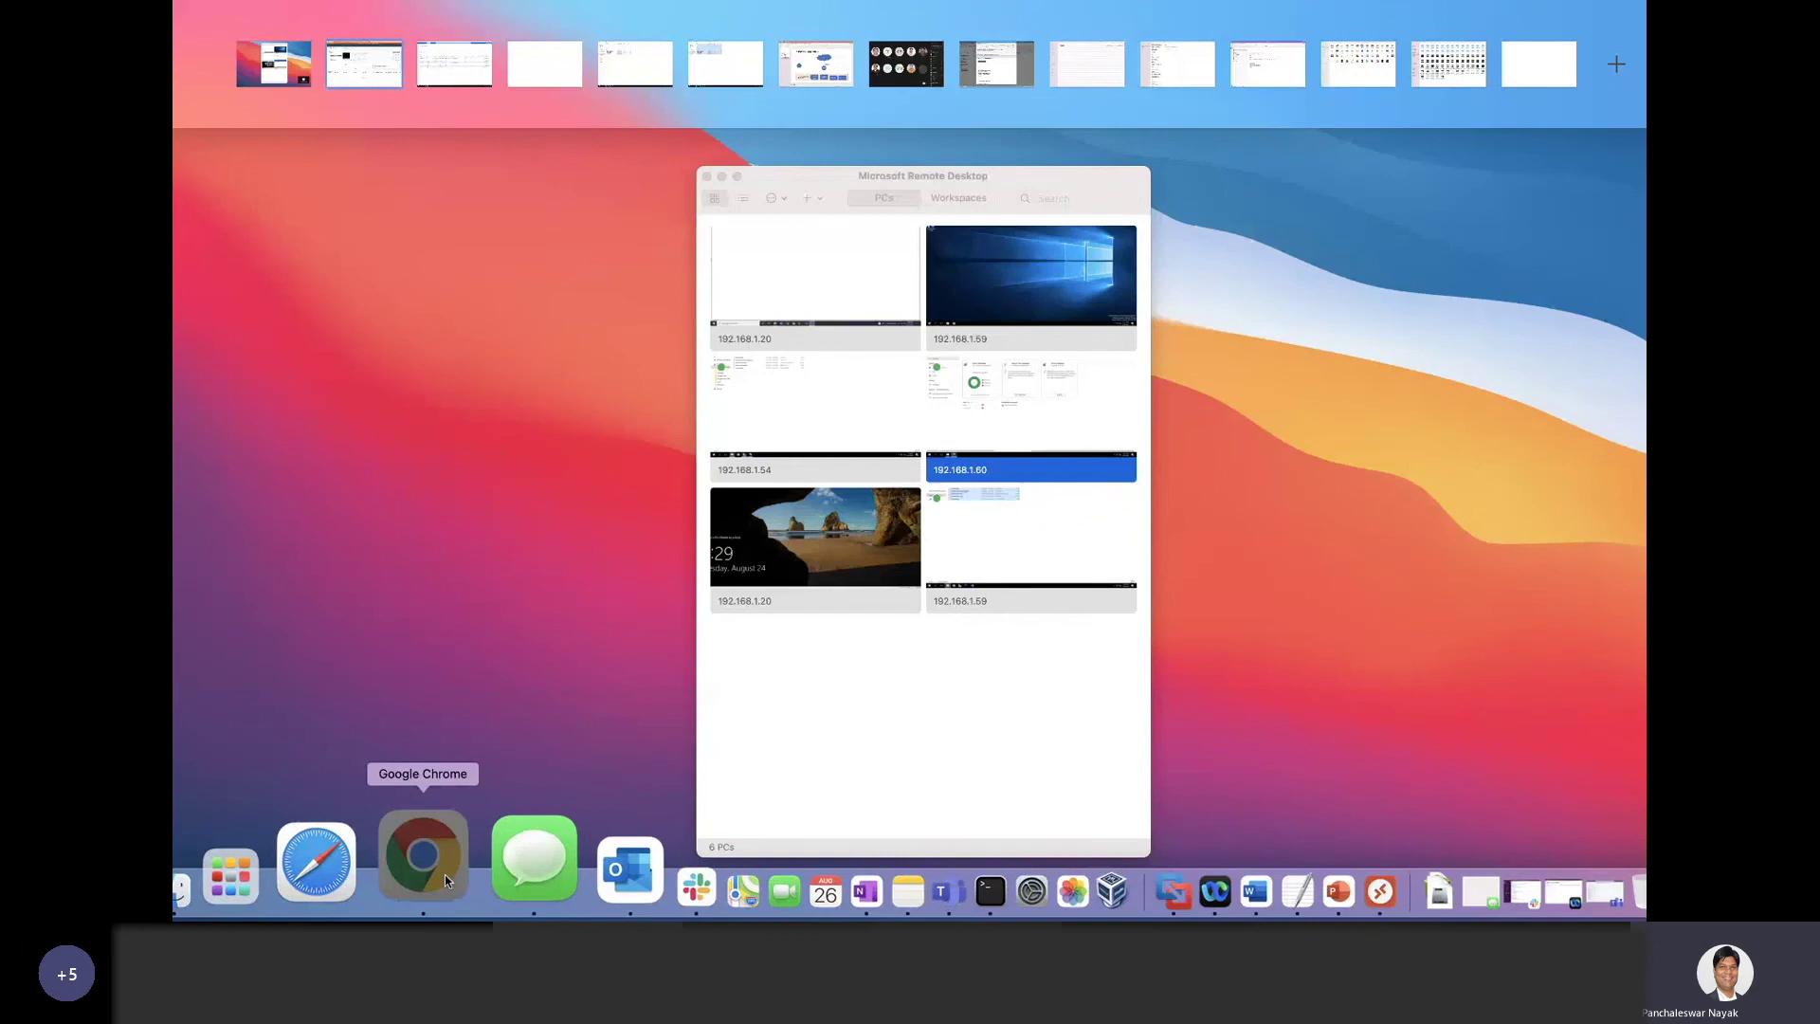
left_click(726, 306)
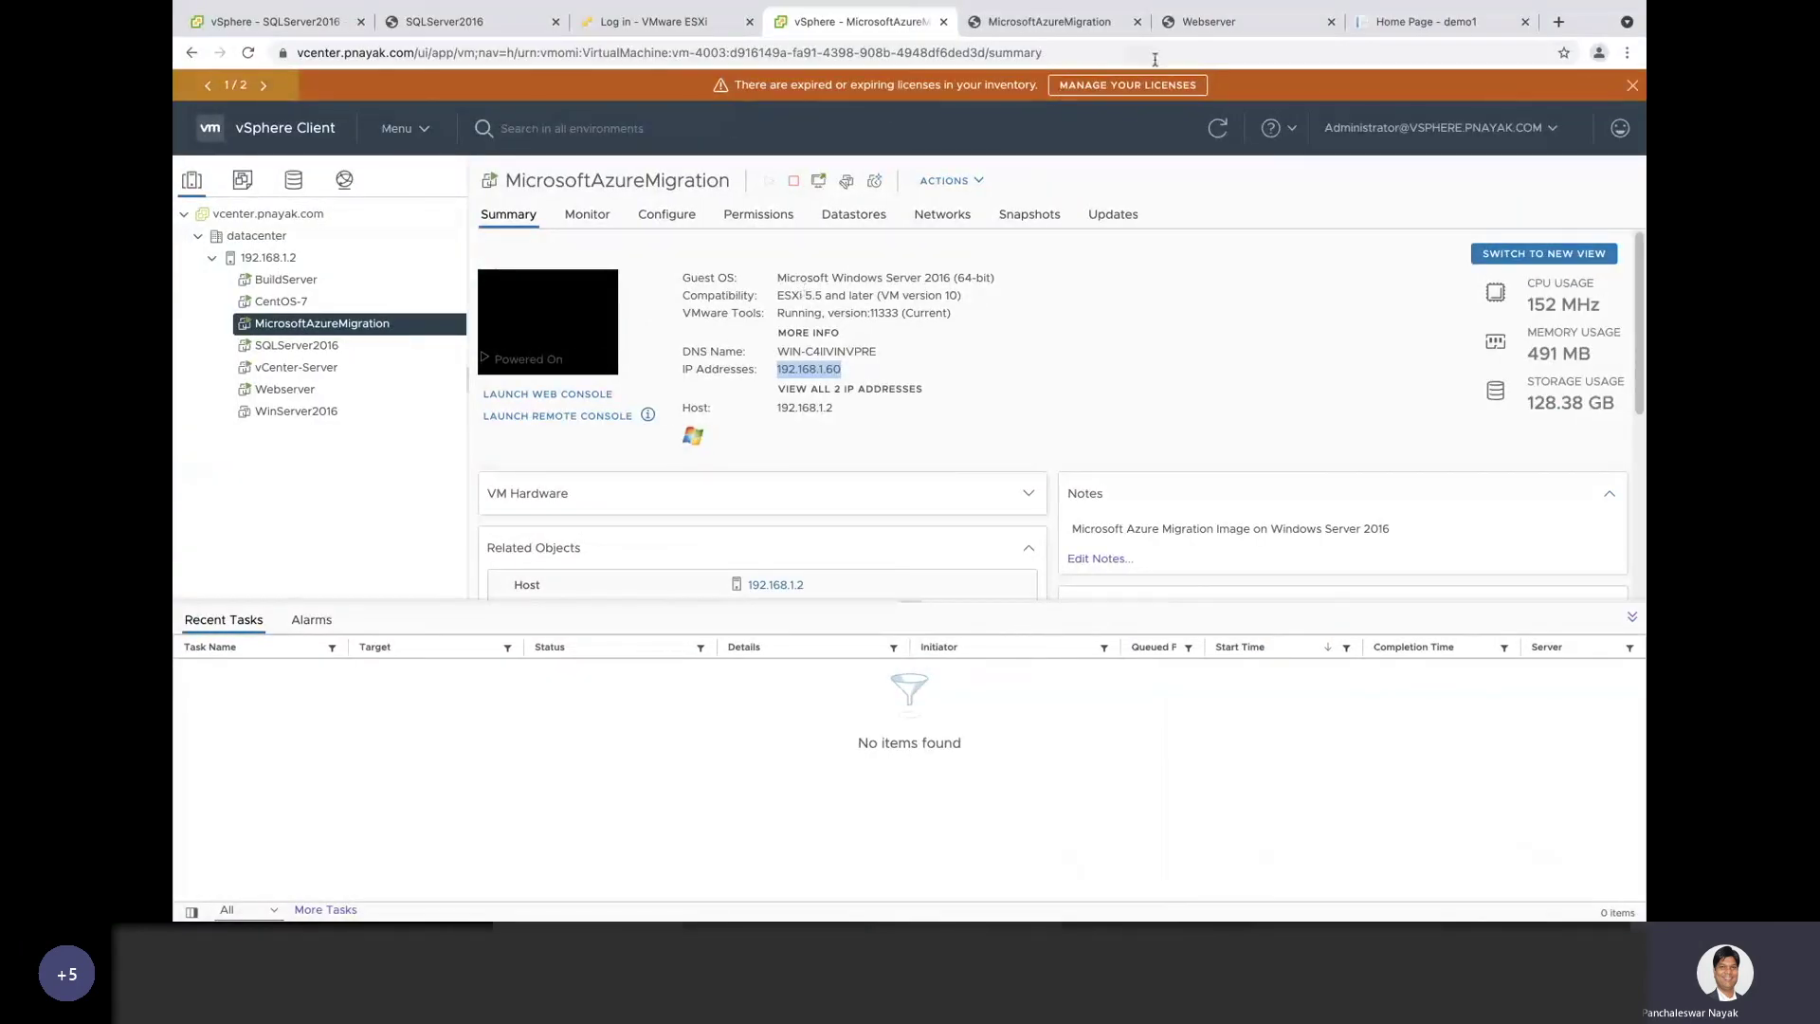
key("ctrl+Up")
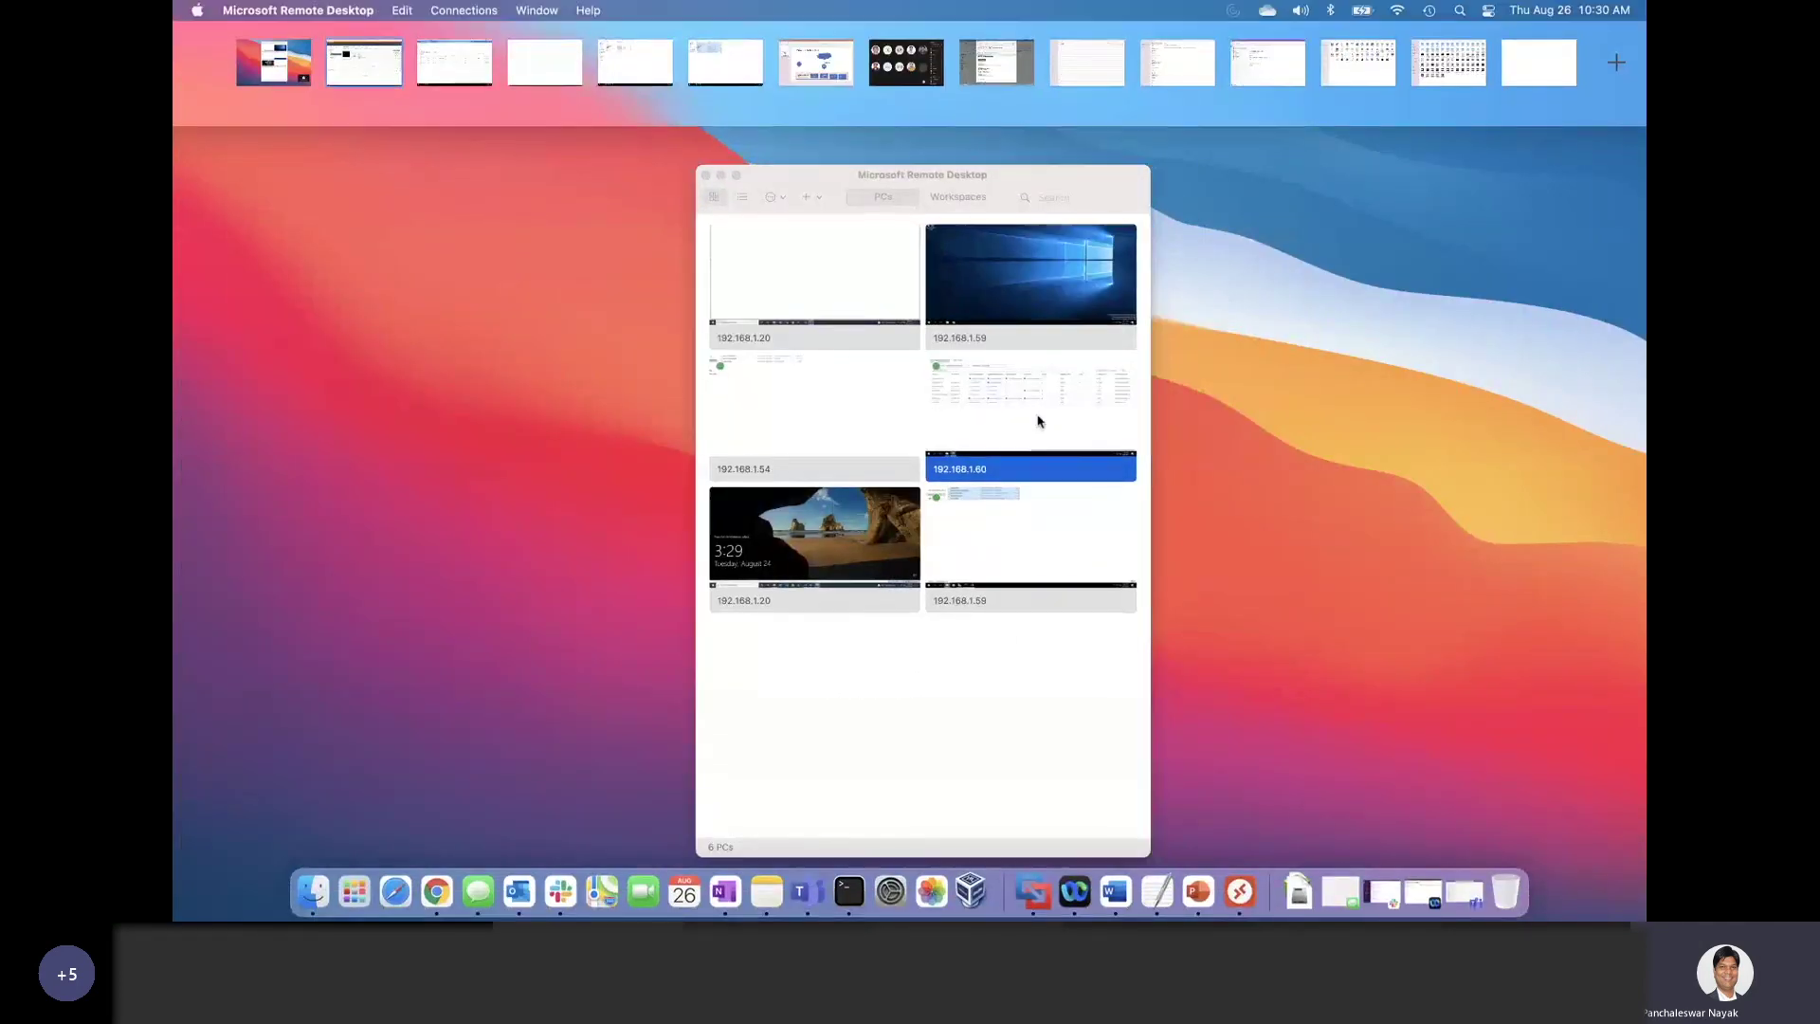
left_click(1038, 421)
double_click(987, 297)
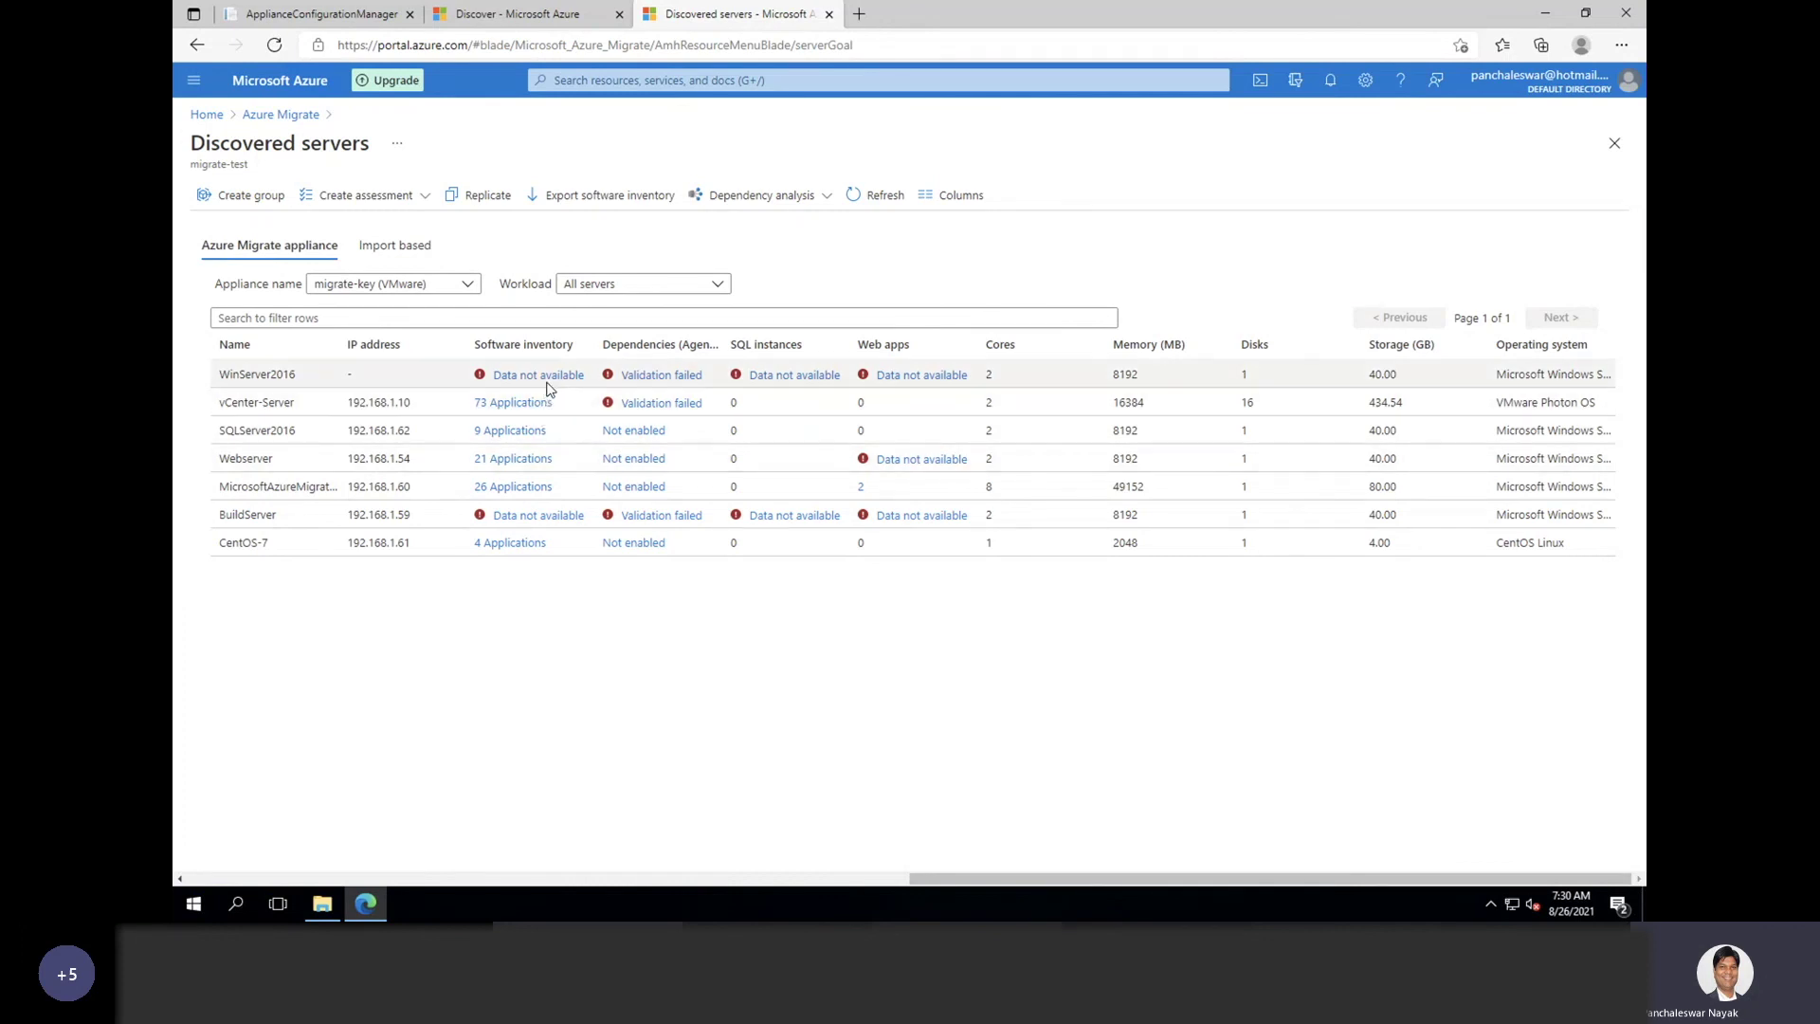
Step: Examine the discovered servers list, highlighting the names WinServer2016 and vCenter-Server and the operating system of CentOS-7
double_click(254, 374)
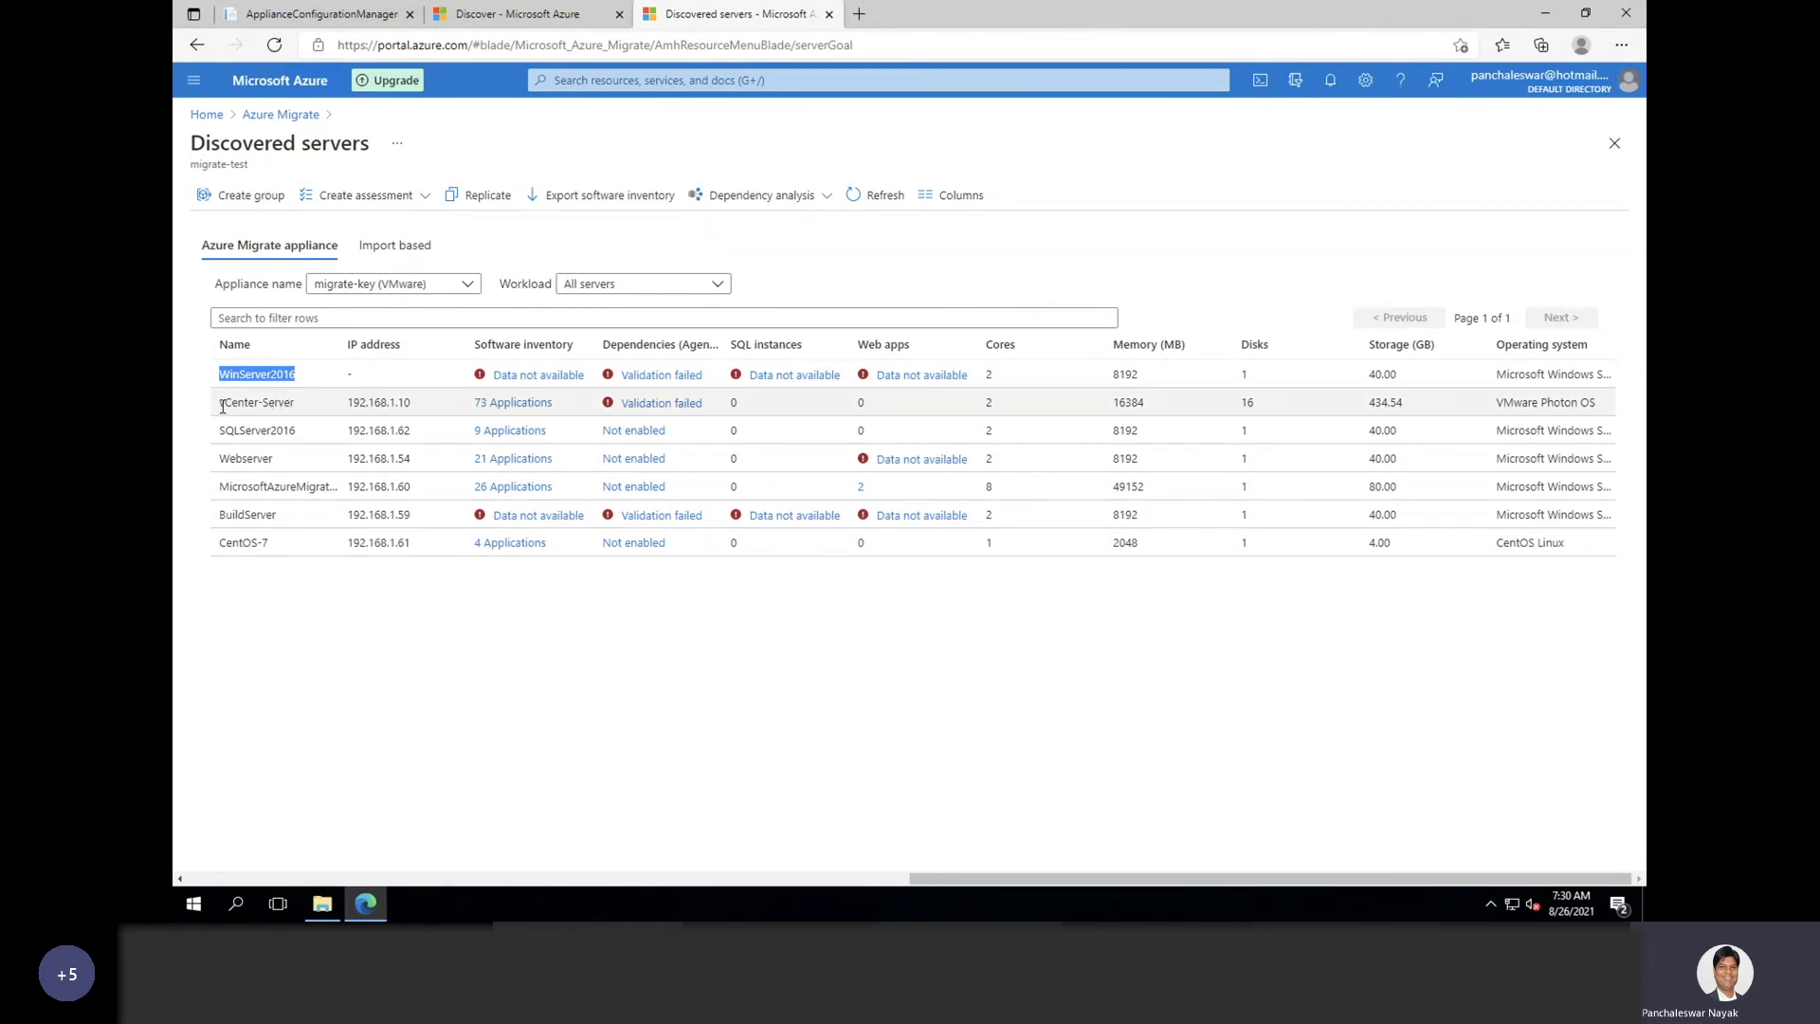
left_click_drag(223, 406, 311, 415)
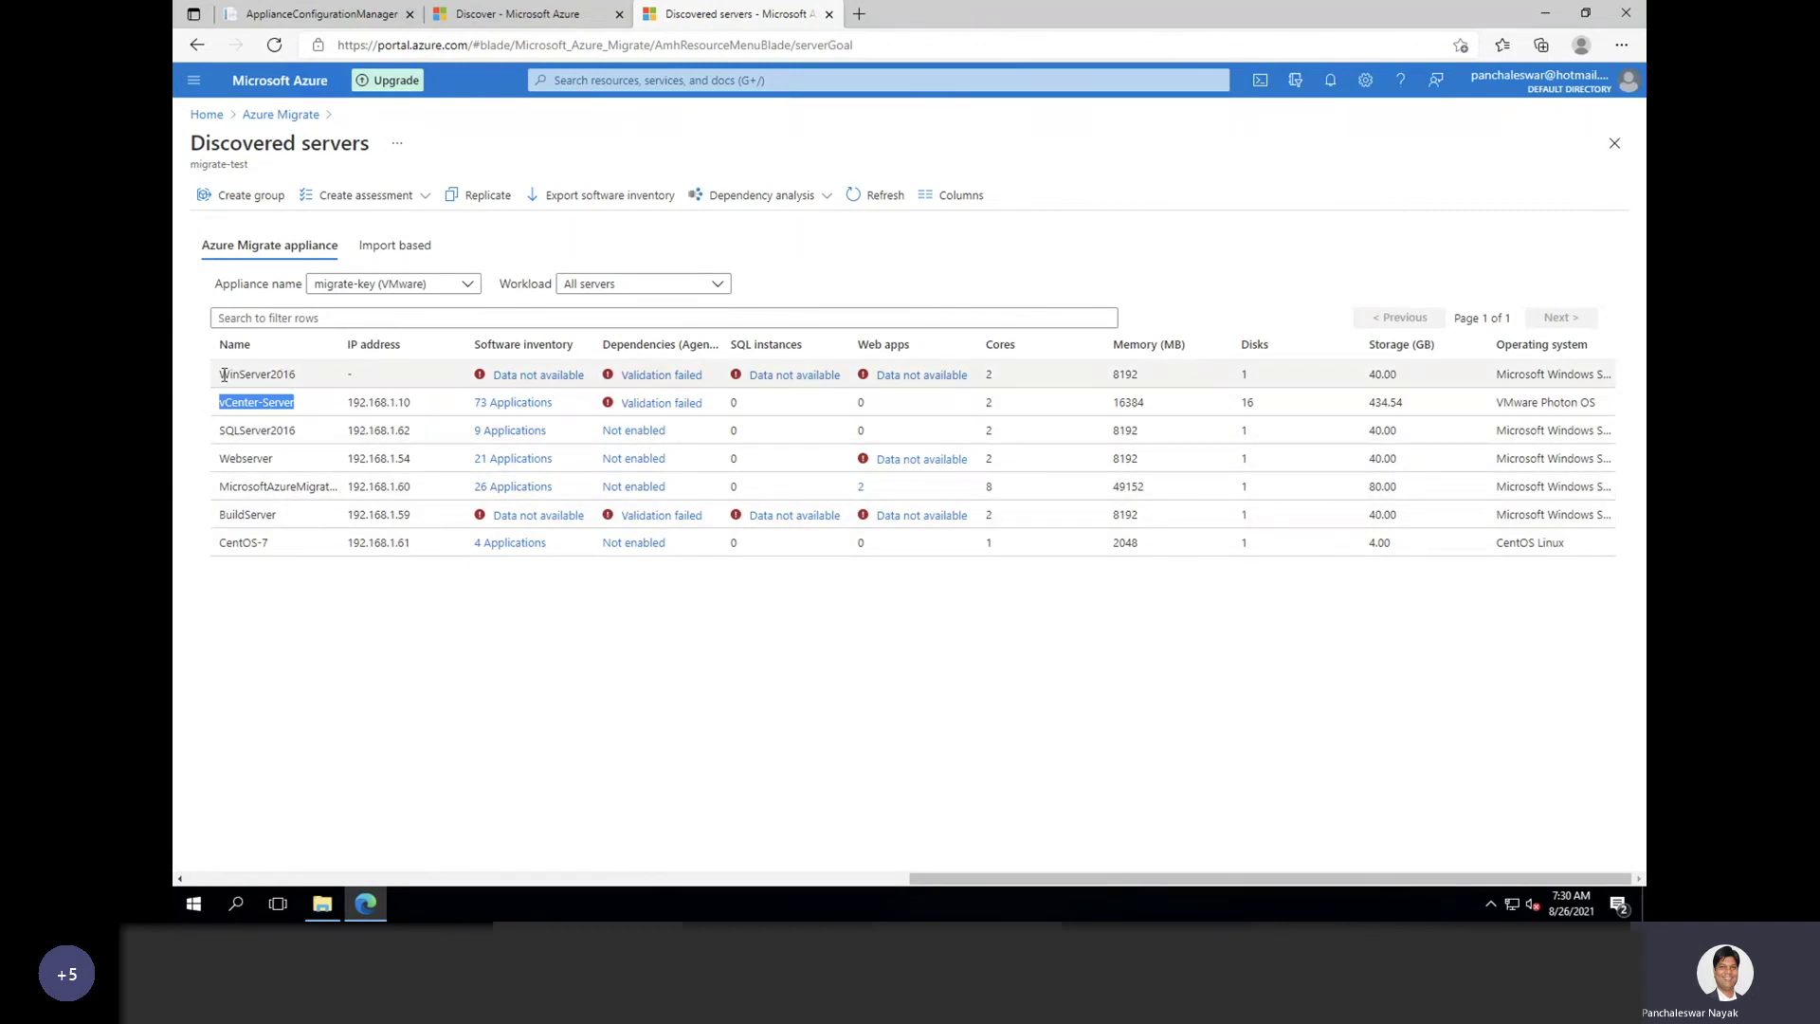
left_click_drag(223, 375, 296, 379)
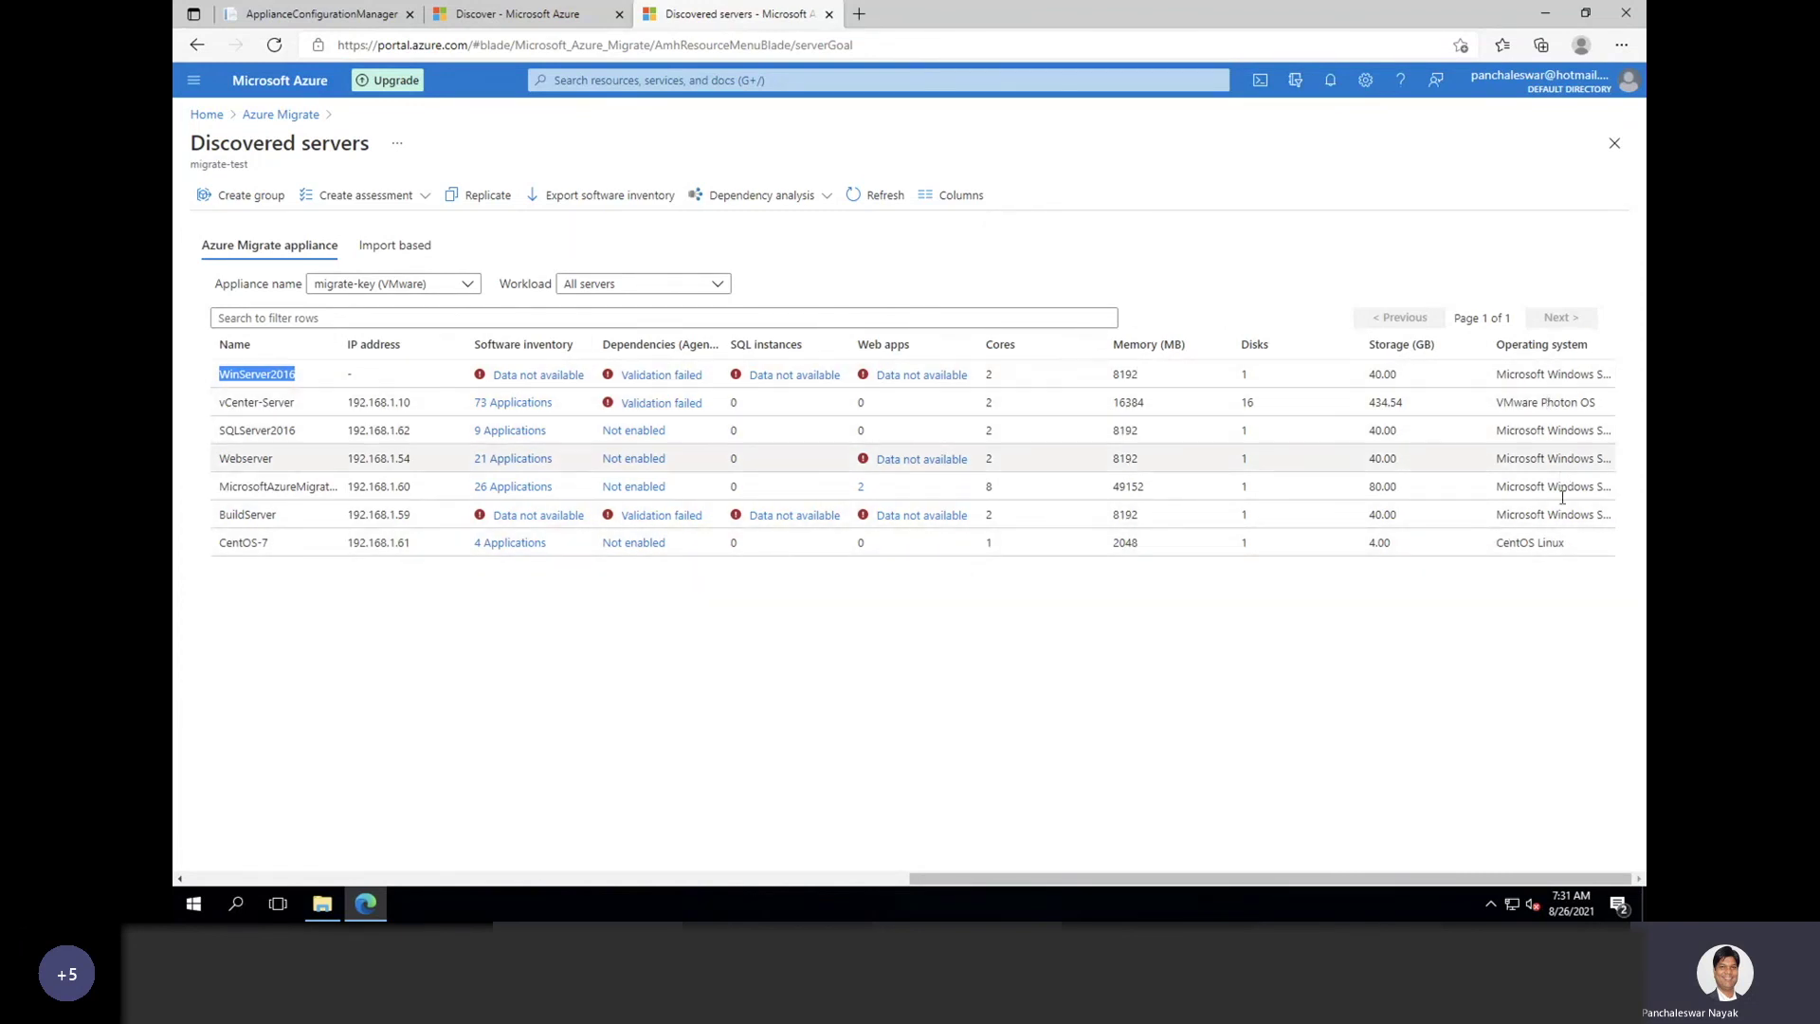
left_click_drag(1498, 547, 1575, 548)
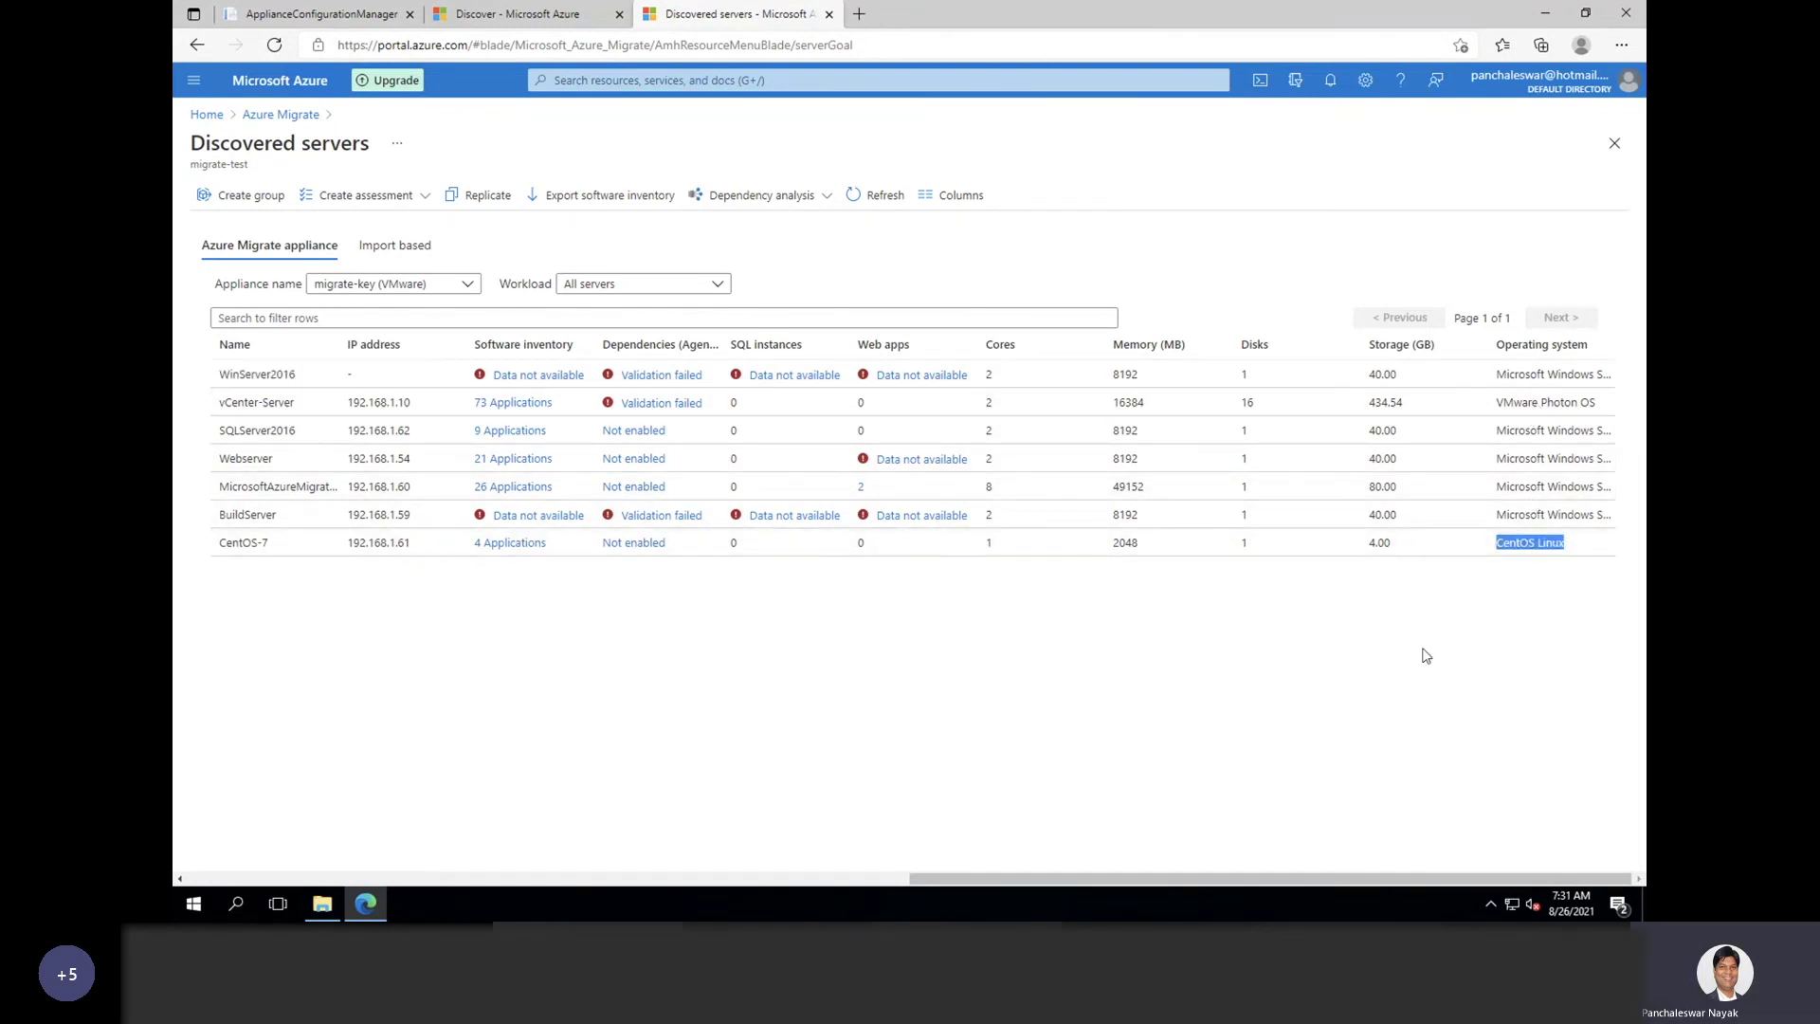